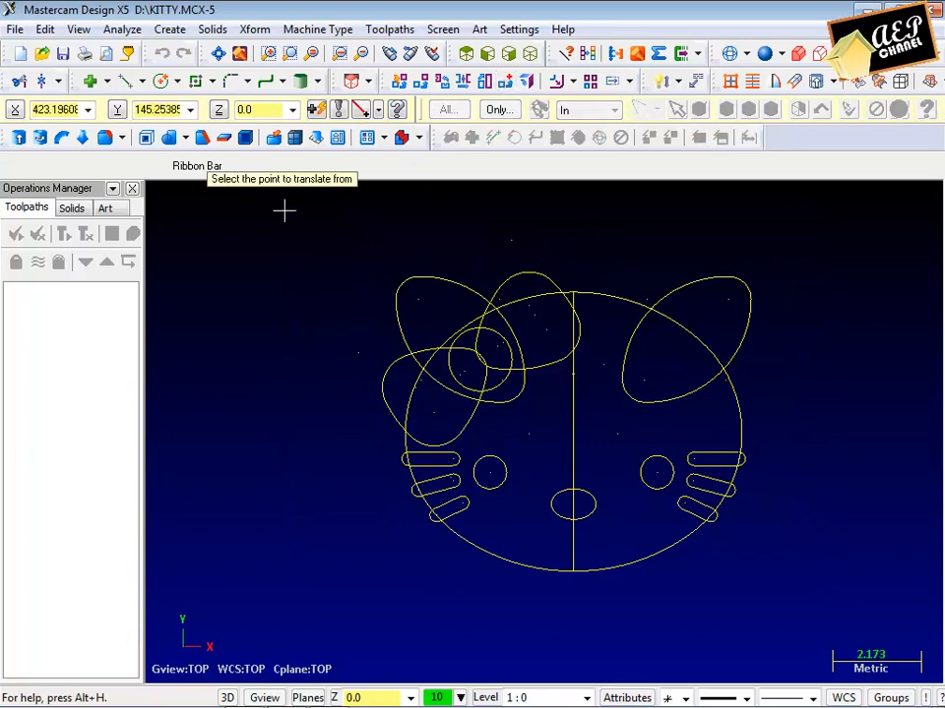
Step: Move the whole cat-face drawing to the origin, using the midpoint of the vertical centre line as the base point
left_click(378, 110)
left_click(425, 221)
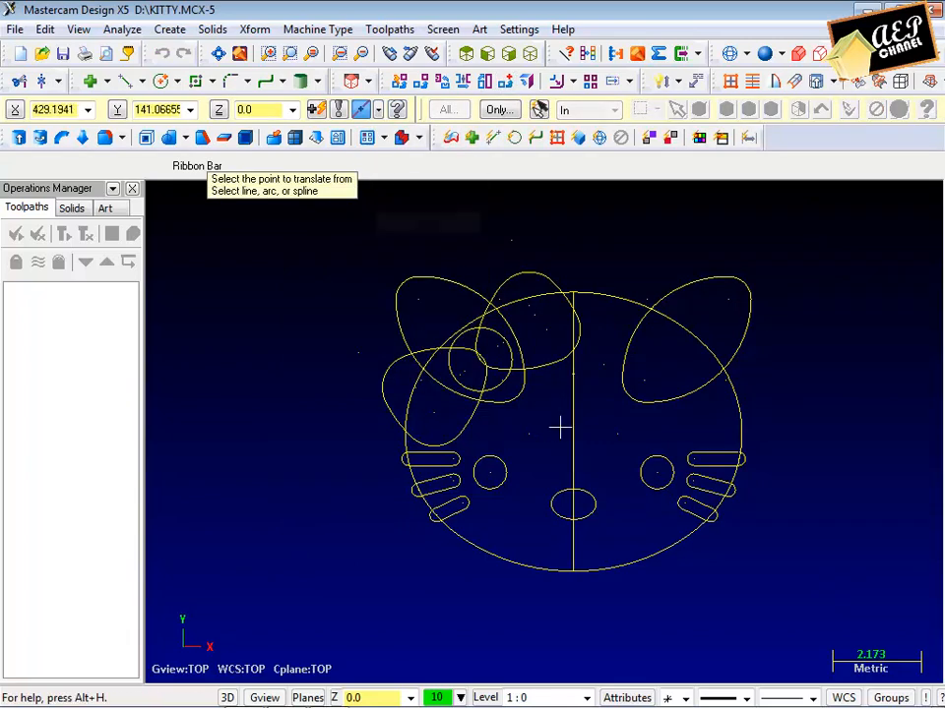
left_click(578, 411)
right_click(493, 312)
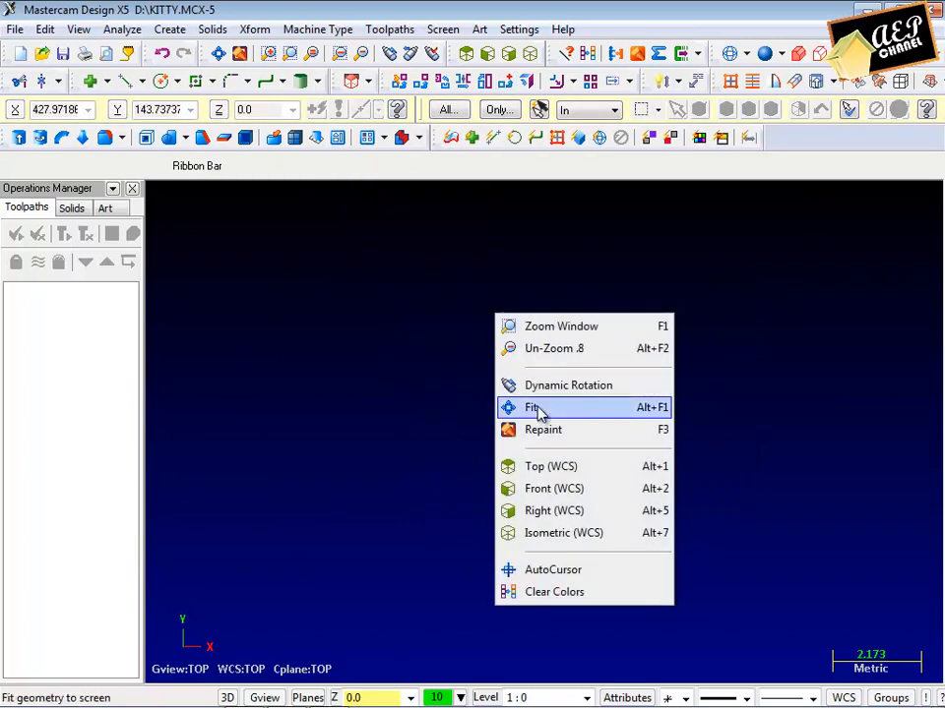
left_click(533, 408)
scroll(468, 355, "down", 2)
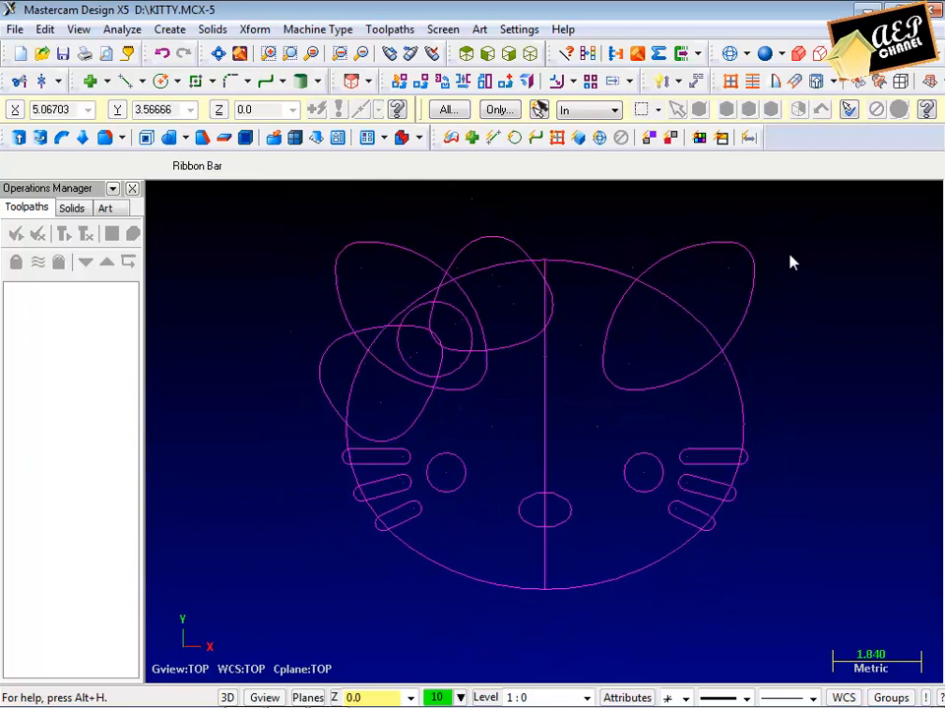
right_click(793, 262)
left_click(797, 348)
scroll(489, 390, "down", 1)
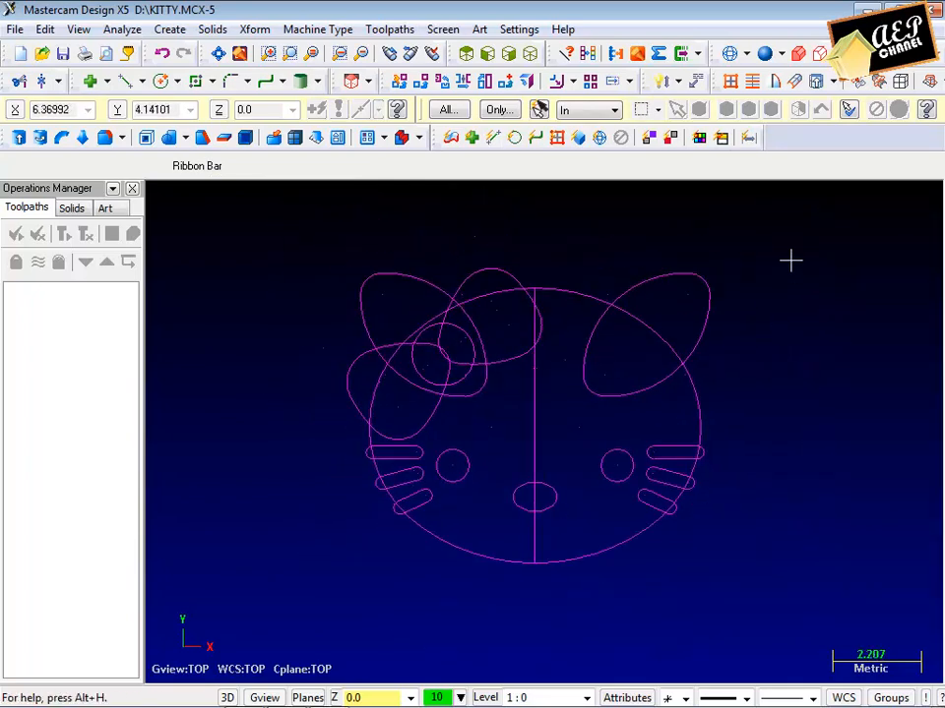
Step: Draw a horizontal line from the midpoint of the vertical centre line past the right side of the face outline
left_click(125, 81)
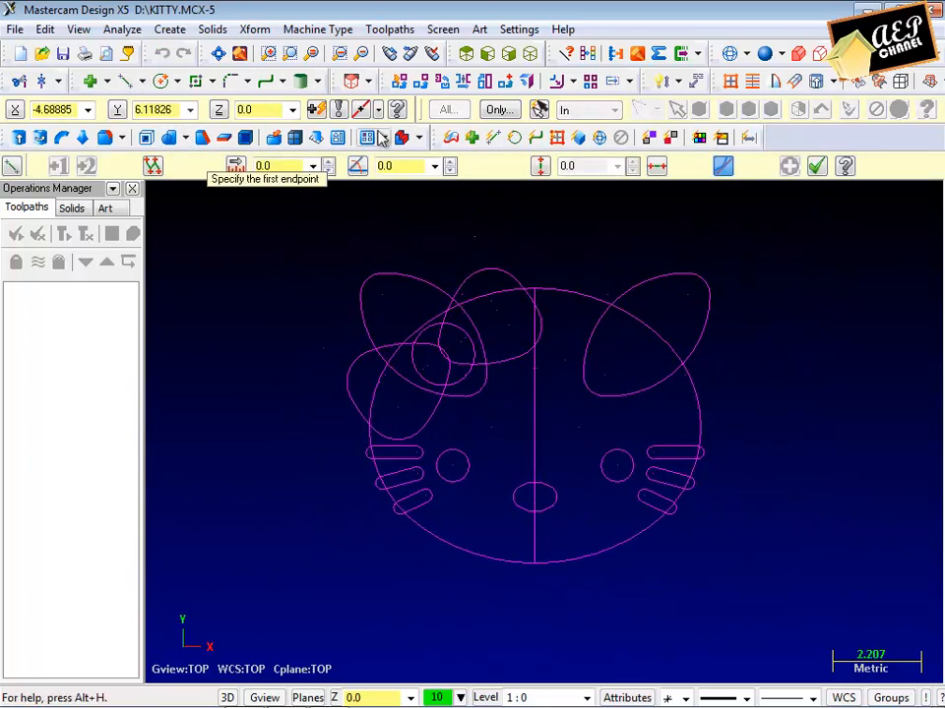
left_click(535, 425)
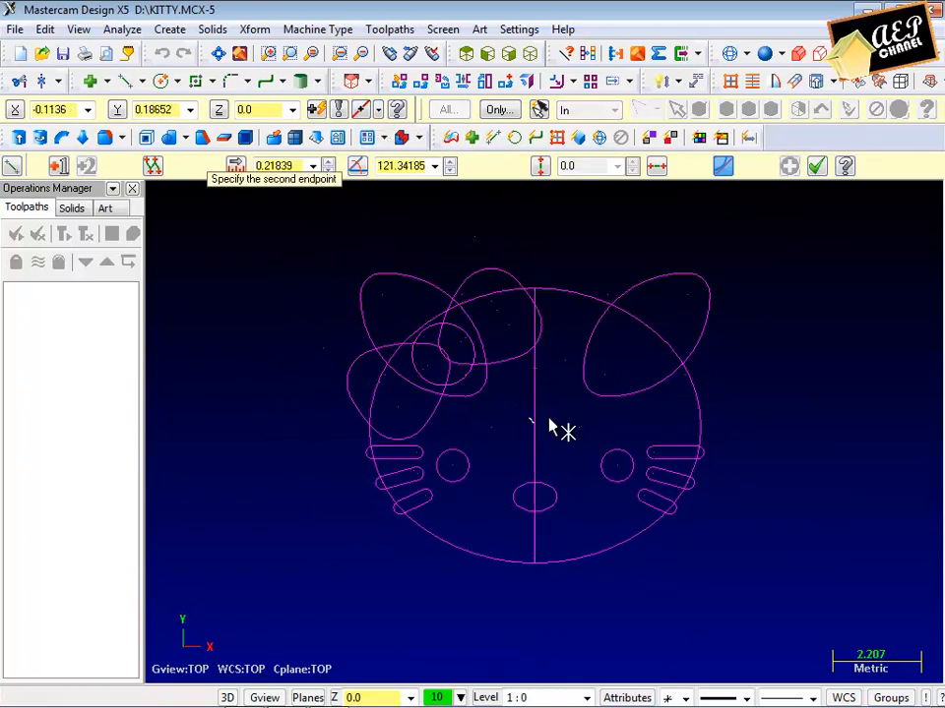
left_click(744, 425)
left_click(816, 166)
Step: Trim the overhanging end of the horizontal line back to the face outline
scroll(692, 482, "up", 3)
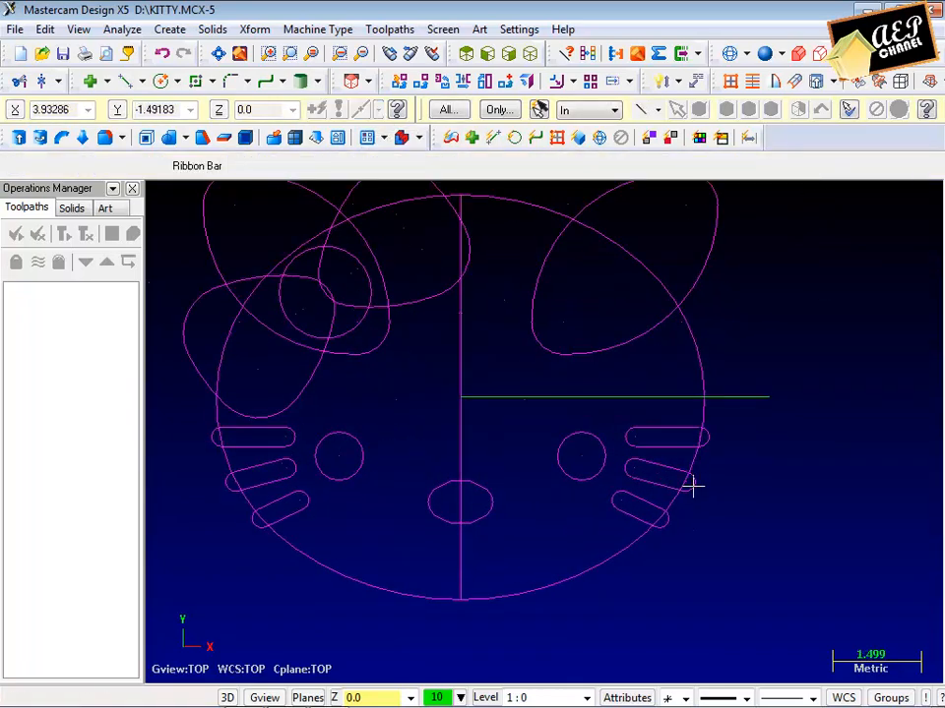
left_click(20, 83)
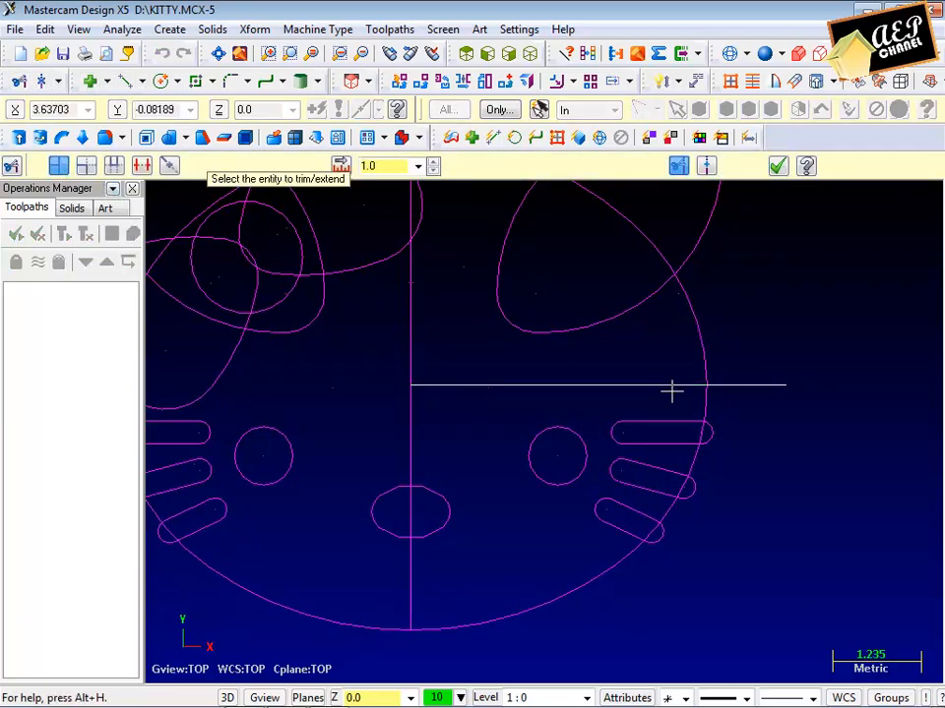
scroll(671, 392, "up", 2)
left_click(723, 383)
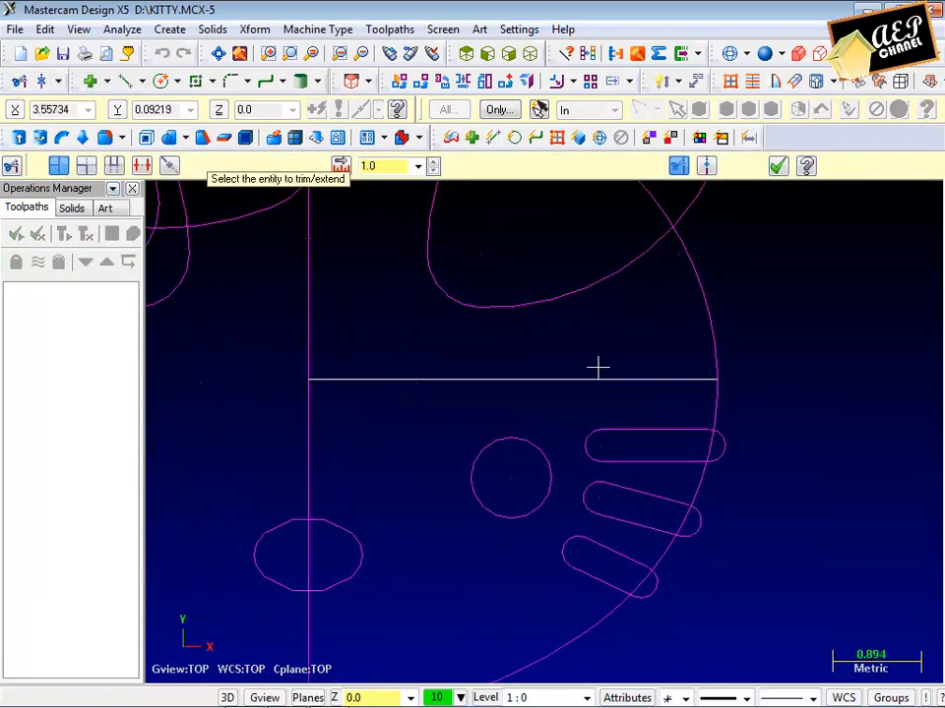
Step: Create a 0.3 diameter circle centred on the inner endpoint of the horizontal line at the face centre
scroll(599, 368, "down", 5)
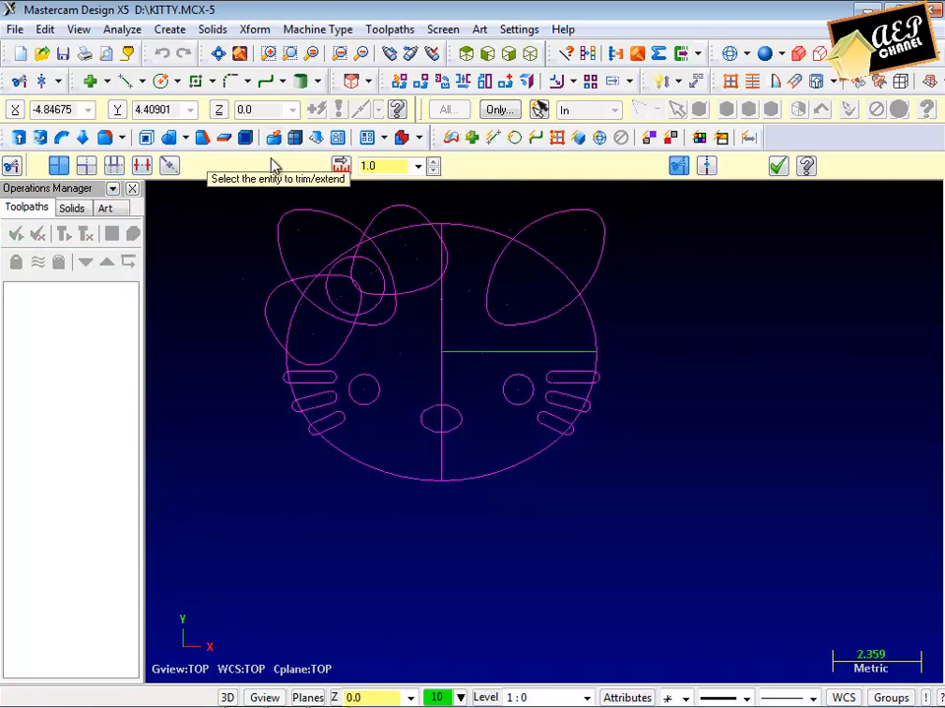
left_click(161, 82)
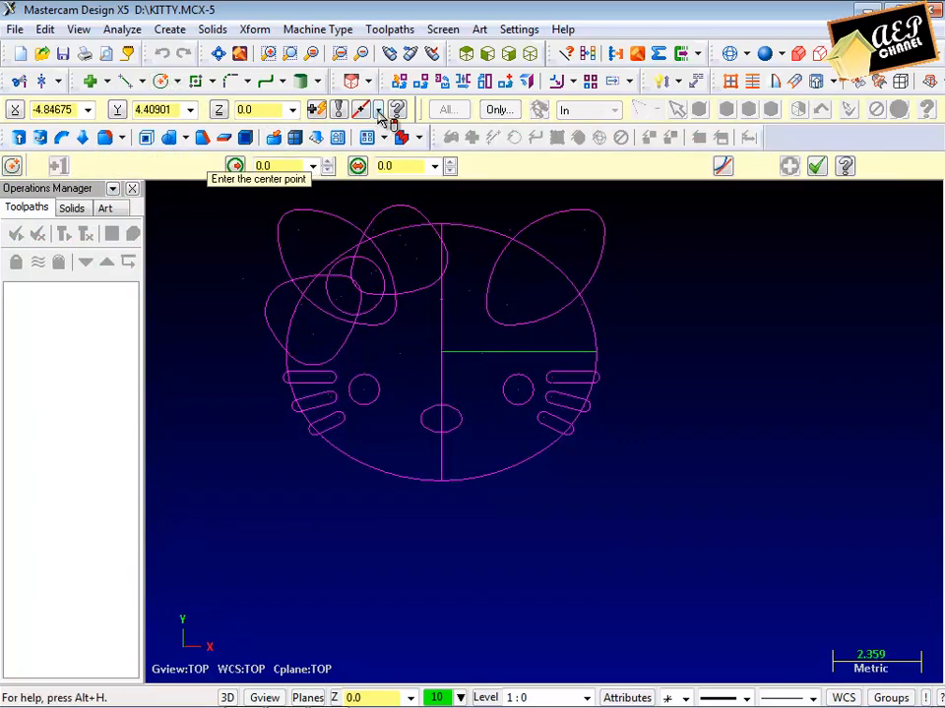
left_click(378, 110)
left_click(408, 177)
scroll(453, 379, "up", 2)
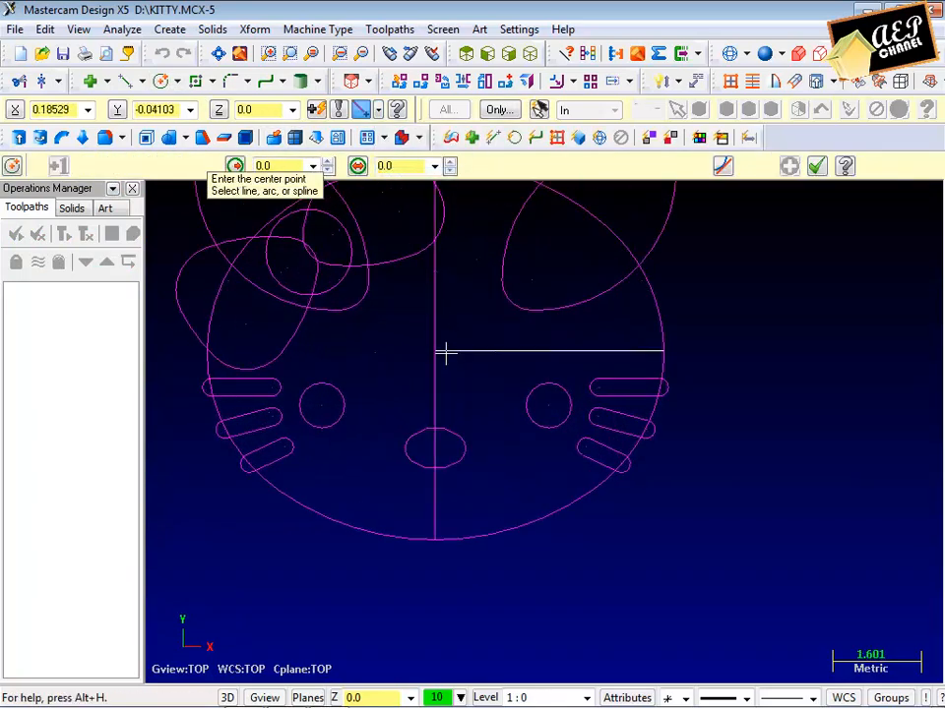
left_click(445, 352)
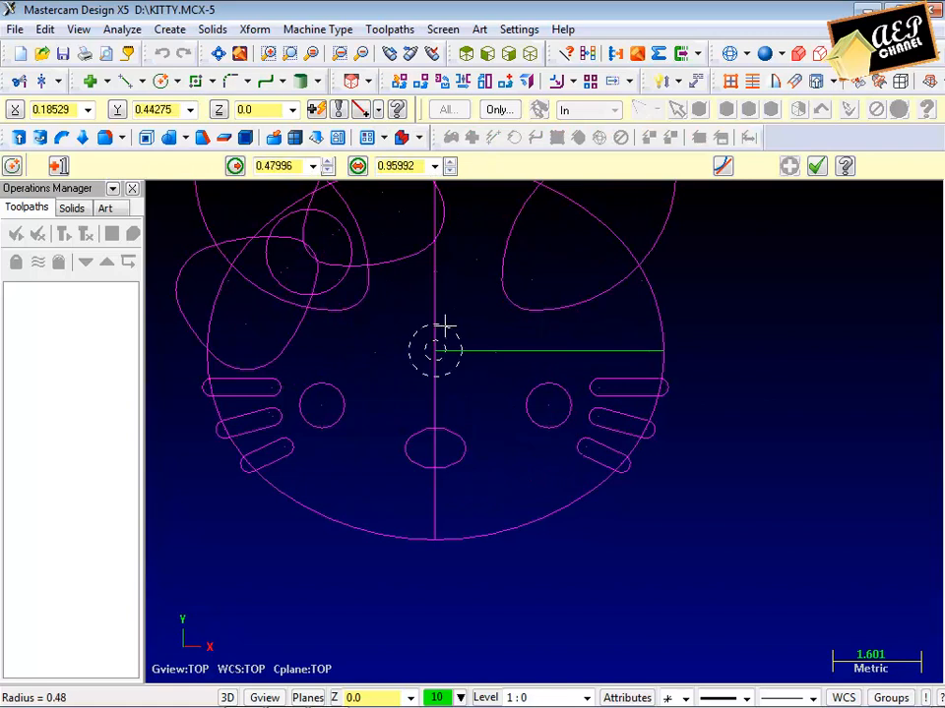
left_click(433, 167)
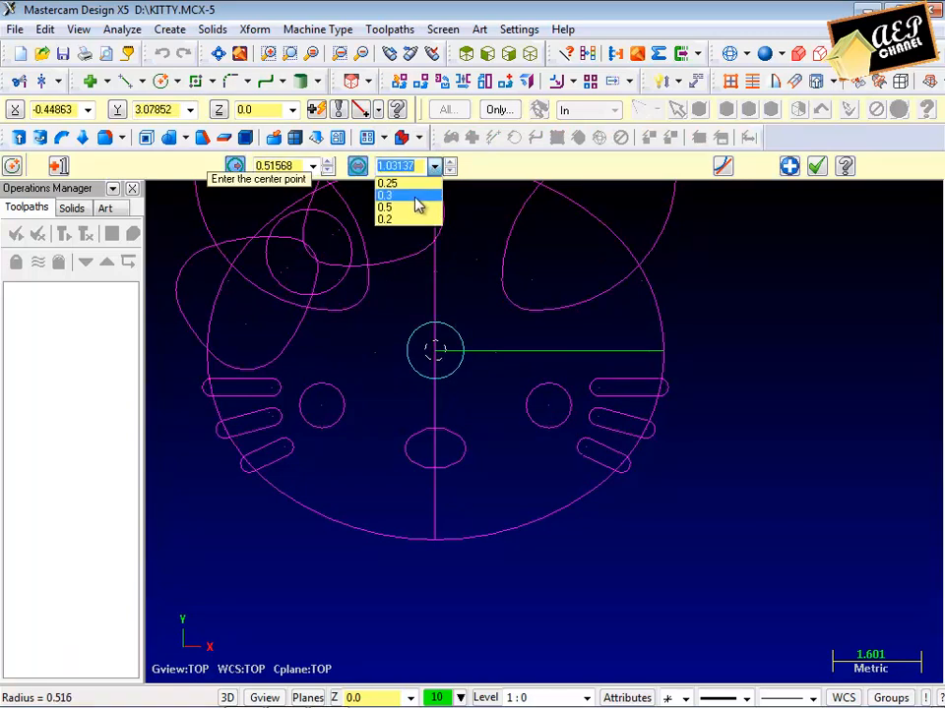
left_click(418, 196)
left_click(816, 165)
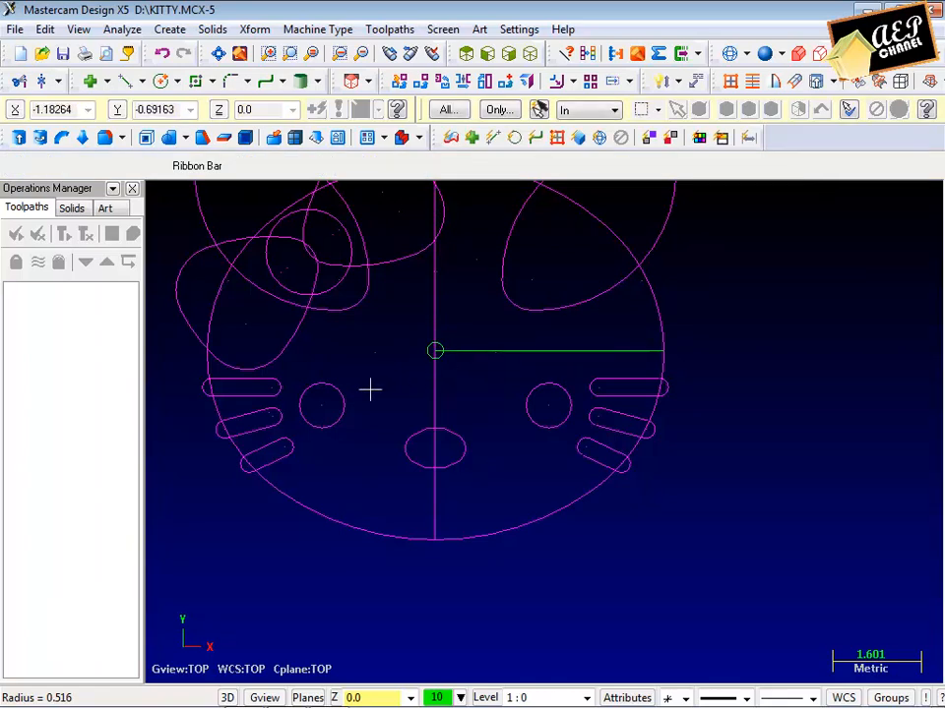
Step: Trim the horizontal and vertical lines to the small centre circle, removing the vertical line's lower half
scroll(413, 366, "up", 2)
scroll(413, 325, "up", 2)
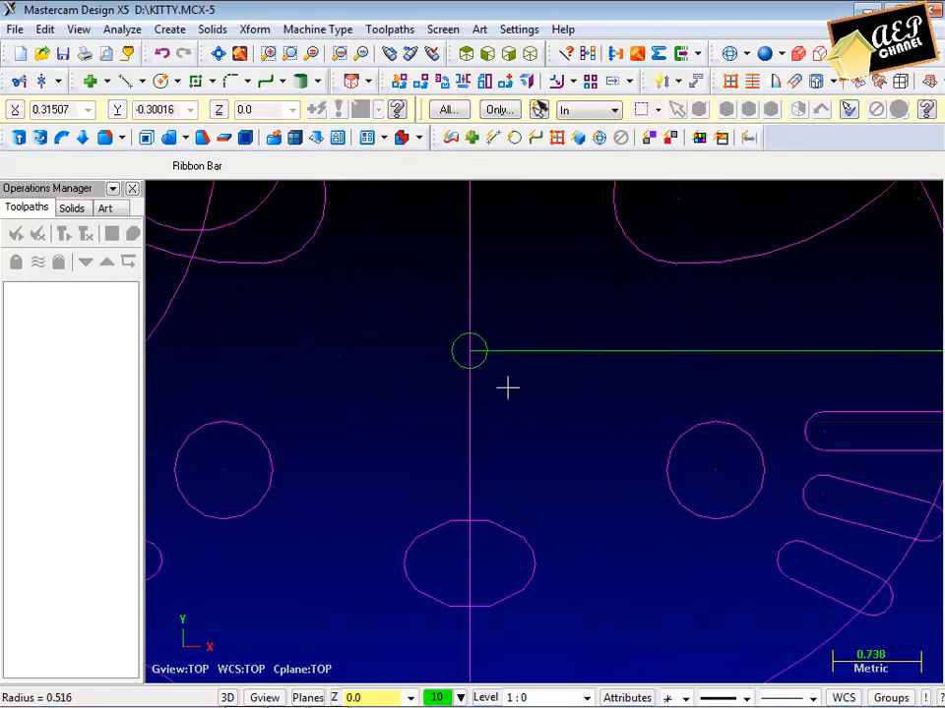
scroll(507, 389, "up", 1)
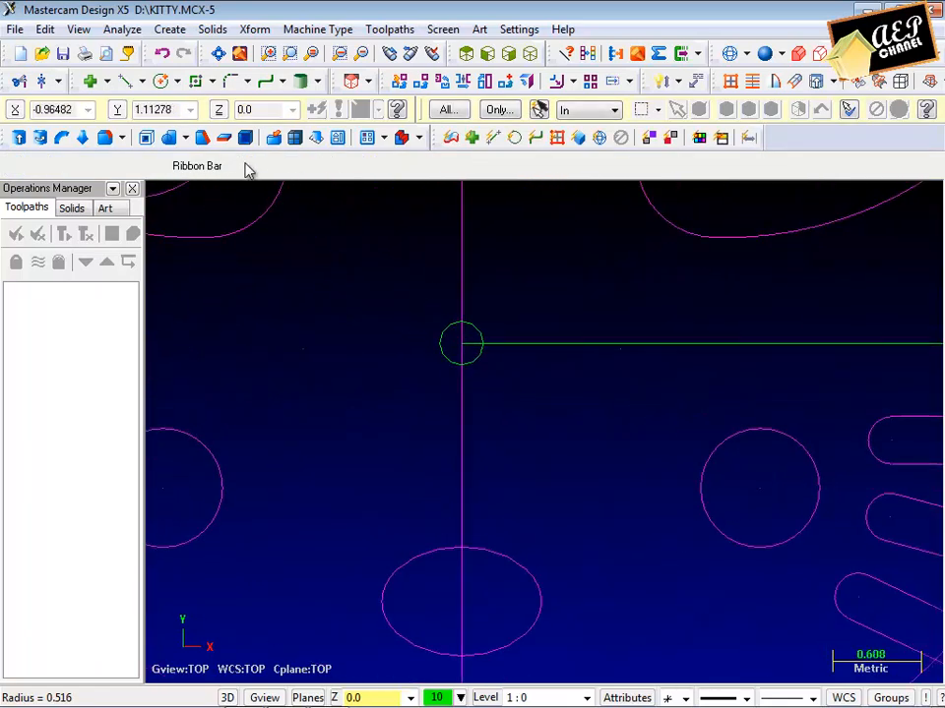
left_click(41, 81)
scroll(497, 349, "up", 1)
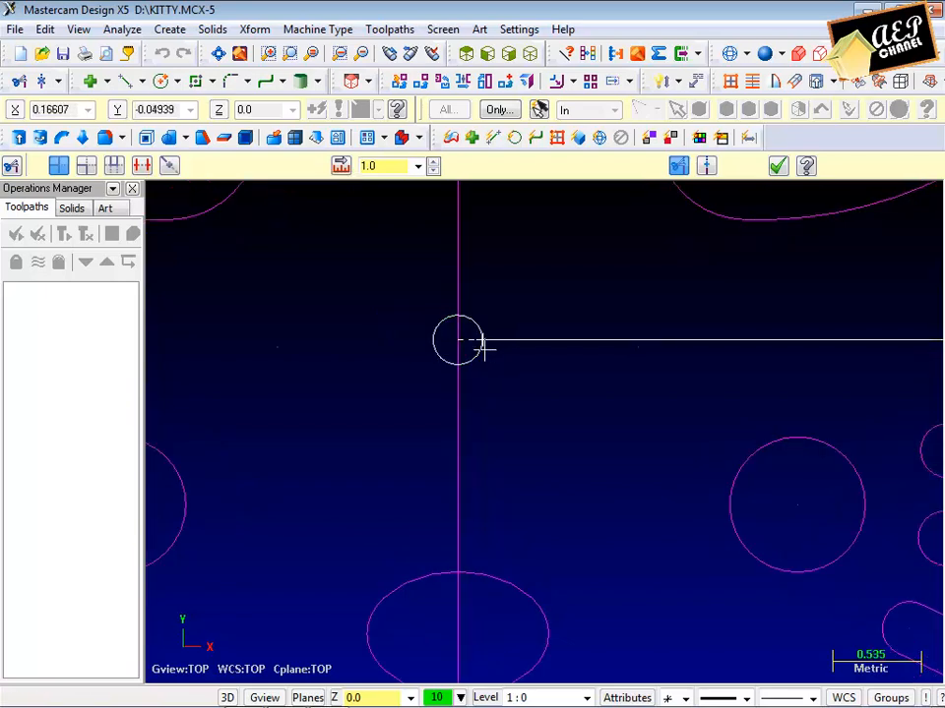
scroll(470, 320, "up", 1)
left_click(456, 295)
left_click(469, 321)
scroll(461, 334, "down", 6)
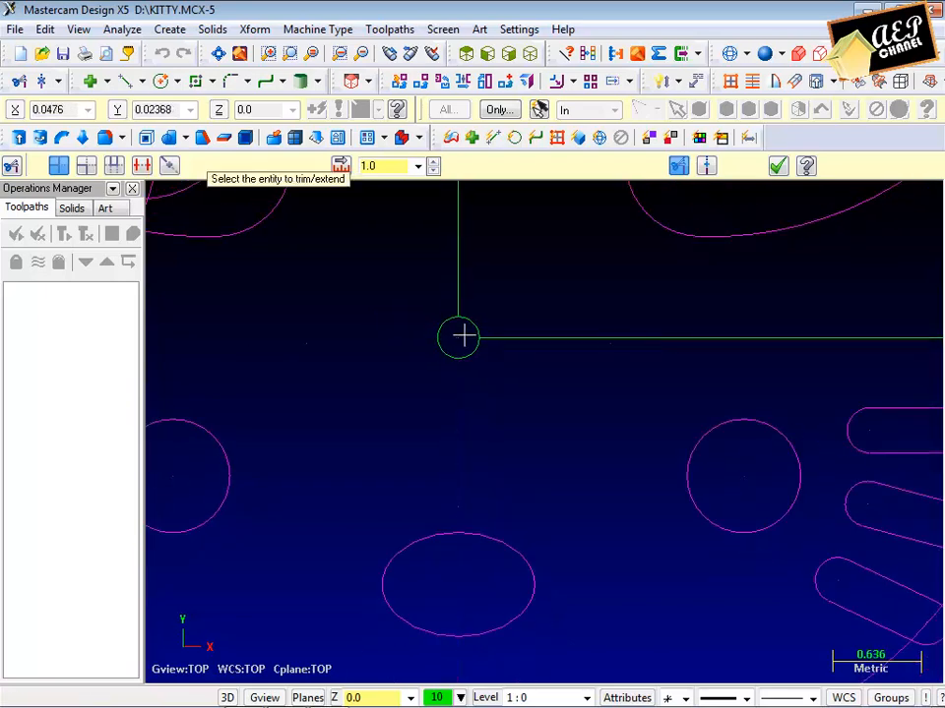
scroll(587, 470, "down", 3)
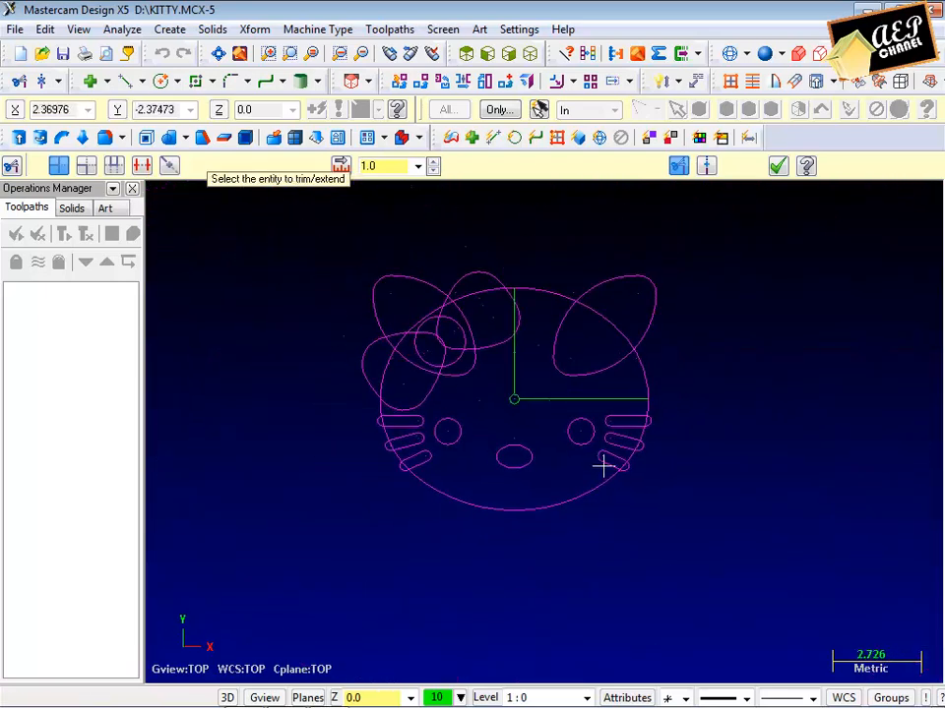
left_click(777, 167)
Step: Break the horizontal line, the vertical line and the small centre circle at their intersections
scroll(537, 412, "up", 1)
scroll(547, 411, "up", 1)
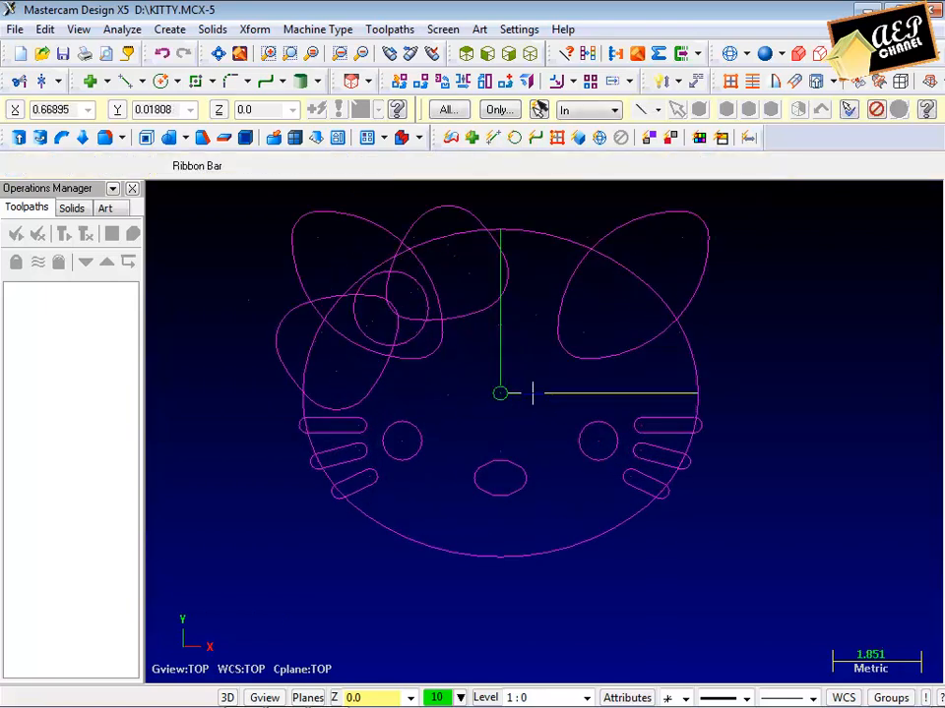
scroll(511, 378, "up", 1)
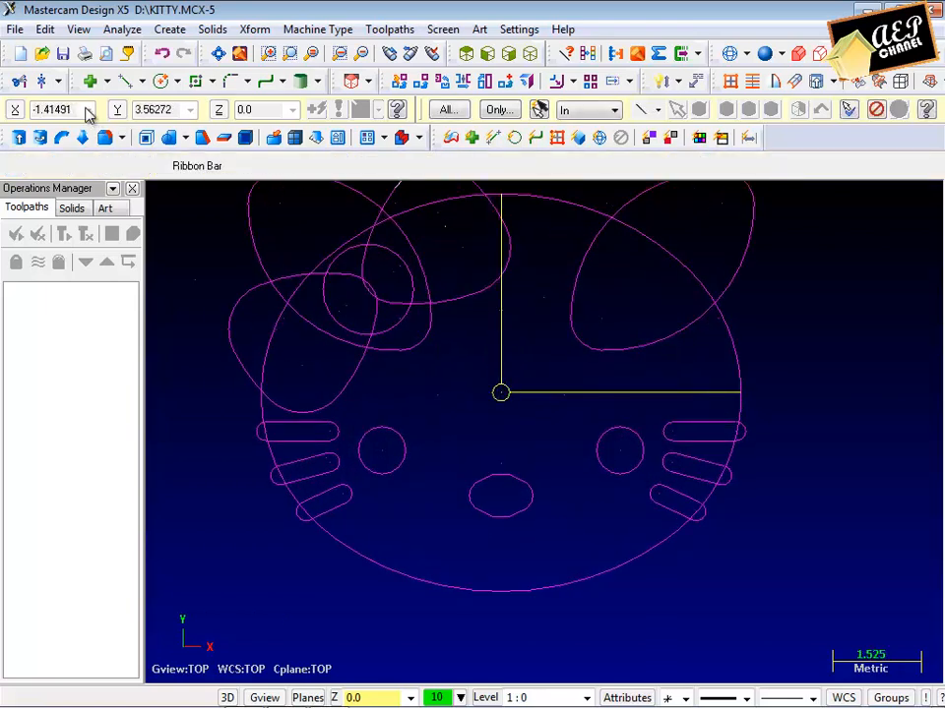
left_click(59, 80)
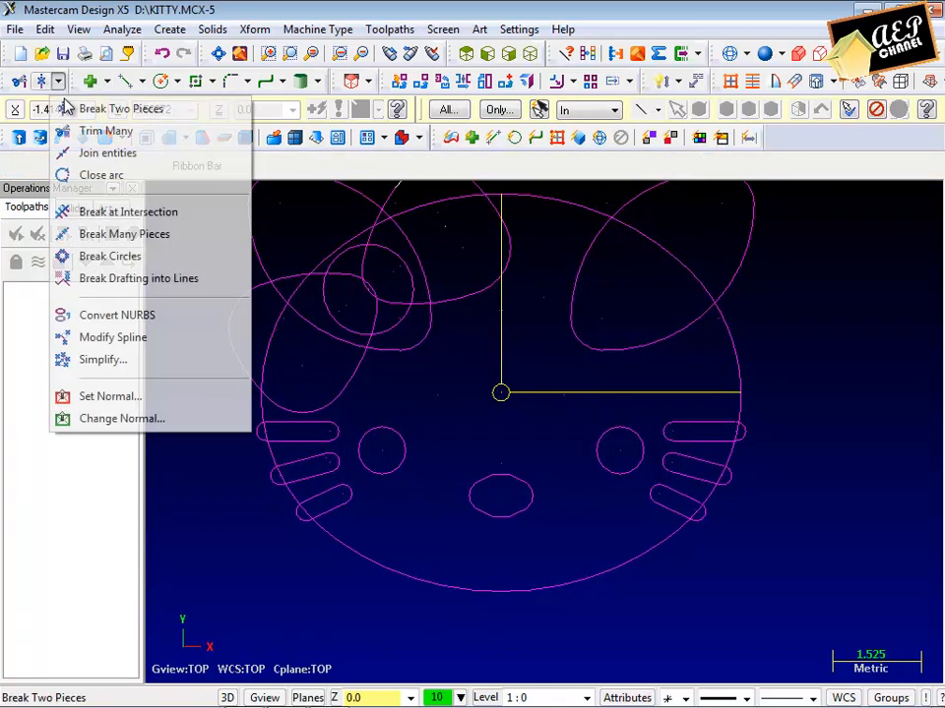
left_click(114, 217)
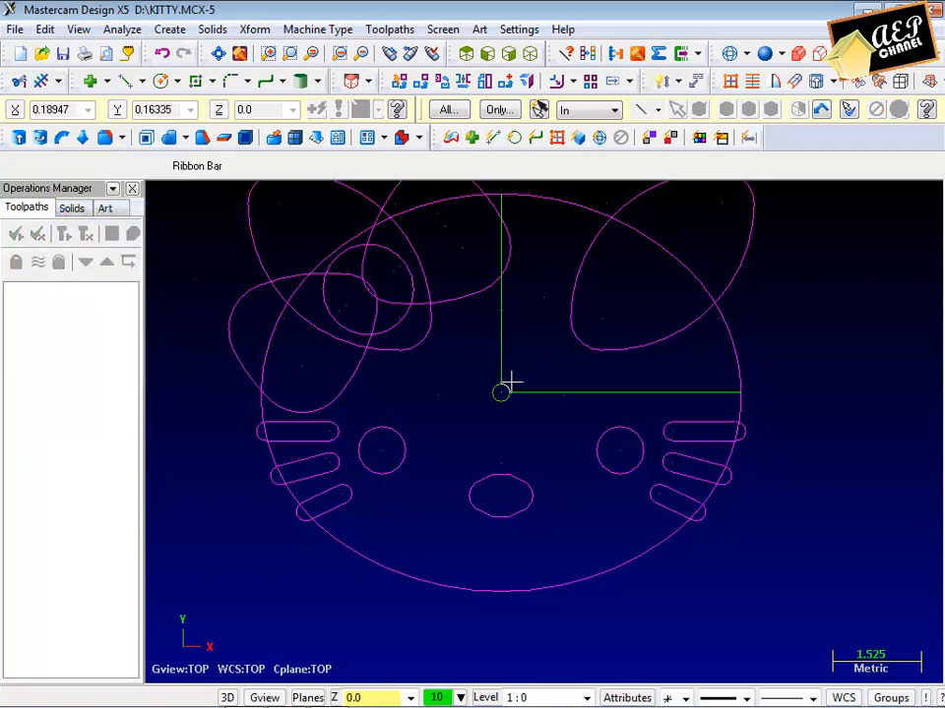
scroll(504, 385, "down", 1)
scroll(470, 389, "up", 1)
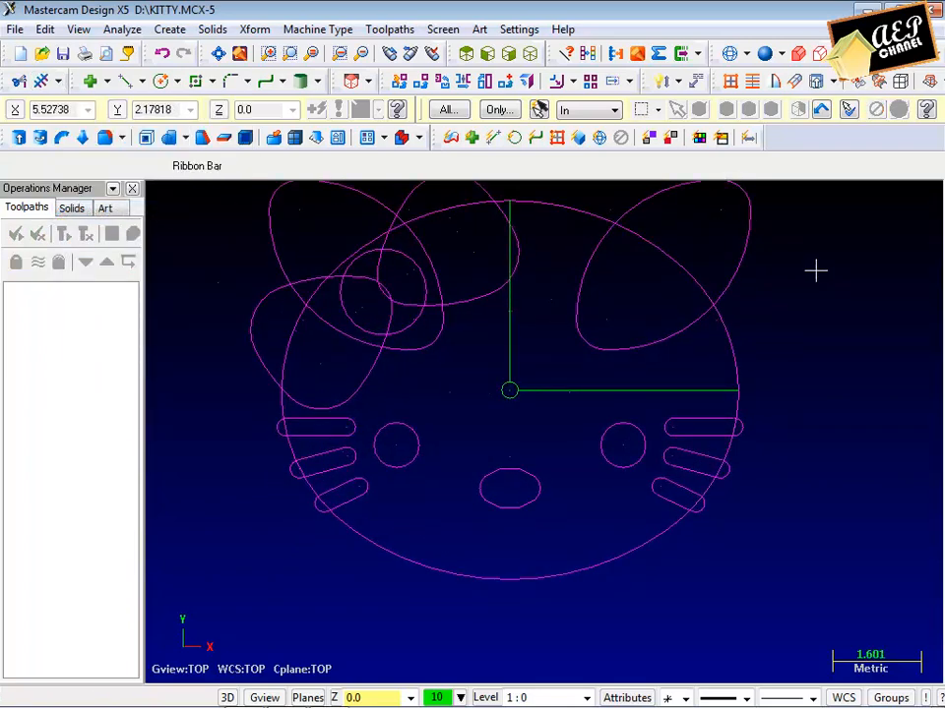
Step: In isometric view, draw a line along the cat's right-side ear between the midpoints of its two rounded end arcs
right_click(814, 270)
left_click(856, 493)
scroll(540, 396, "up", 2)
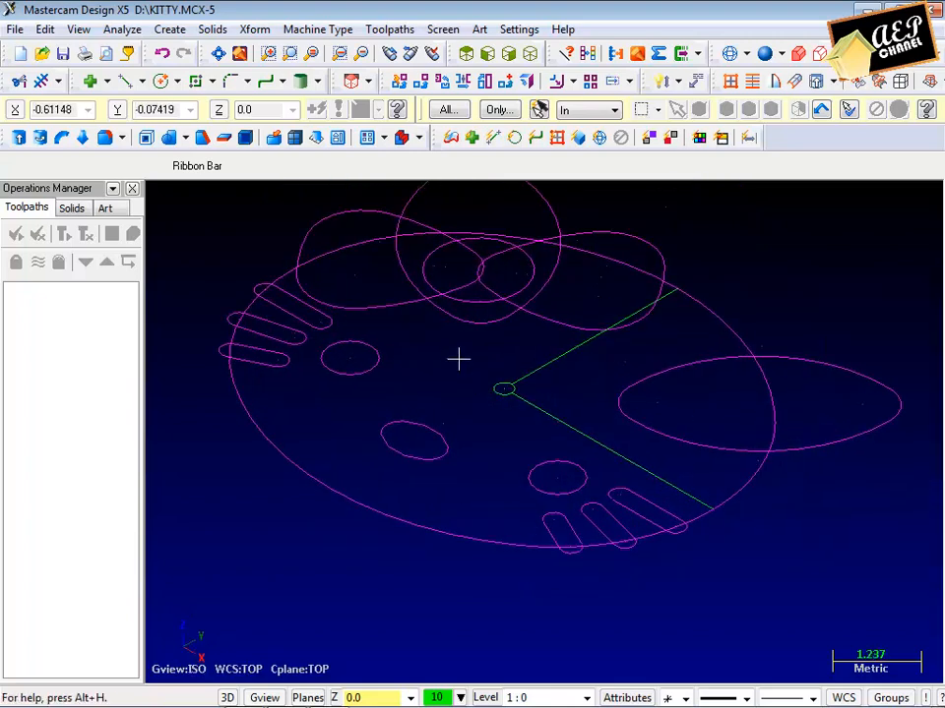
scroll(458, 359, "up", 2)
scroll(459, 347, "down", 4)
scroll(666, 413, "up", 4)
left_click(131, 83)
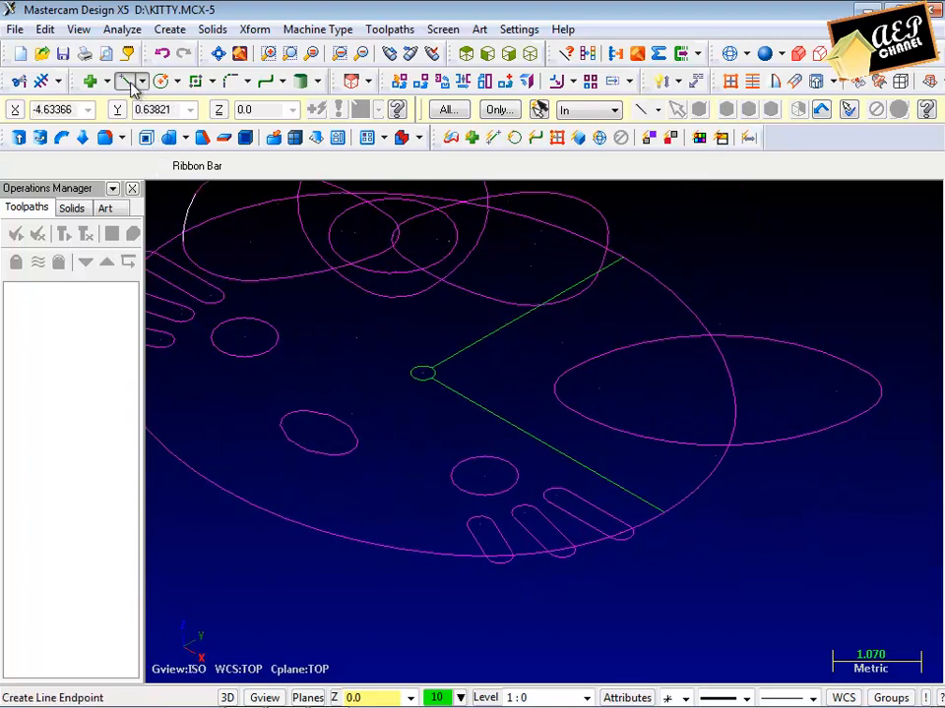
scroll(589, 369, "up", 2)
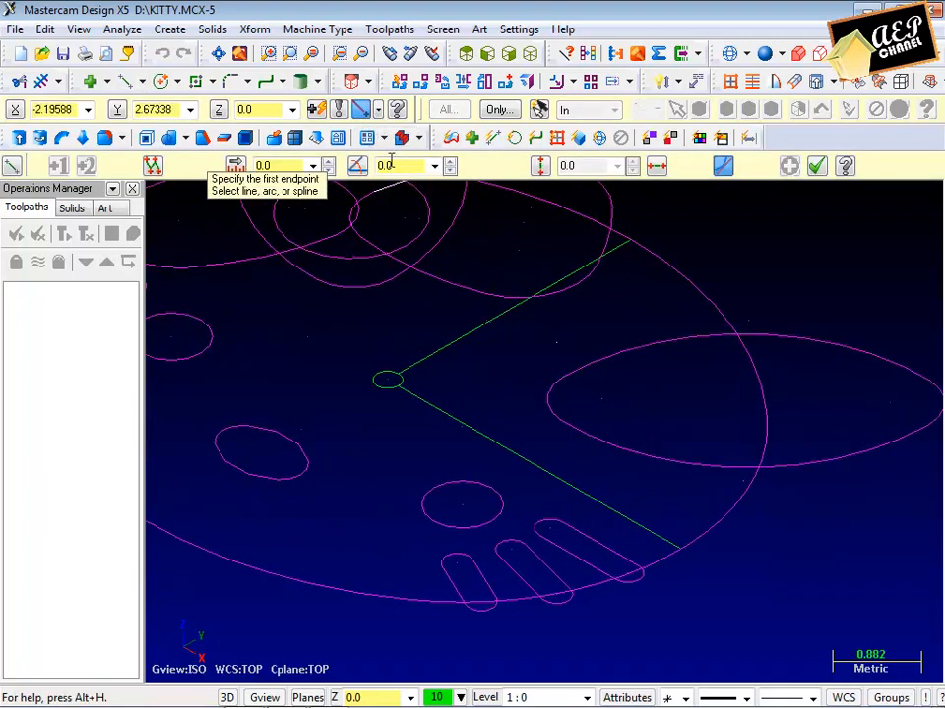
left_click(377, 109)
left_click(425, 220)
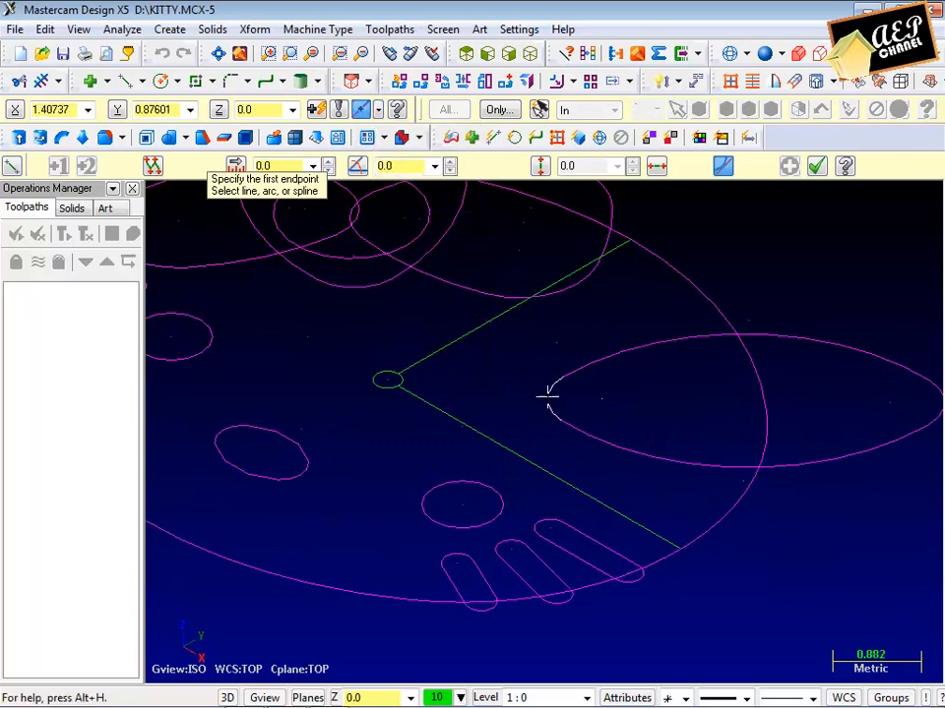
left_click(546, 392)
scroll(374, 207, "down", 2)
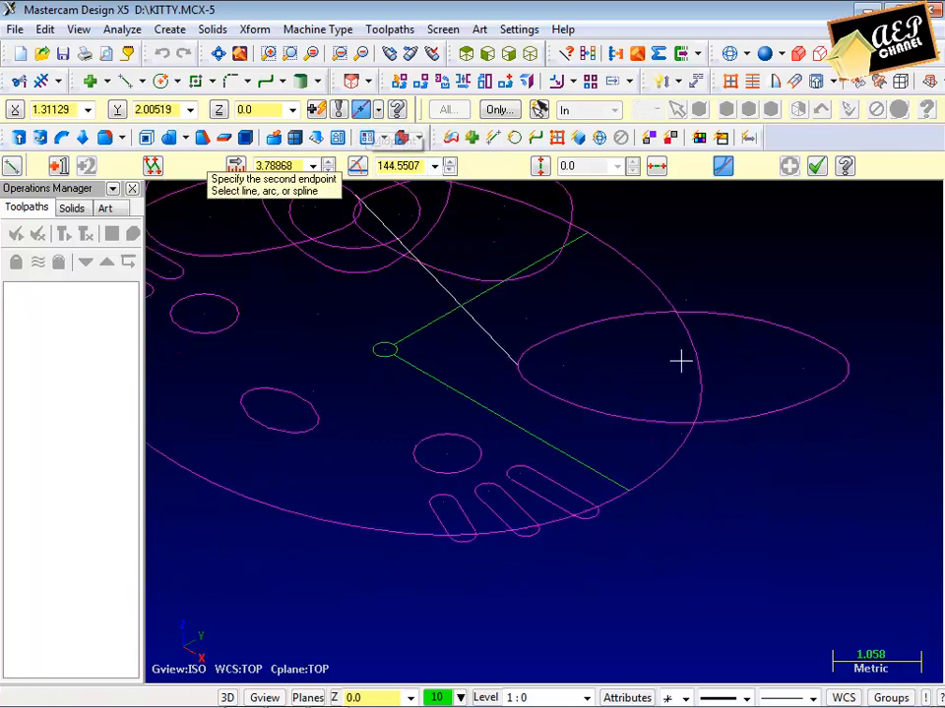
left_click(846, 368)
left_click(817, 167)
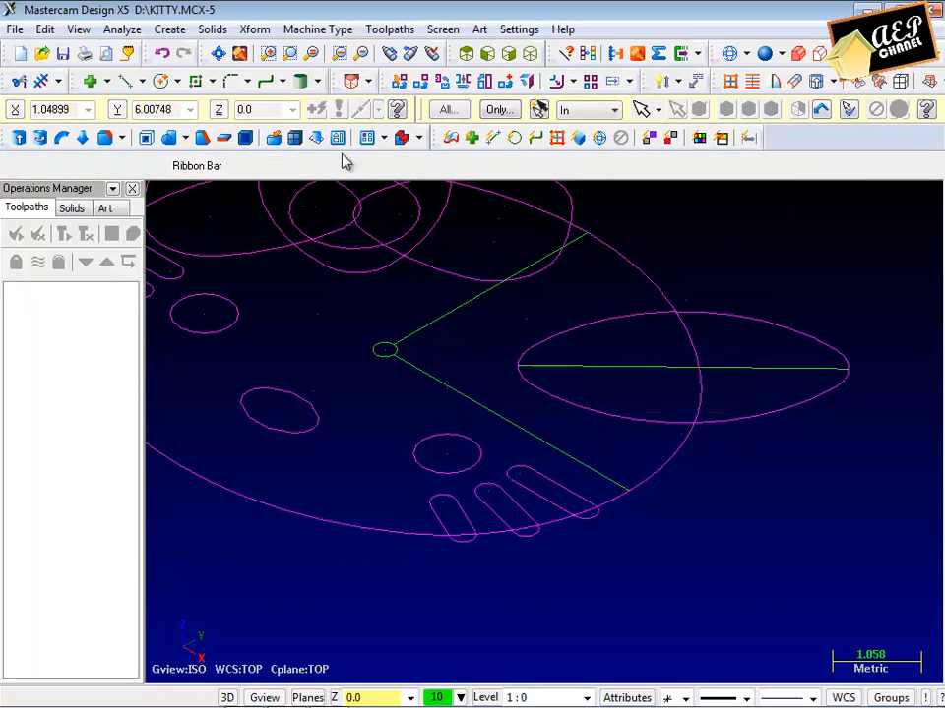
Step: Create a 0.3 diameter circle centred on the midpoint of the ear's lengthwise line
left_click(162, 81)
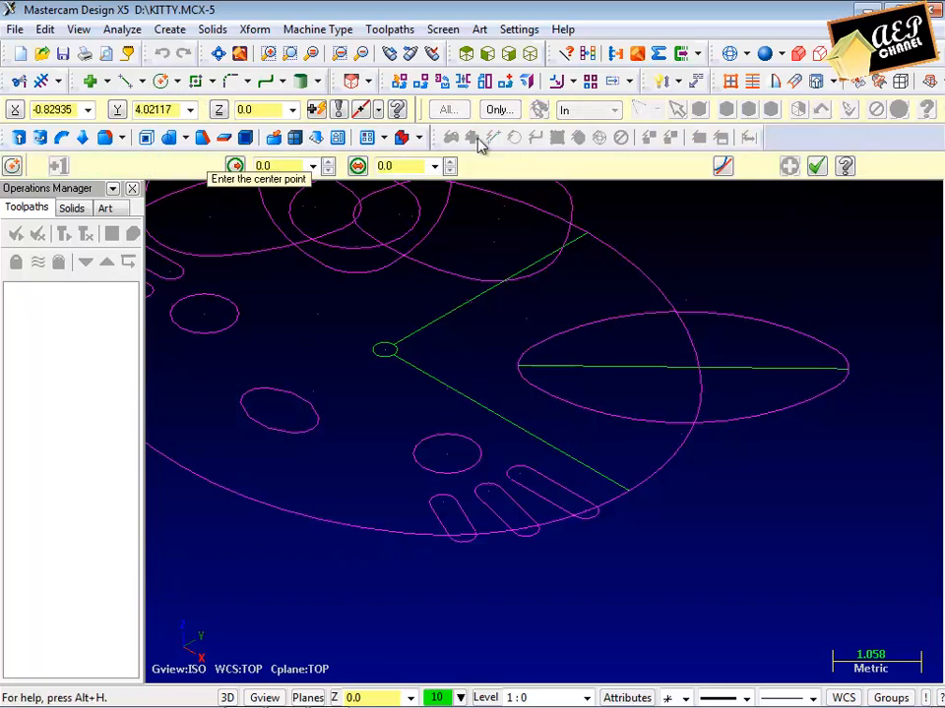
left_click(361, 110)
left_click(694, 367)
left_click(713, 352)
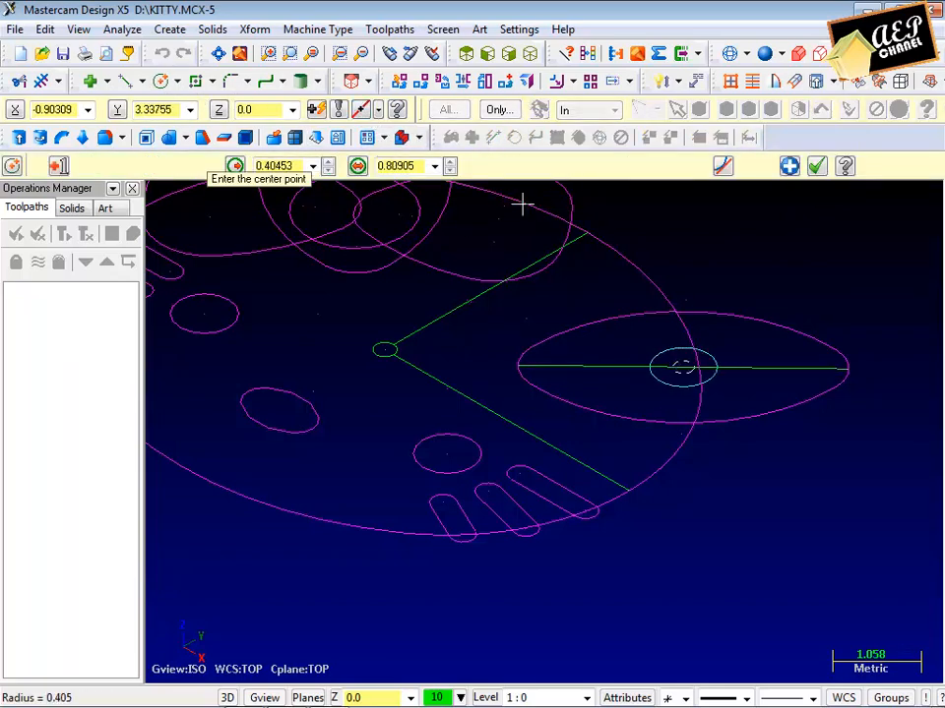
left_click(434, 167)
left_click(423, 187)
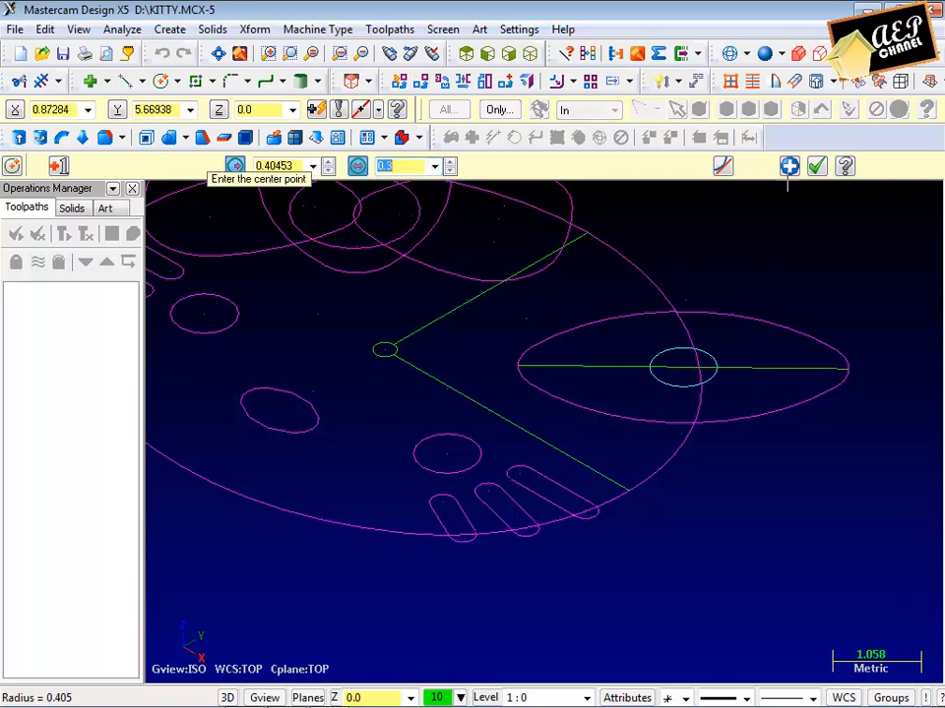
left_click(817, 167)
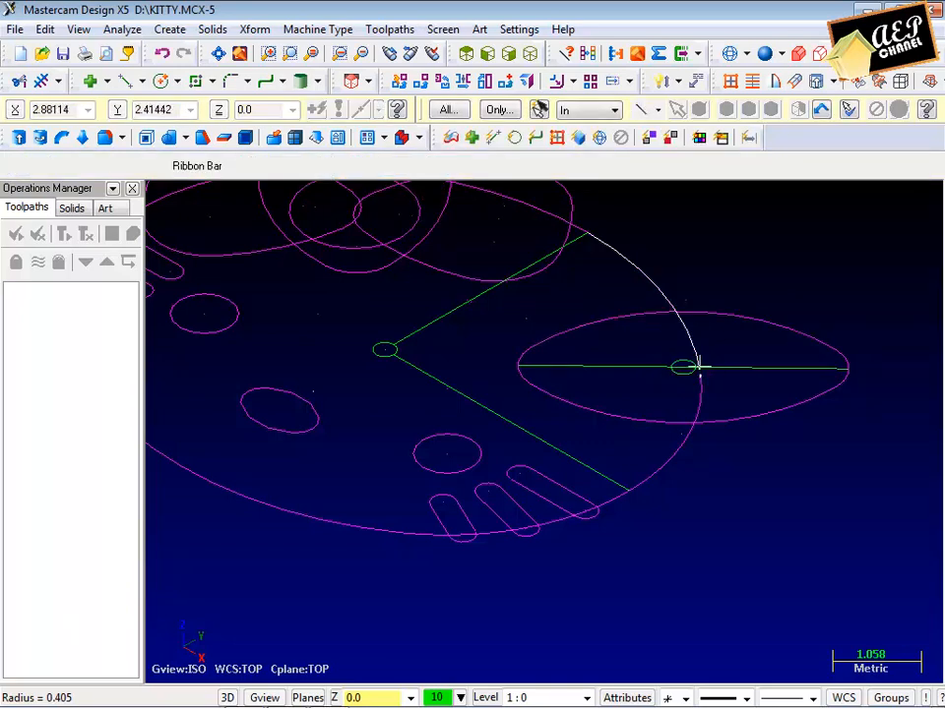
Step: Change the diameter of the small circle in the middle of the ear to 0.25
scroll(710, 353, "up", 2)
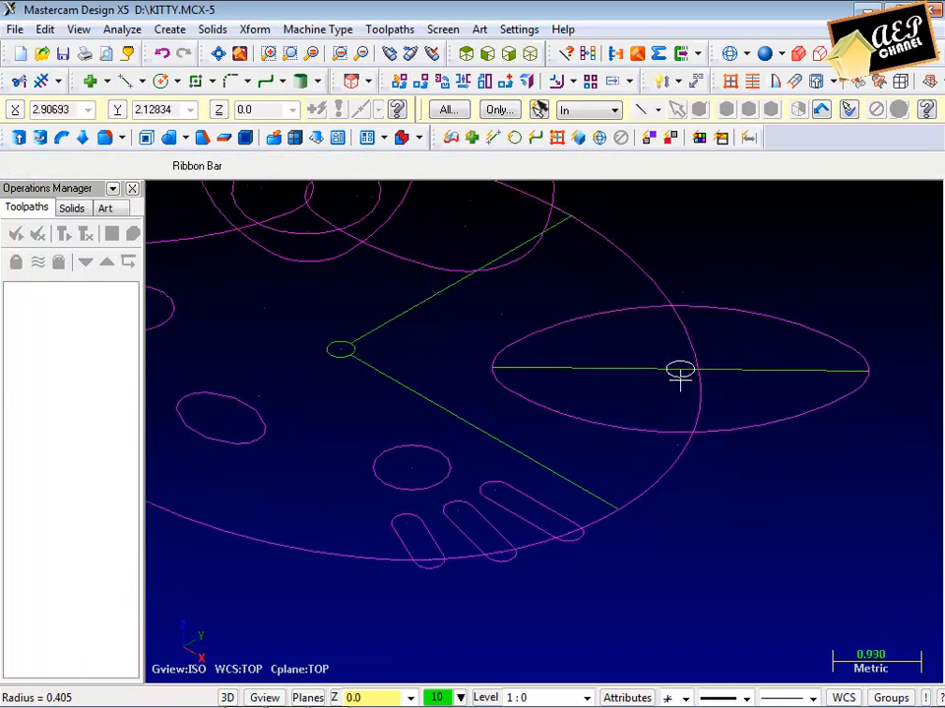
double_click(680, 371)
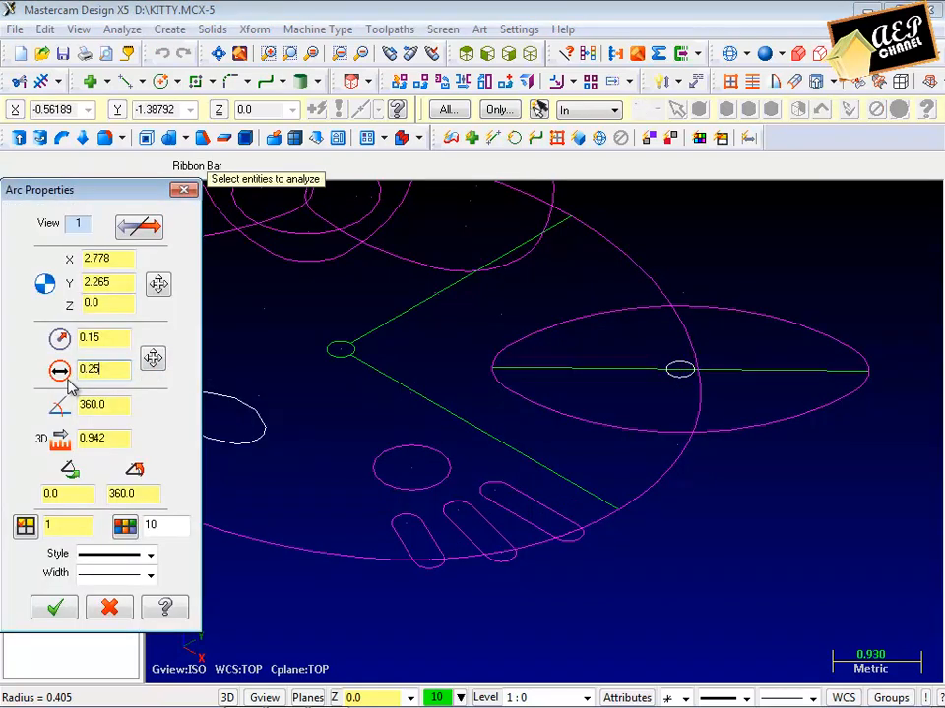
left_click(77, 607)
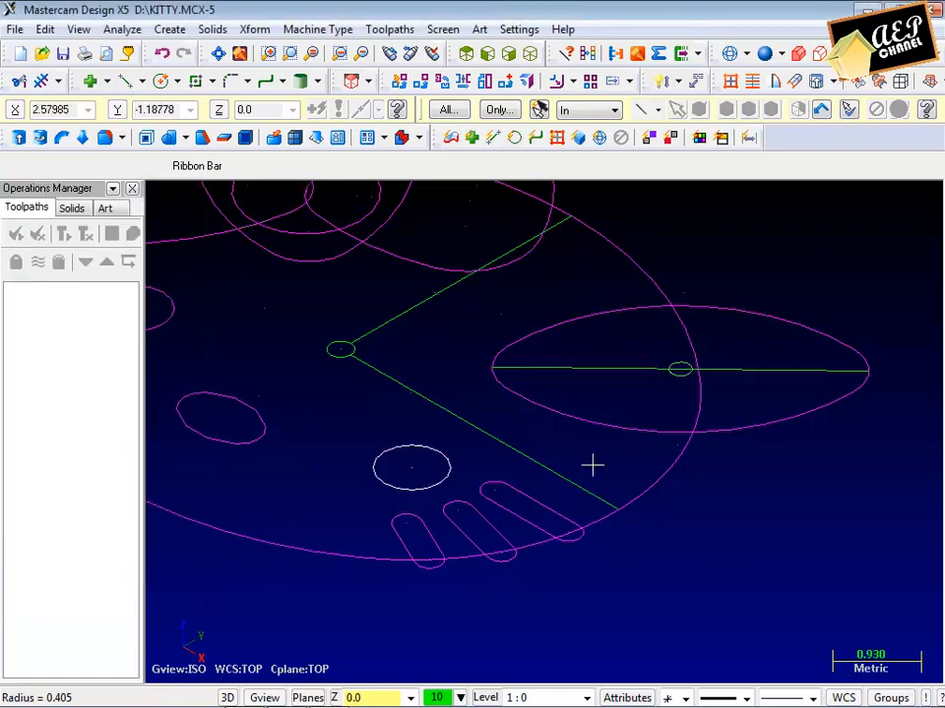
Step: Draw a line across the ear's width between the midpoints of its two long curved edges, through the small circle
scroll(694, 405, "up", 4)
left_click(126, 80)
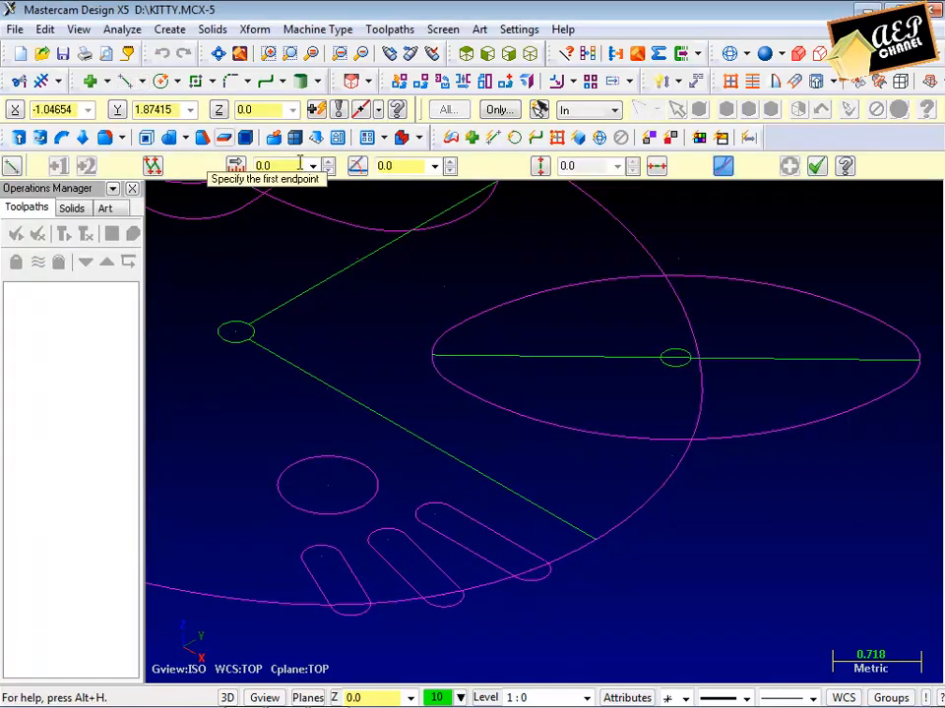
scroll(441, 233, "down", 1)
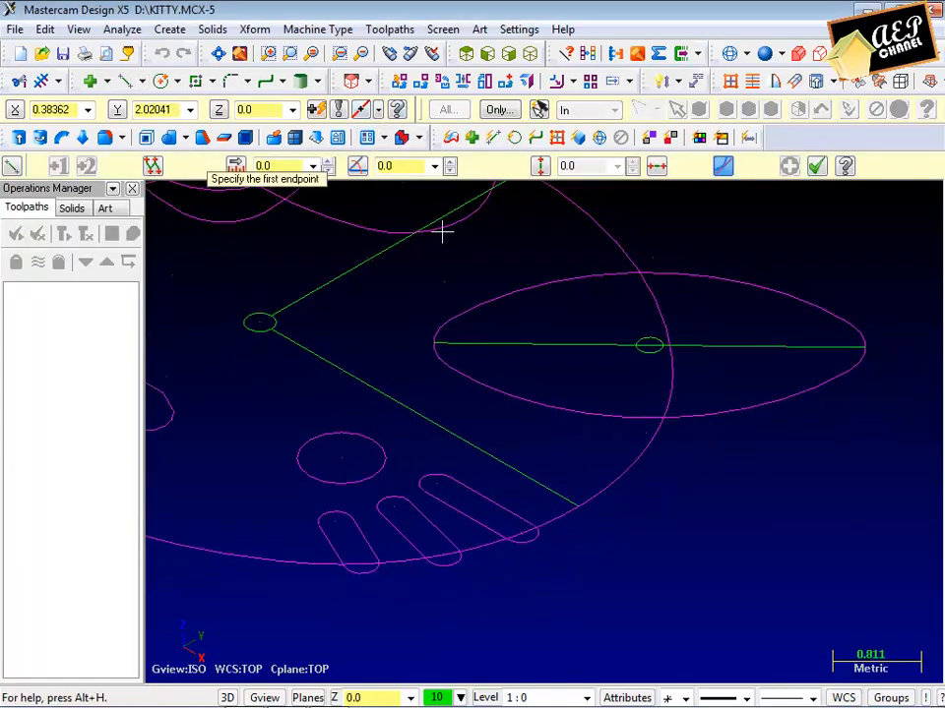
scroll(629, 293, "up", 1)
left_click(651, 268)
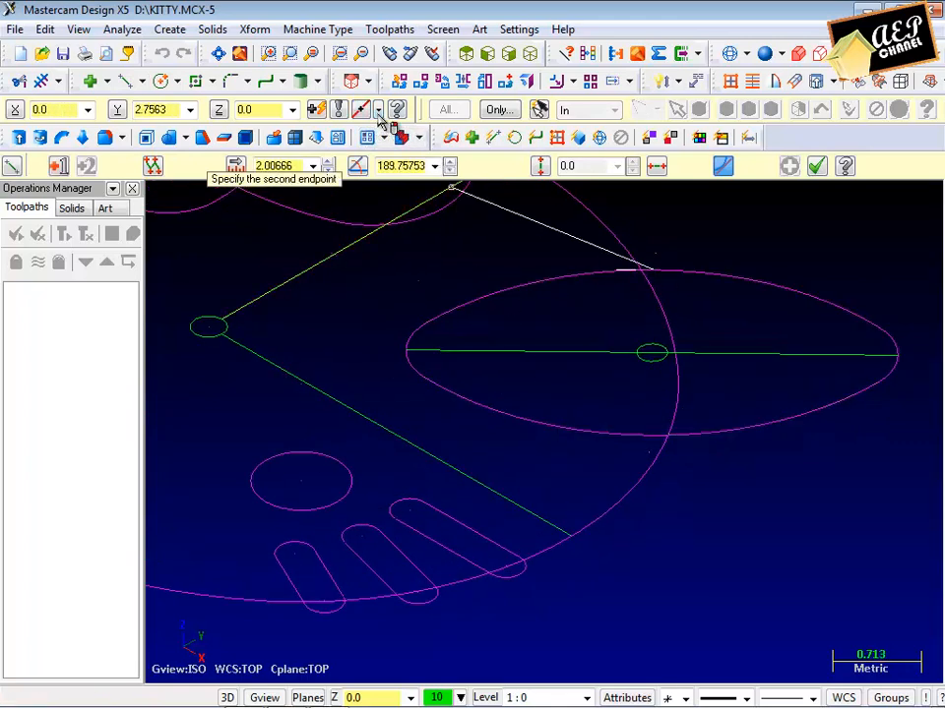
left_click(650, 433)
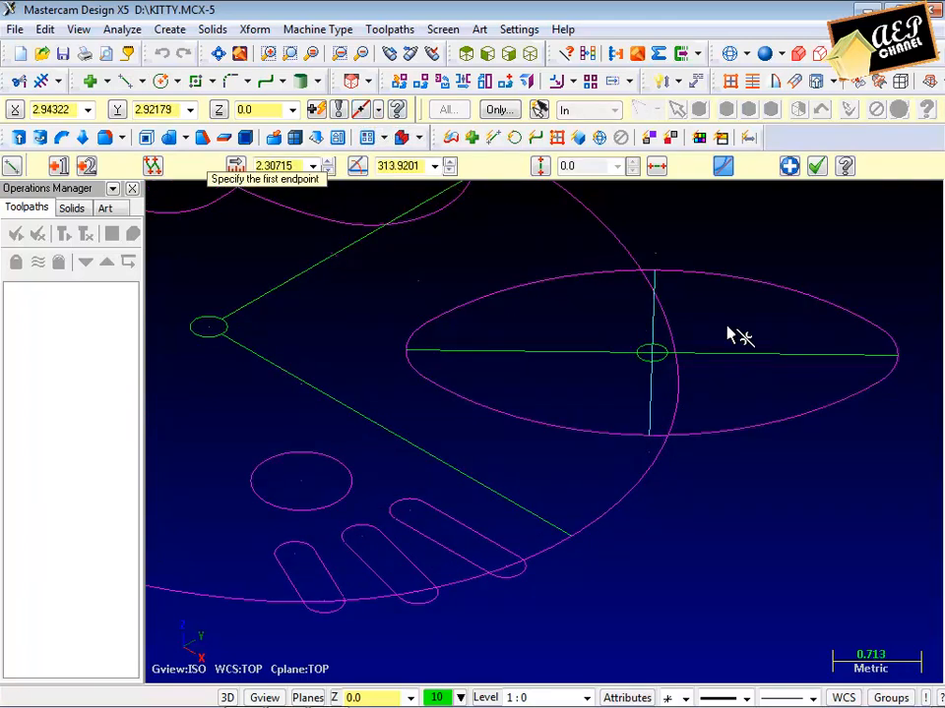
left_click(816, 165)
Step: Break the ear's two crossing lines and small circle at their intersections and delete the line pieces inside the circle
scroll(679, 389, "up", 2)
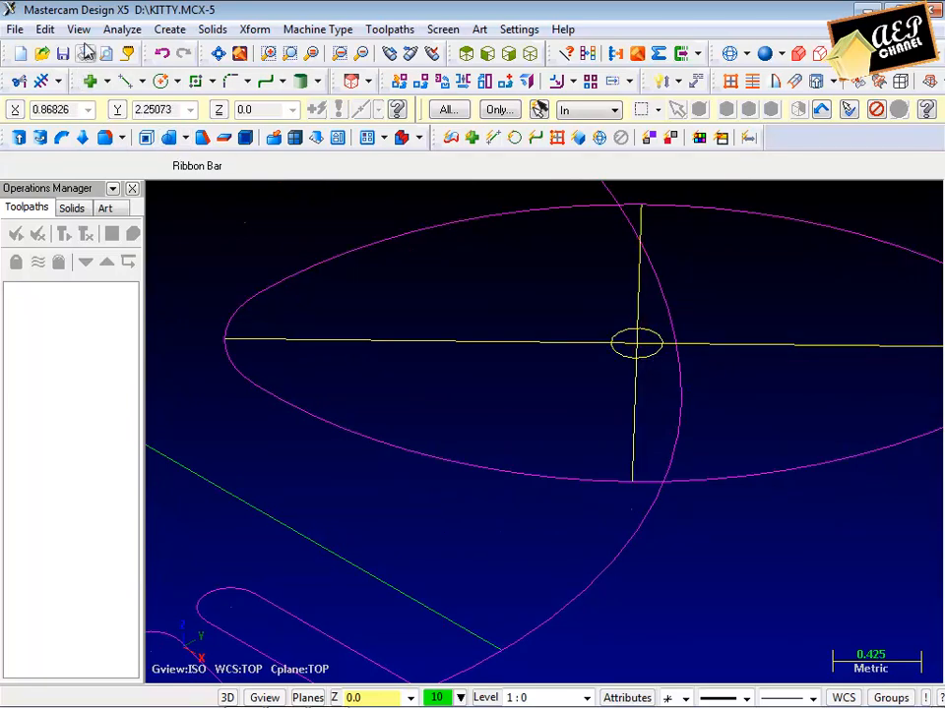
left_click(57, 81)
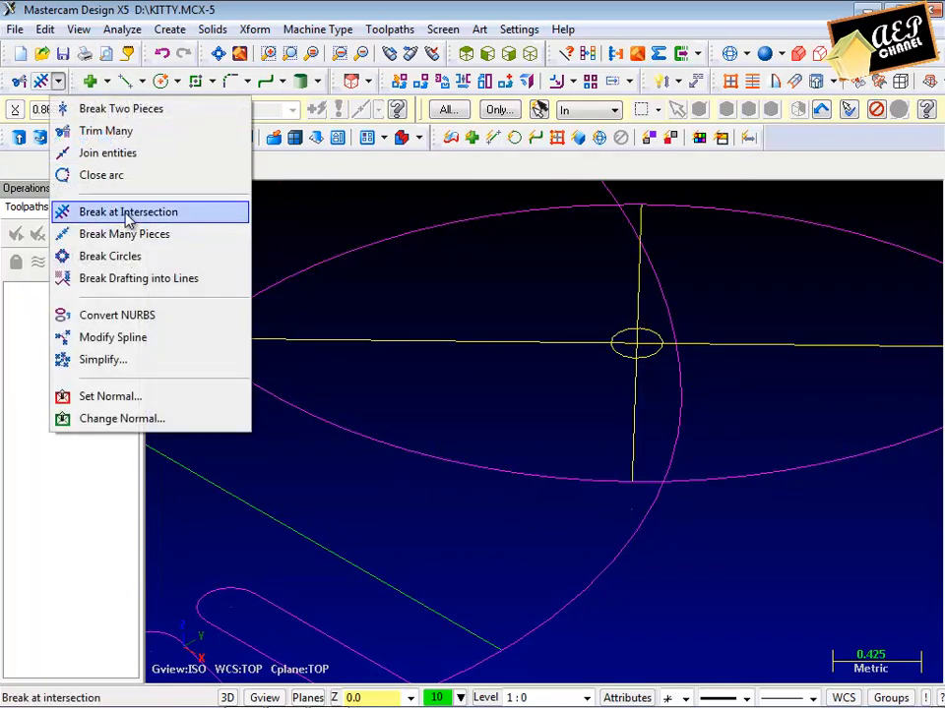
left_click(128, 211)
scroll(630, 350, "up", 3)
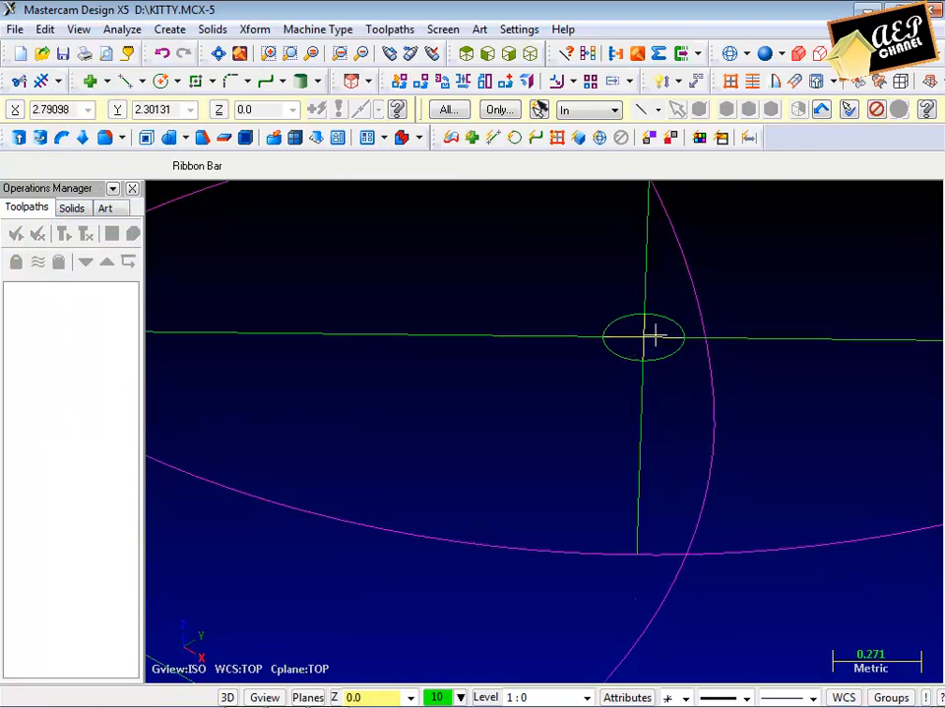
scroll(666, 386, "down", 5)
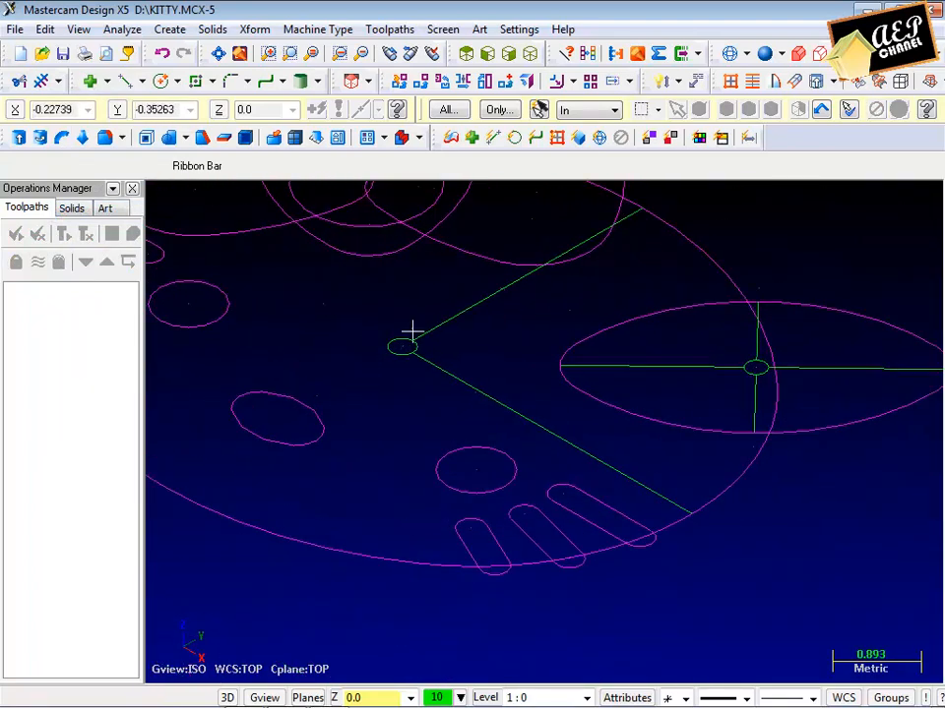
Step: Translate the small circle at the face centre by 2.0 in Z, moving it instead of copying it
left_click(253, 28)
left_click(258, 54)
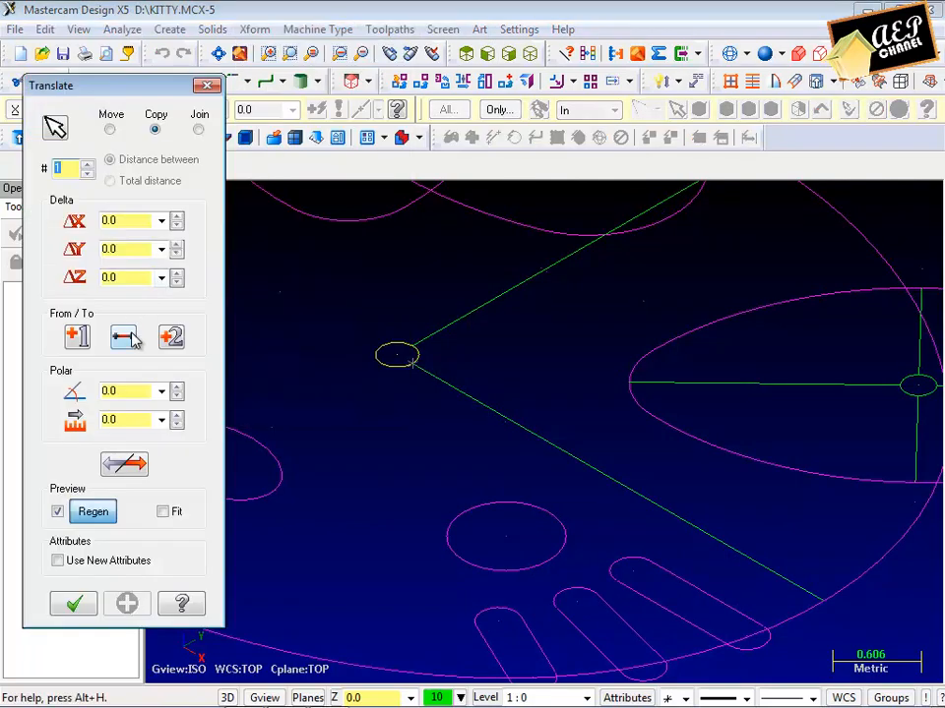
left_click(162, 279)
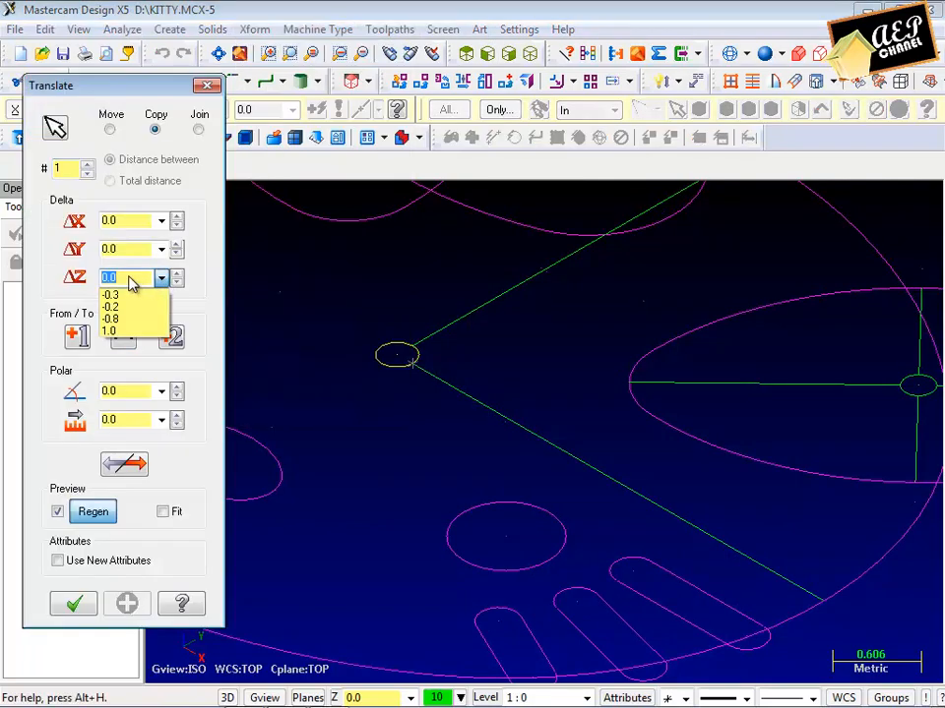
left_click(131, 279)
key("Return")
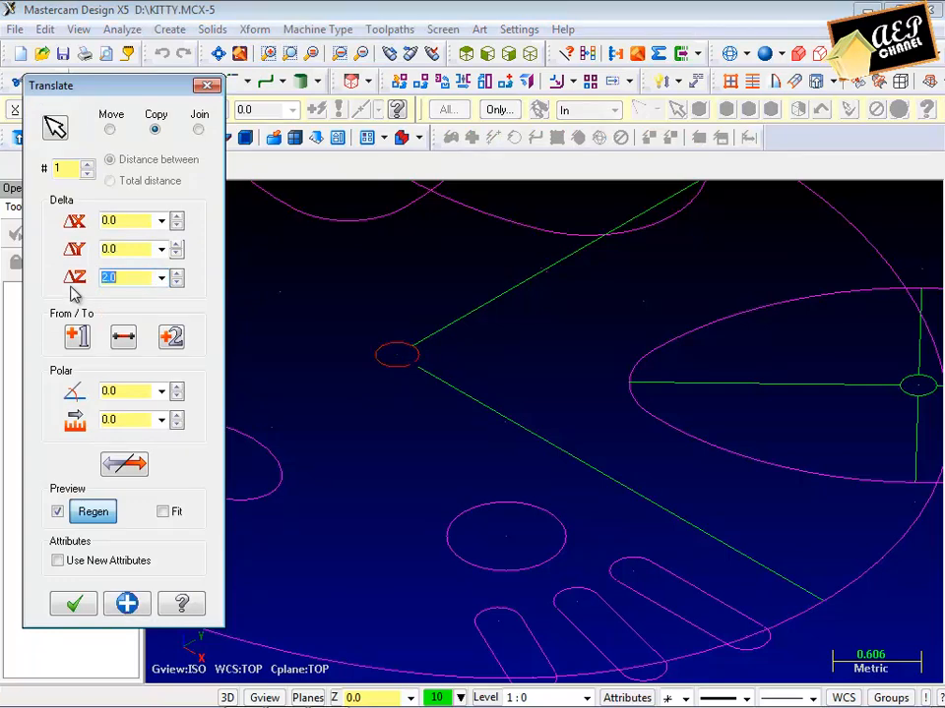
left_click(110, 130)
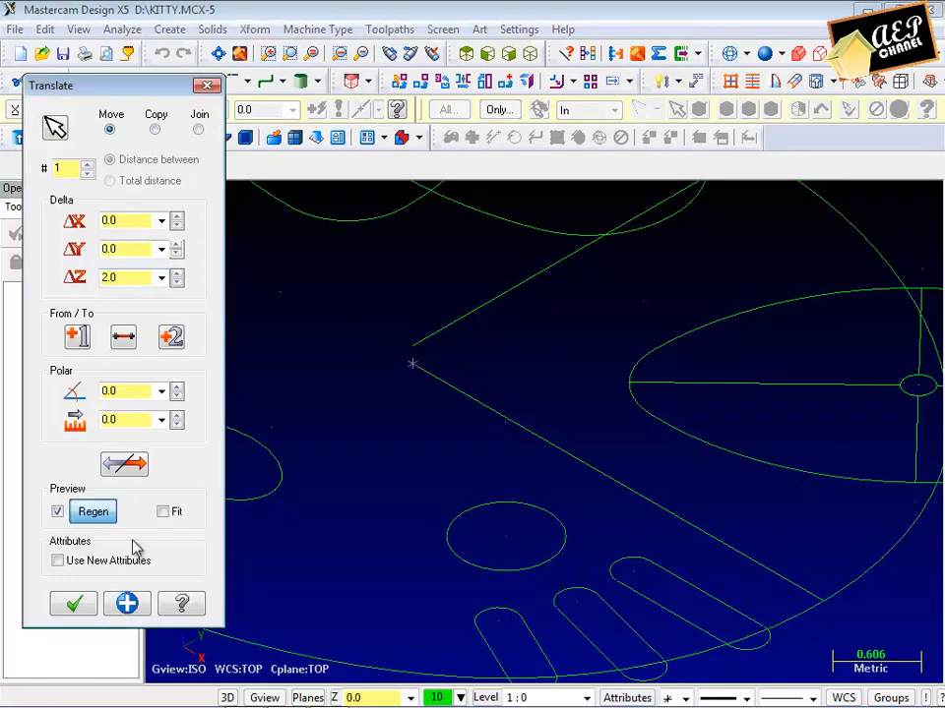
scroll(485, 375, "down", 3)
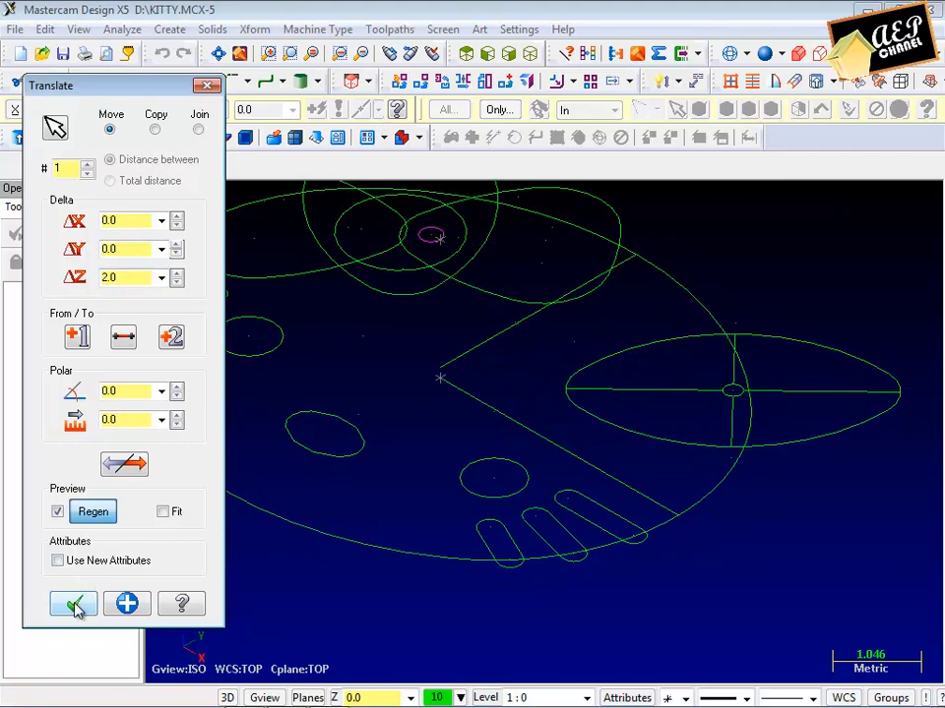
left_click(77, 607)
Step: Draw two upright lines joining the raised circle to the inner ends of the face's horizontal and vertical lines
scroll(369, 442, "up", 1)
left_click(125, 83)
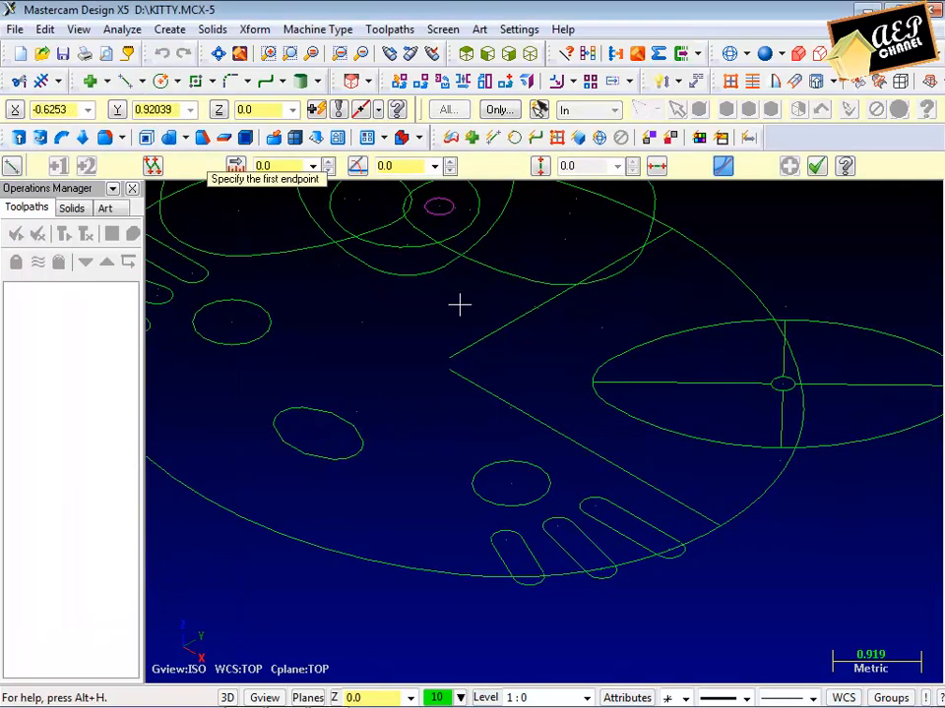
scroll(459, 303, "up", 2)
left_click(450, 384)
scroll(436, 211, "up", 3)
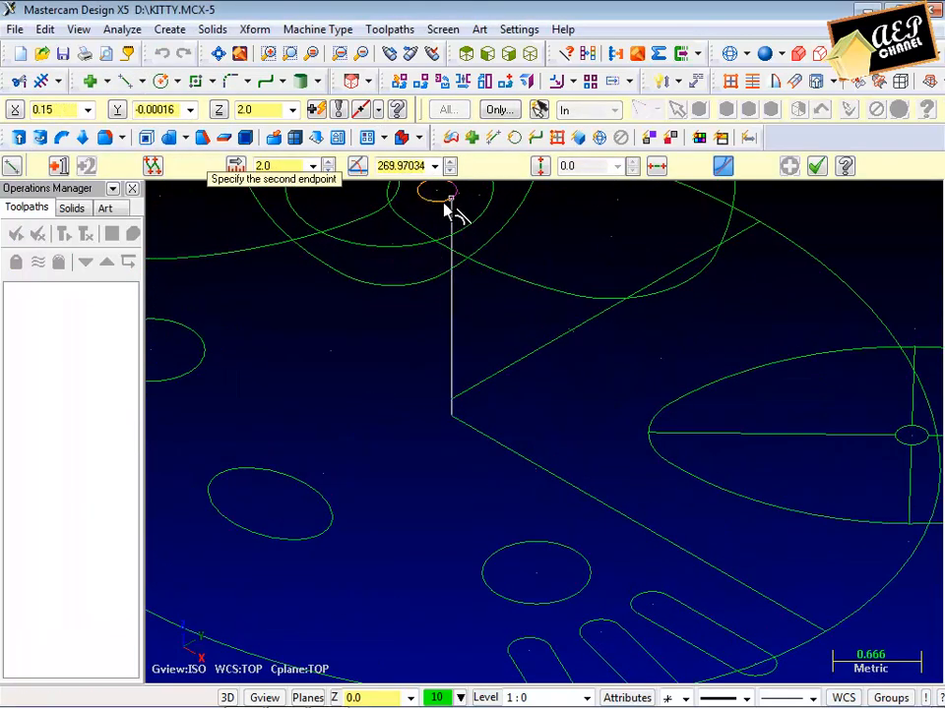
left_click(449, 207)
scroll(460, 216, "down", 1)
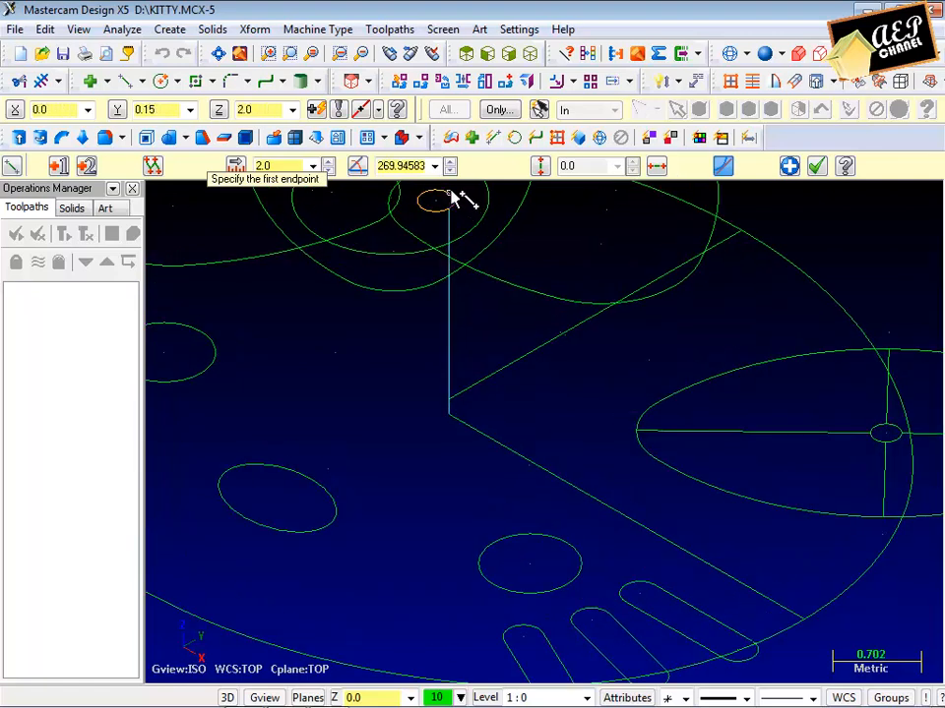
left_click(451, 201)
mouse_move(463, 404)
middle_mouse_down()
mouse_move(498, 383)
mouse_move(469, 394)
middle_mouse_up()
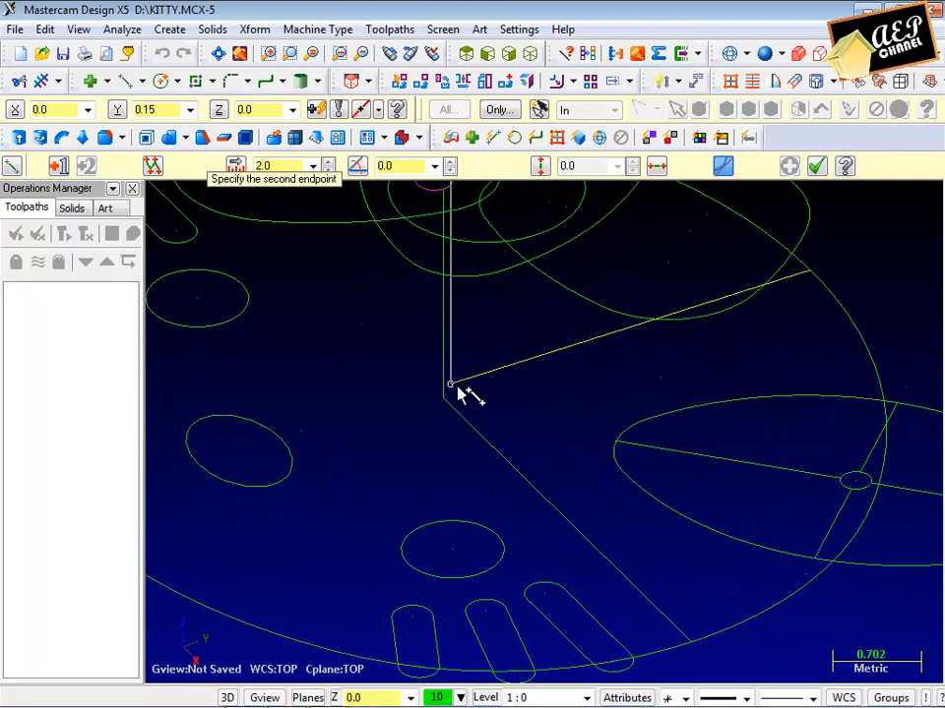
left_click(468, 393)
scroll(564, 394, "down", 3)
left_click(815, 165)
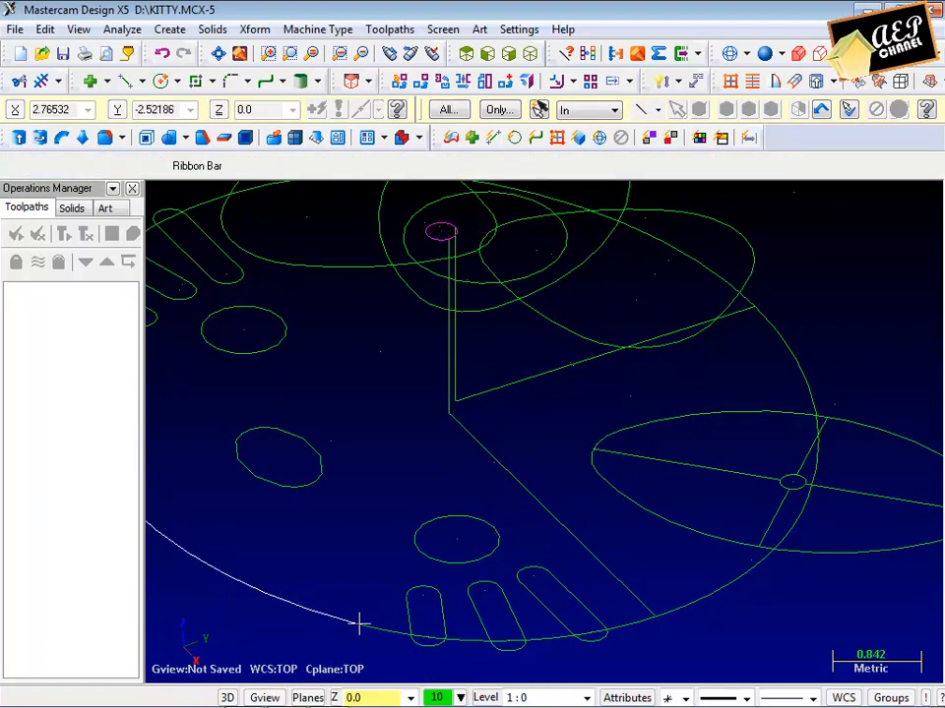
Step: Define a new construction plane by geometry from the face's horizontal line and the upright line at its inner end
left_click(309, 697)
left_click(390, 407)
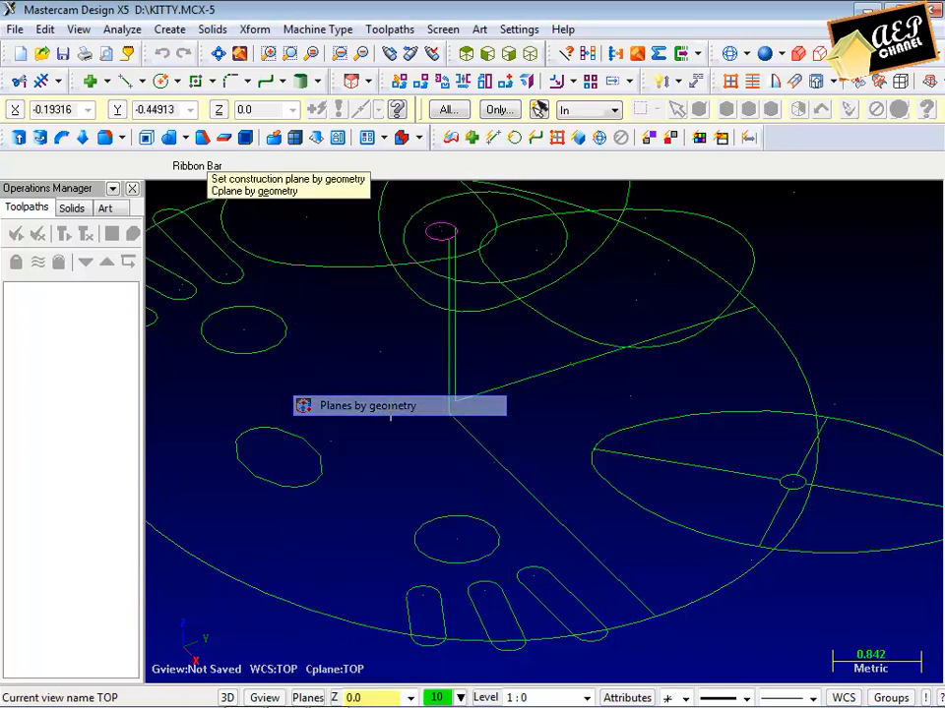
left_click(467, 440)
left_click(443, 396)
left_click(452, 324)
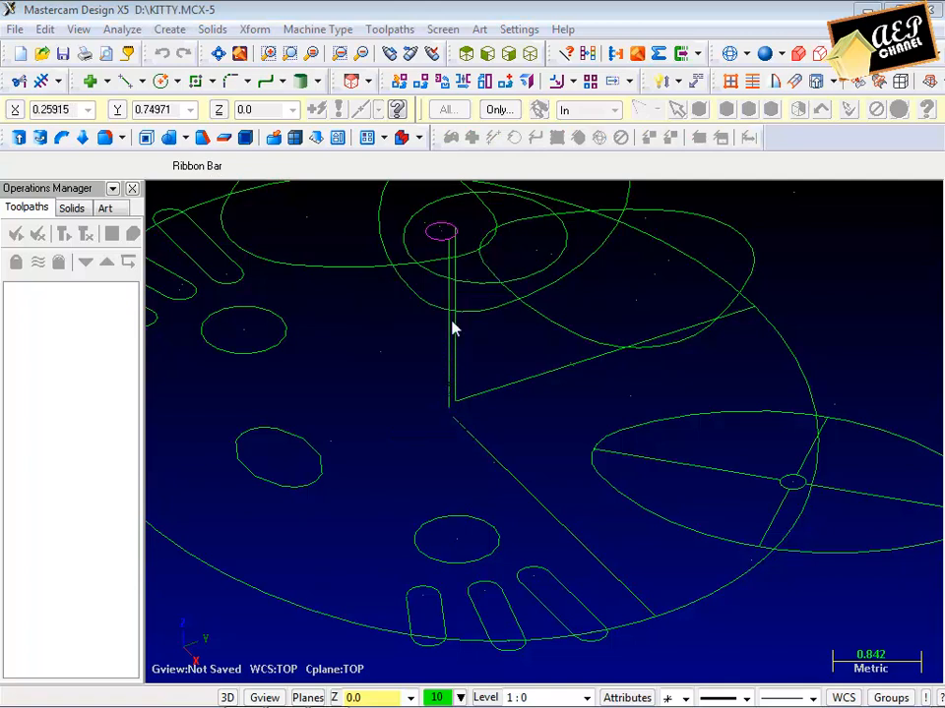
left_click(269, 323)
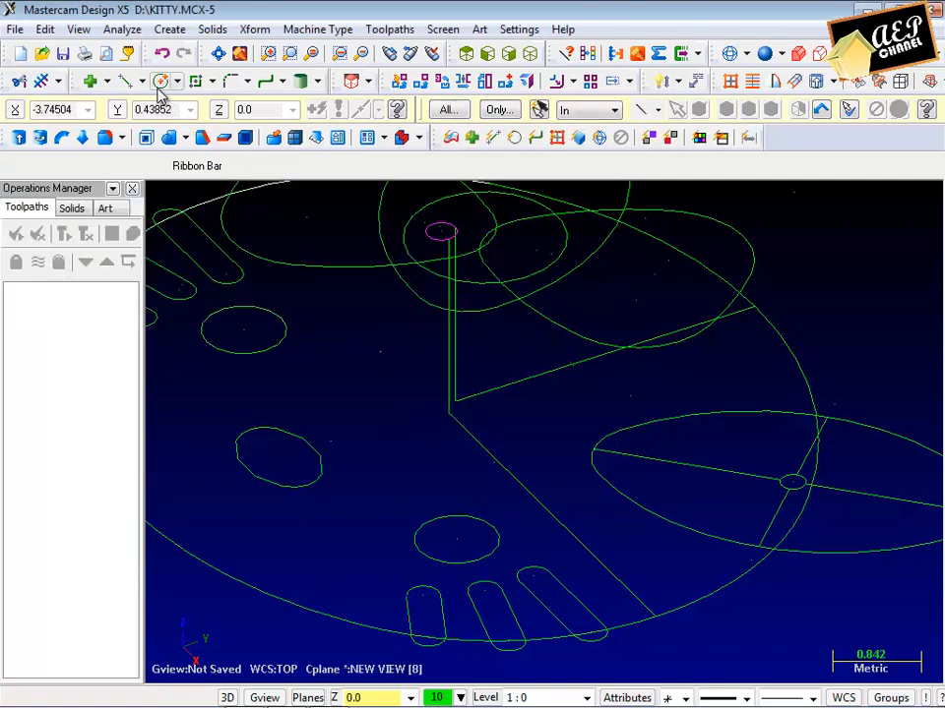
Step: Create an arc-segment ellipse centred on the horizontal line's inner end, with X radius 3.97975 to its outer end and Y radius 2.0
left_click(210, 82)
left_click(276, 183)
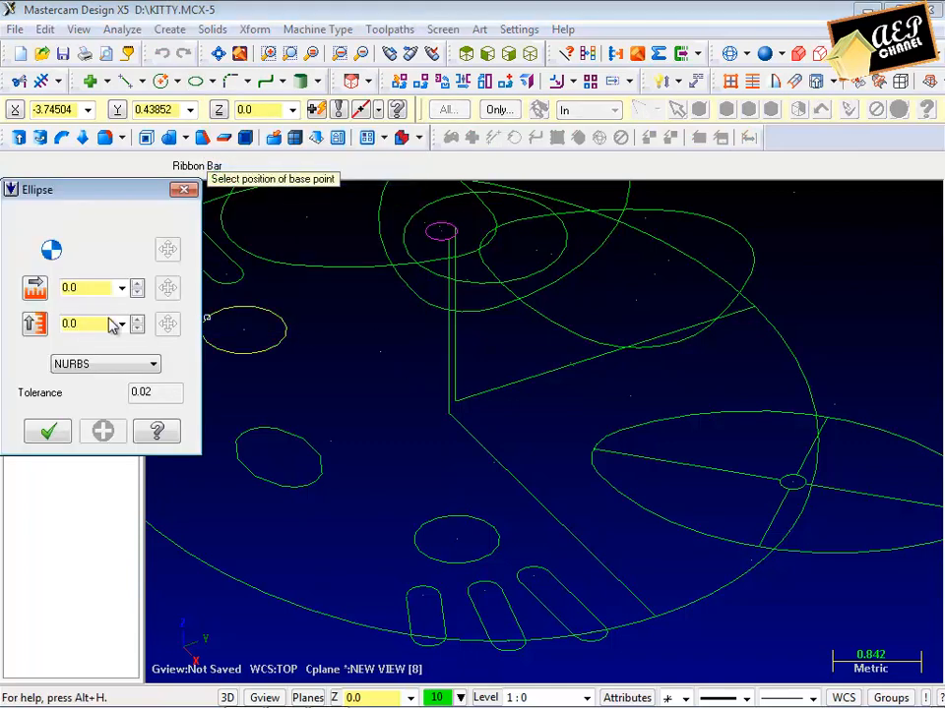
left_click(103, 364)
left_click(98, 380)
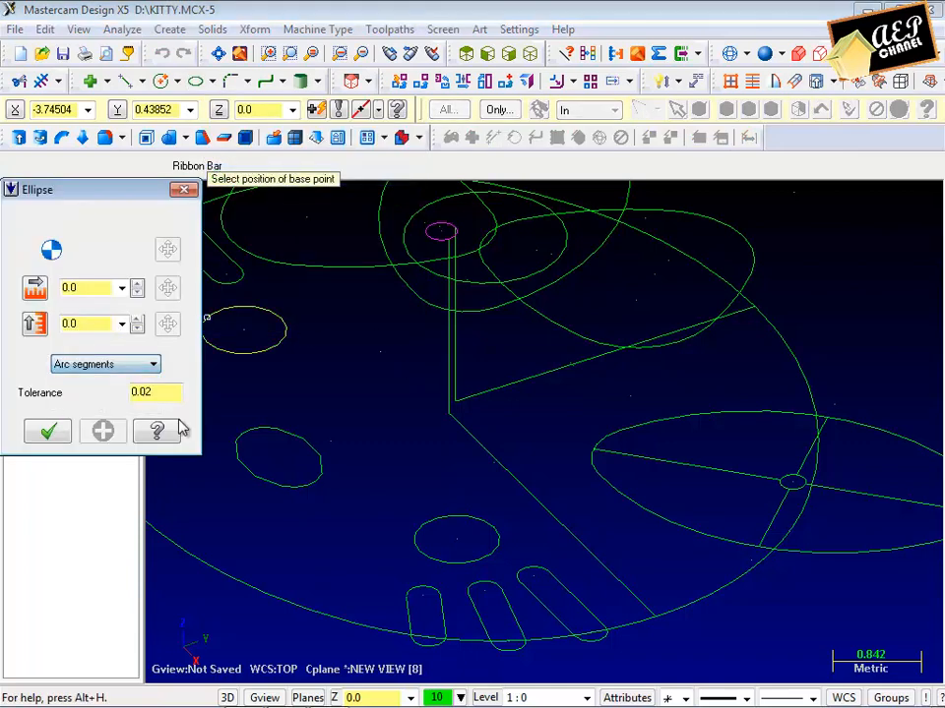
left_click(449, 414)
left_click(658, 618)
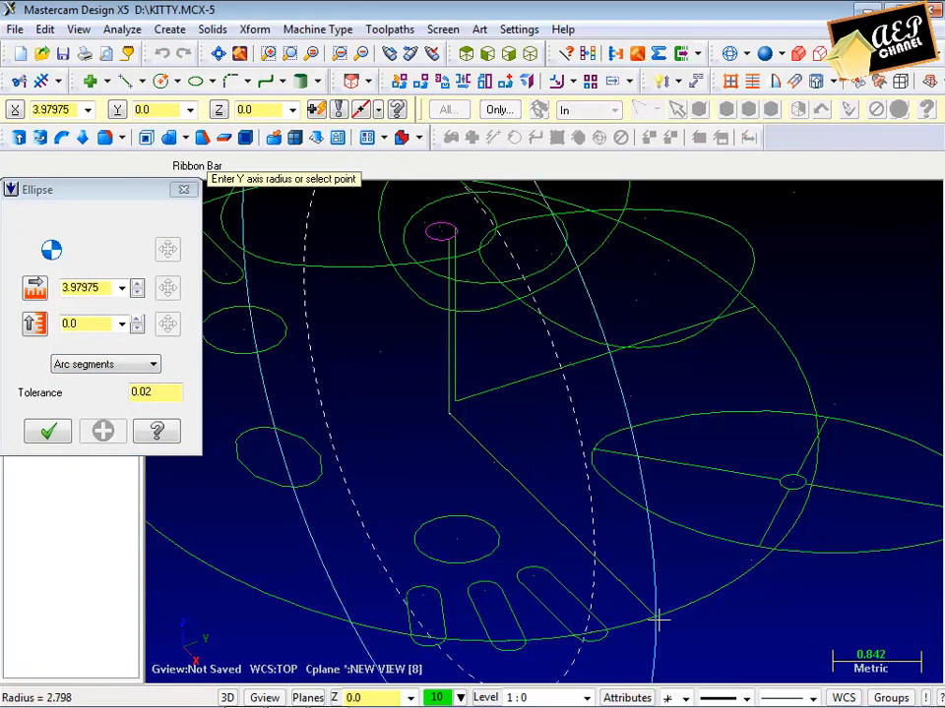
left_click(448, 236)
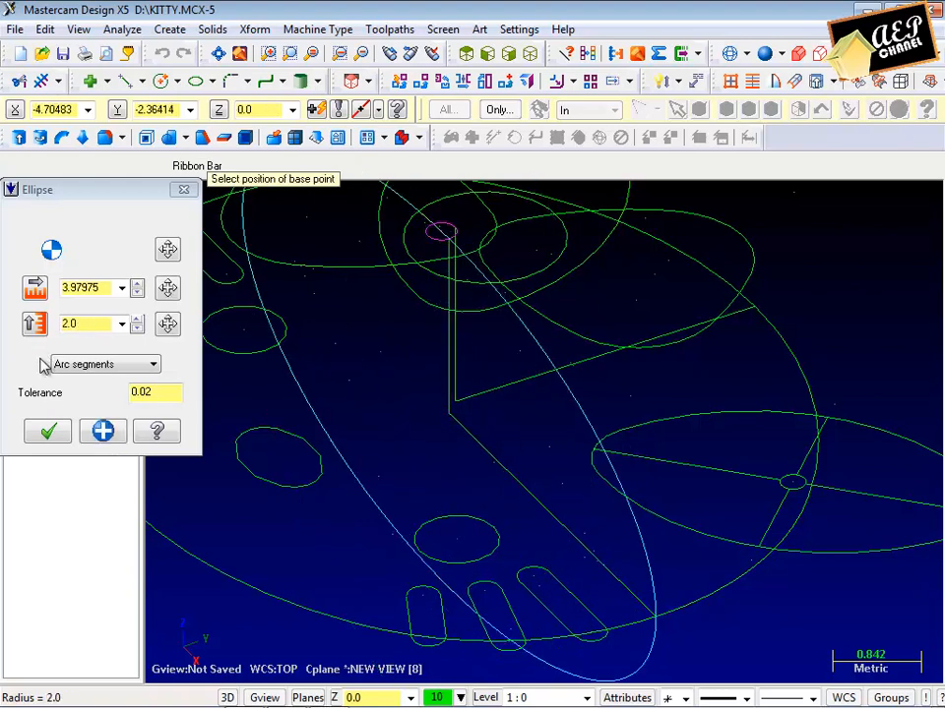
left_click(44, 439)
Step: Remove the excess of the ellipse, keeping only the quarter from the raised circle to the horizontal line's outer end
scroll(263, 413, "down", 5)
scroll(410, 333, "up", 4)
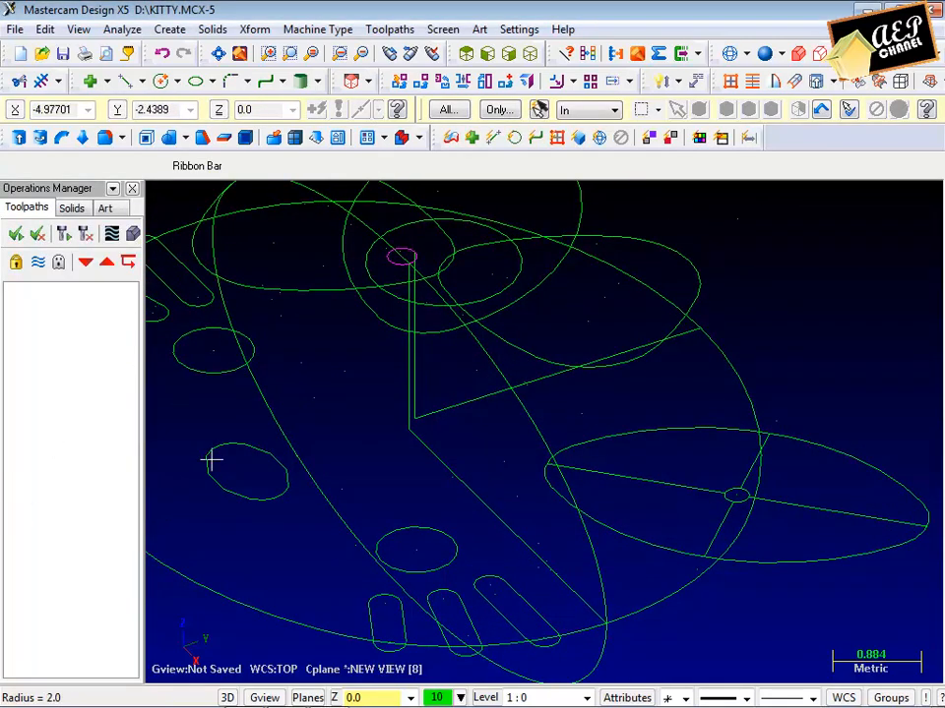
scroll(365, 194, "up", 3)
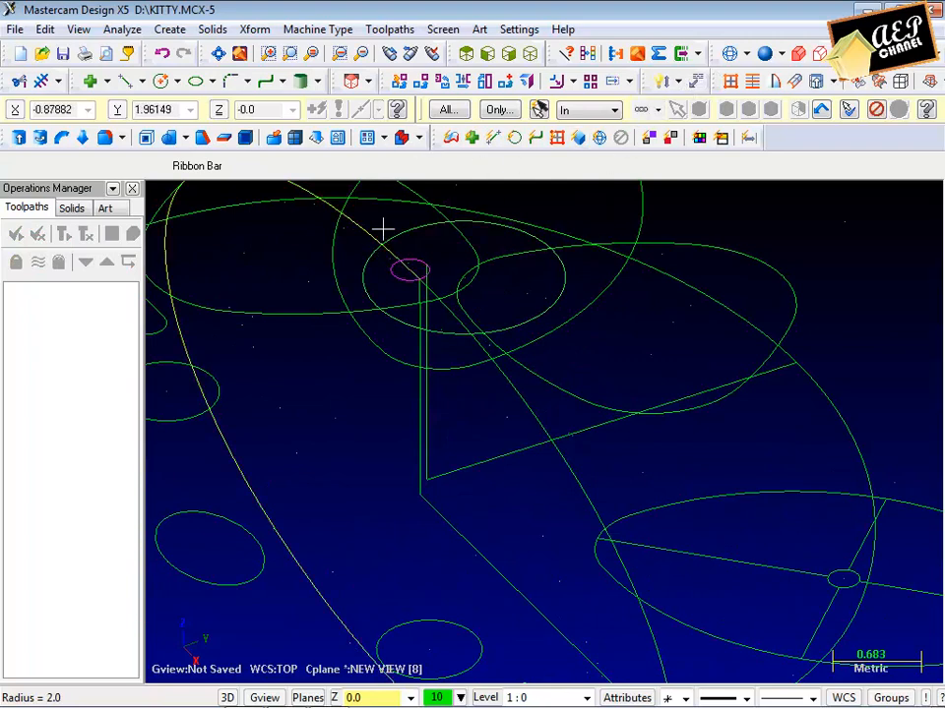
scroll(402, 322, "down", 5)
middle_click_drag(478, 369, 512, 360)
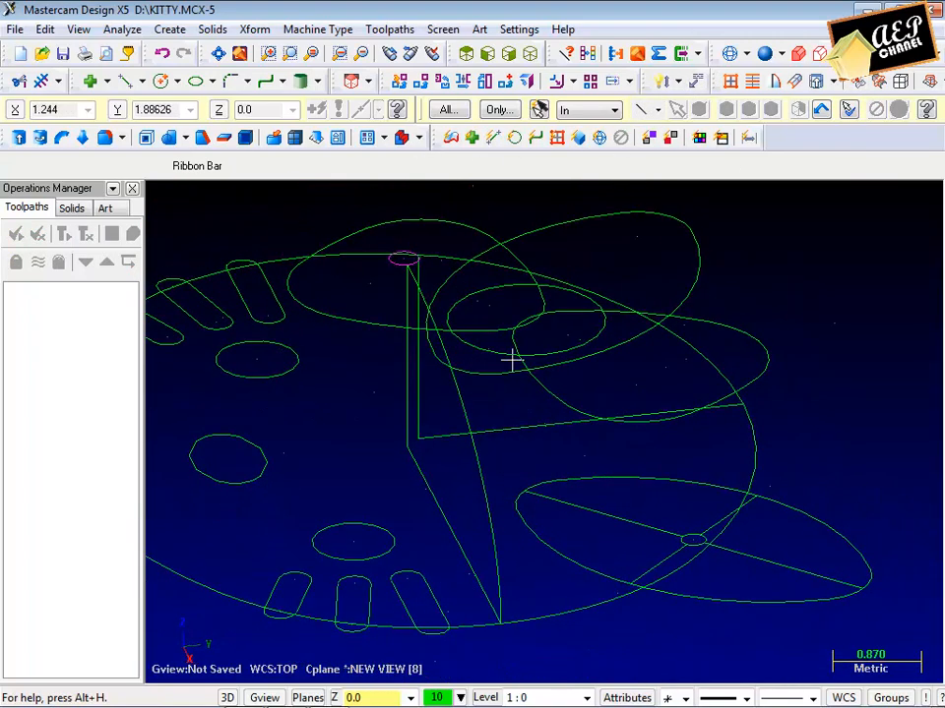
Step: Define another construction plane by geometry from the face's vertical line and the upright line at its inner end
left_click(307, 698)
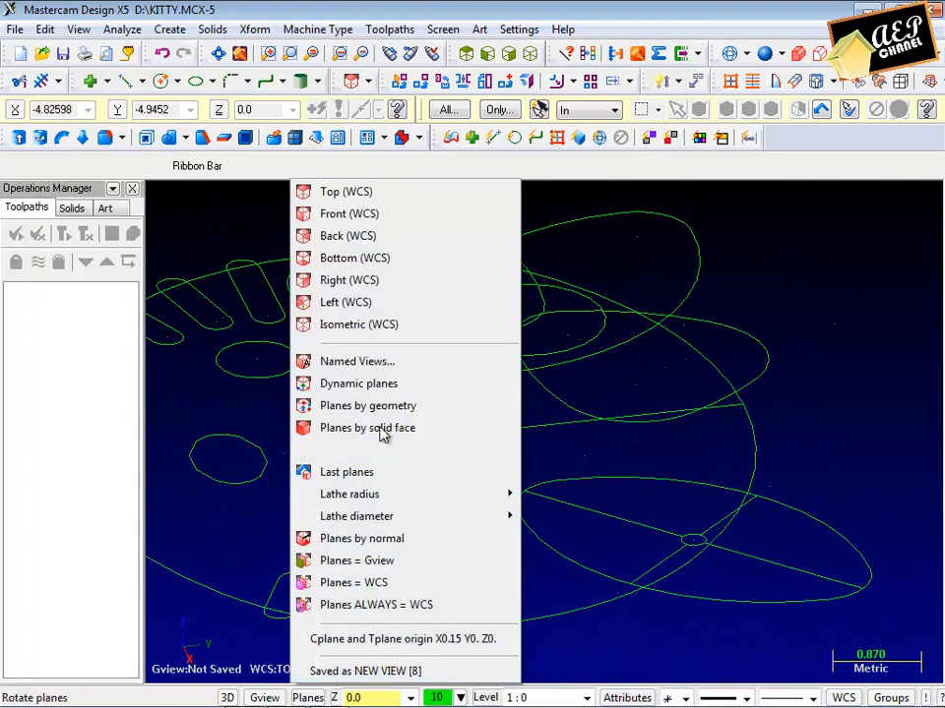
left_click(399, 404)
left_click(463, 431)
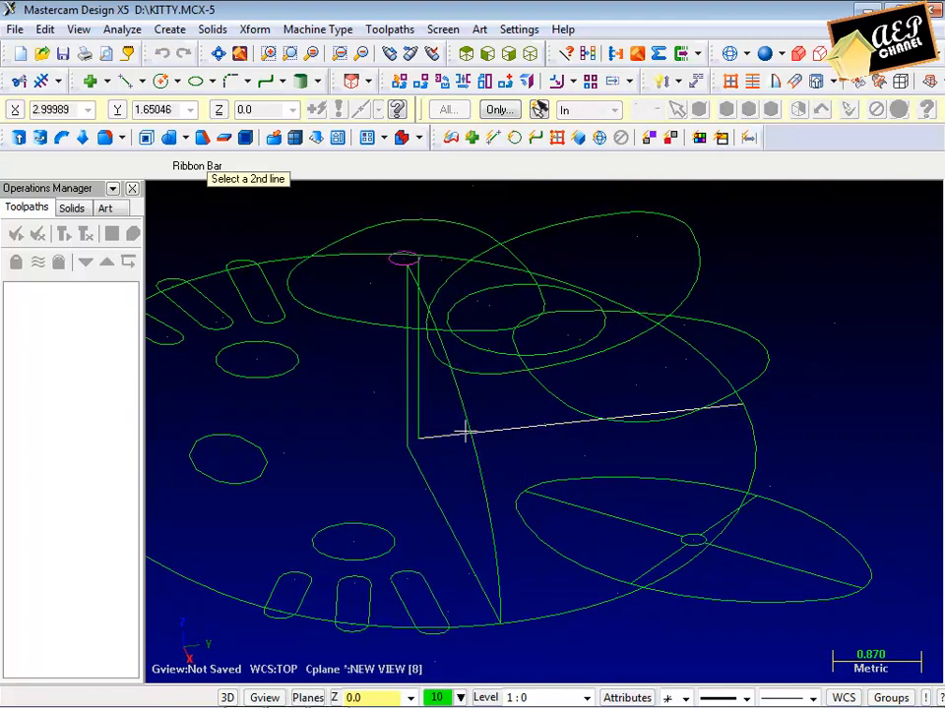
left_click(423, 404)
left_click(430, 339)
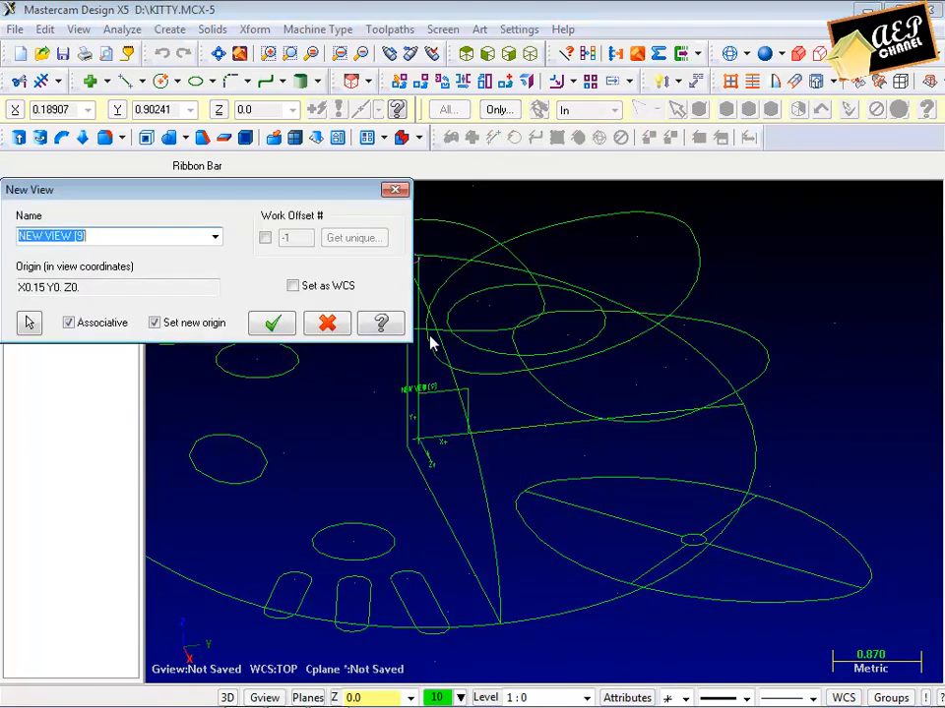
left_click(267, 325)
Step: Create an arc-segment ellipse centred on the vertical line's inner end, with X radius 3.27628 to its outer end and Y radius 2.0
left_click(196, 81)
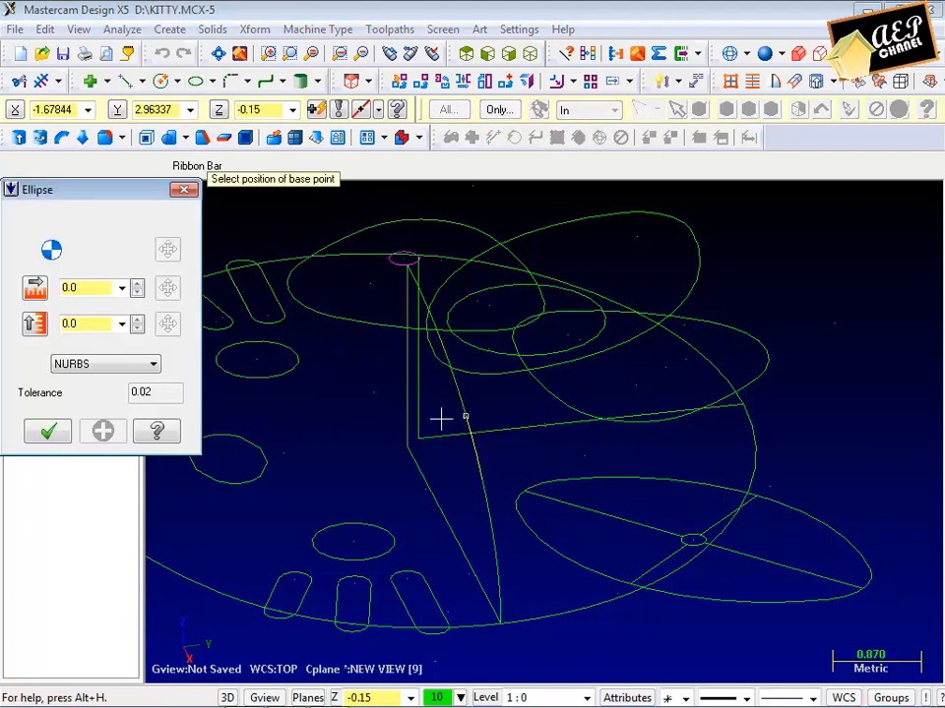
left_click(98, 368)
left_click(93, 392)
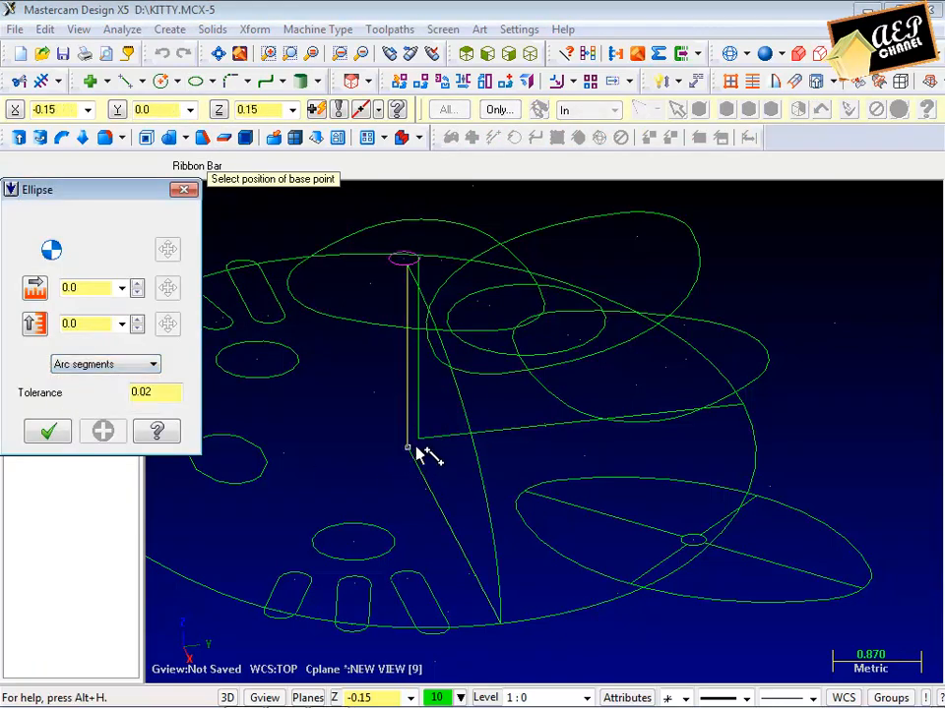
left_click(423, 450)
left_click(754, 411)
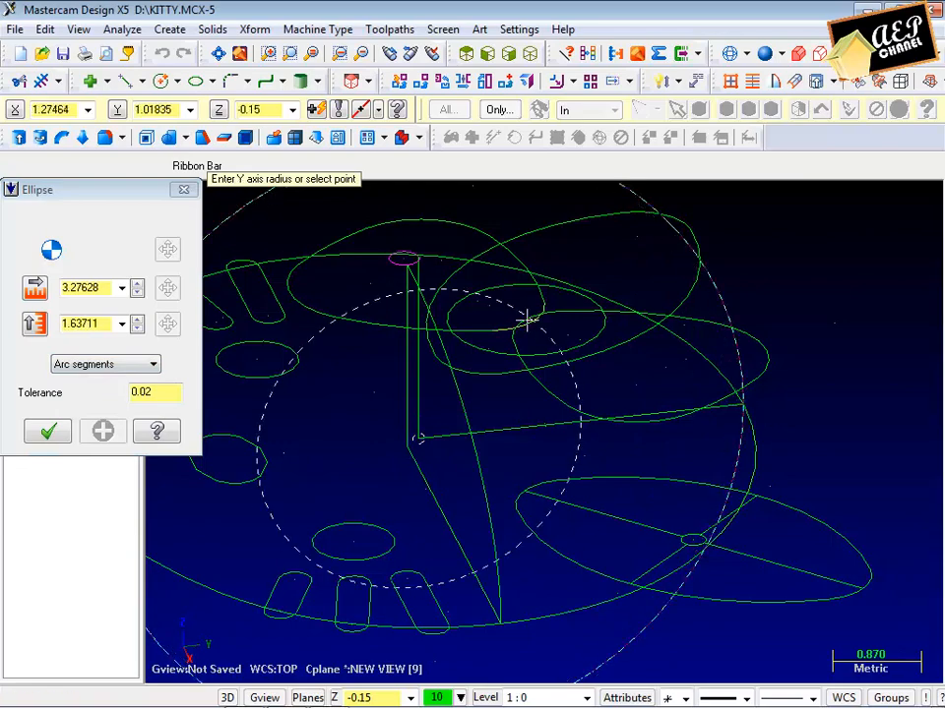
scroll(419, 263, "up", 2)
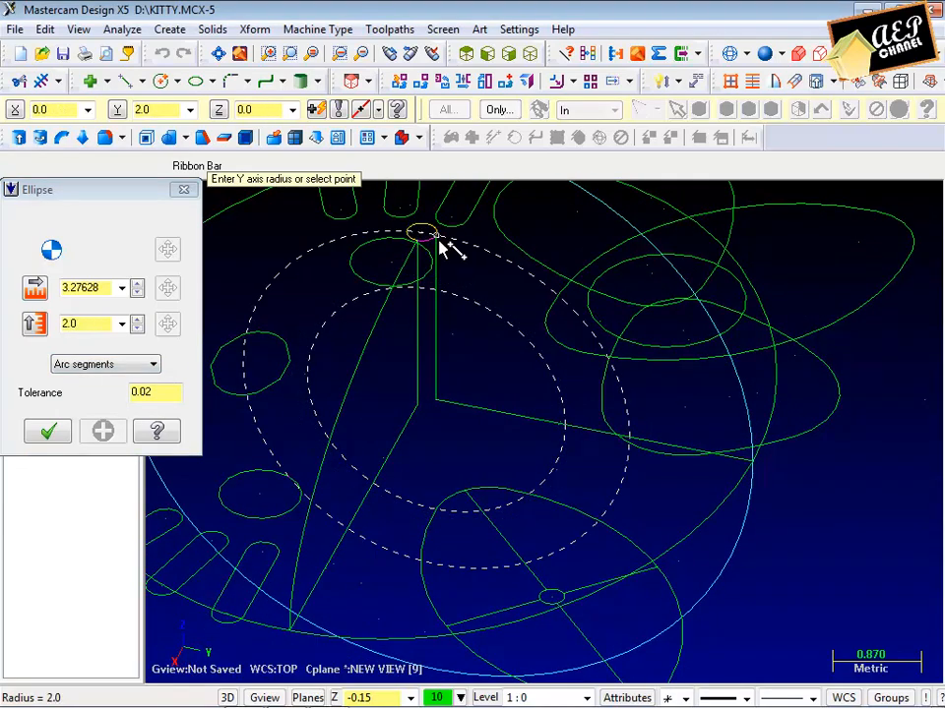
left_click(442, 247)
left_click(66, 435)
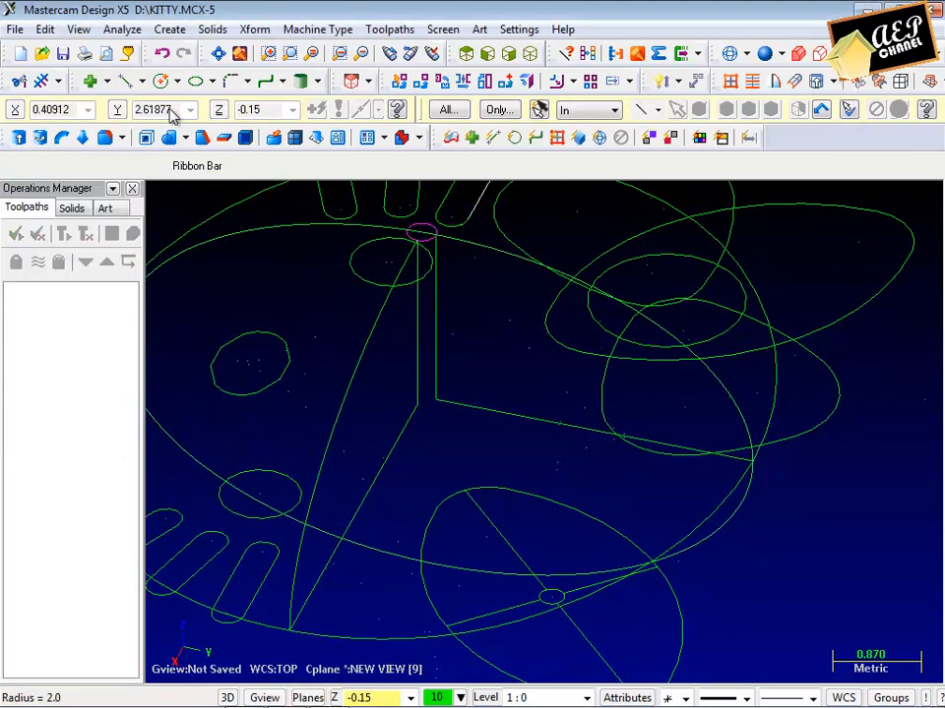
Step: Trim the ellipse at the raised circle and delete the excess, keeping only the quarter down to the vertical line's outer end
left_click(42, 84)
scroll(443, 239, "up", 1)
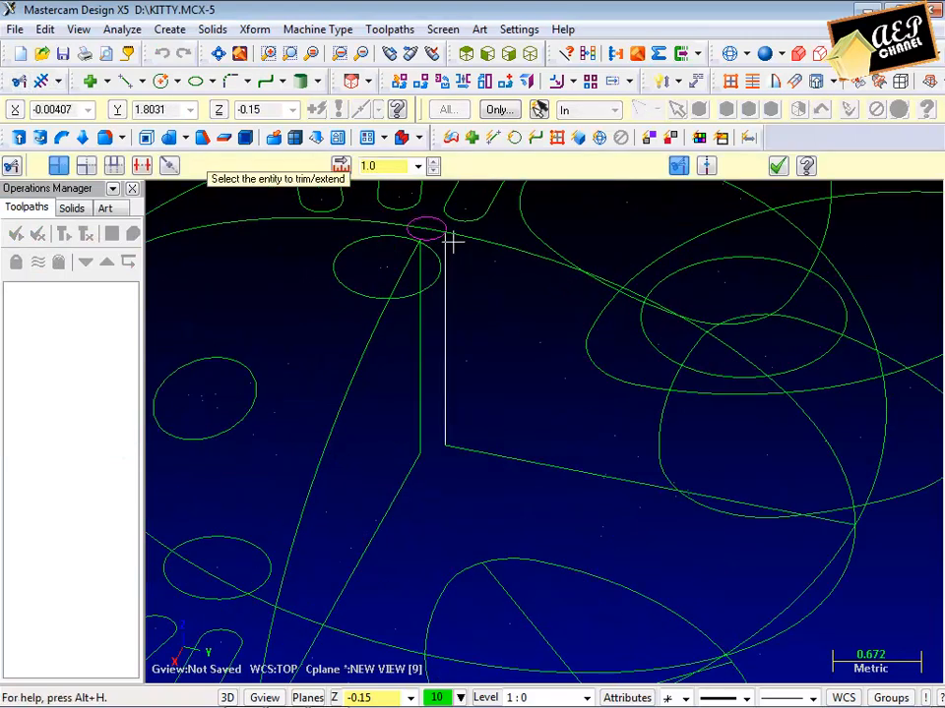
left_click(447, 238)
scroll(448, 261, "down", 2)
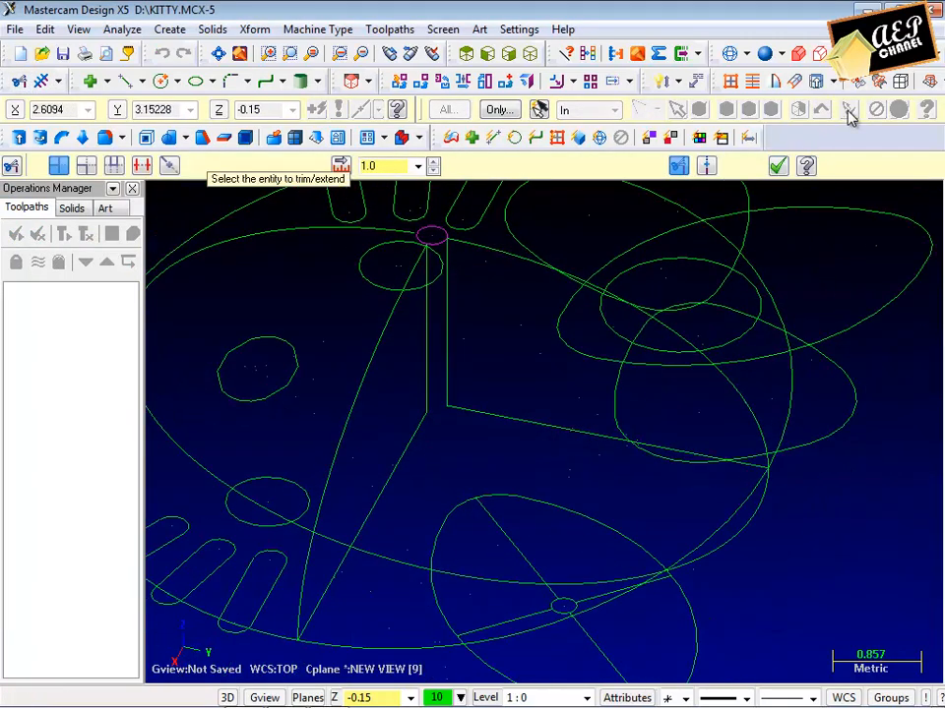
left_click(778, 169)
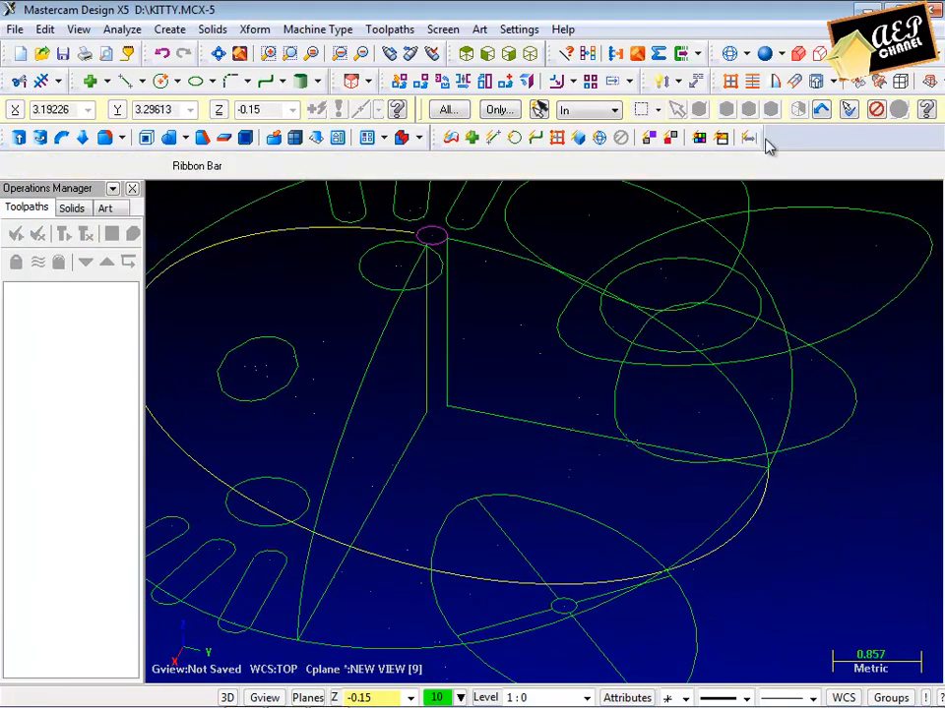
Step: Delete the face's four construction lines, the two flat and two upright ones, including those associated with named views
middle_click_drag(640, 374, 551, 325)
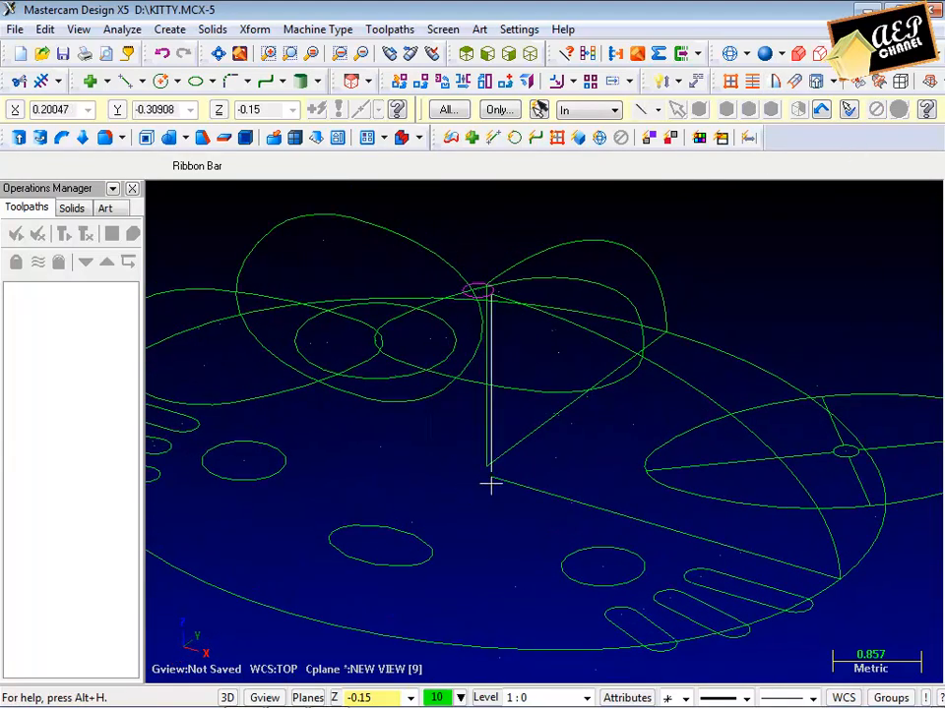
scroll(520, 489, "up", 1)
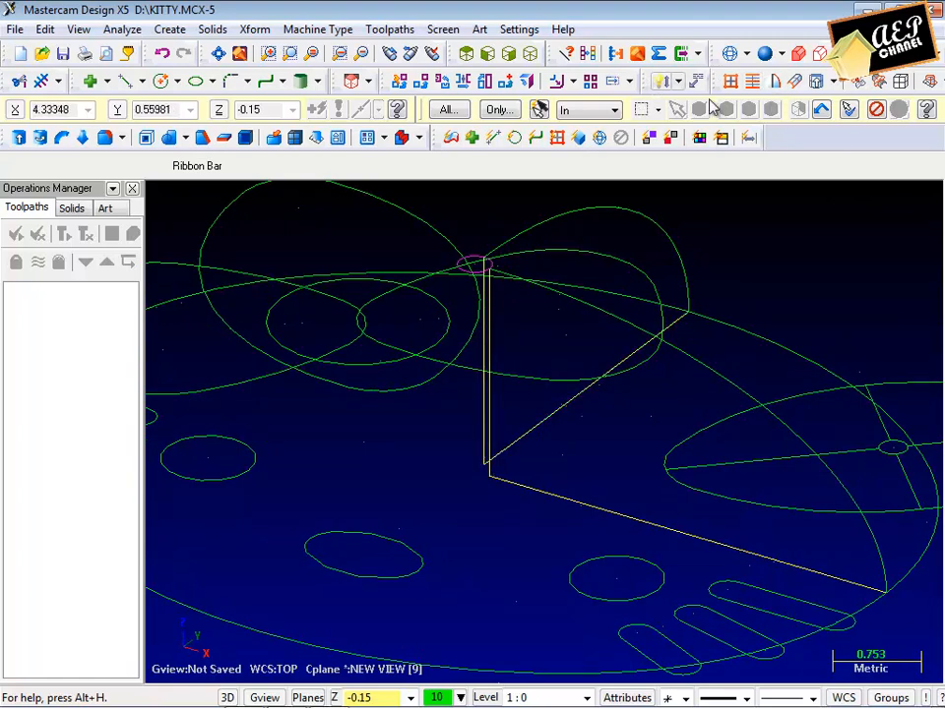
key("Delete")
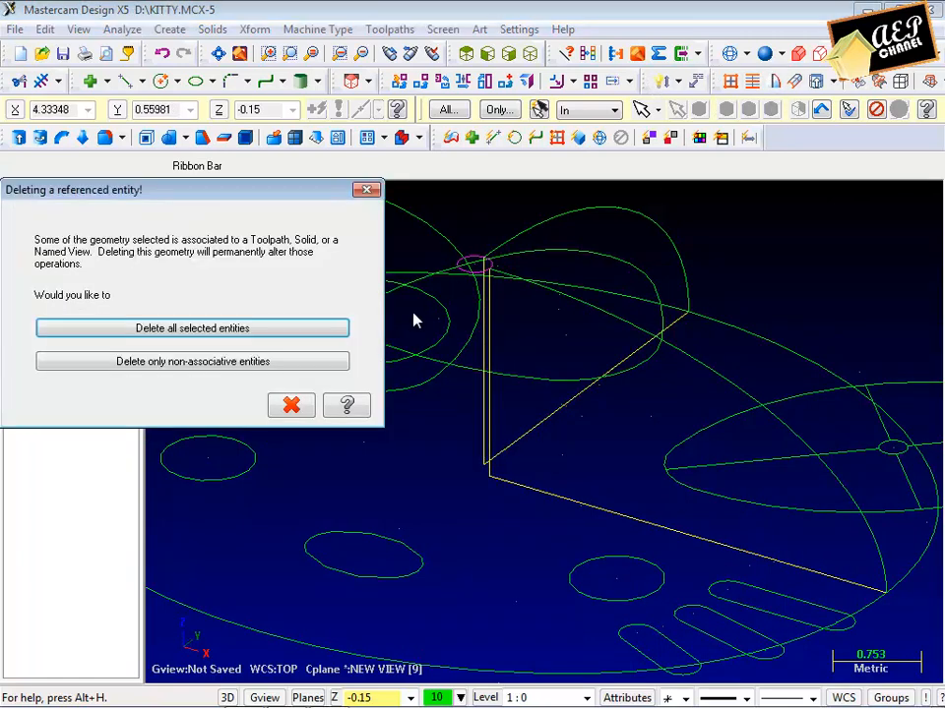
left_click(247, 333)
scroll(489, 224, "down", 1)
Step: Mirror a copy of the horizontal quarter-ellipse profile across X 0.0, with the construction plane set to Top
middle_click_drag(489, 223, 451, 253)
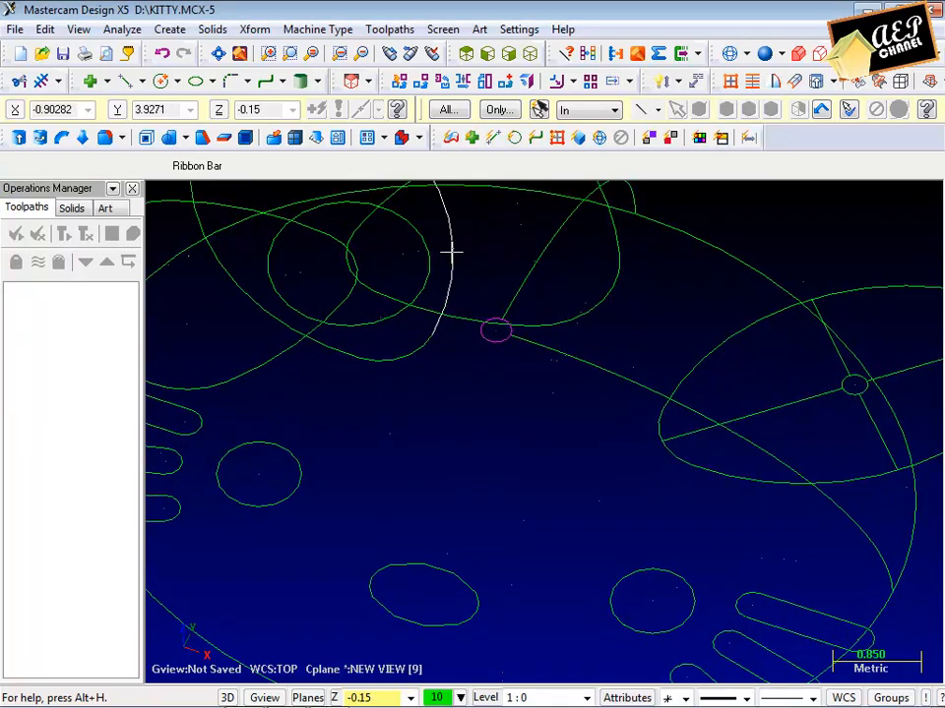
left_click(552, 349)
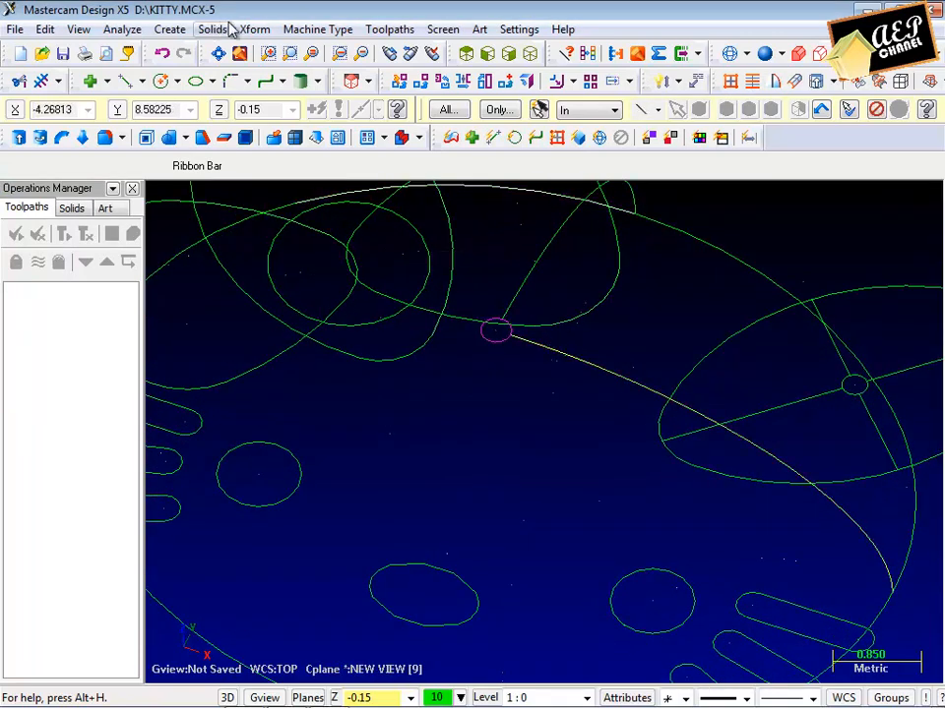
left_click(468, 84)
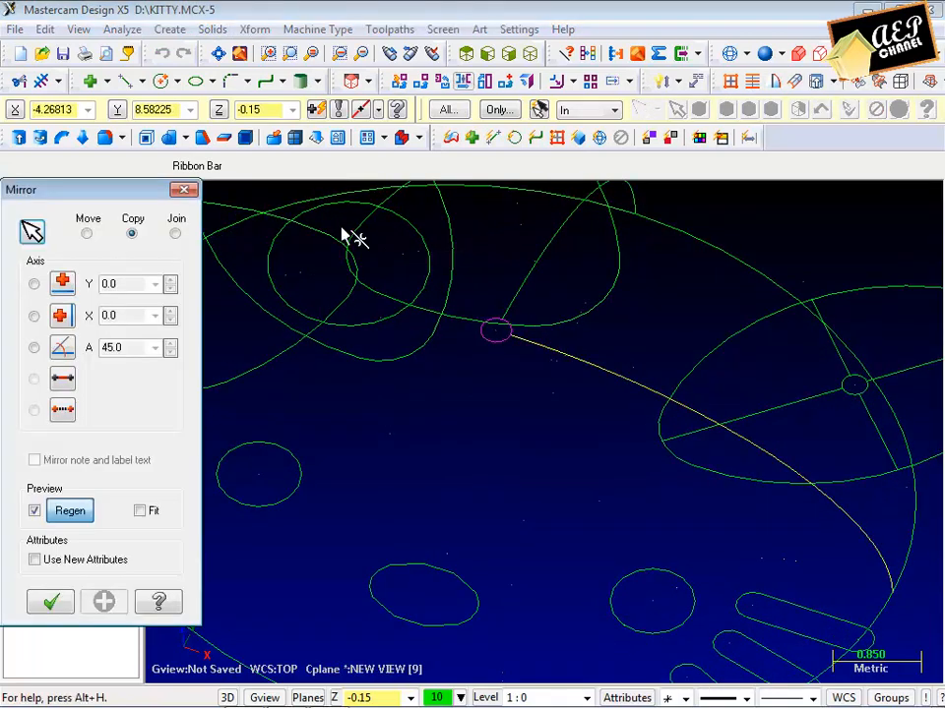
left_click(34, 315)
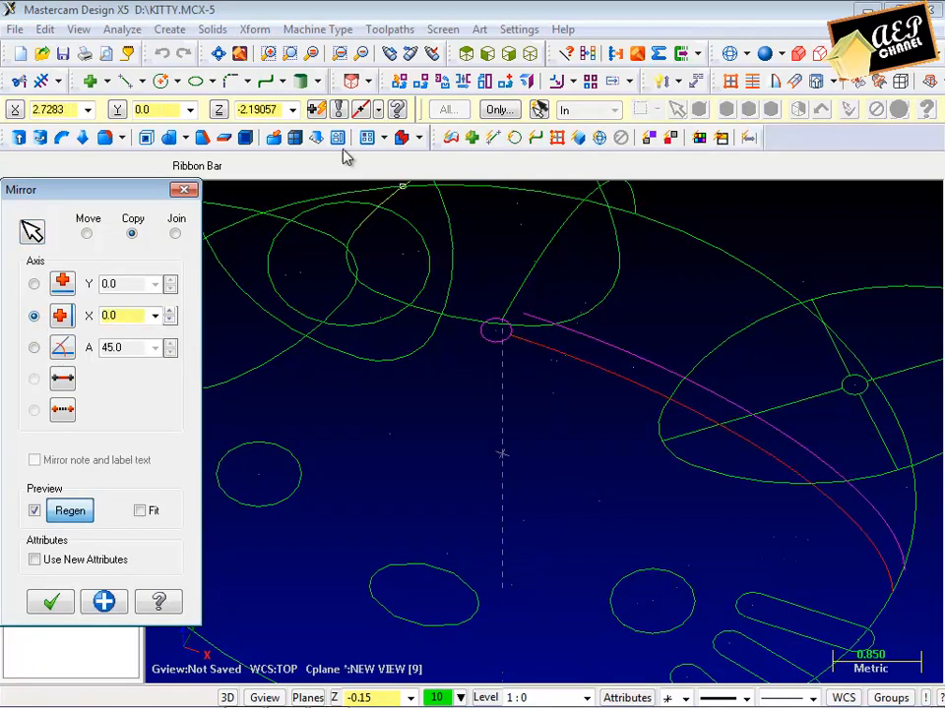
left_click(353, 82)
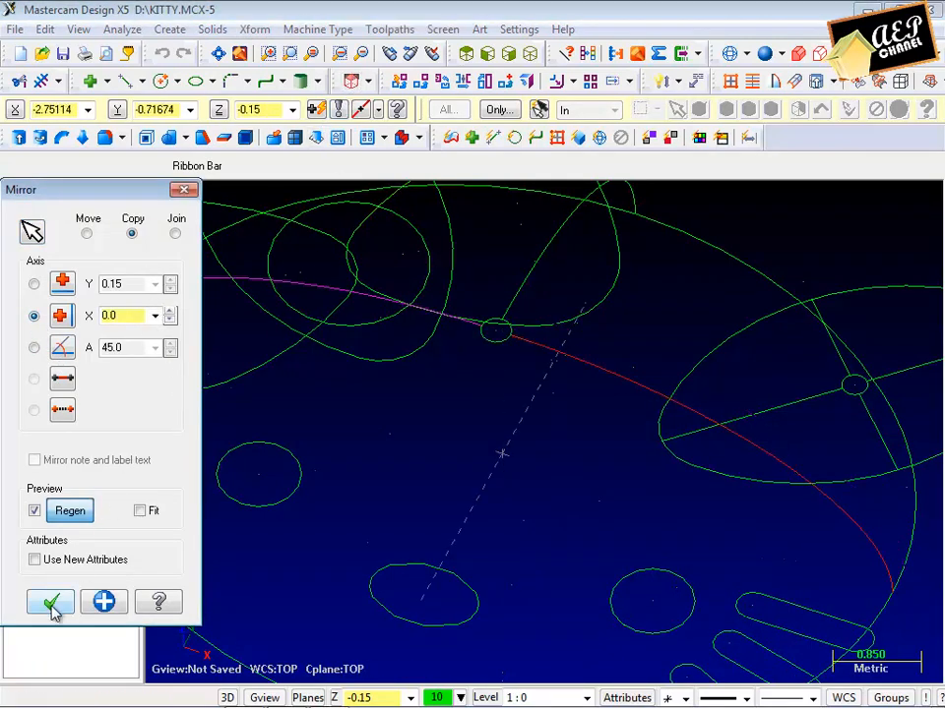
left_click(51, 603)
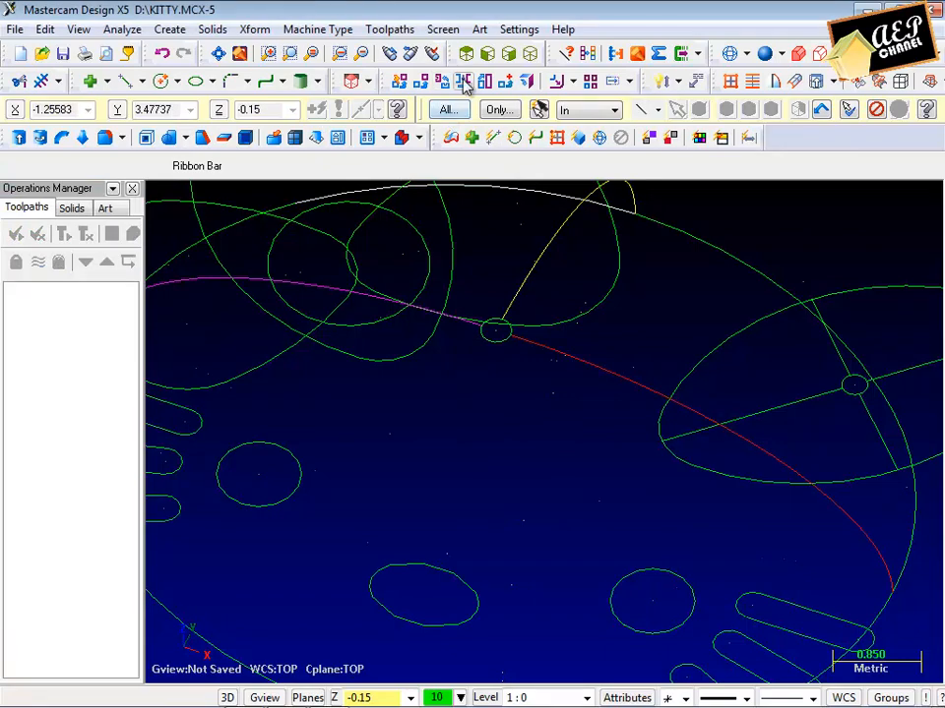
Step: Mirror a copy of the vertical quarter-ellipse profile across Y 0.0
left_click(462, 82)
left_click(34, 285)
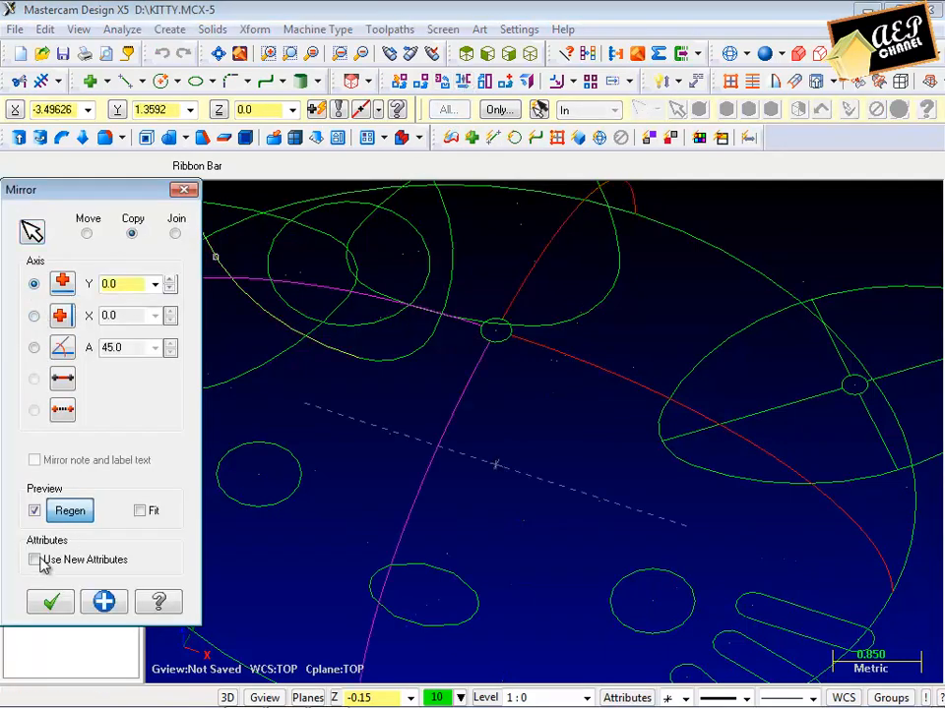
left_click(51, 601)
Step: Move the small circle at the centre of the crossed ellipse up by 1.0 in Z
middle_click_drag(177, 472, 710, 428)
scroll(711, 428, "up", 5)
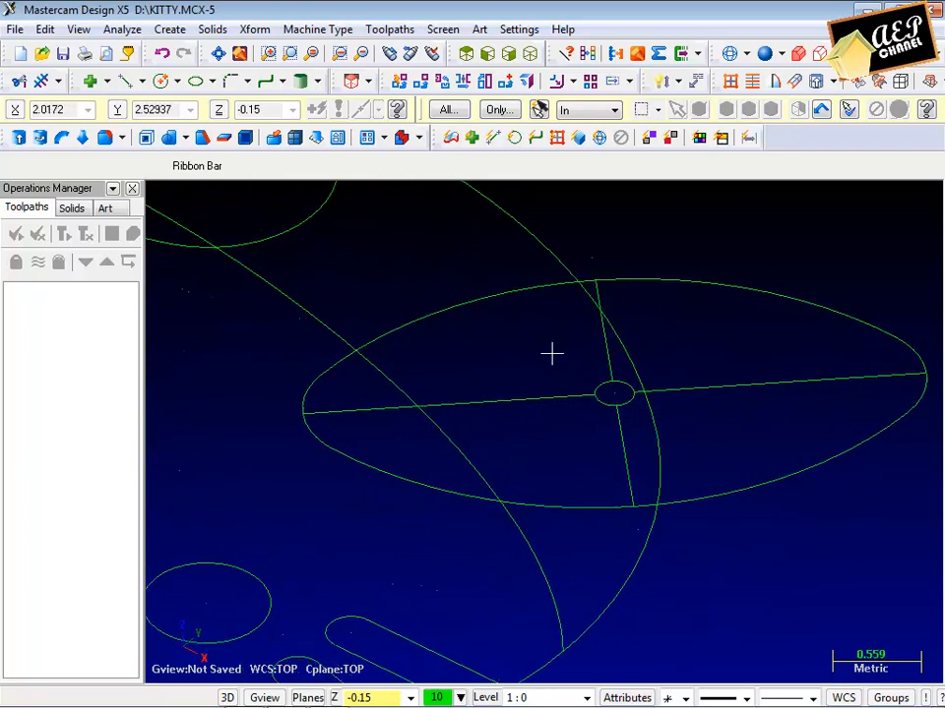
left_click(629, 401)
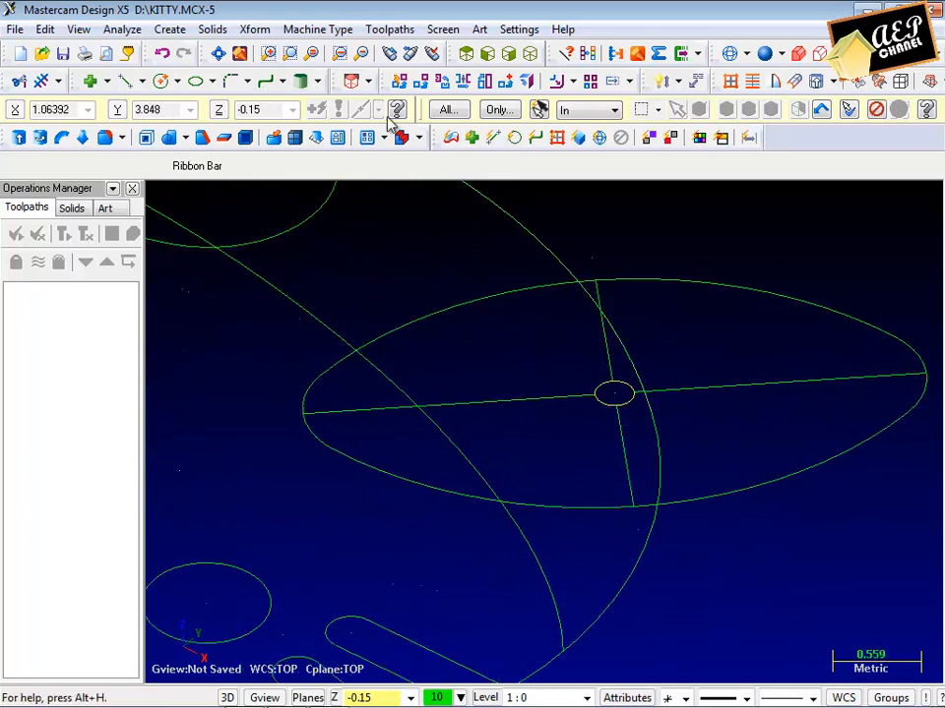
left_click(422, 82)
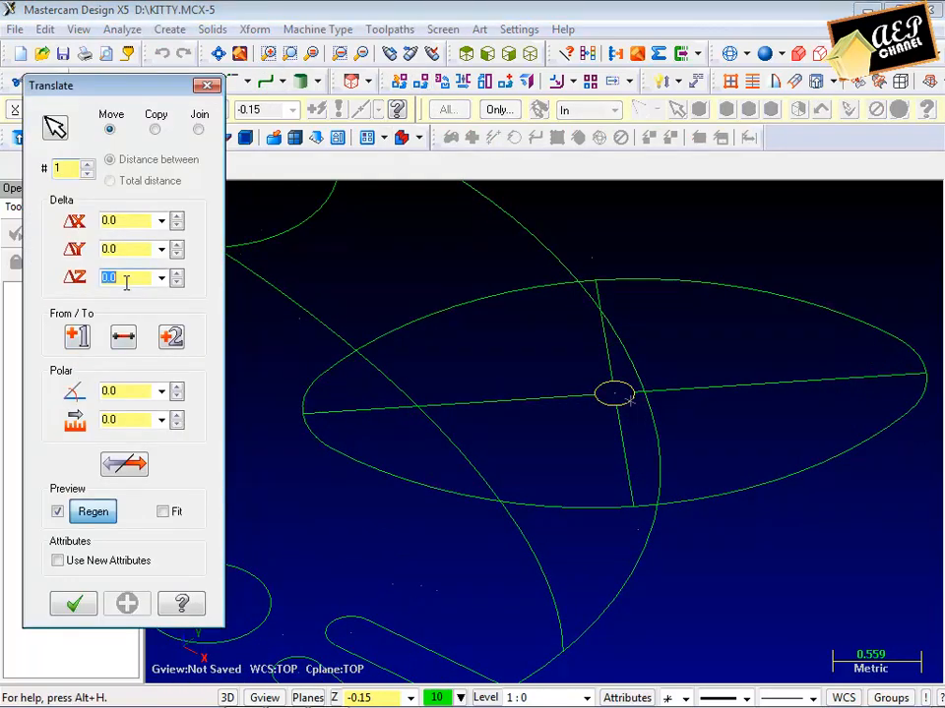
left_click(126, 283)
type("1")
key("Return")
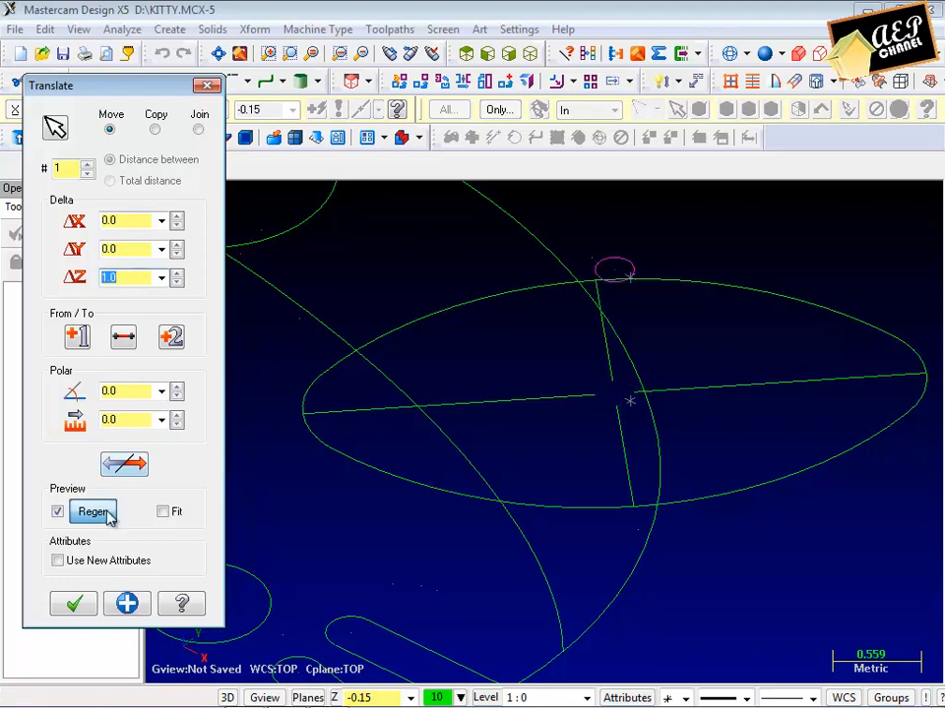
left_click(69, 606)
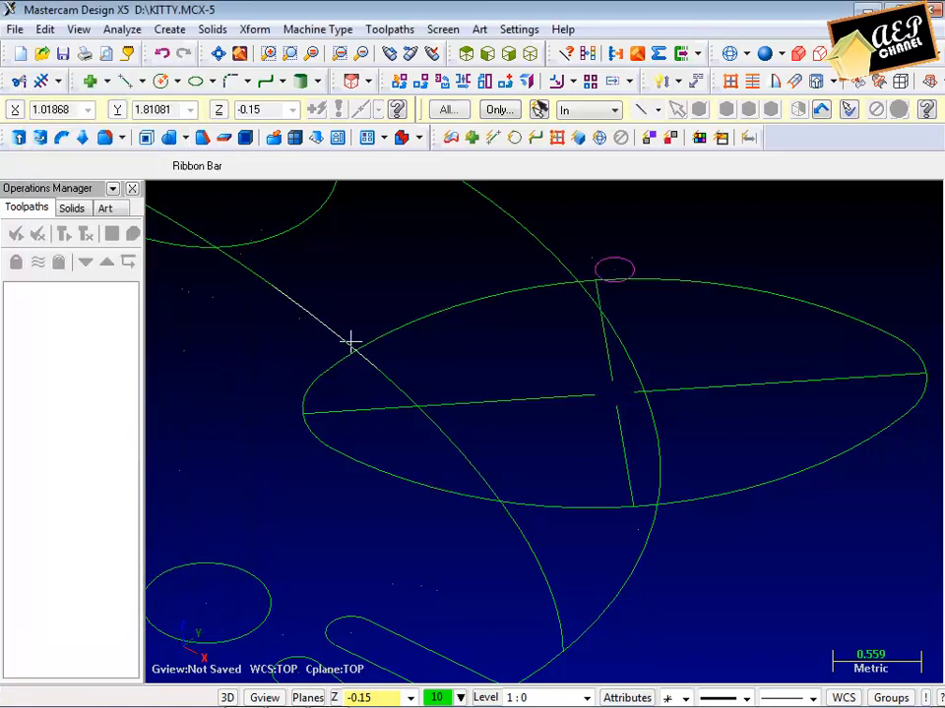
Step: Draw two upright lines 1.0 long from the inner ends of two adjacent cross lines up to the raised small circle
left_click(126, 81)
scroll(624, 412, "up", 1)
left_click(612, 408)
left_click(612, 258)
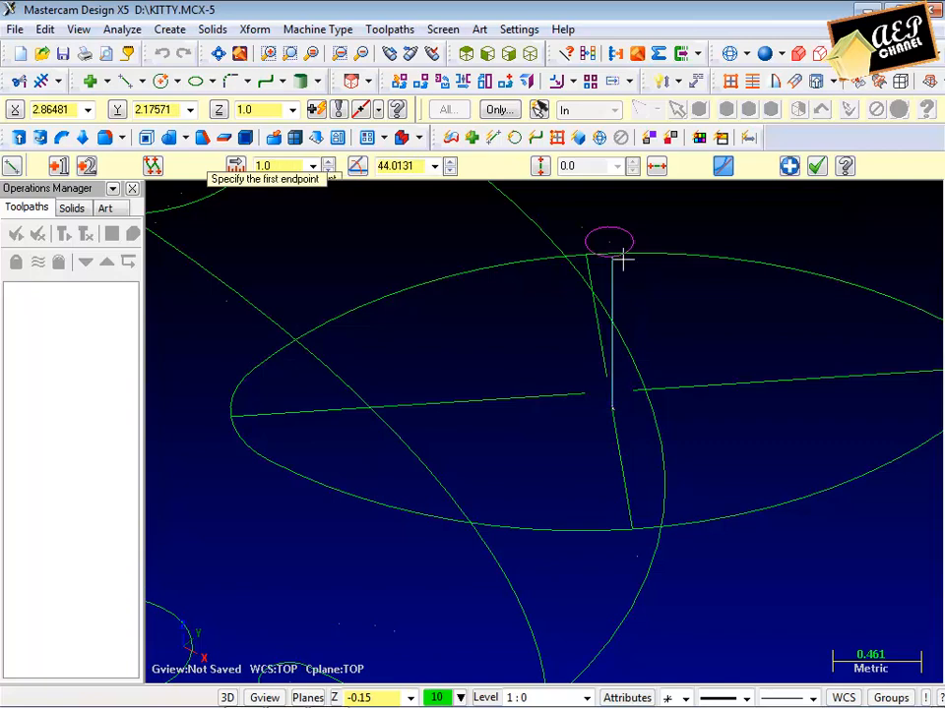
scroll(654, 320, "up", 1)
middle_click_drag(654, 321, 712, 312)
left_click(630, 421)
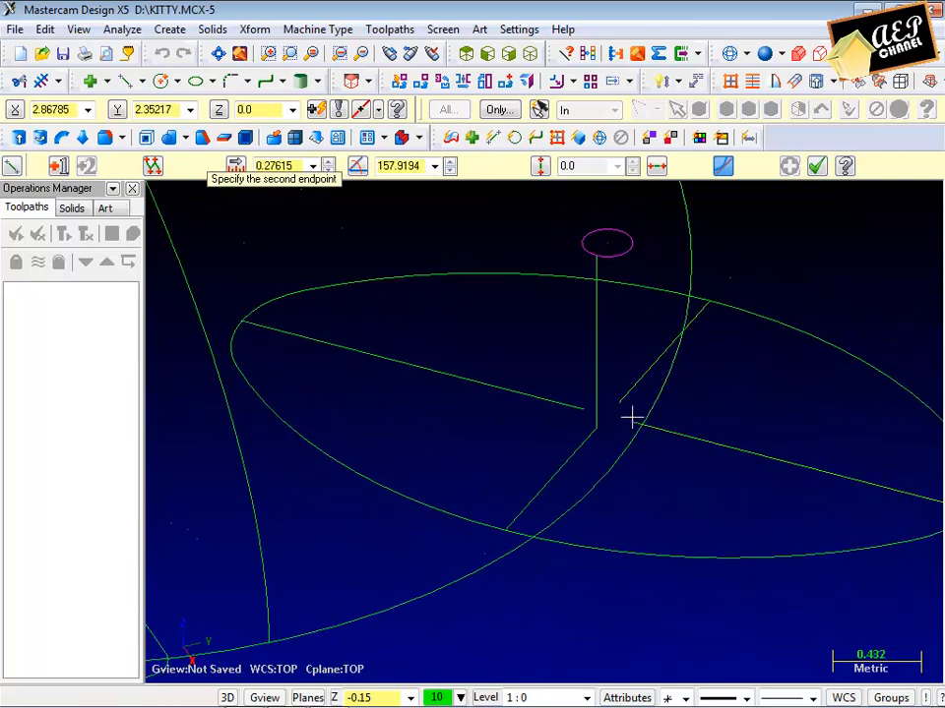
left_click(629, 253)
left_click(816, 166)
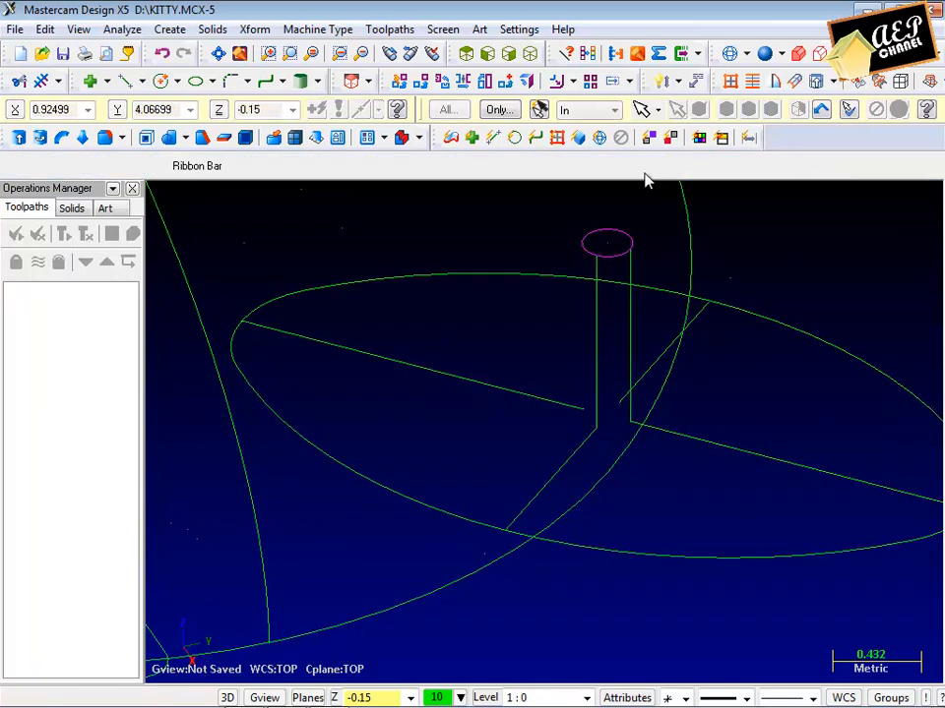
left_click(196, 81)
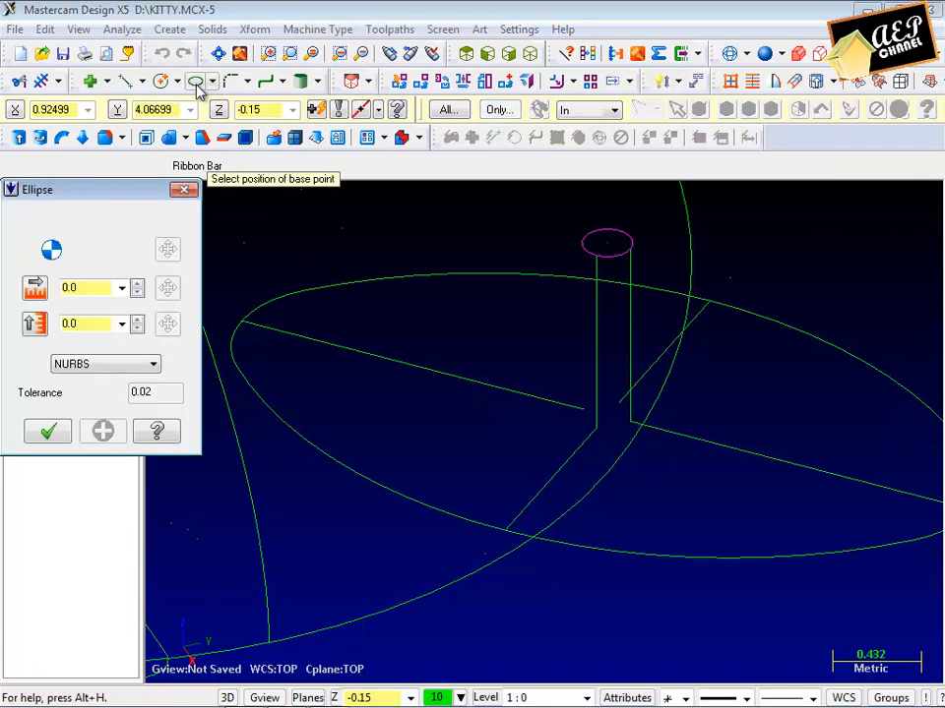
left_click(105, 363)
left_click(94, 393)
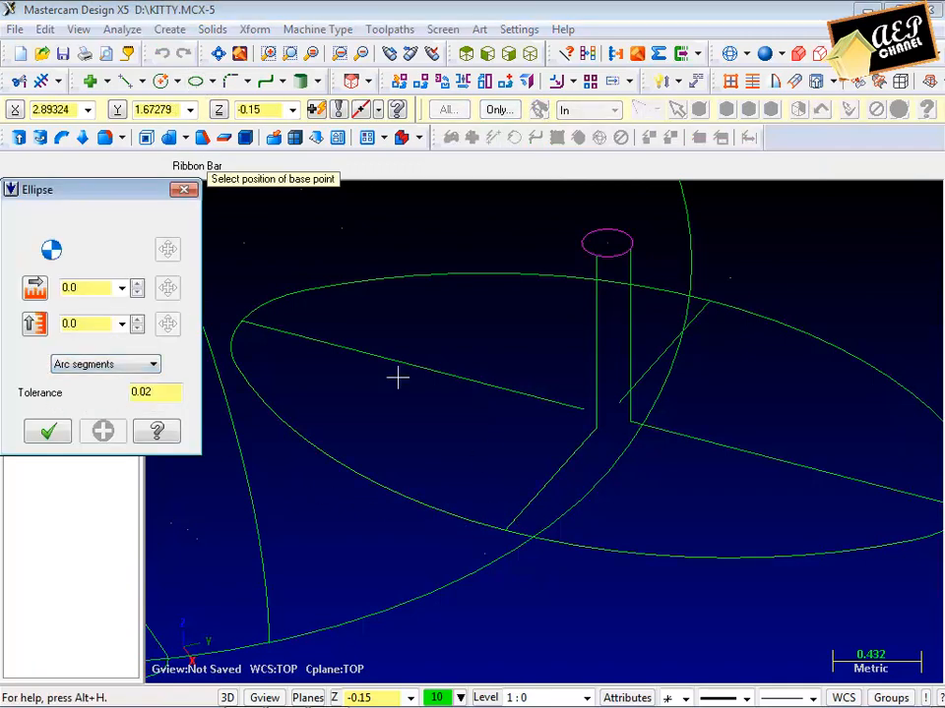
left_click(184, 189)
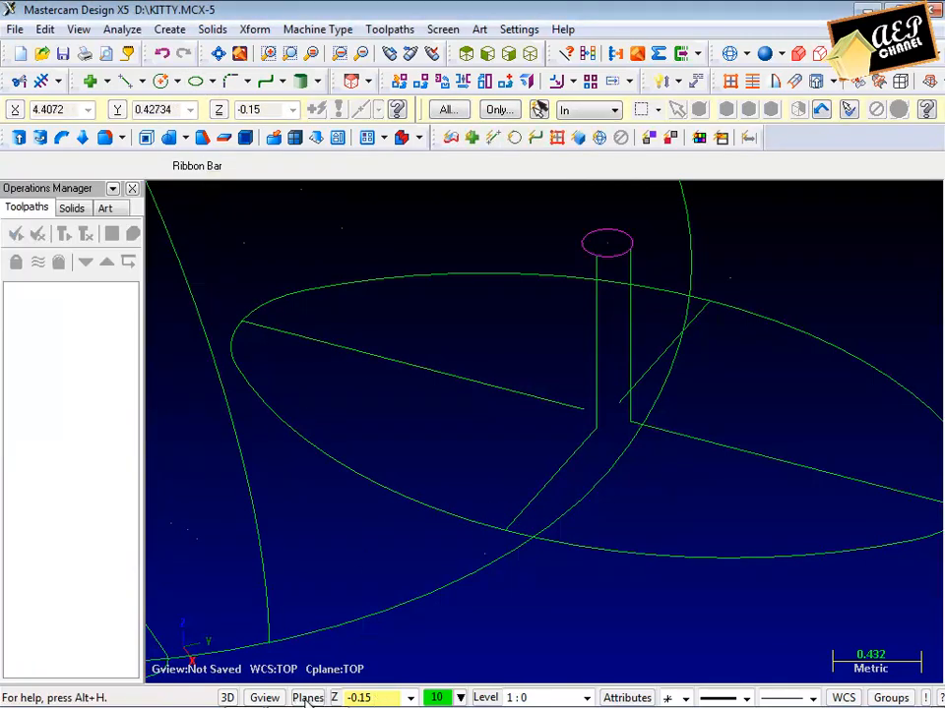
Step: Define a new construction plane by geometry from the crossed ellipse's short line and the upright line at its inner end
left_click(307, 698)
left_click(380, 405)
left_click(585, 438)
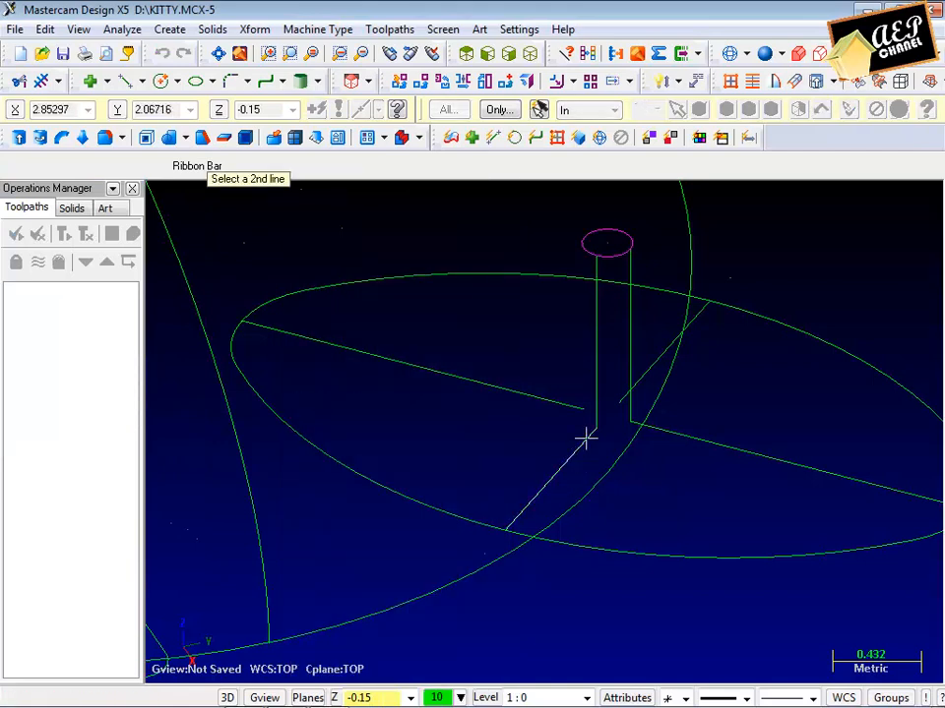
left_click(600, 402)
left_click(605, 333)
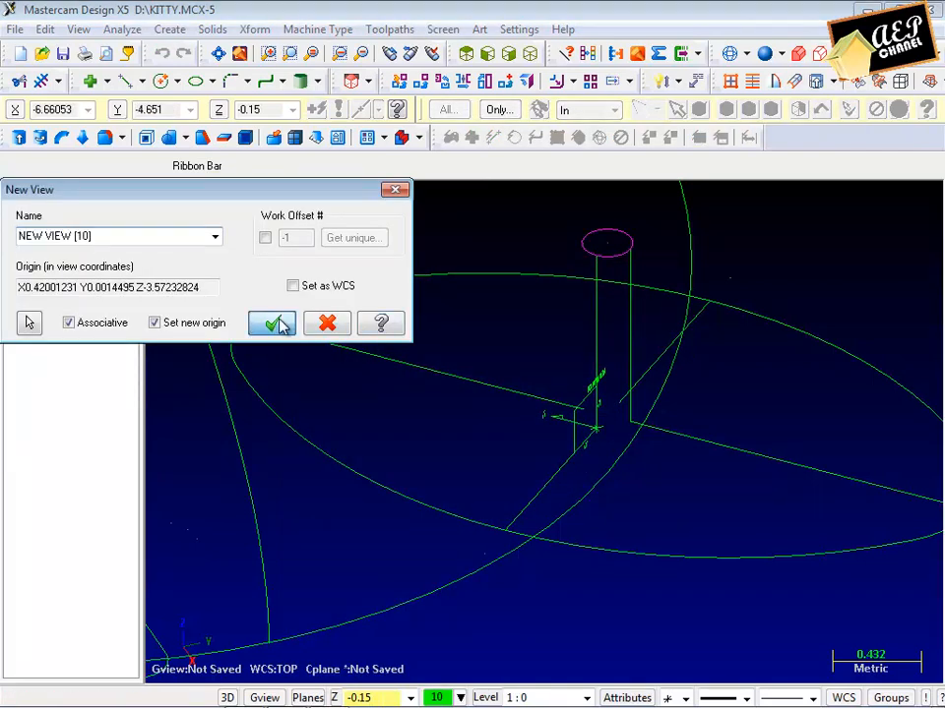
left_click(275, 323)
Step: Create a NURBS ellipse centred on the short line's inner end, with X radius 1.02857 to its outer end and Y radius 1.0
left_click(195, 81)
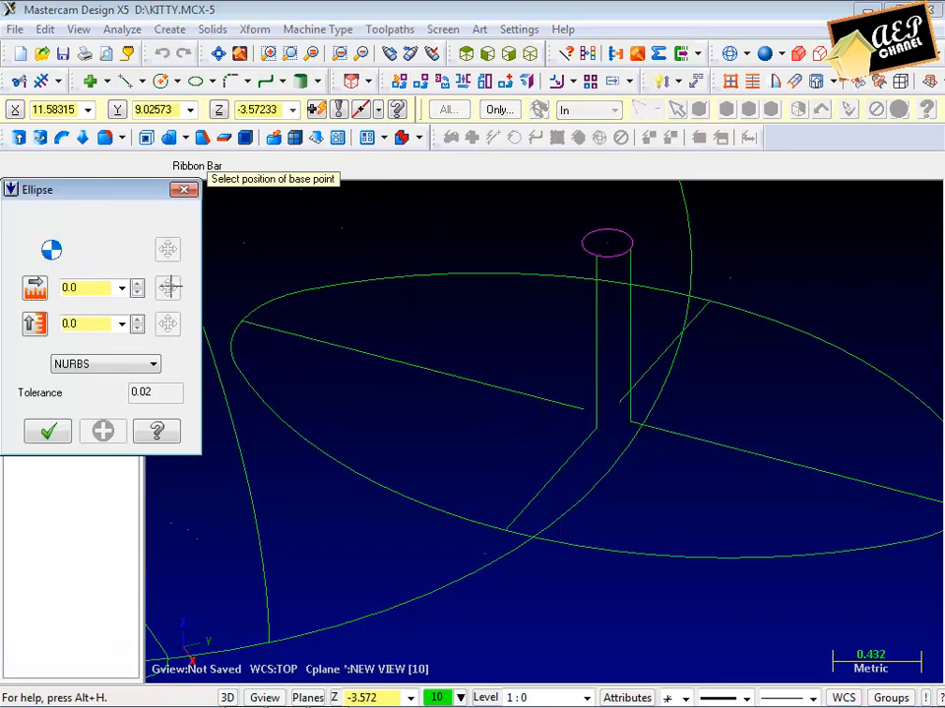
left_click(588, 434)
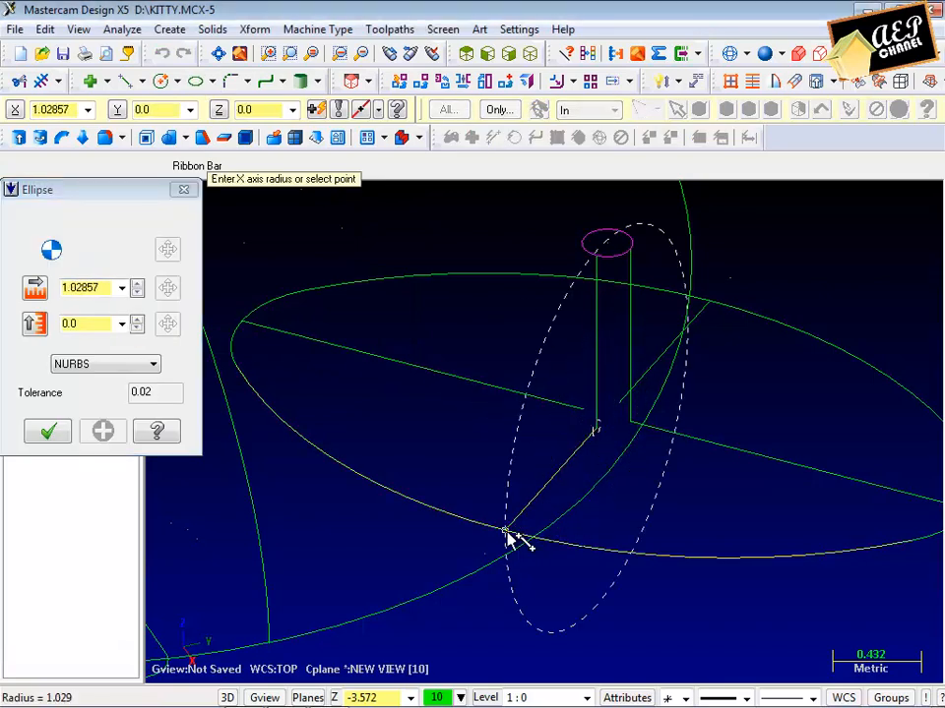
left_click(506, 535)
left_click(598, 254)
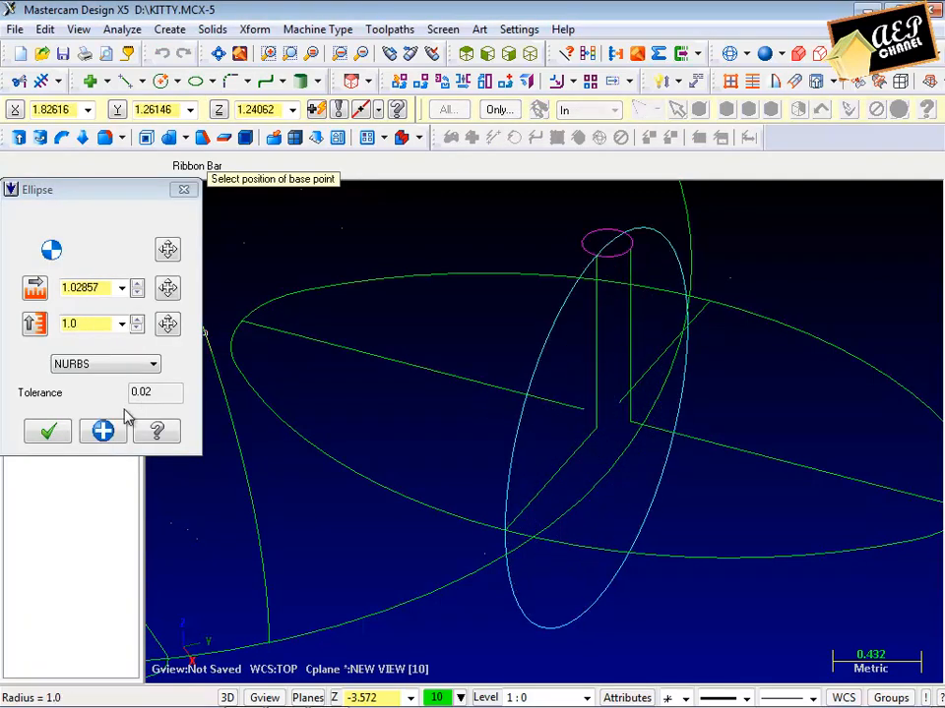
left_click(47, 431)
middle_click_drag(374, 414, 539, 293)
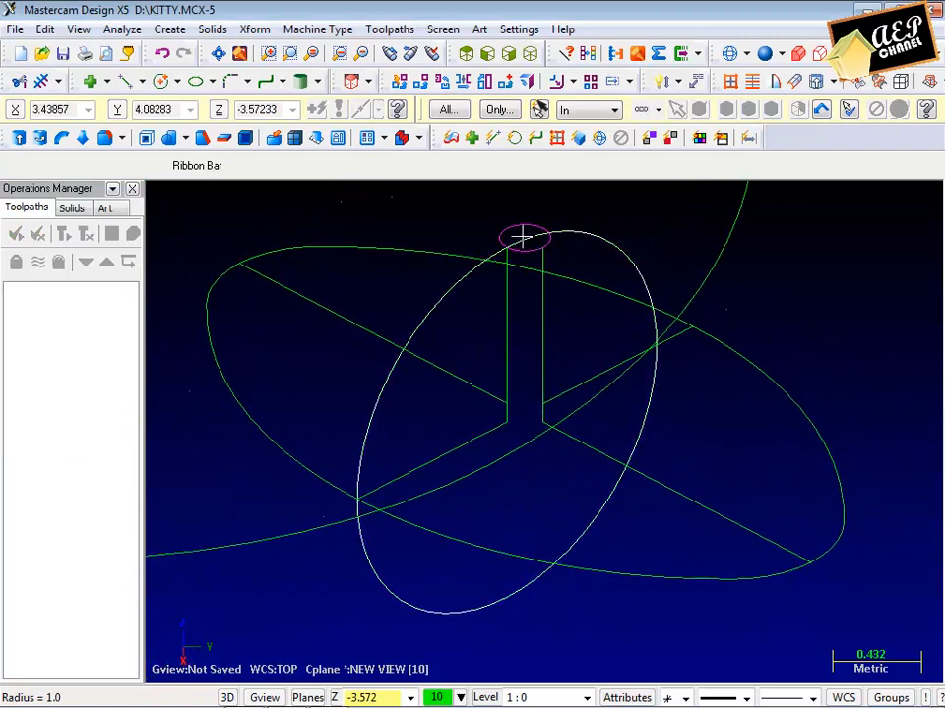
Step: Replace the upright NURBS ellipse with an arc-segment ellipse on the short line's inner end, X radius 1.02857 and Y radius 1.0
left_click(451, 286)
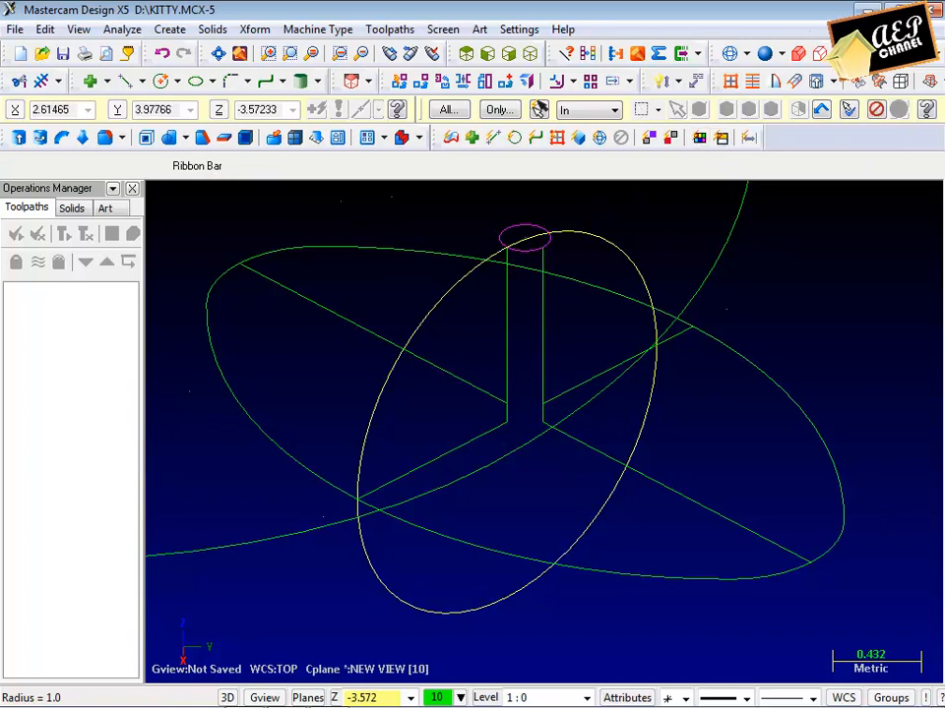
key("Delete")
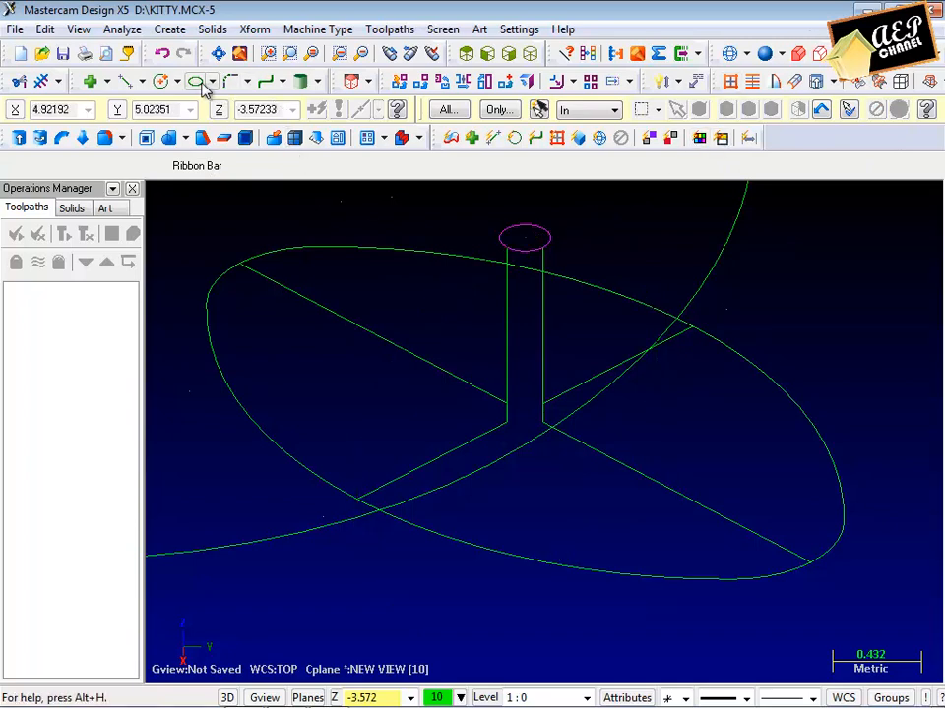
left_click(196, 81)
left_click(105, 364)
left_click(90, 390)
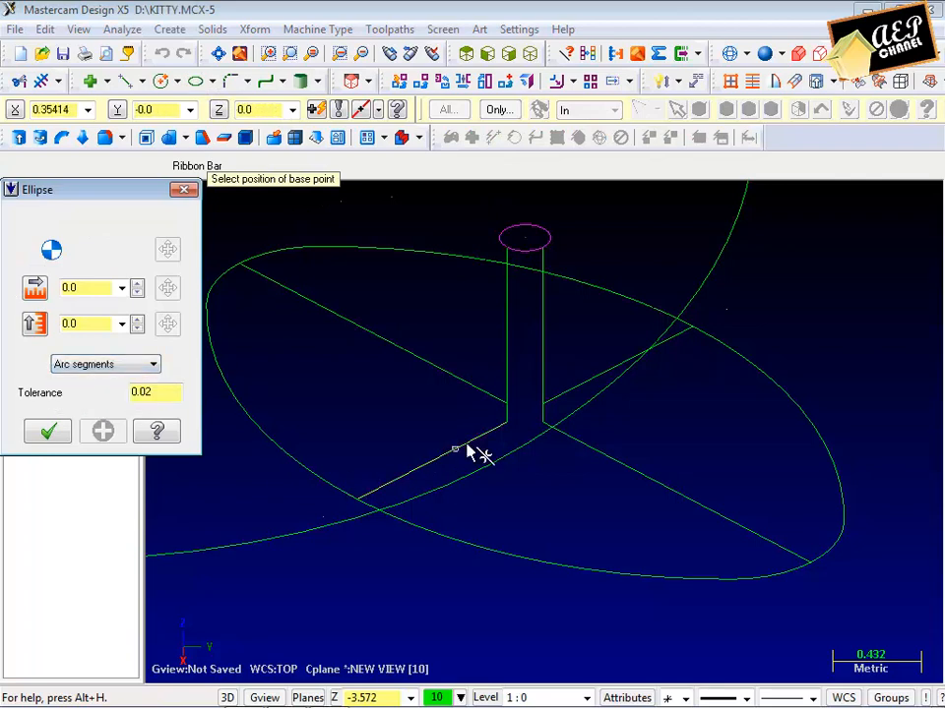
left_click(507, 426)
left_click(363, 506)
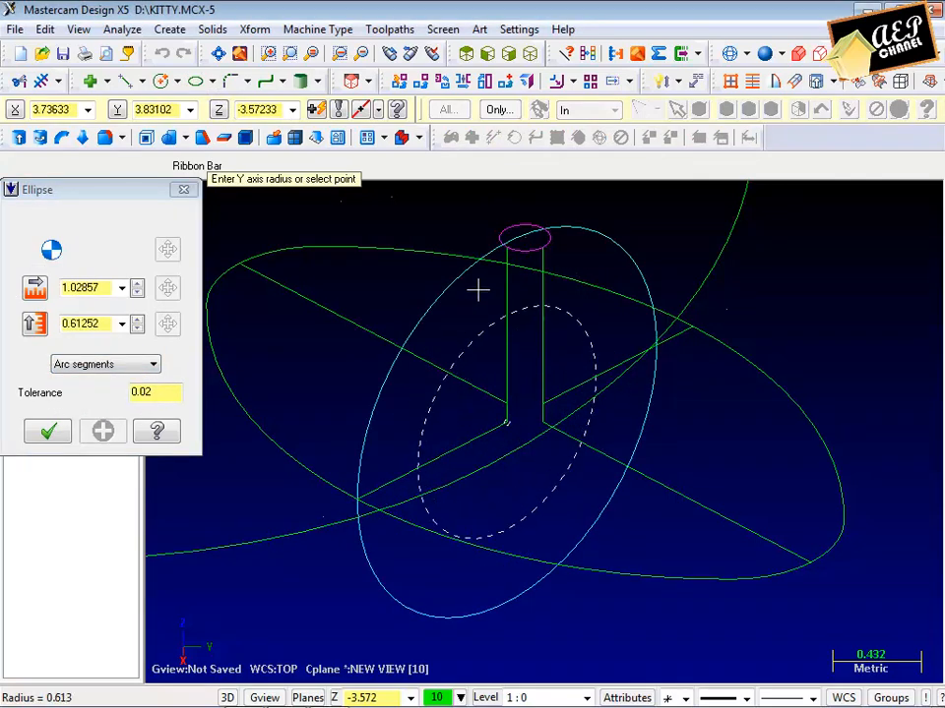
left_click(510, 252)
left_click(62, 434)
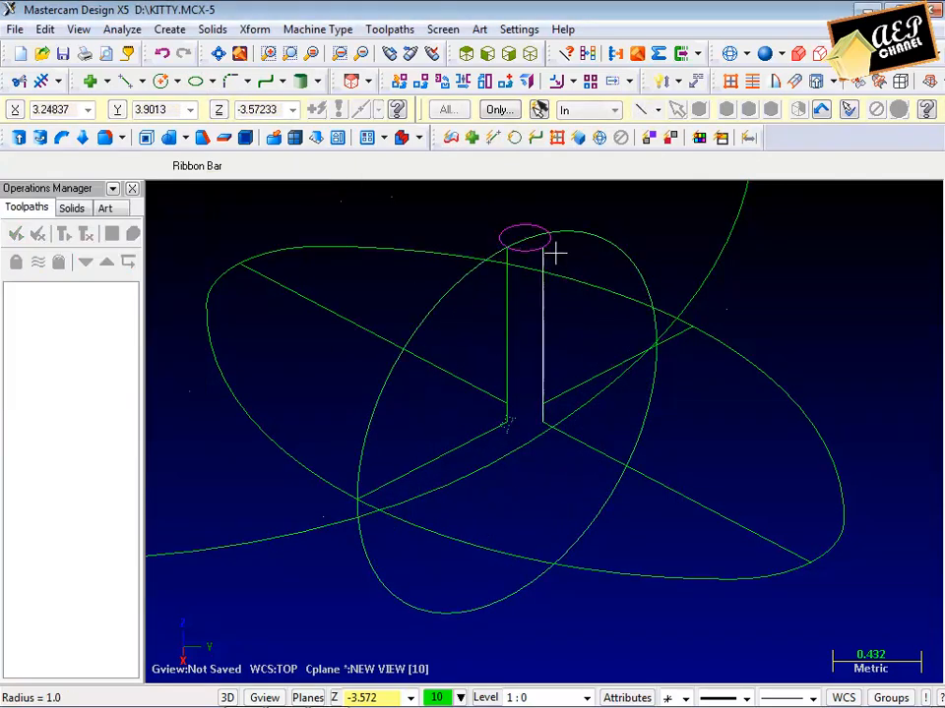
Step: Trim the upright ellipse at the upright line's top end and delete the rest, keeping the quarter over the short line
middle_click_drag(552, 253, 505, 239)
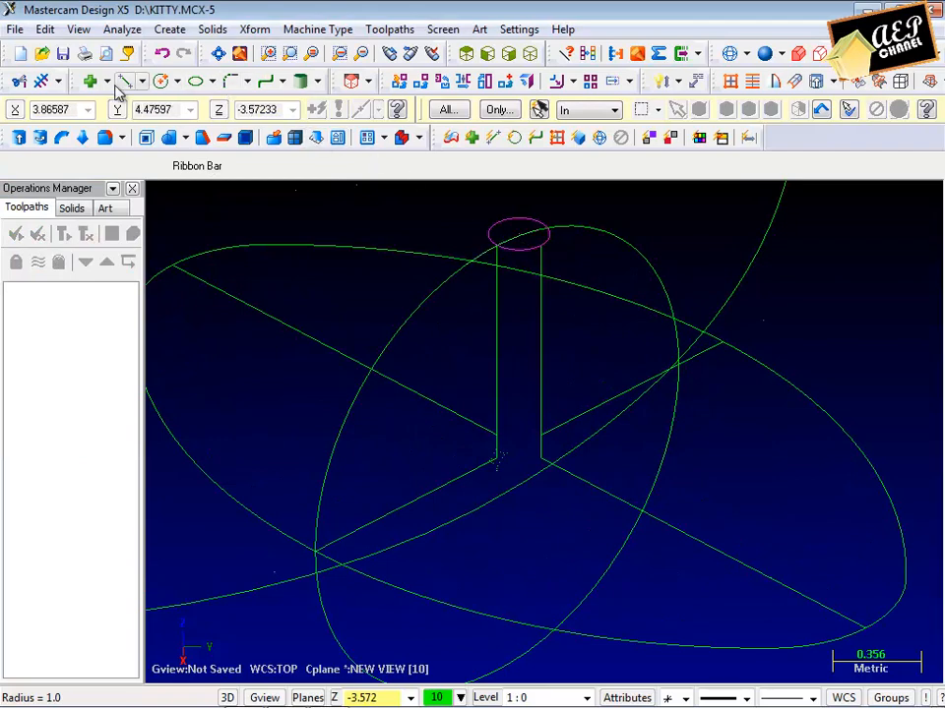
left_click(41, 81)
scroll(477, 227, "up", 1)
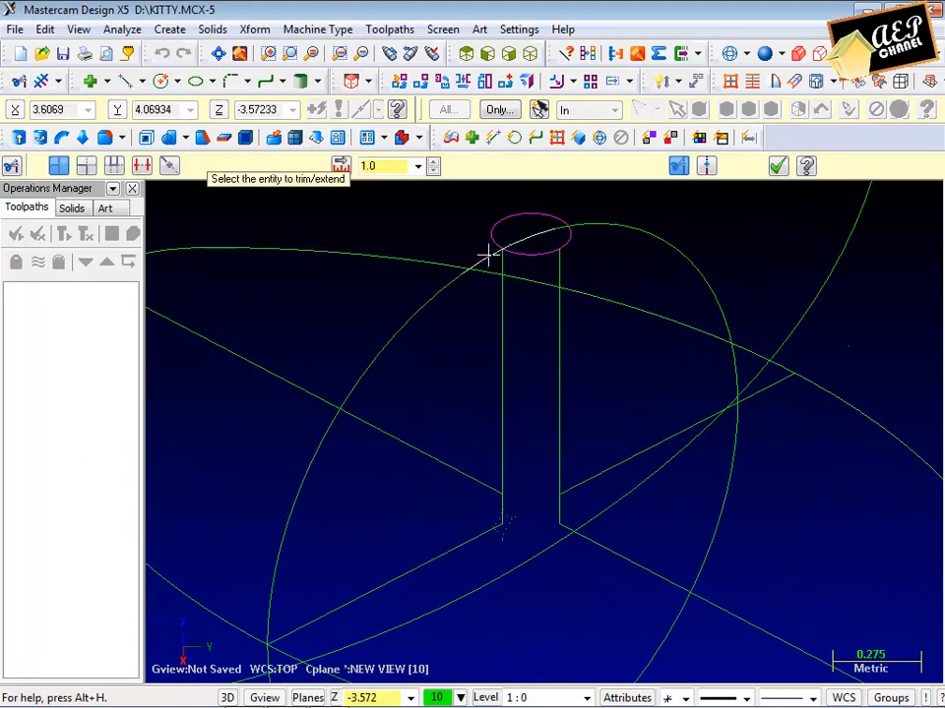
left_click(502, 258)
left_click(505, 258)
scroll(430, 223, "down", 2)
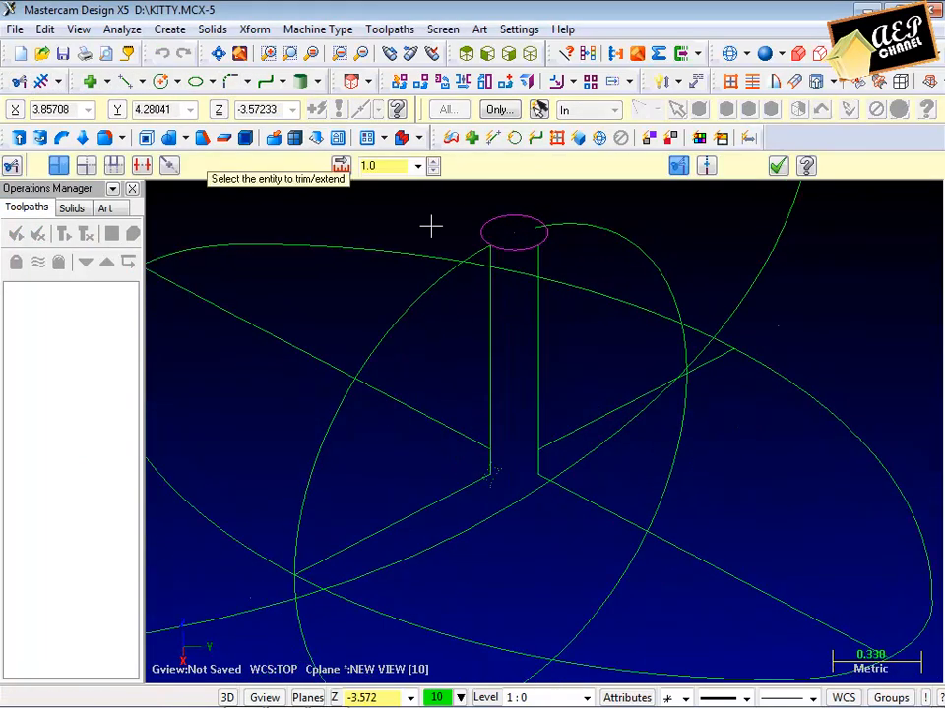
left_click(777, 171)
left_click(340, 559)
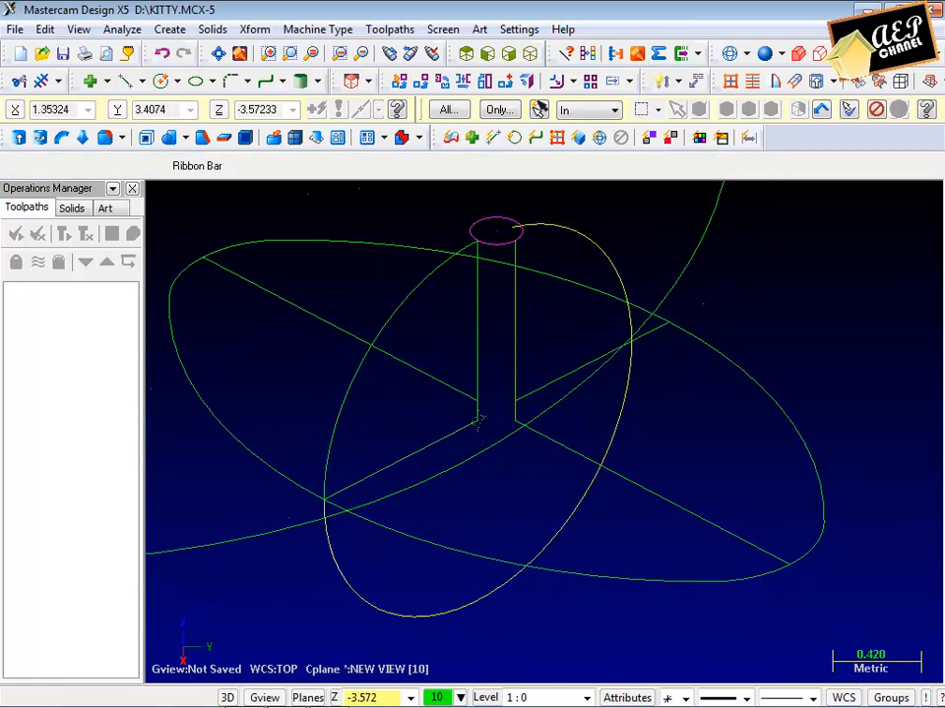
key("Delete")
Step: Define a new construction plane by geometry from the crossed ellipse's long line and the upright line at its inner end
middle_click_drag(380, 334, 282, 369)
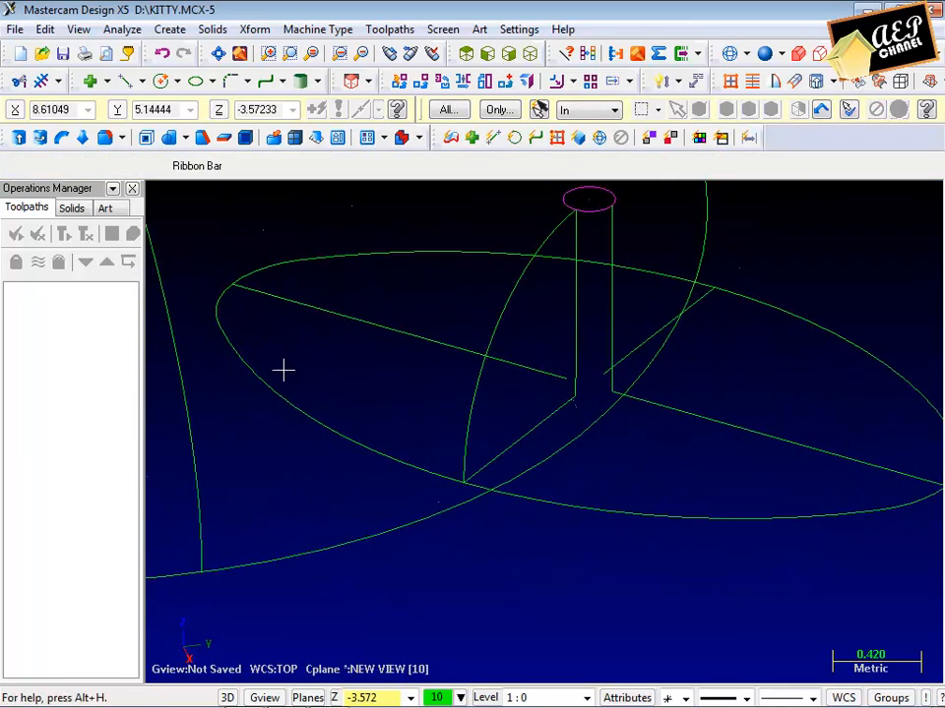
scroll(283, 369, "down", 1)
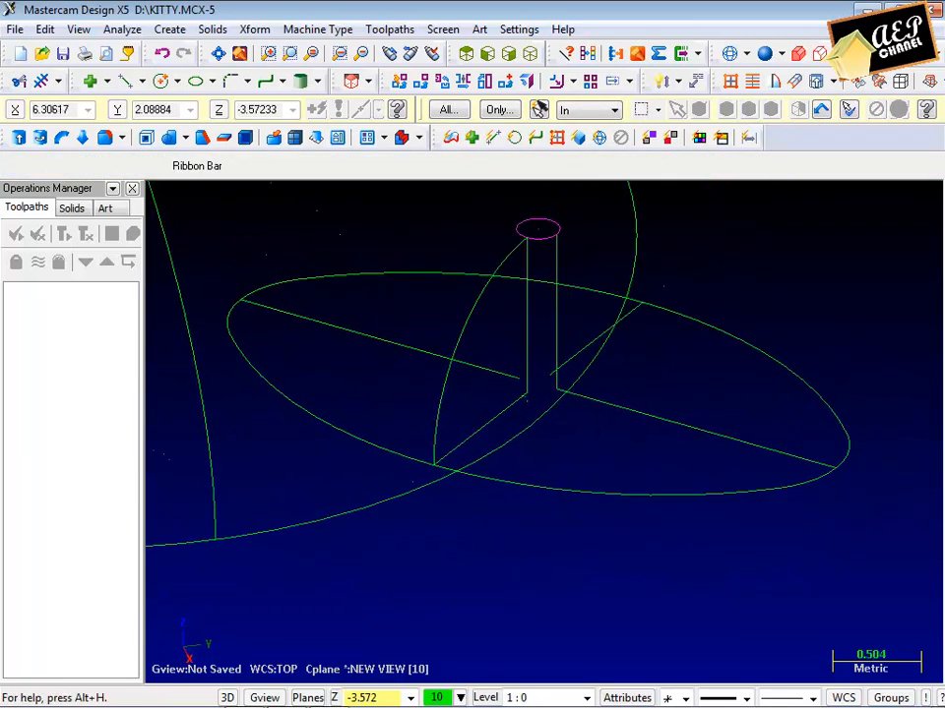
left_click(305, 698)
left_click(403, 406)
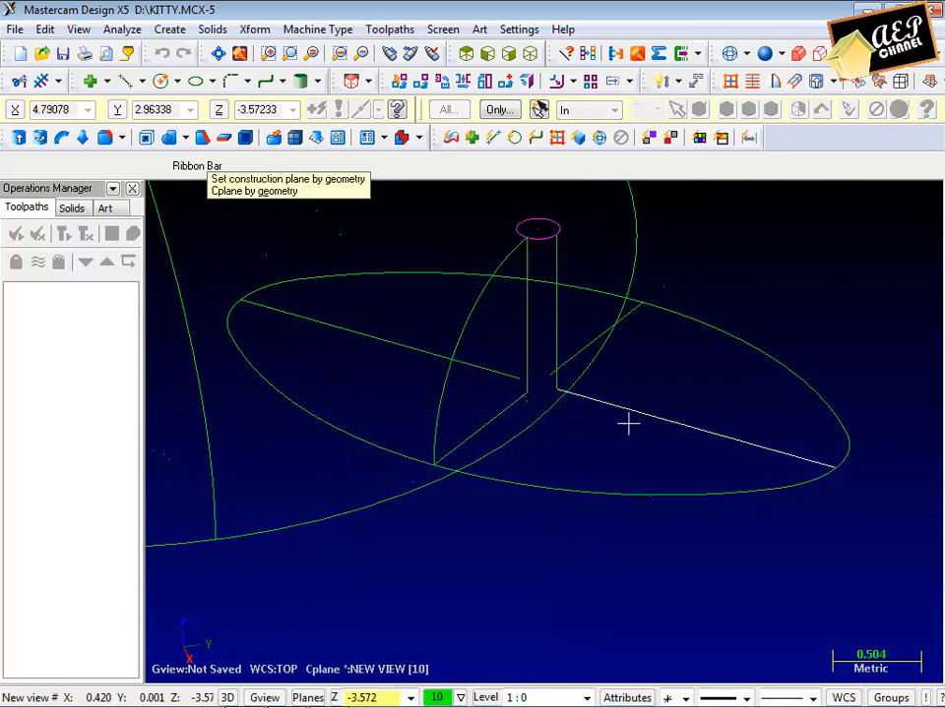
left_click(628, 421)
left_click(557, 315)
left_click(559, 248)
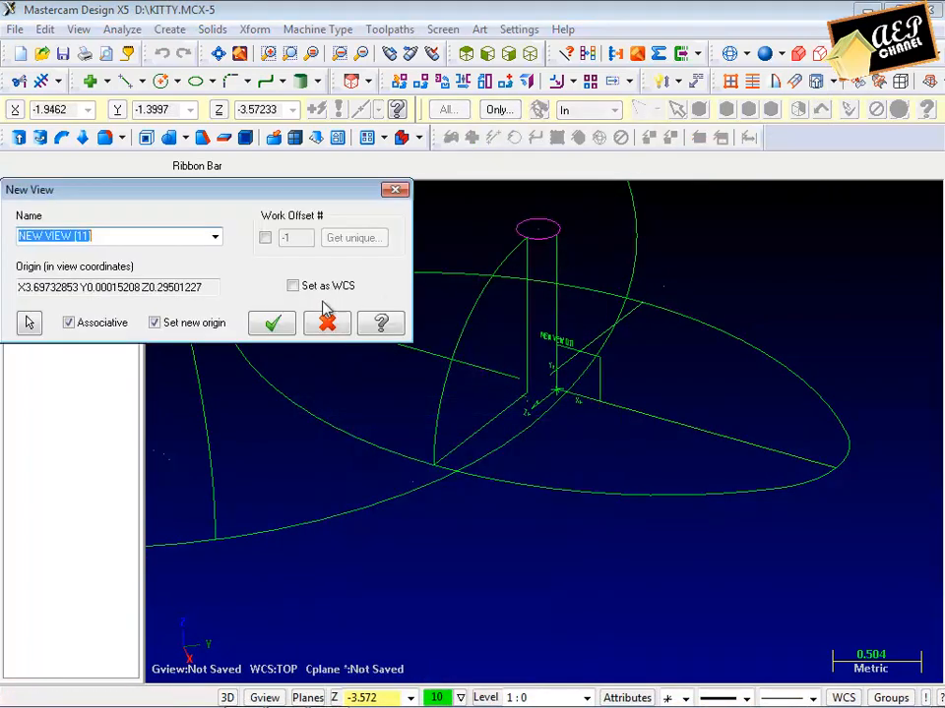
key("Return")
Step: Create an arc-segment ellipse centred on the long line's inner end, with X radius 1.85404 and Y radius to the upright line's top
left_click(197, 85)
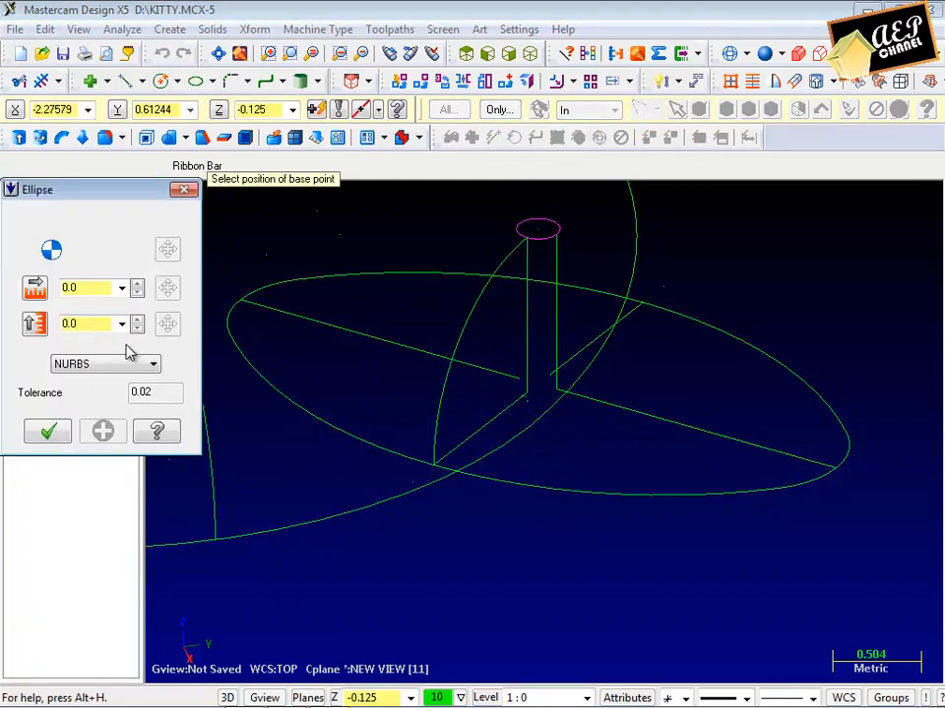
left_click(99, 364)
left_click(89, 387)
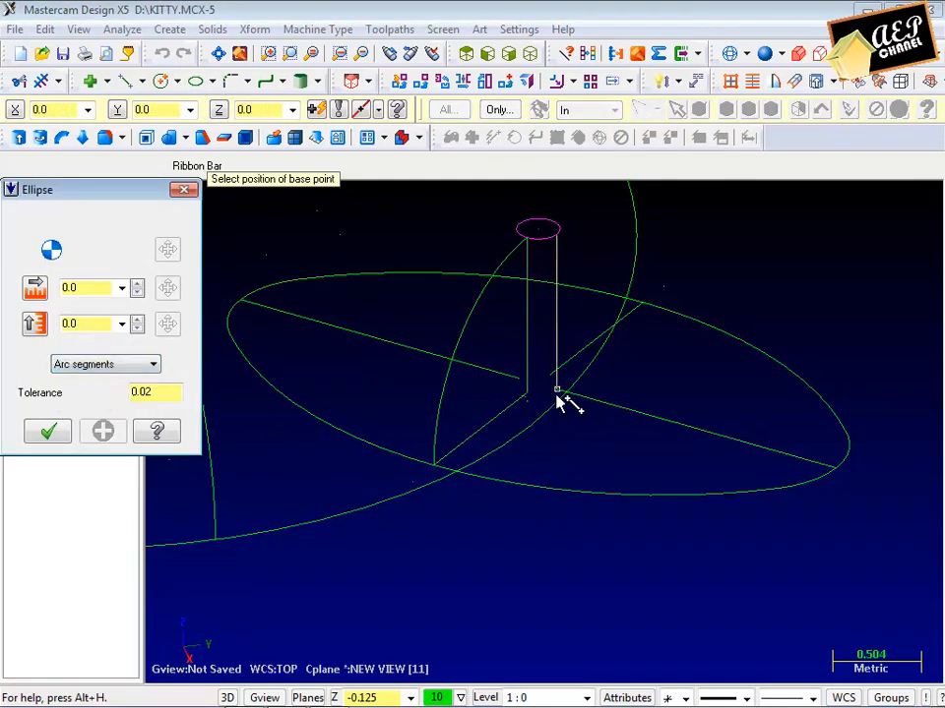
left_click(557, 391)
left_click(840, 471)
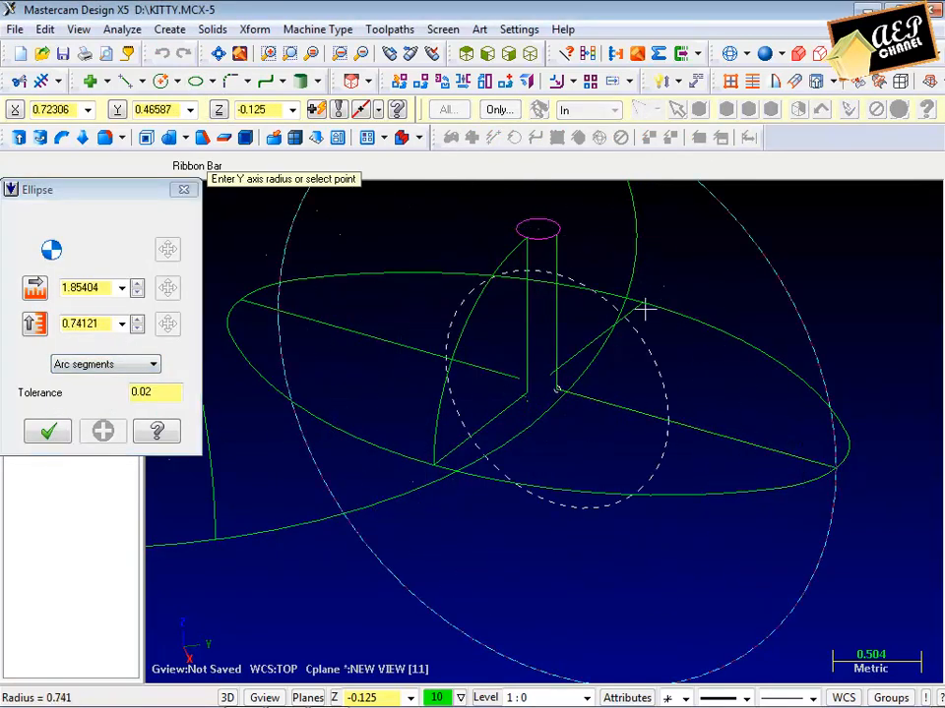
left_click(556, 232)
left_click(48, 433)
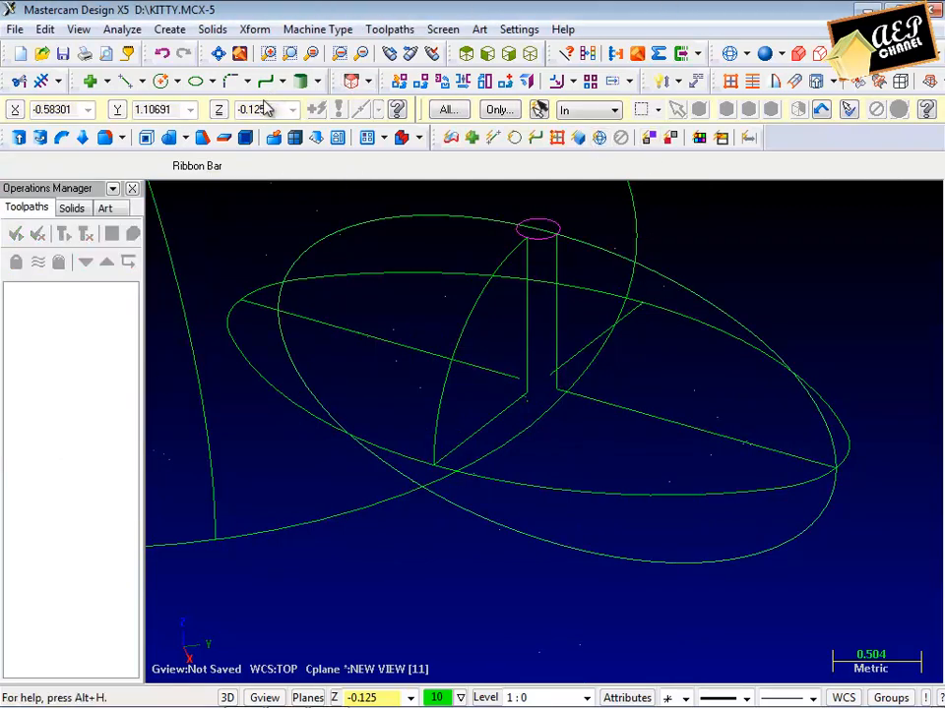
Step: Trim the larger upright ellipse at the upright line's top and delete the rest, keeping the quarter over the long line
left_click(18, 80)
scroll(556, 236, "up", 1)
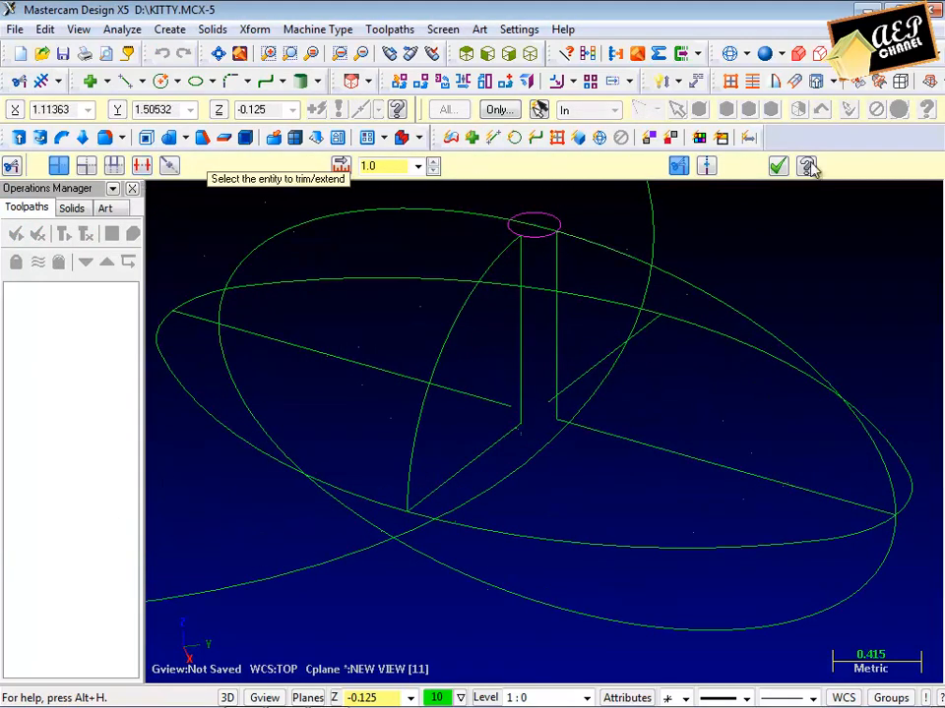
key("Escape")
left_click(471, 209)
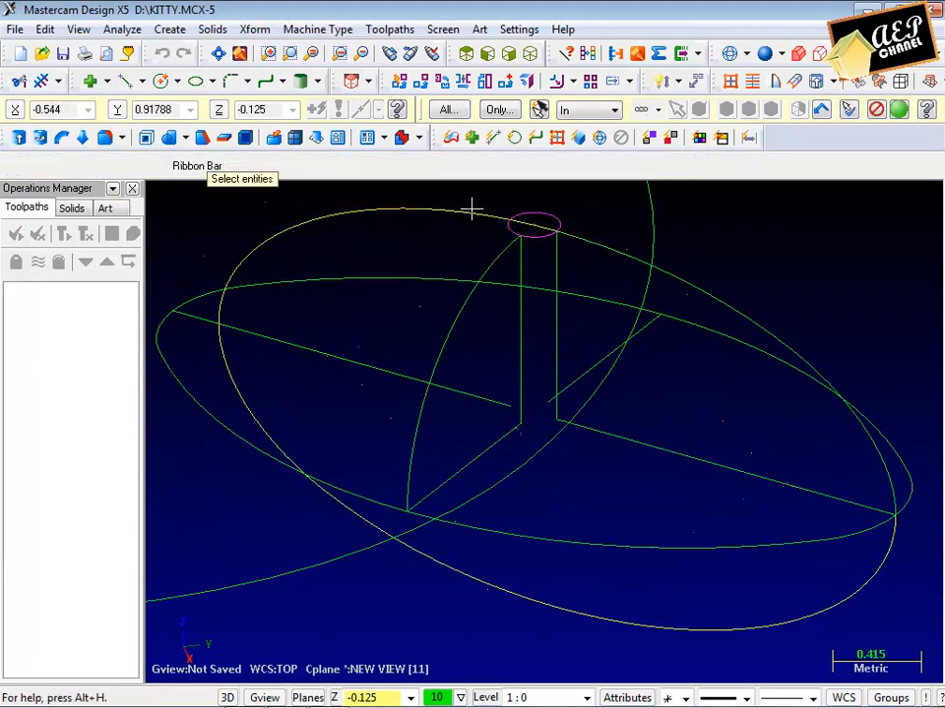
left_click(898, 111)
scroll(457, 371, "down", 3)
scroll(544, 424, "up", 3)
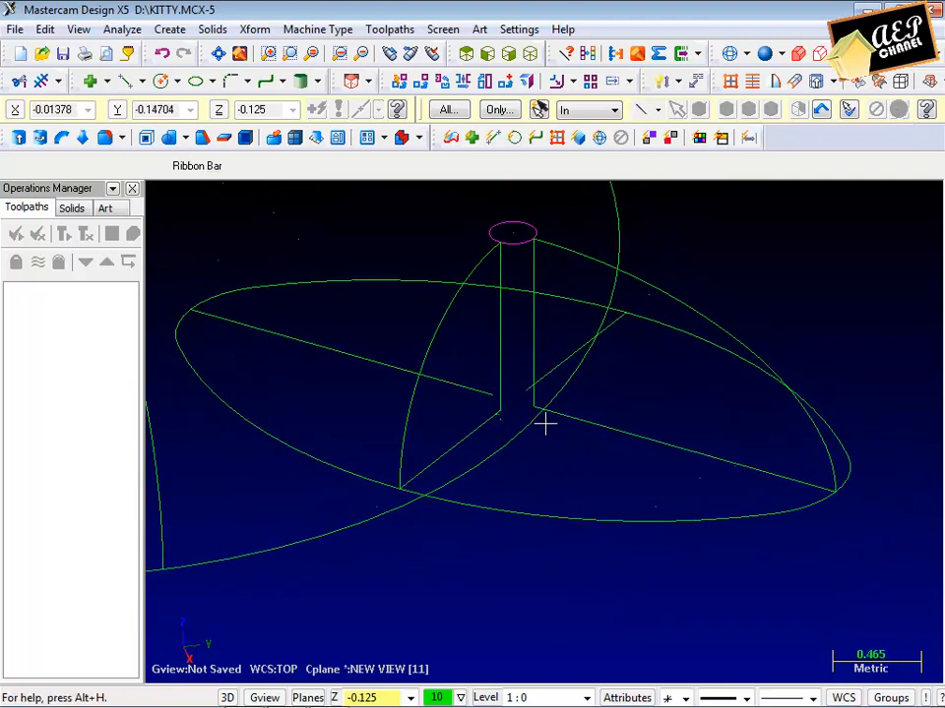
Step: Delete the two upright lines and the two cross lines beneath the quarter-ellipse profiles
left_click(480, 421)
left_click(610, 431)
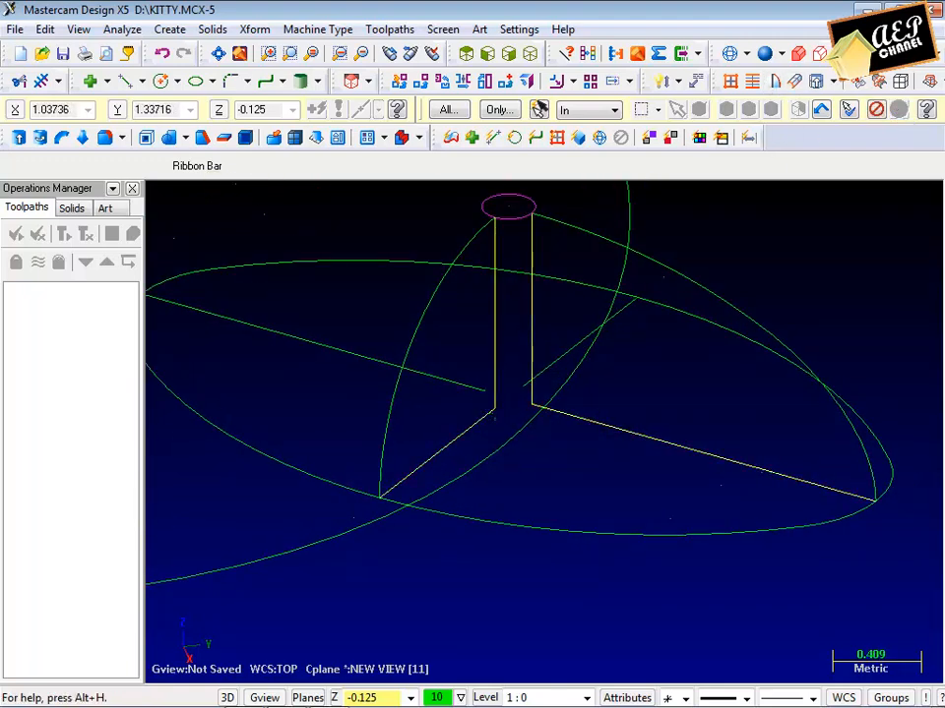
key("Delete")
Step: Mirror a copy of the shorter quarter-ellipse profile about the remaining long cross line, using the Top construction plane
left_click(281, 327)
middle_click_drag(606, 344, 418, 424)
scroll(417, 424, "down", 3)
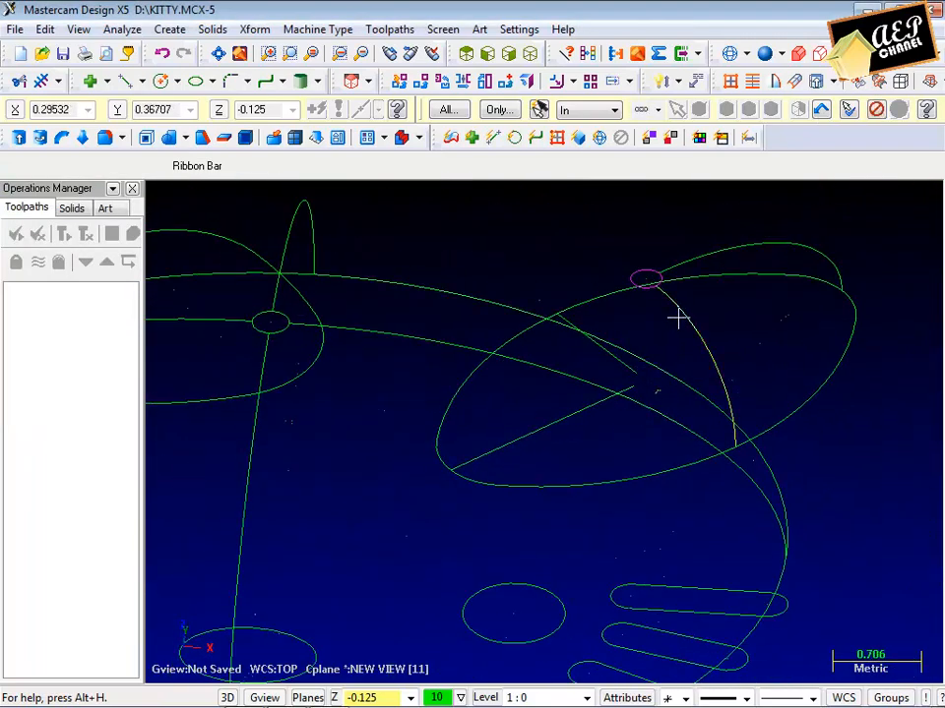
left_click(462, 82)
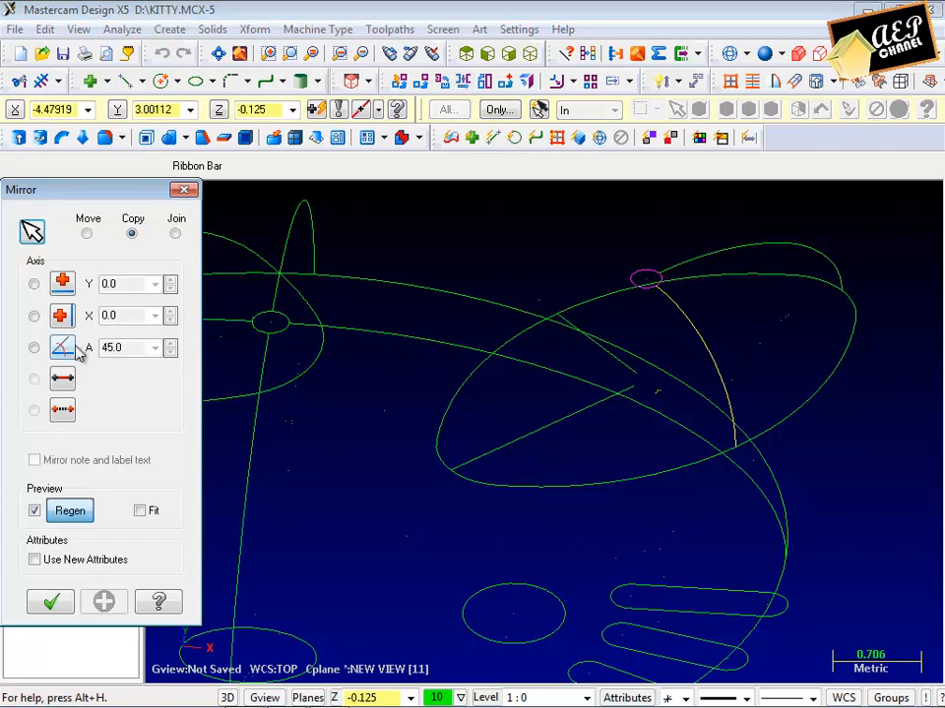
left_click(63, 381)
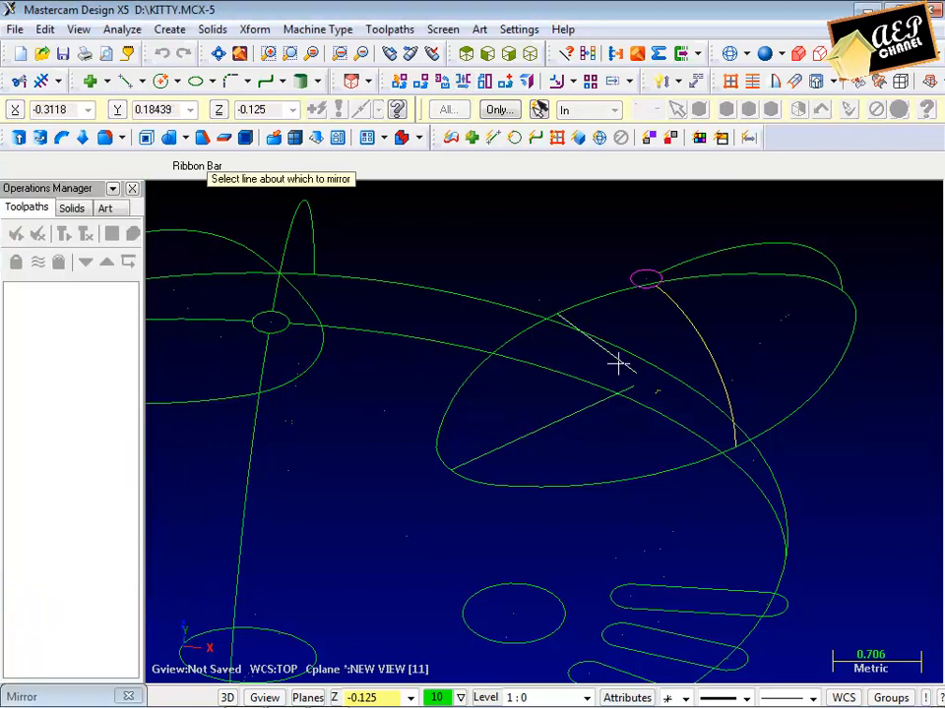
left_click(597, 416)
left_click(351, 83)
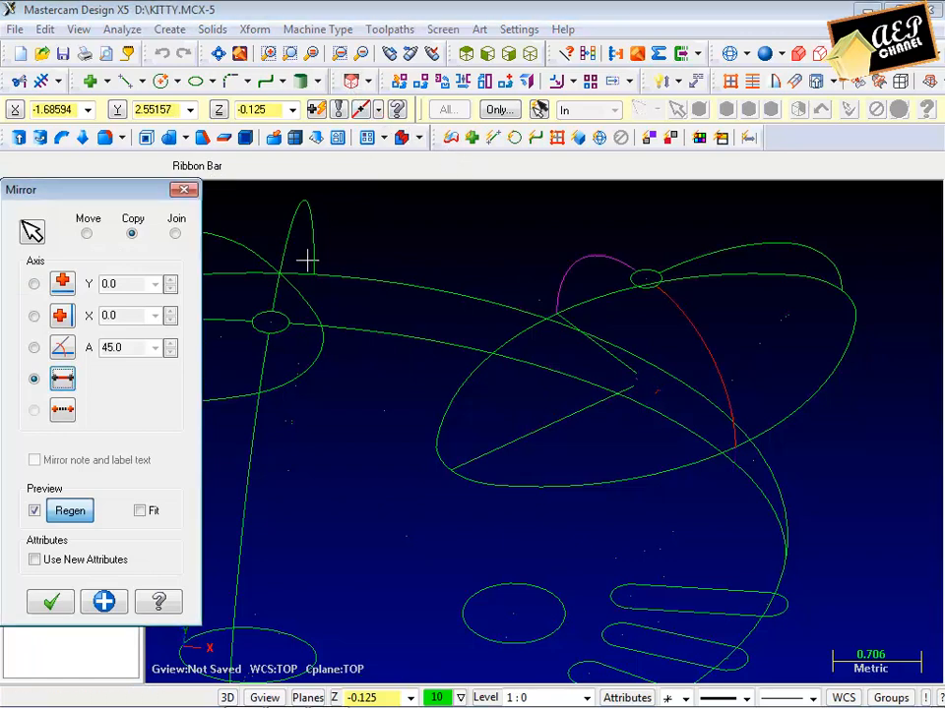
left_click(51, 601)
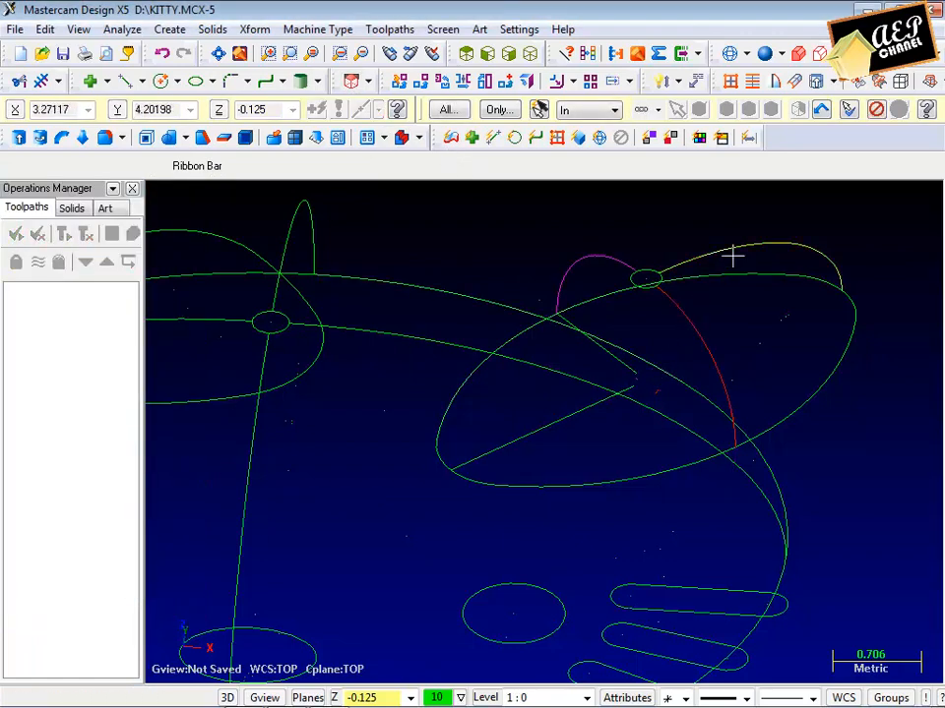
Step: Mirror a copy of the longer quarter-ellipse profile about the remaining short cross line
left_click(462, 80)
left_click(63, 383)
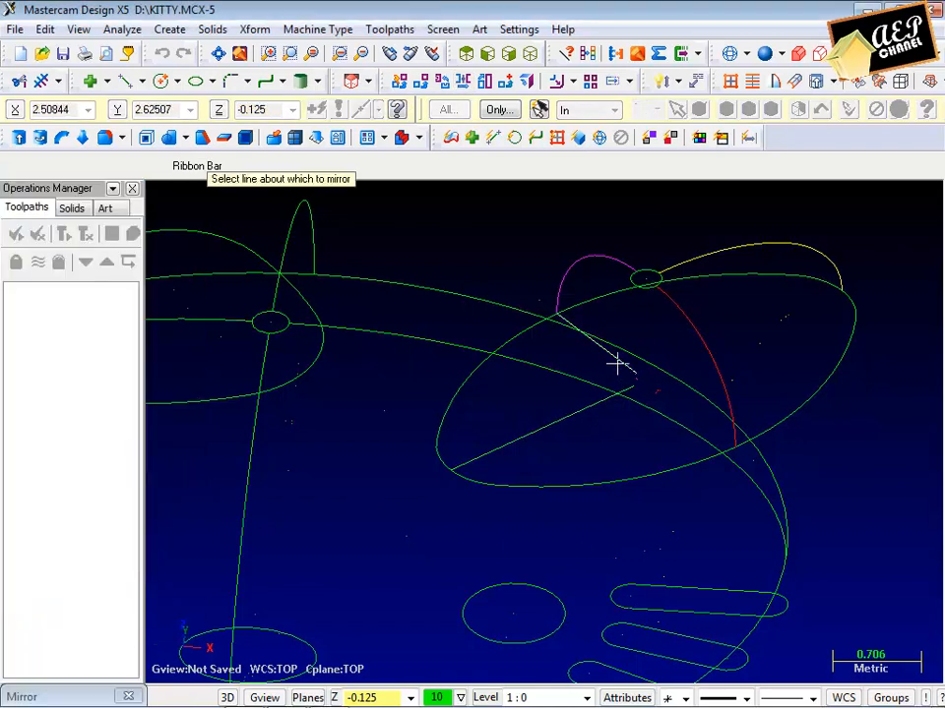
left_click(594, 343)
left_click(50, 601)
scroll(667, 435, "up", 2)
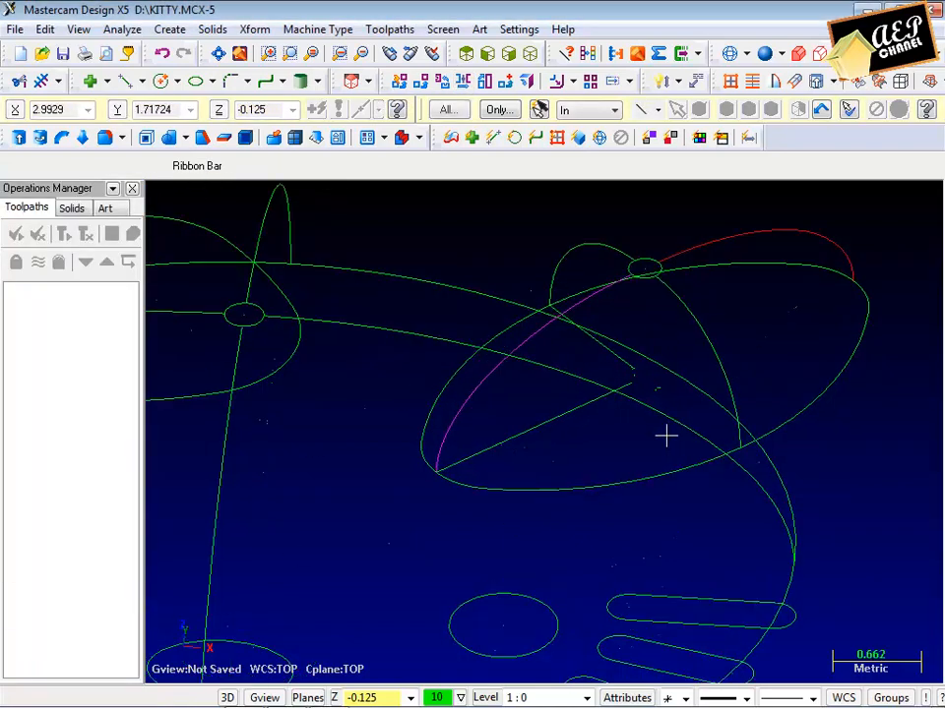
left_click(562, 412)
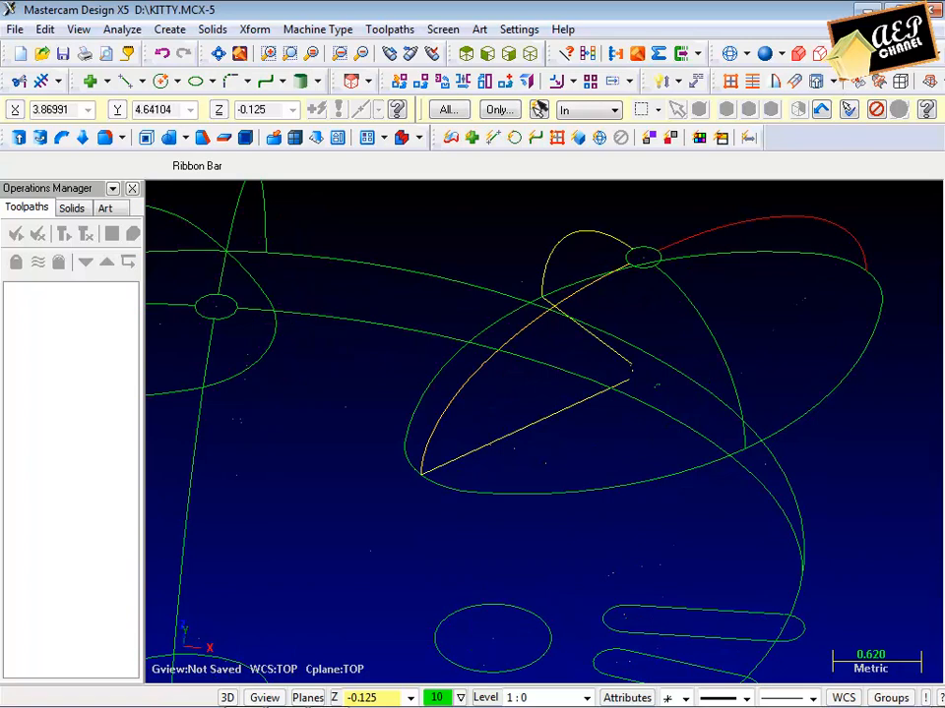
key("Delete")
scroll(696, 360, "down", 1)
key("ctrl+z")
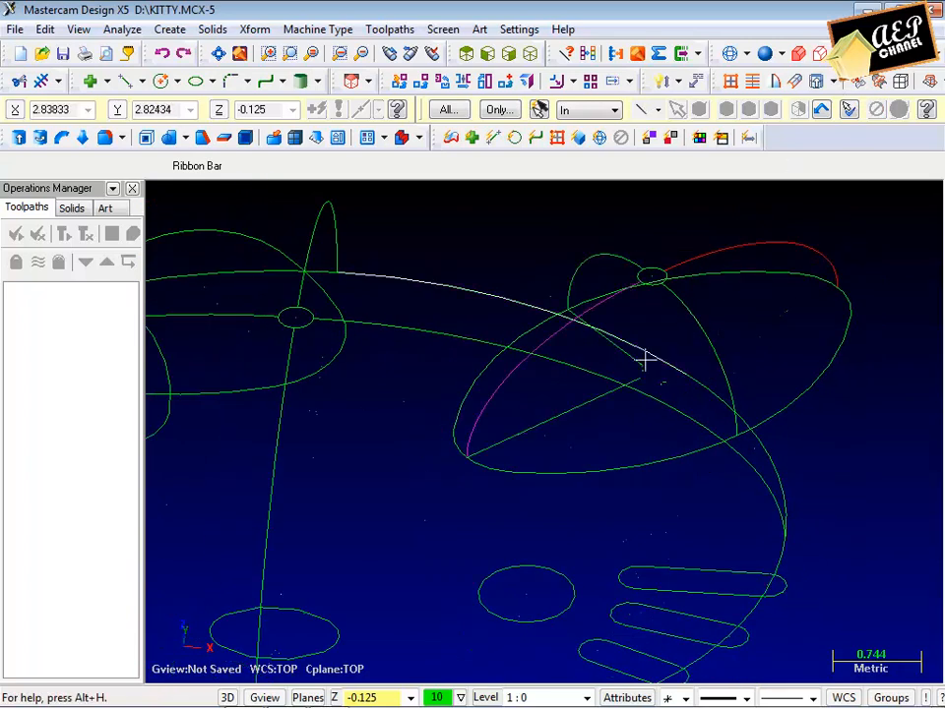
Step: Delete the two remaining cross lines inside the smaller ellipse, keeping the mirrored profiles
left_click(642, 366)
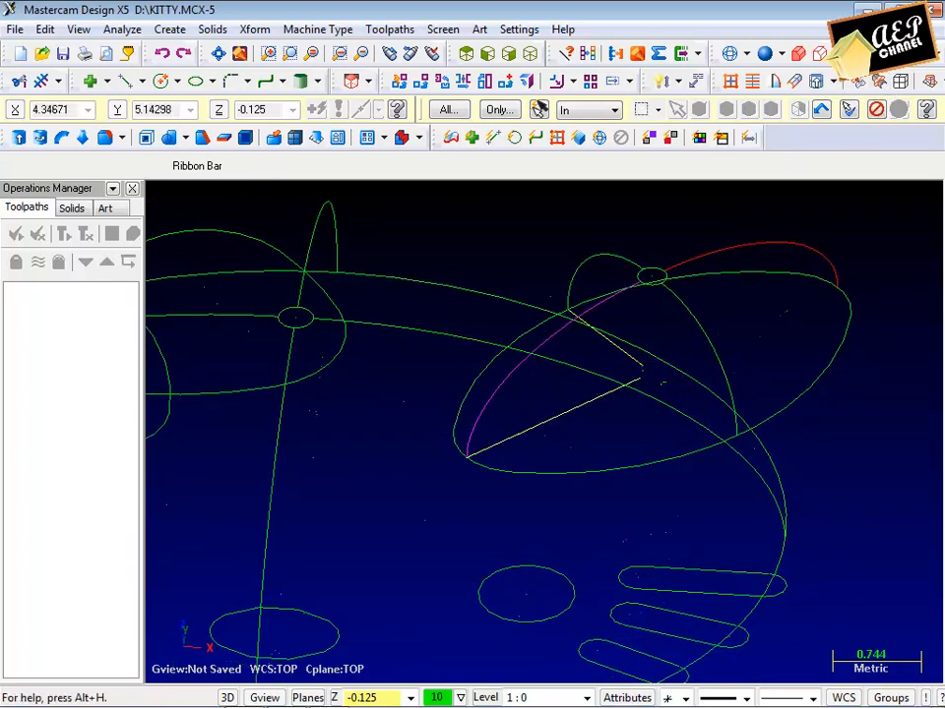
middle_click_drag(642, 368, 564, 251)
Step: Create a net surface over the face from its outline, the four raised profiles and the small central circle
left_click(729, 82)
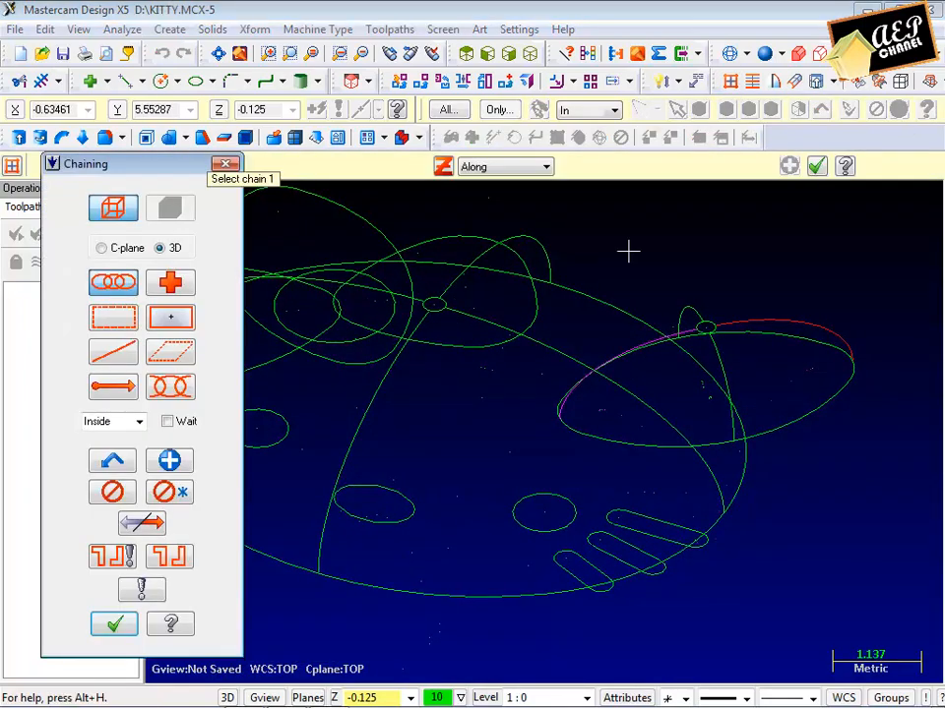
left_click(448, 595)
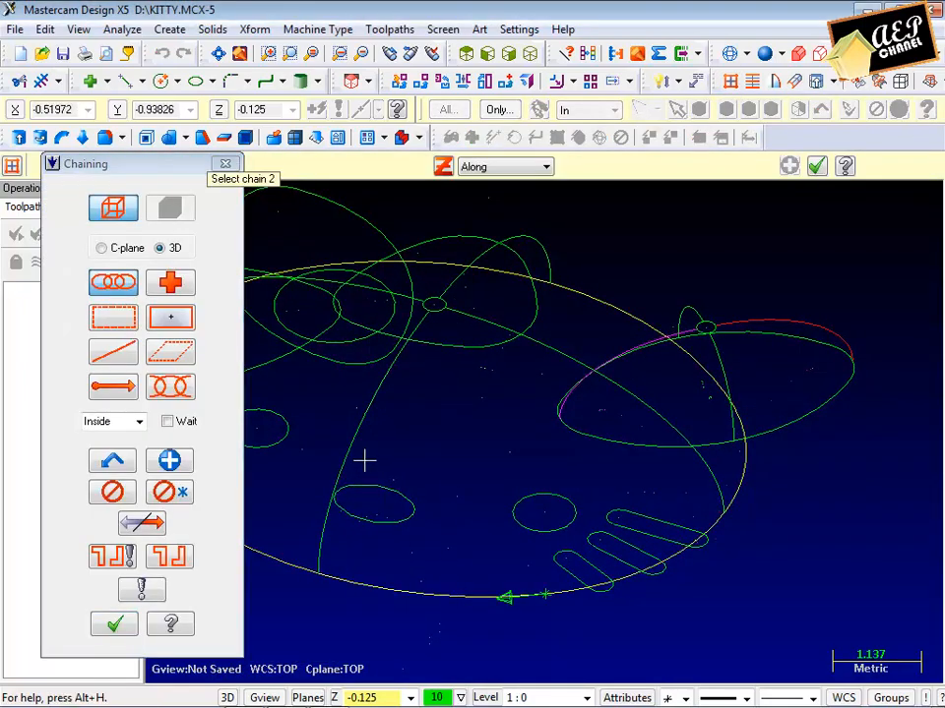
left_click(355, 436)
left_click(525, 350)
left_click(461, 279)
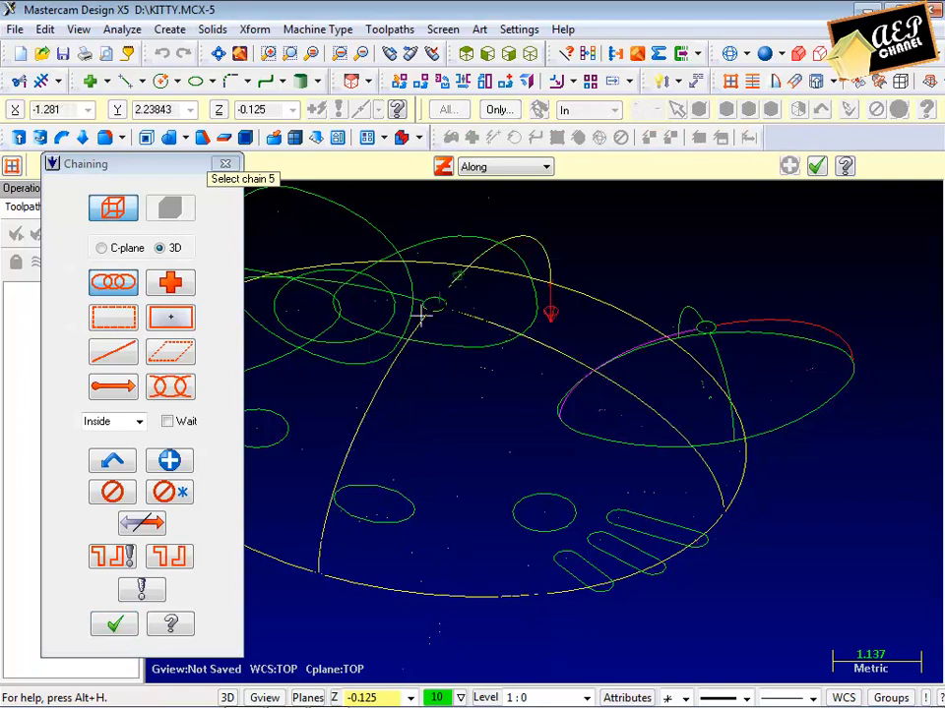
scroll(422, 315, "up", 3)
left_click(403, 295)
scroll(440, 315, "up", 2)
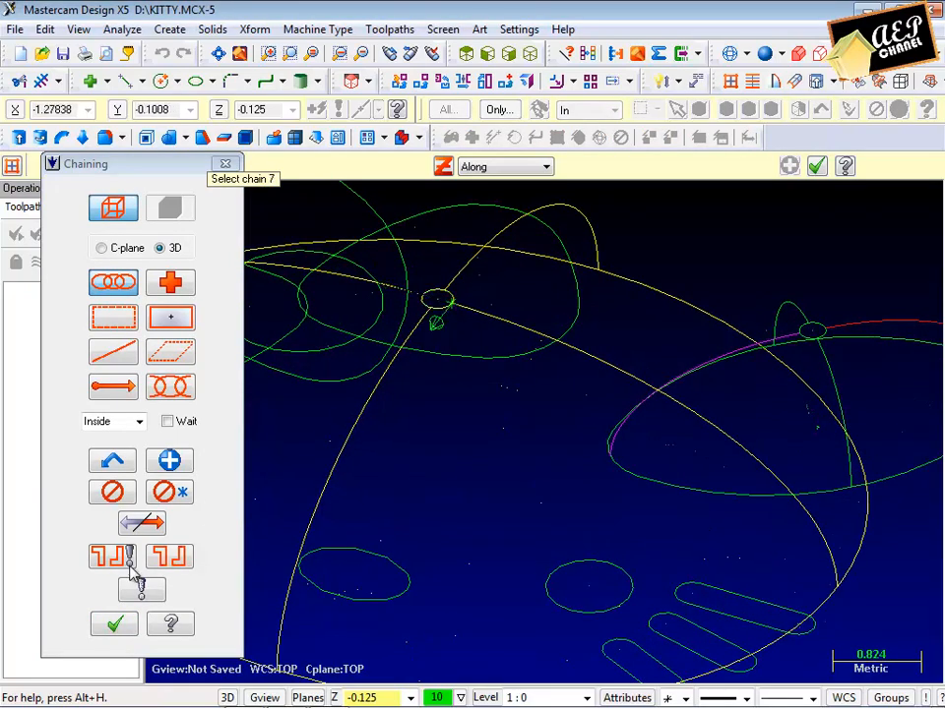
left_click(103, 627)
middle_click_drag(391, 404, 661, 398)
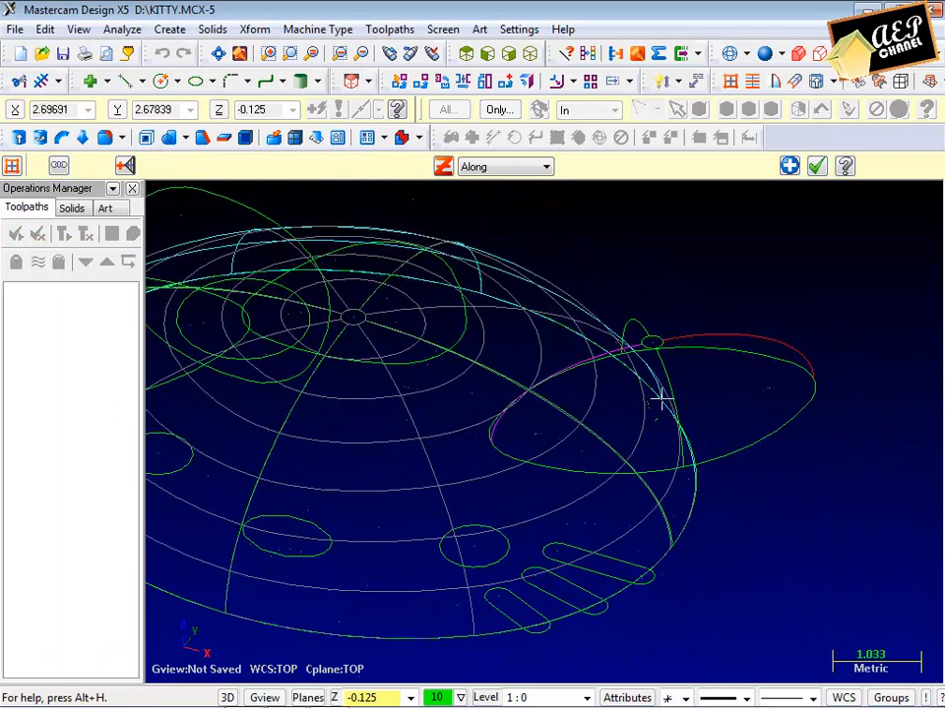
left_click(789, 167)
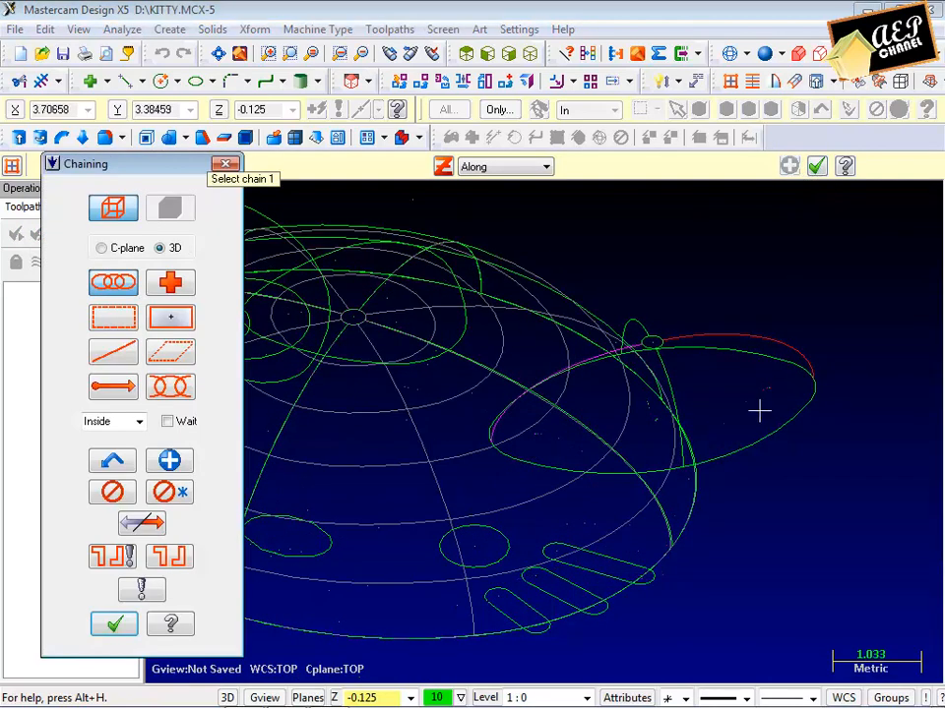
Step: Try to create a net surface over the ear from its outline and raised profiles, without chaining the small circle
left_click(763, 433)
scroll(767, 393, "up", 2)
left_click(718, 335)
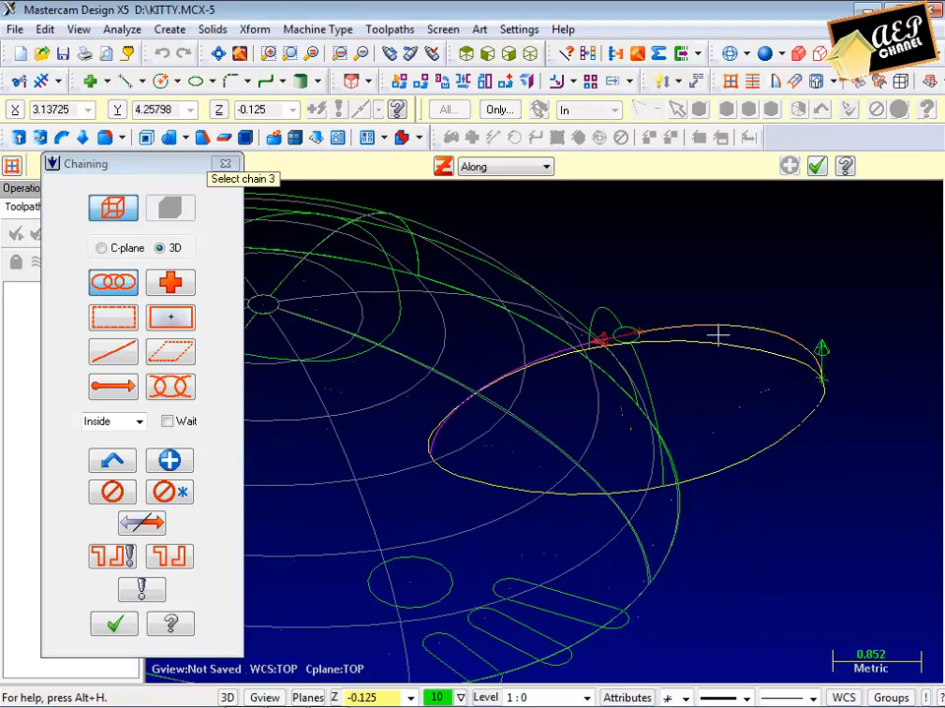
left_click(640, 366)
left_click(568, 350)
left_click(564, 346)
scroll(636, 368, "up", 1)
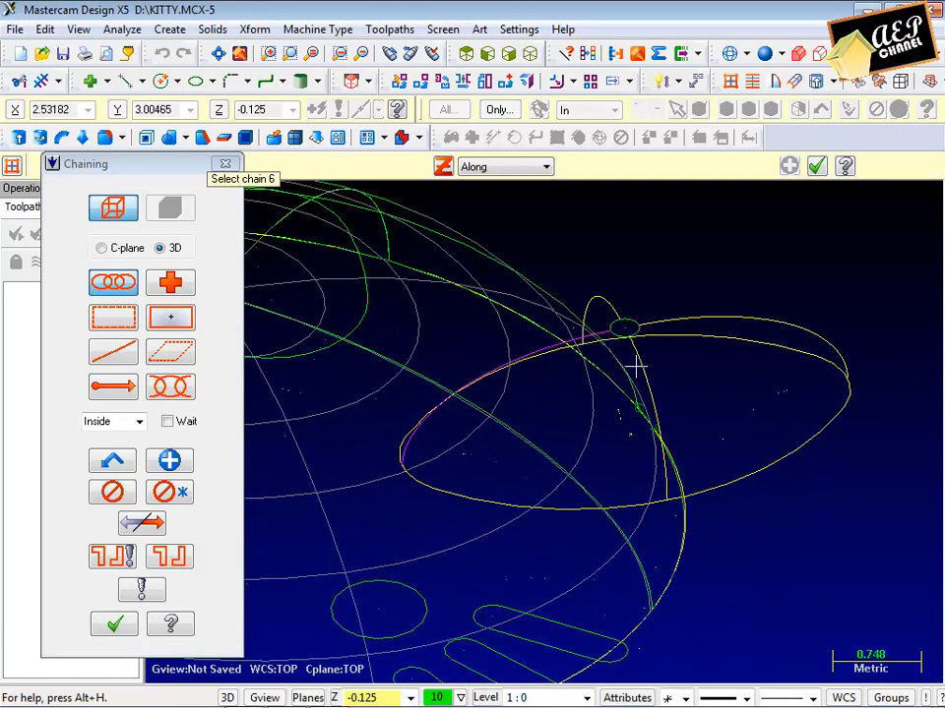
left_click(116, 626)
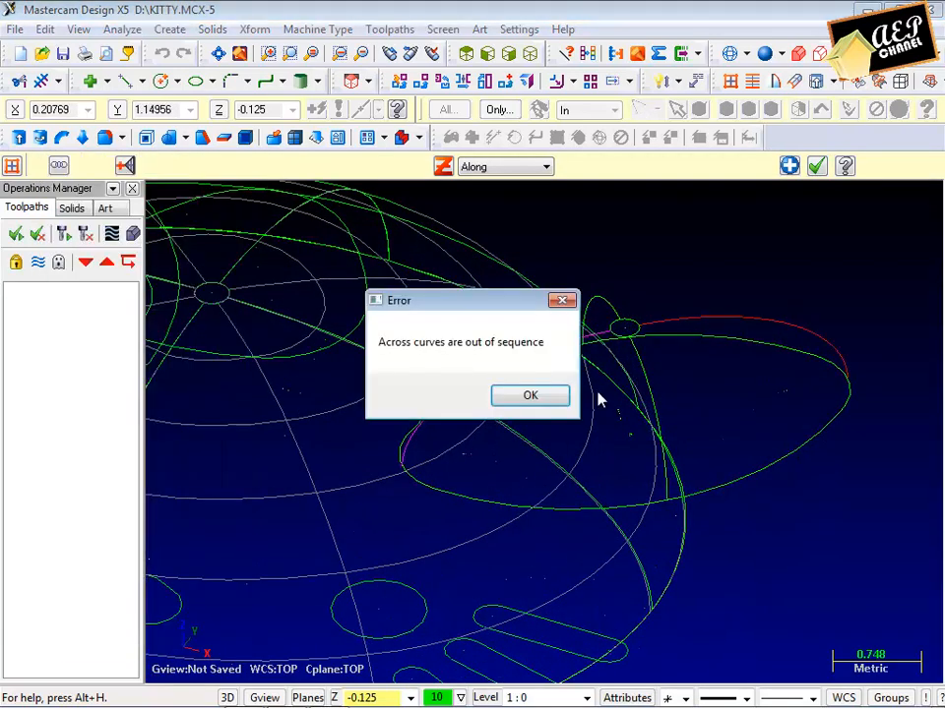
left_click(553, 399)
Step: Create a net surface over the ear from its outline, the four raised profiles and the small circle where they meet
middle_click_drag(675, 287, 782, 430)
left_click(797, 511)
middle_click_drag(797, 511, 775, 431)
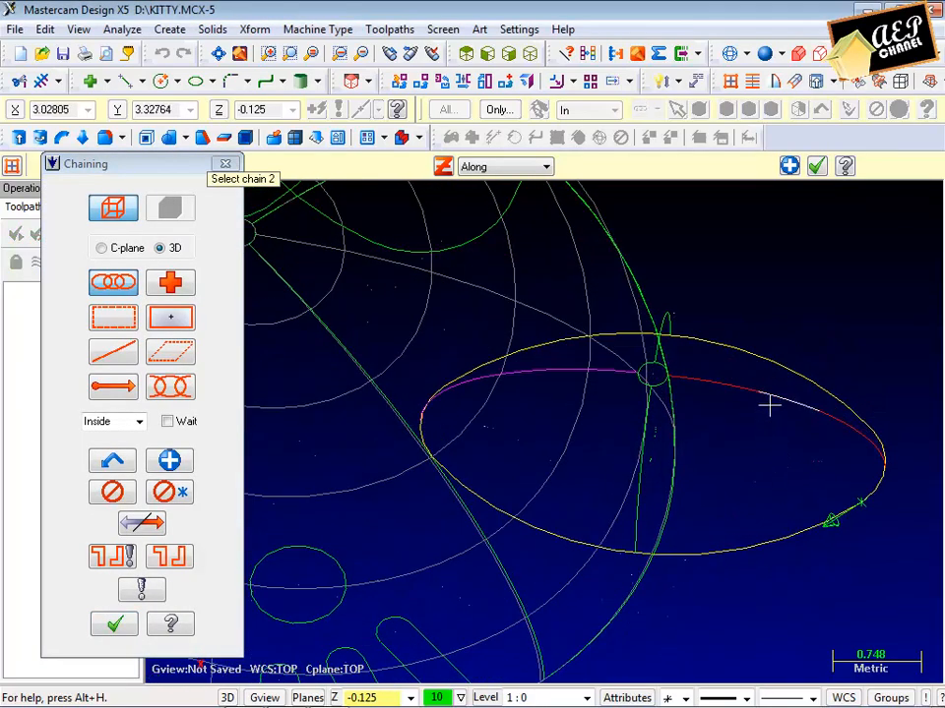
left_click(769, 403)
left_click(645, 439)
left_click(671, 312)
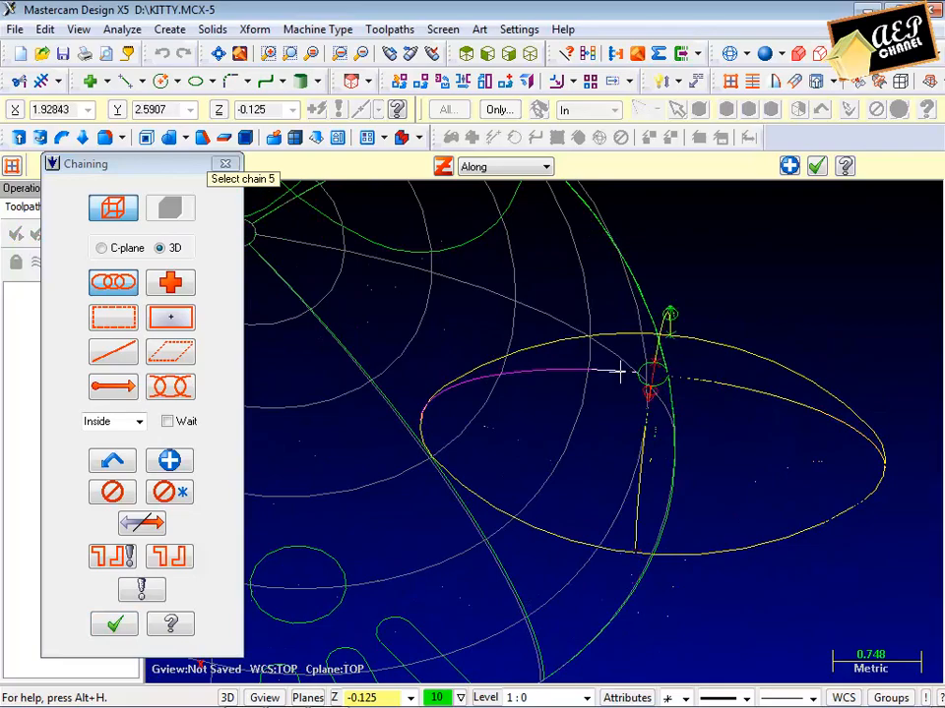
left_click(617, 371)
scroll(671, 397, "up", 2)
left_click(661, 381)
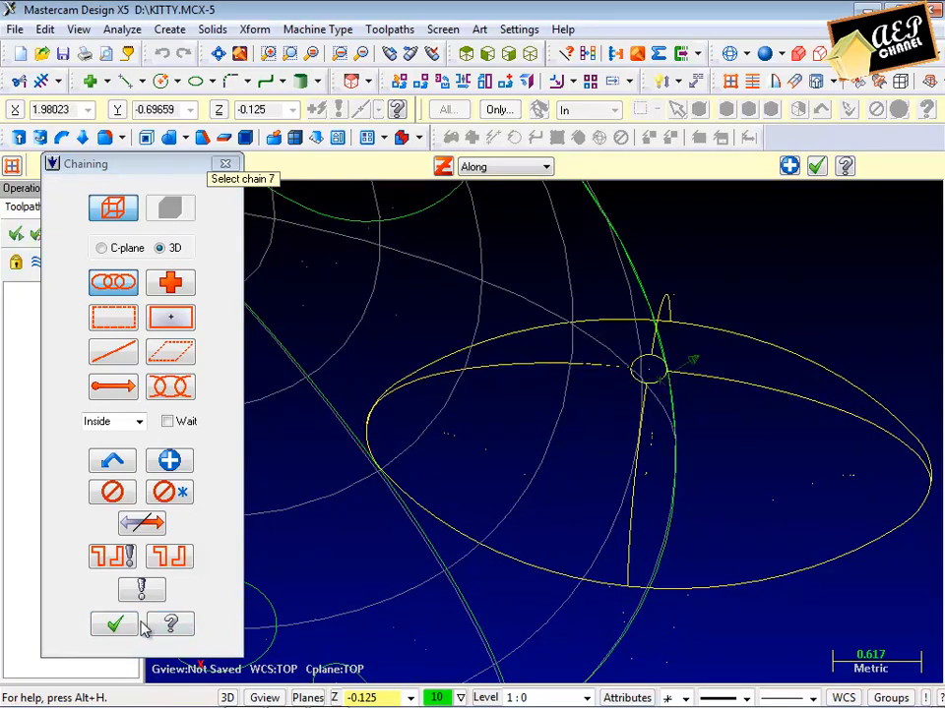
left_click(133, 625)
middle_click_drag(572, 453, 670, 366)
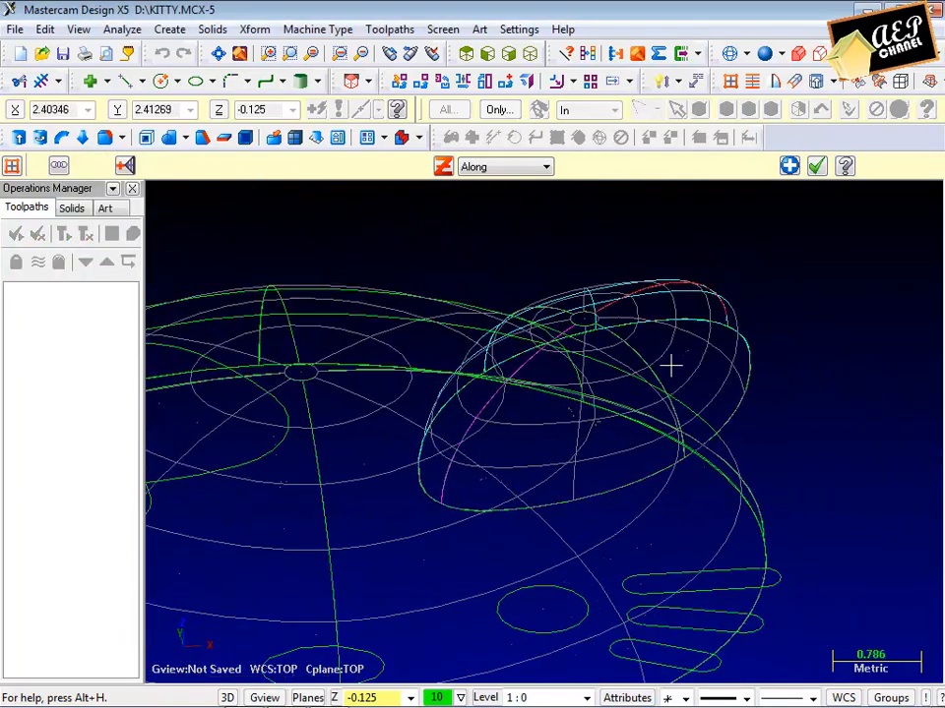
scroll(670, 366, "down", 1)
left_click(816, 167)
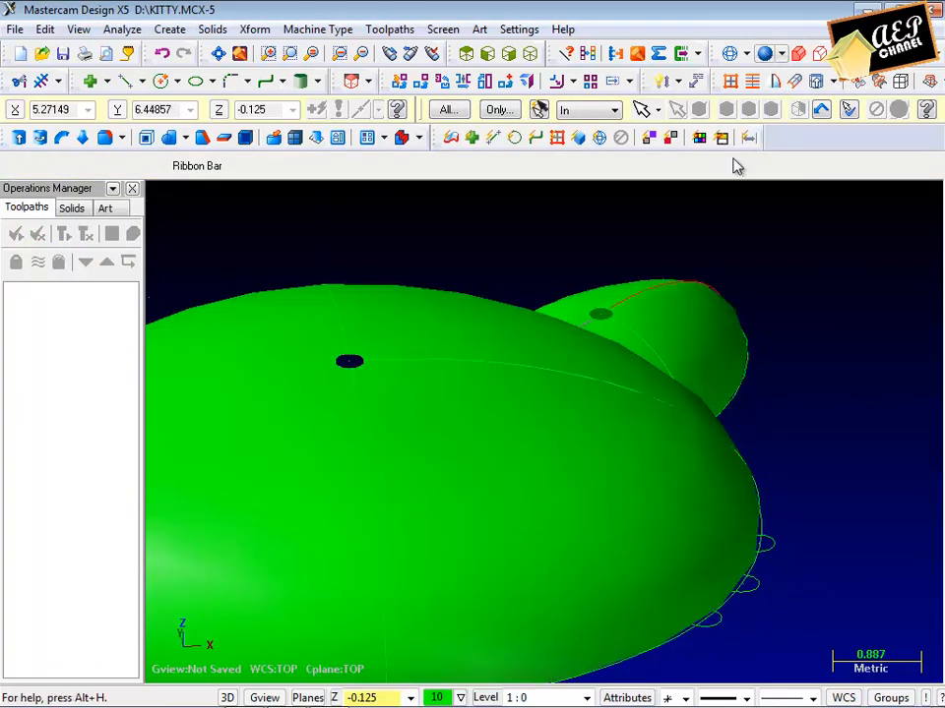
Step: Close the small round hole in the ear surface with a flat boundary surface
right_click(766, 295)
left_click(782, 446)
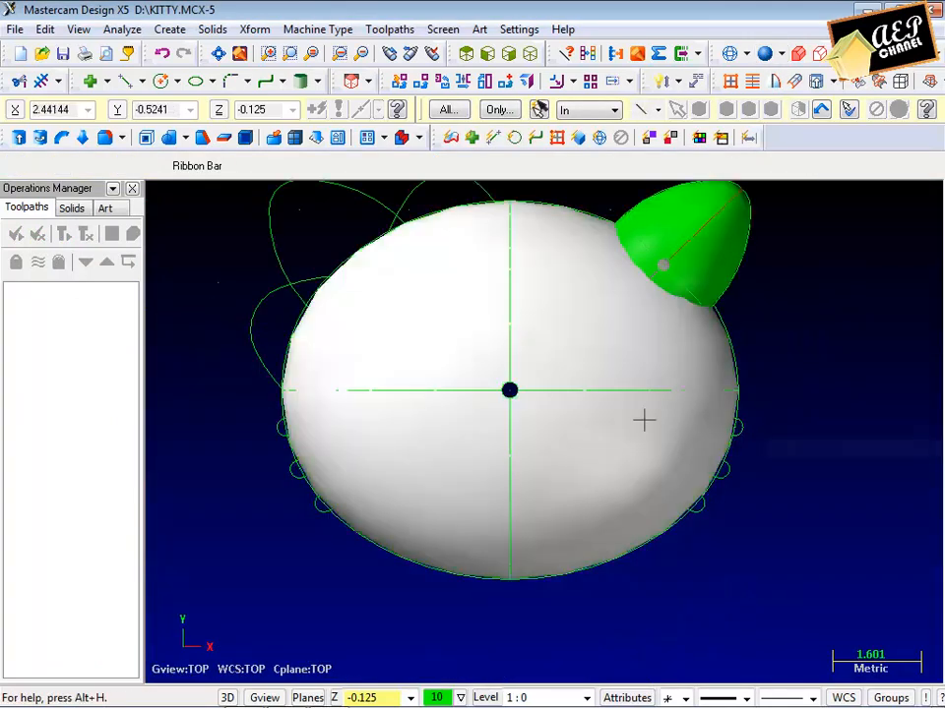
mouse_move(643, 421)
middle_mouse_down()
mouse_move(723, 221)
mouse_move(683, 291)
middle_mouse_up()
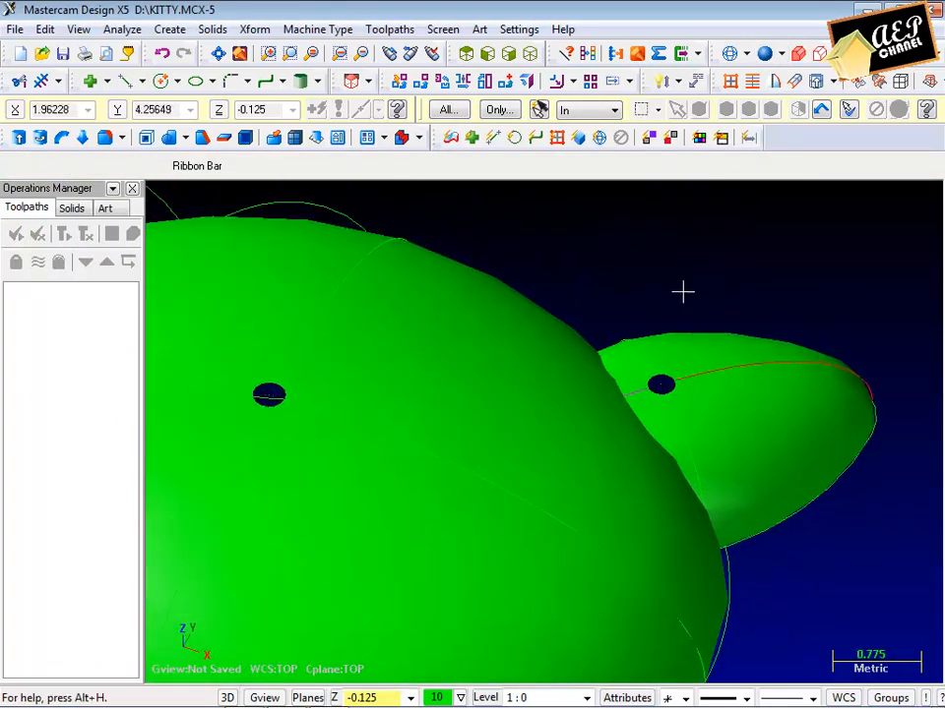
left_click(834, 82)
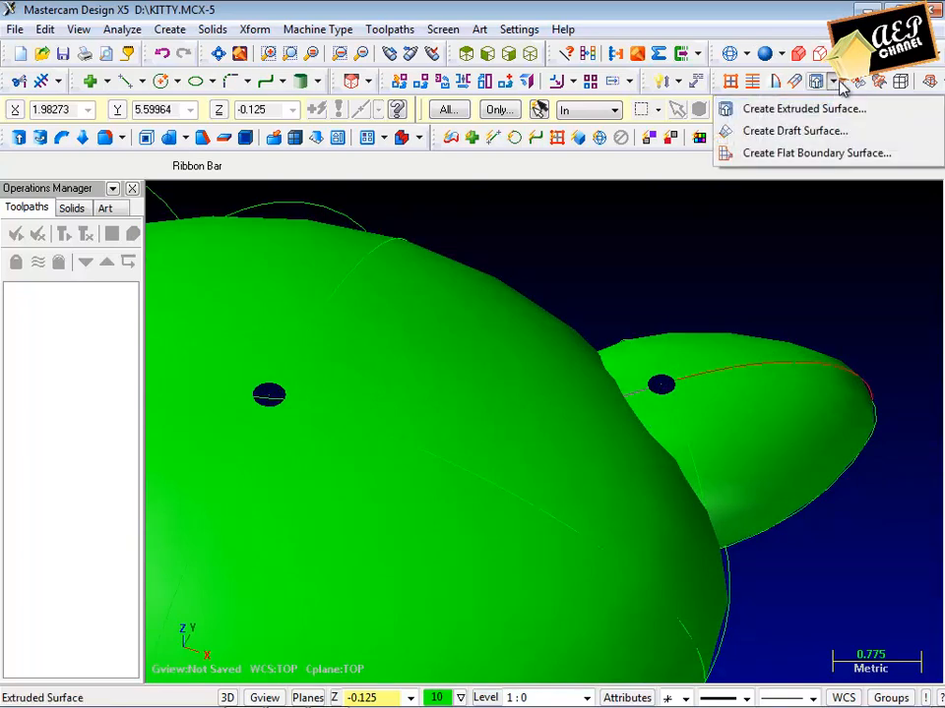
left_click(841, 86)
left_click(833, 81)
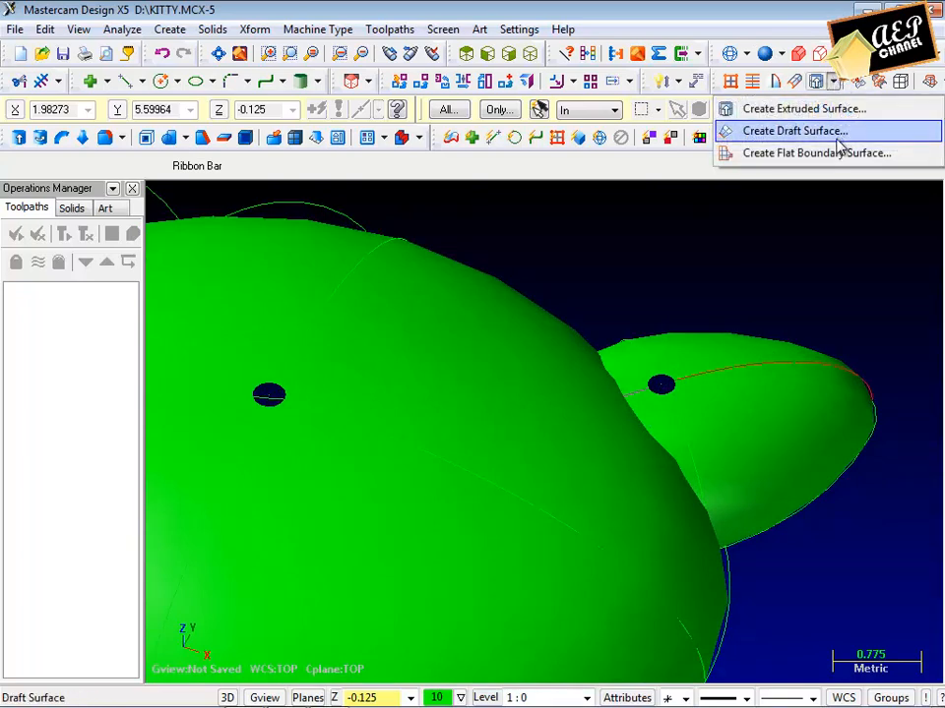
left_click(822, 153)
scroll(656, 421, "up", 1)
scroll(656, 417, "up", 2)
left_click(665, 370)
scroll(667, 370, "up", 2)
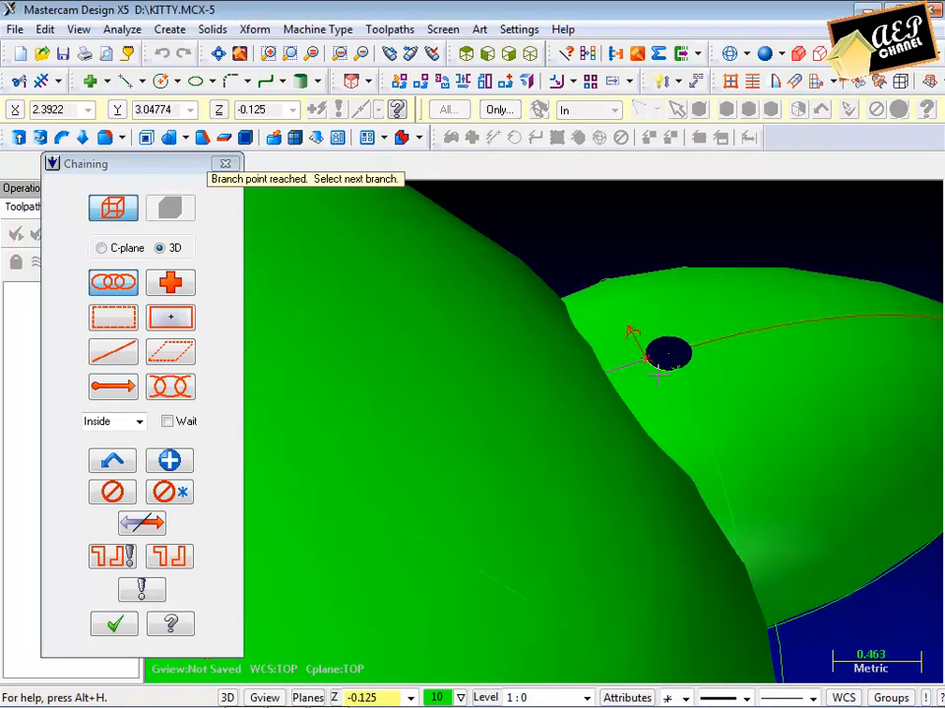
left_click(649, 350)
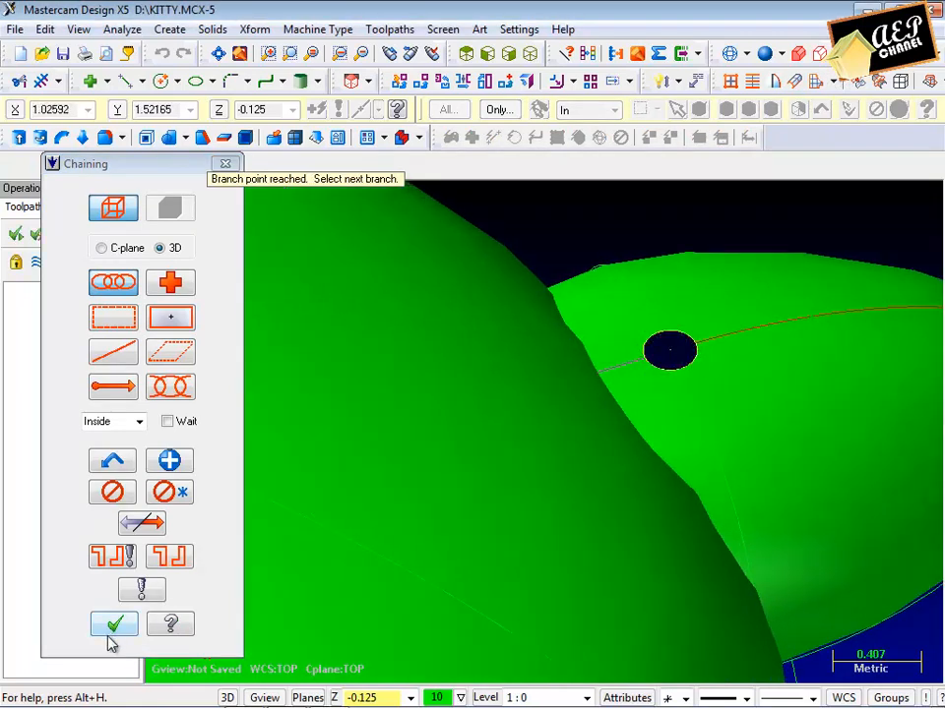
left_click(113, 625)
left_click(816, 166)
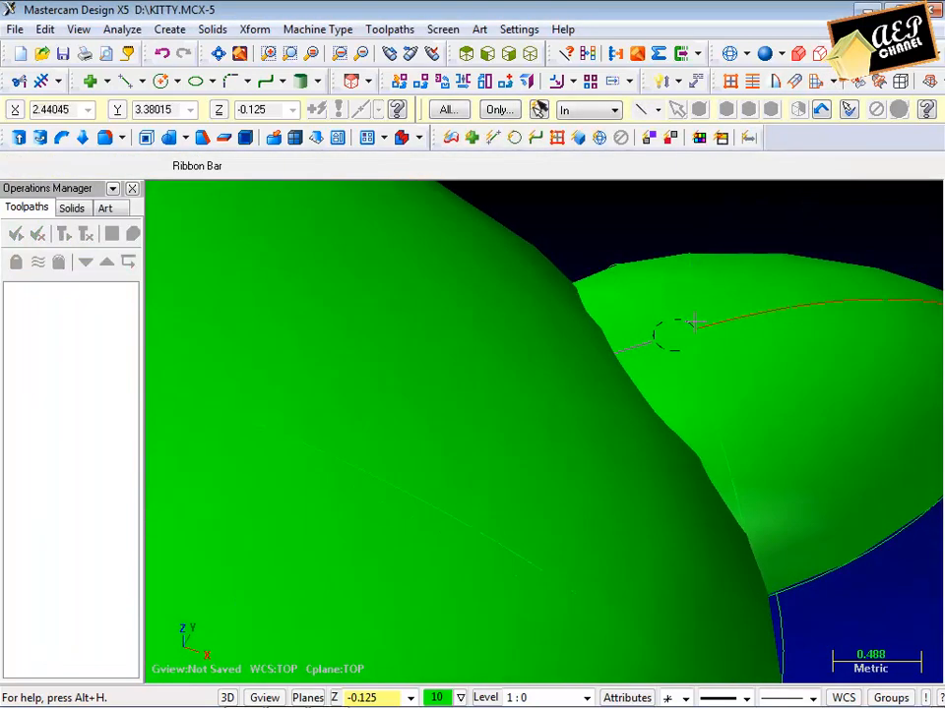
Step: Mirror a copy of the ear's net and flat surfaces to the other side of the face, about the X 0.0 axis
scroll(685, 379, "down", 3)
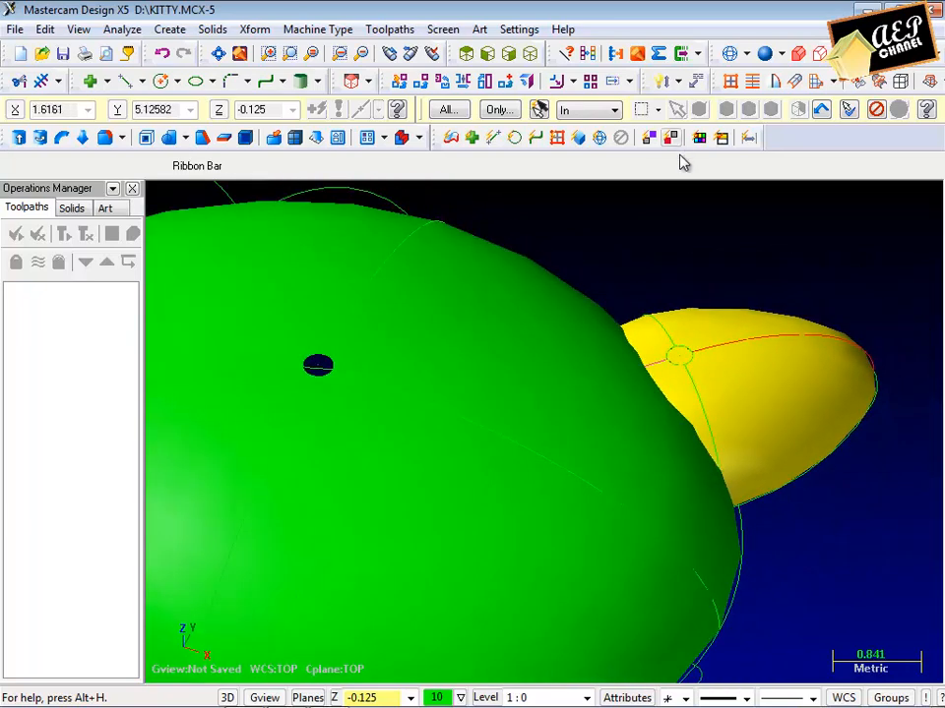
right_click(635, 252)
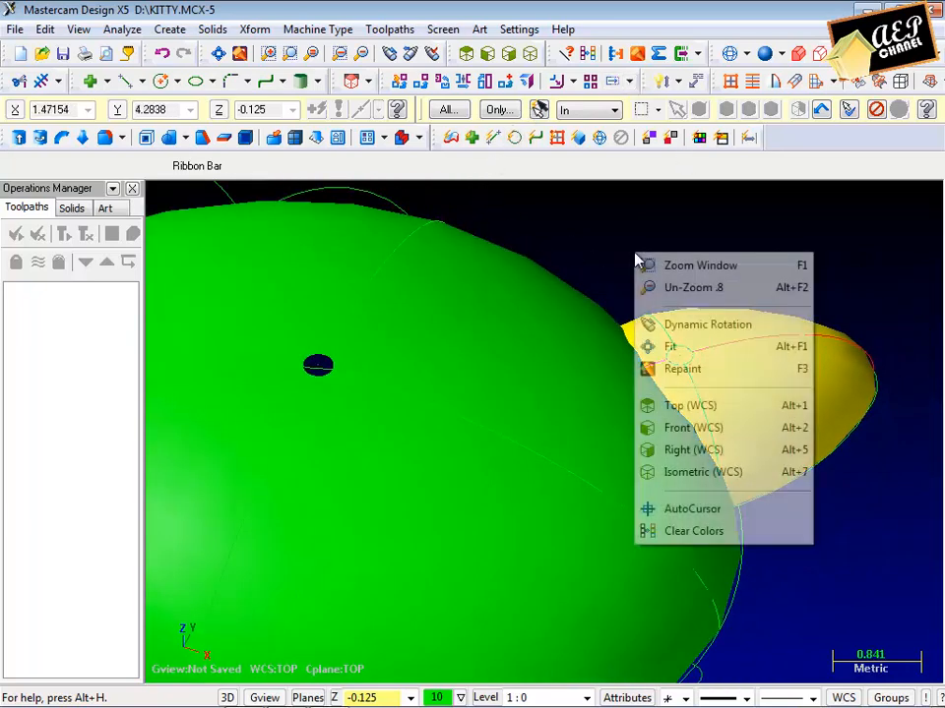
left_click(670, 407)
scroll(639, 335, "down", 1)
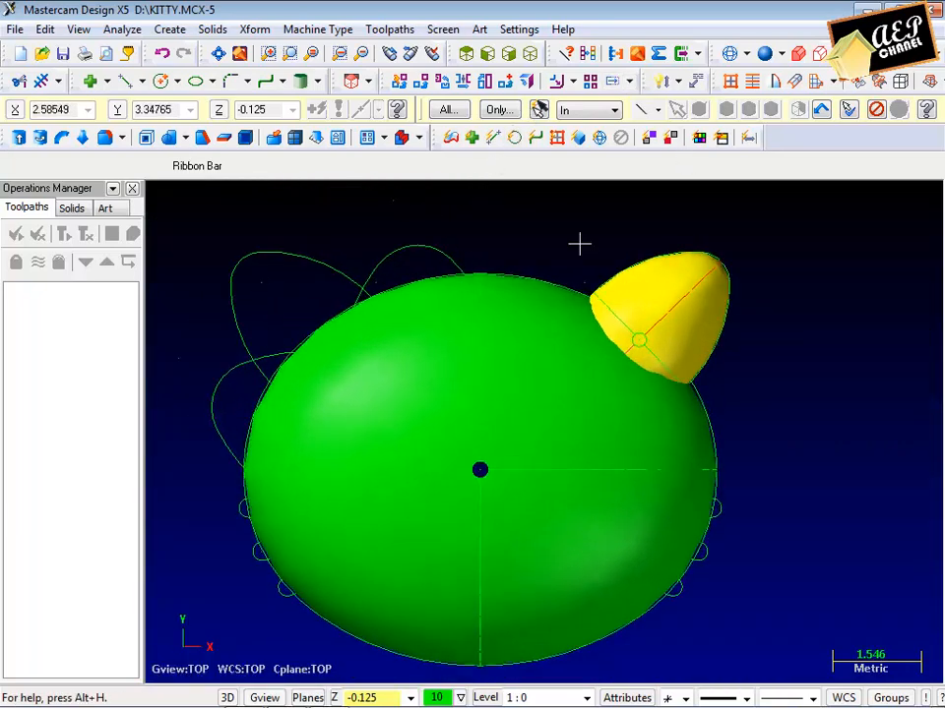
left_click(461, 81)
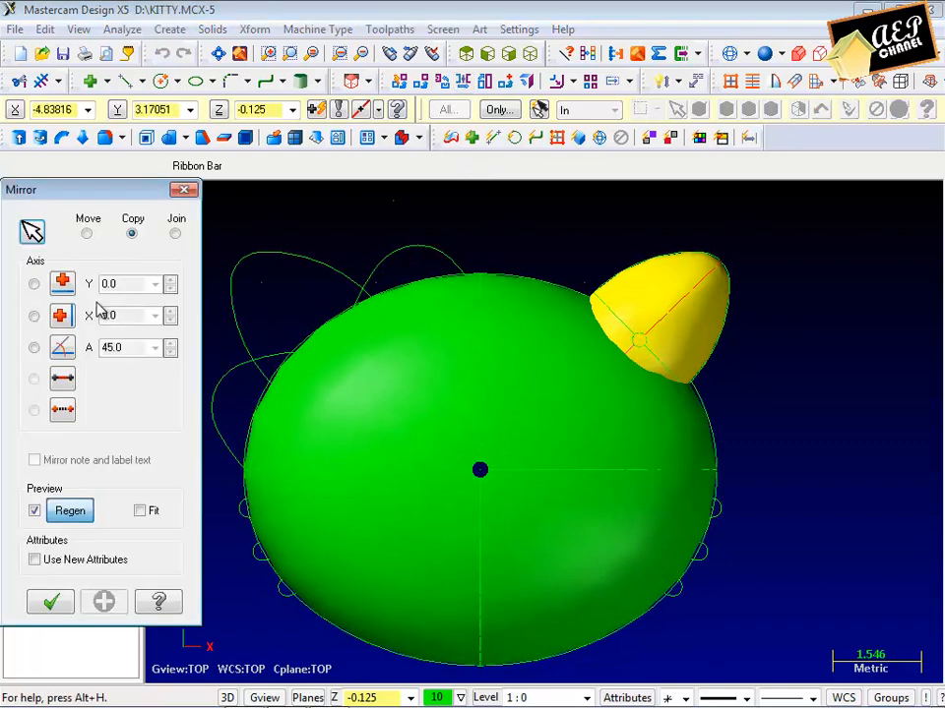
left_click(34, 316)
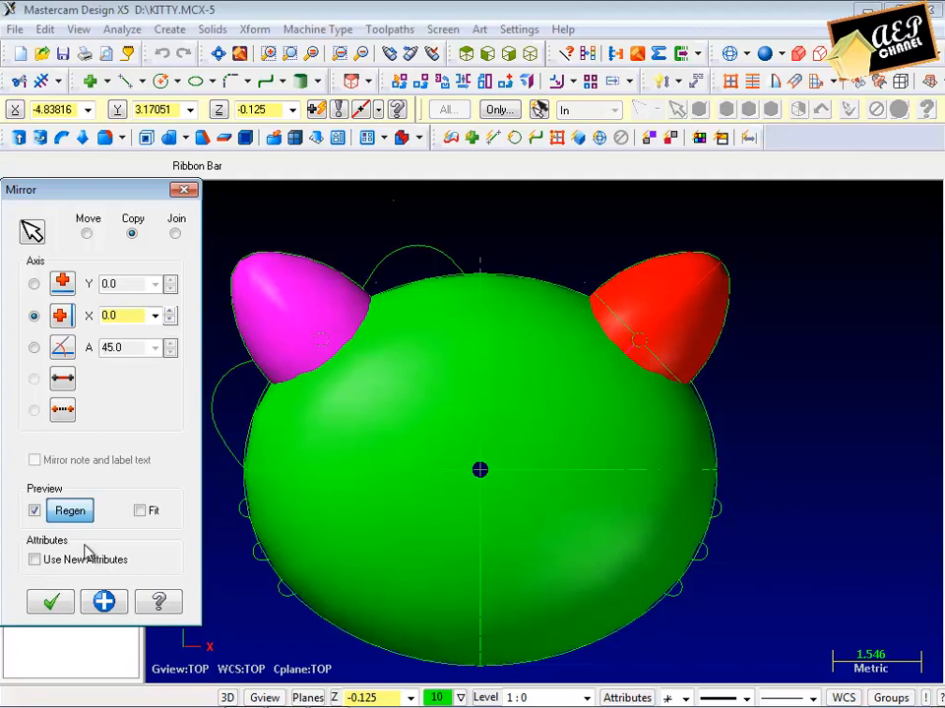
left_click(48, 603)
Step: Close the small round hole at the centre of the face surface with a flat boundary surface
scroll(481, 339, "up", 1)
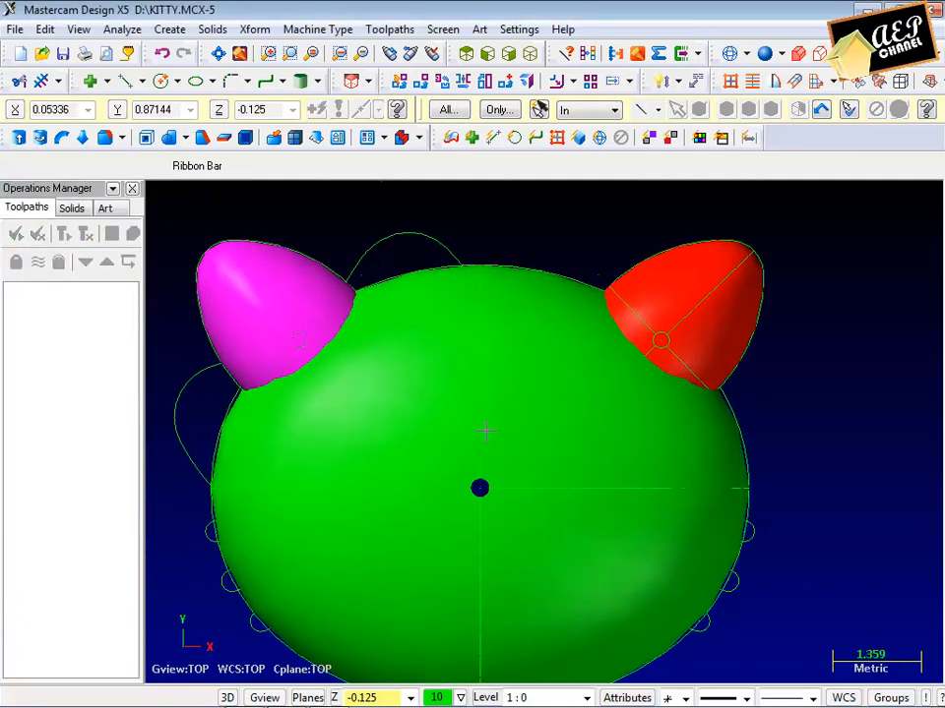
middle_click_drag(484, 430, 491, 398)
scroll(461, 411, "up", 4)
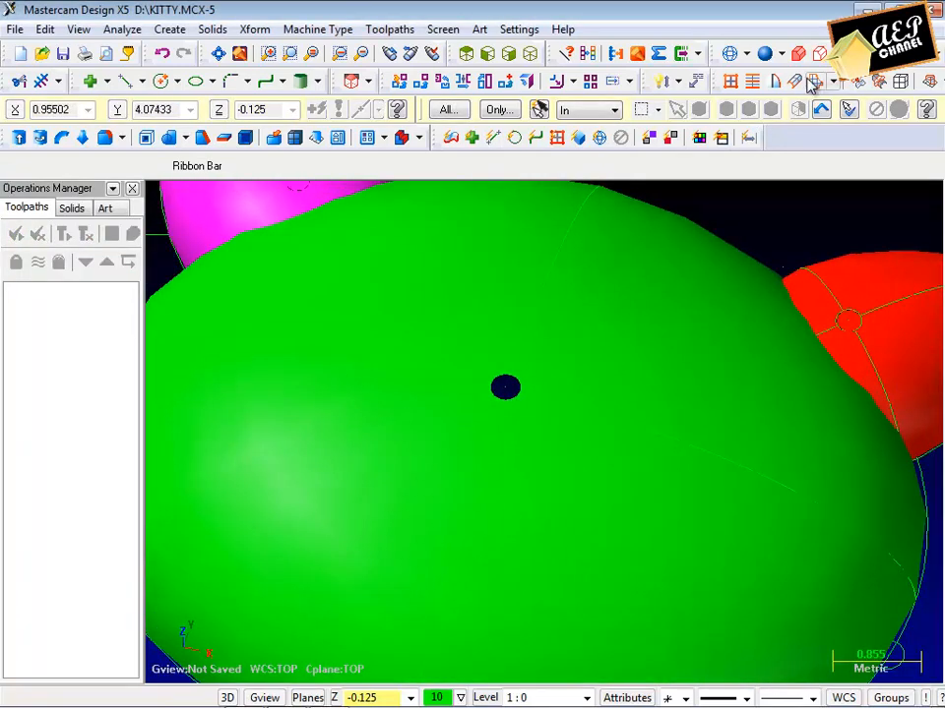
left_click(813, 83)
scroll(504, 386, "up", 3)
left_click(509, 385)
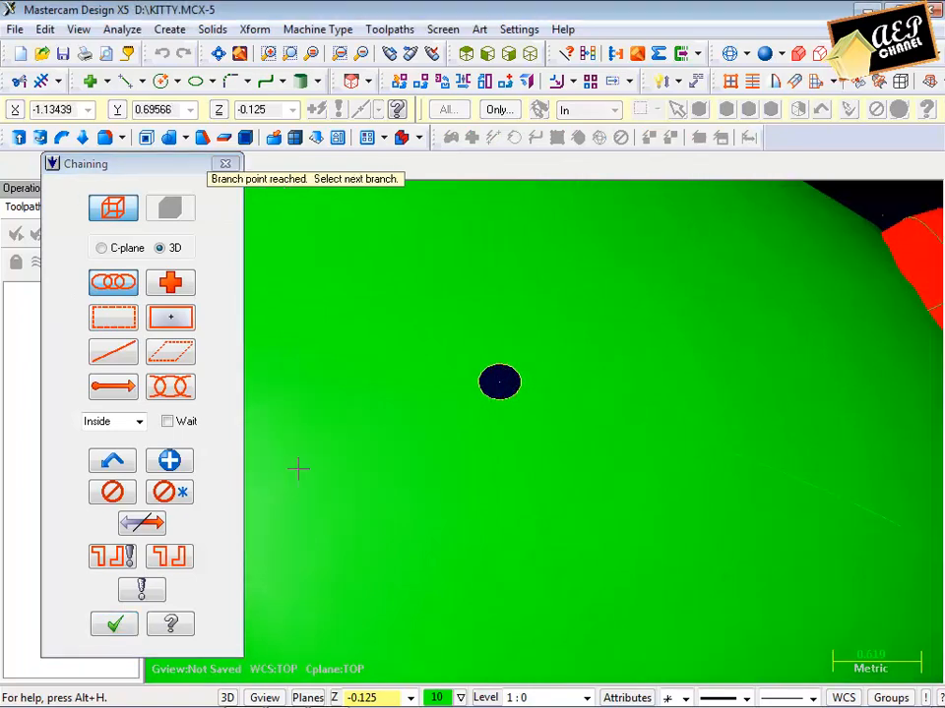
left_click(111, 627)
scroll(439, 474, "down", 5)
middle_click_drag(548, 306, 750, 522)
scroll(598, 237, "down", 2)
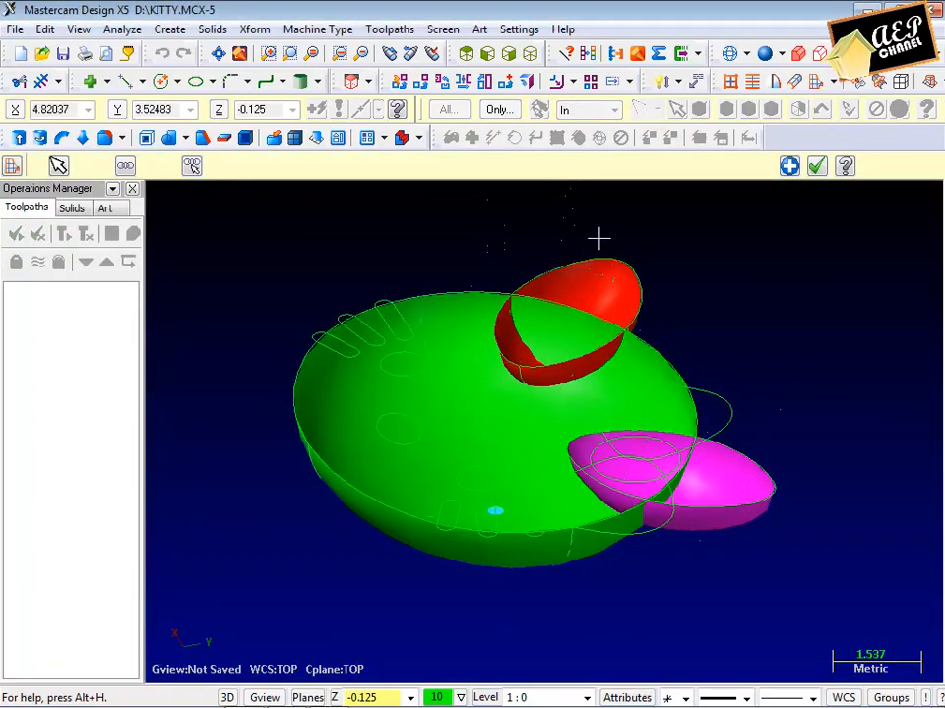
left_click(817, 168)
Step: Trim the face surface and the red ear surface to each other, keeping the main face area and the outer part of the ear
left_click(169, 29)
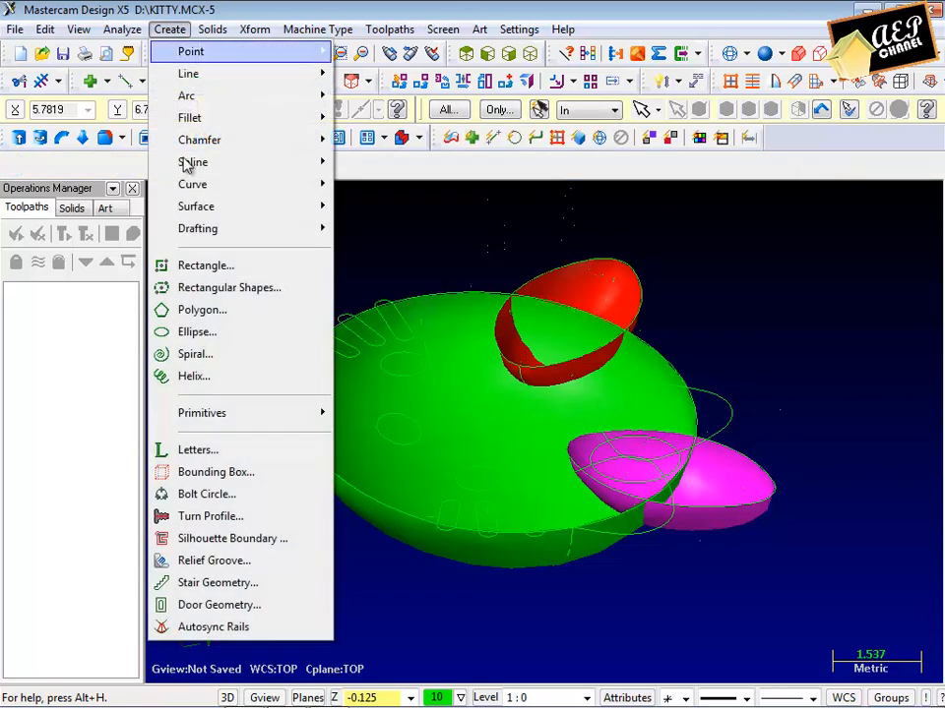
mouse_move(213, 209)
mouse_move(417, 438)
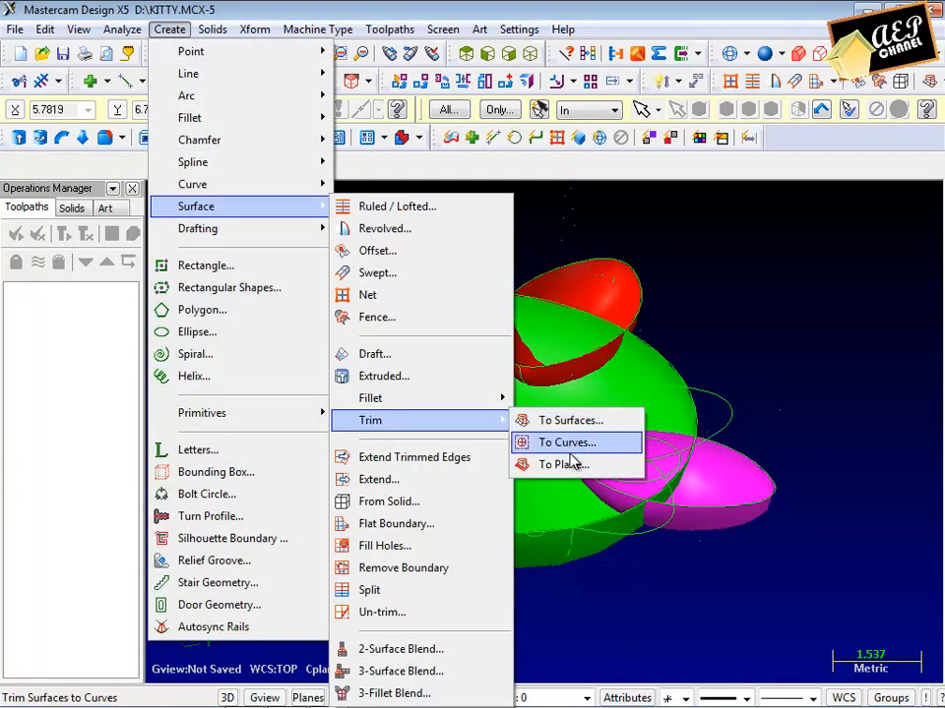
left_click(523, 420)
scroll(480, 411, "up", 2)
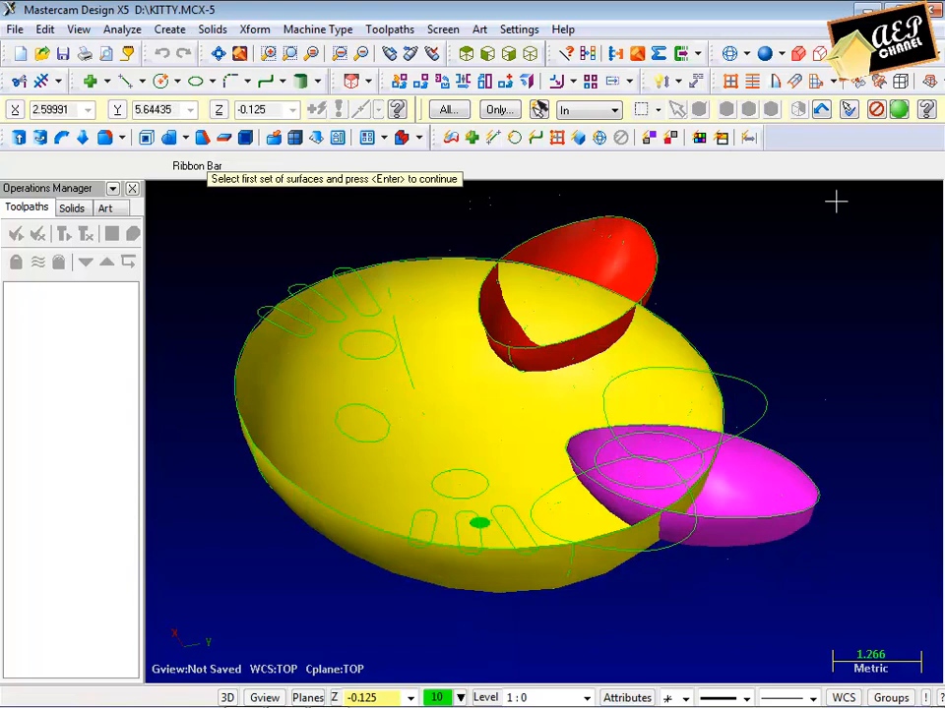
left_click(900, 112)
left_click(601, 246)
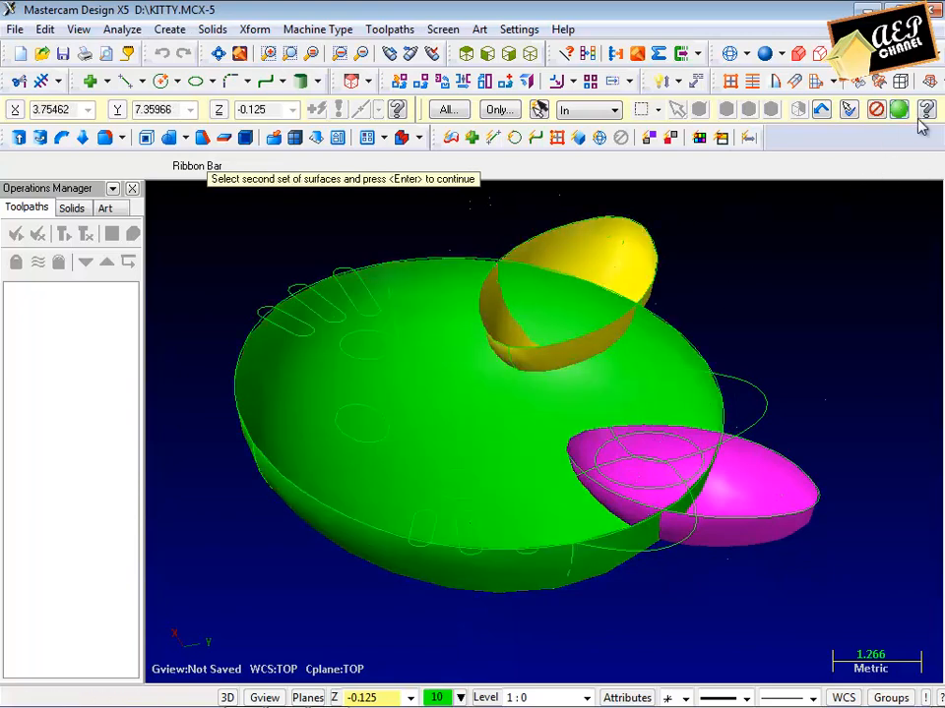
left_click(900, 111)
left_click(438, 304)
left_click(445, 323)
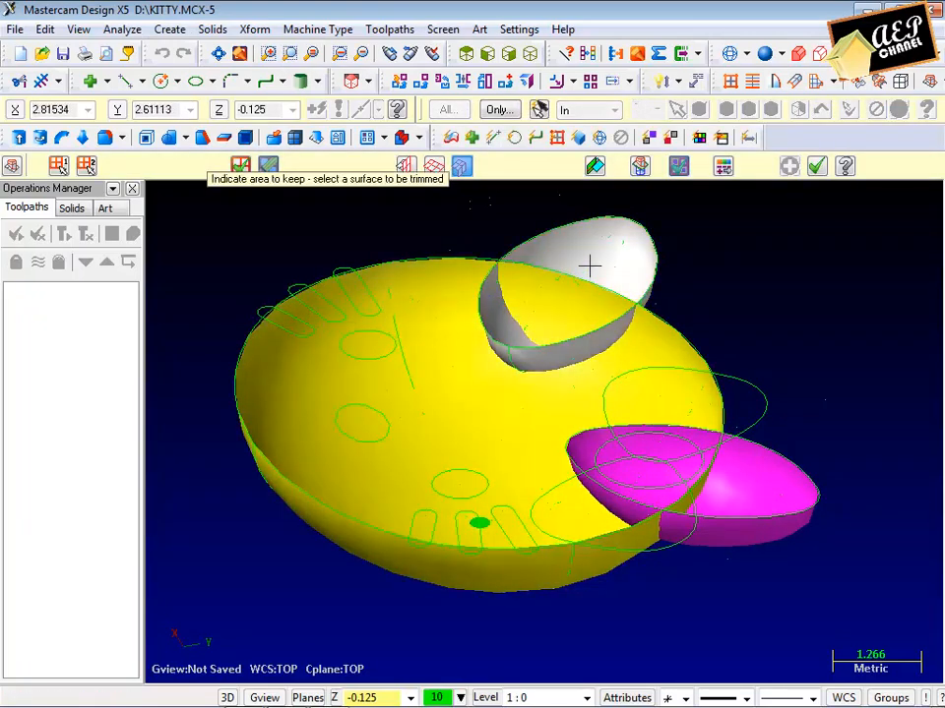
left_click(589, 266)
left_click(609, 248)
middle_click_drag(609, 248, 748, 315)
left_click(790, 168)
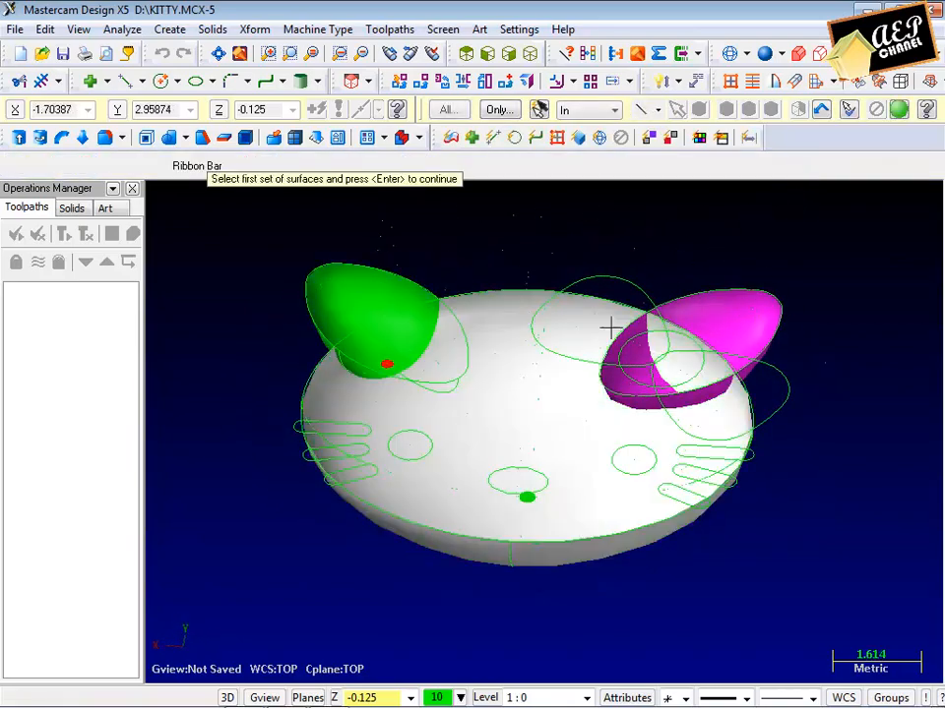
Step: Trim the face surface and the magenta ear surface to each other, keeping the main face area and the ear's outer part
left_click(527, 352)
left_click(904, 113)
left_click(738, 305)
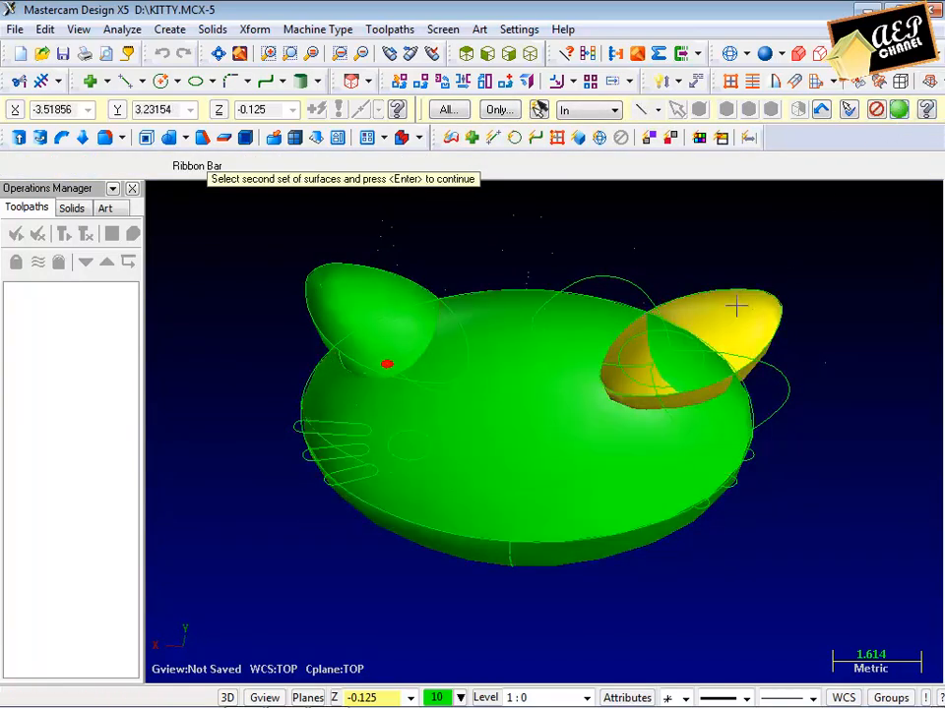
left_click(904, 114)
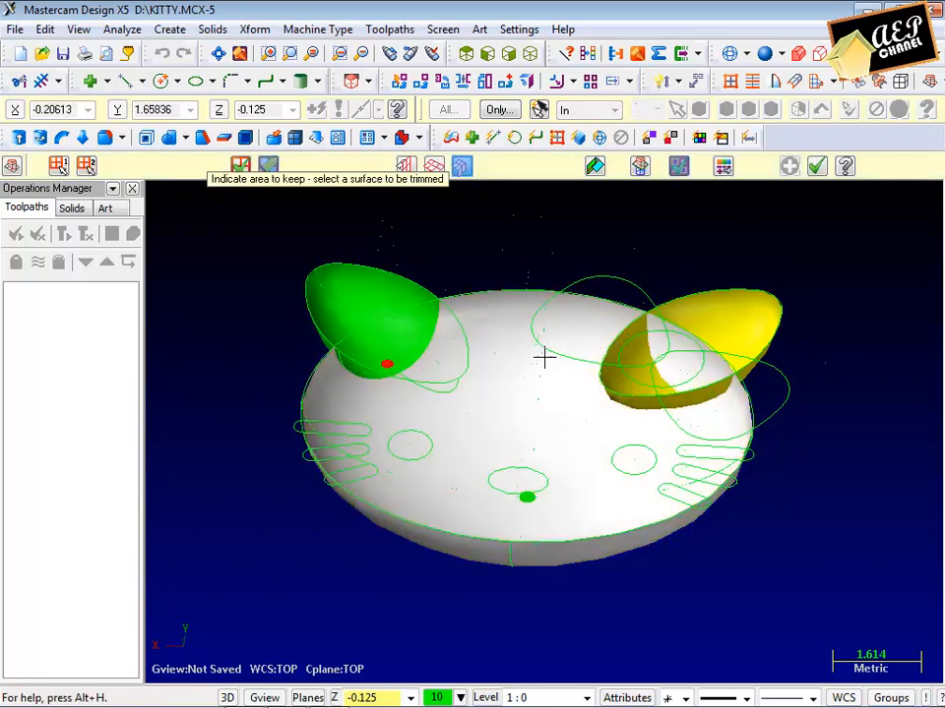
left_click(531, 396)
left_click(531, 395)
left_click(677, 363)
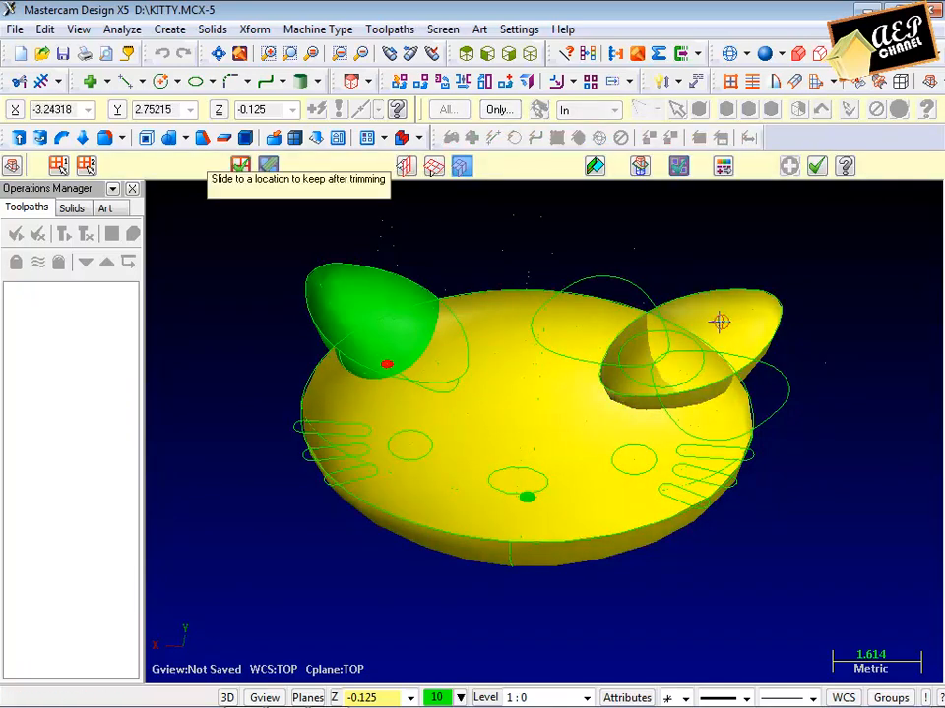
left_click(719, 320)
middle_click_drag(662, 381, 405, 92)
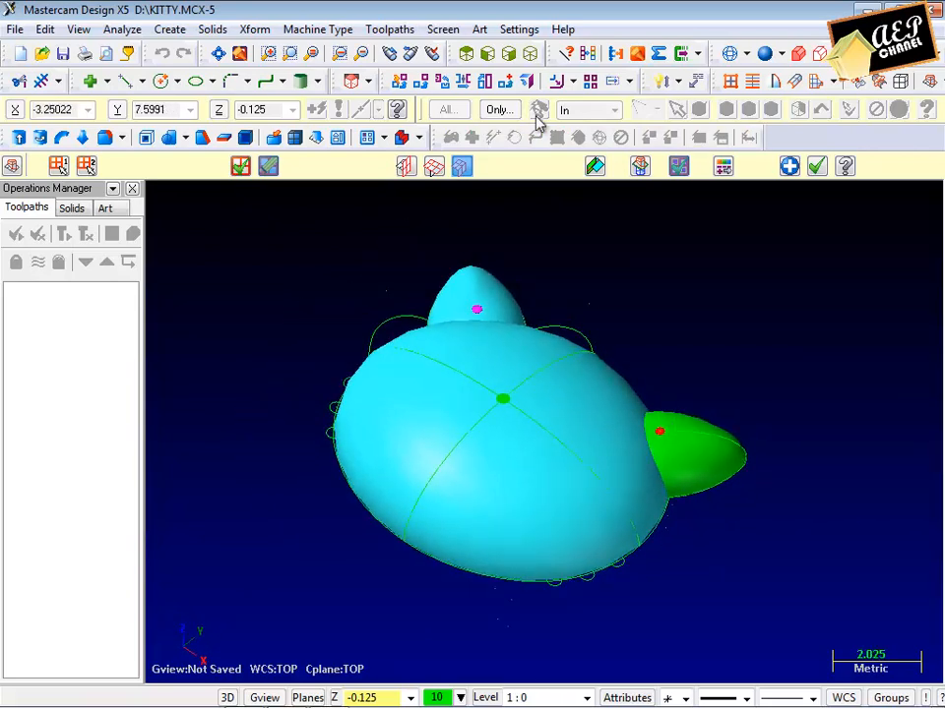
Step: Stitch the trimmed face and ear surfaces into a solid body without creating edge curves on the open edges
left_click(213, 30)
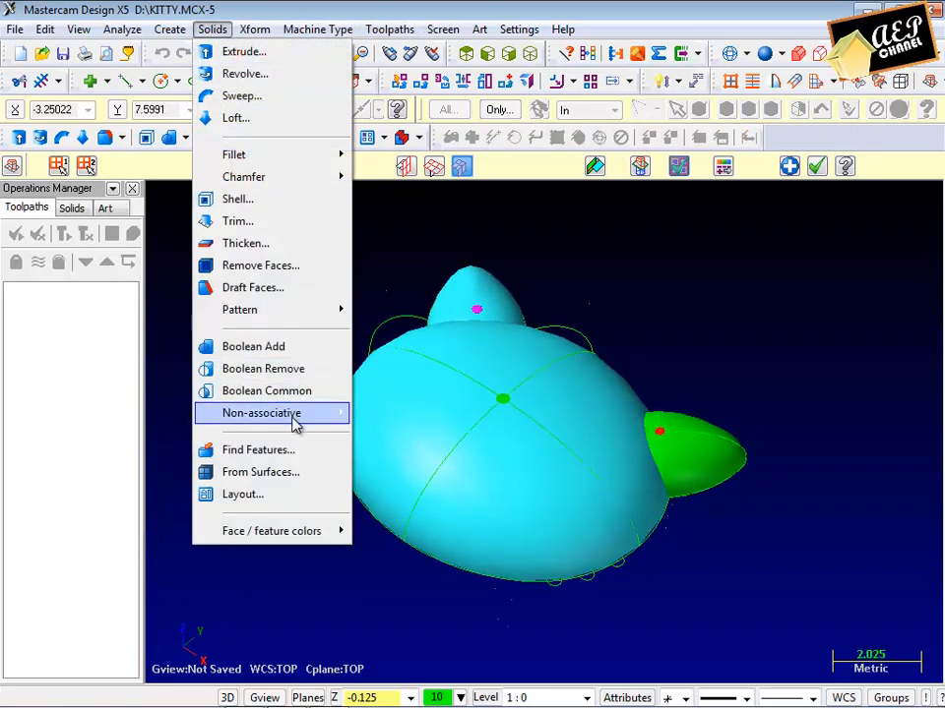
left_click(285, 472)
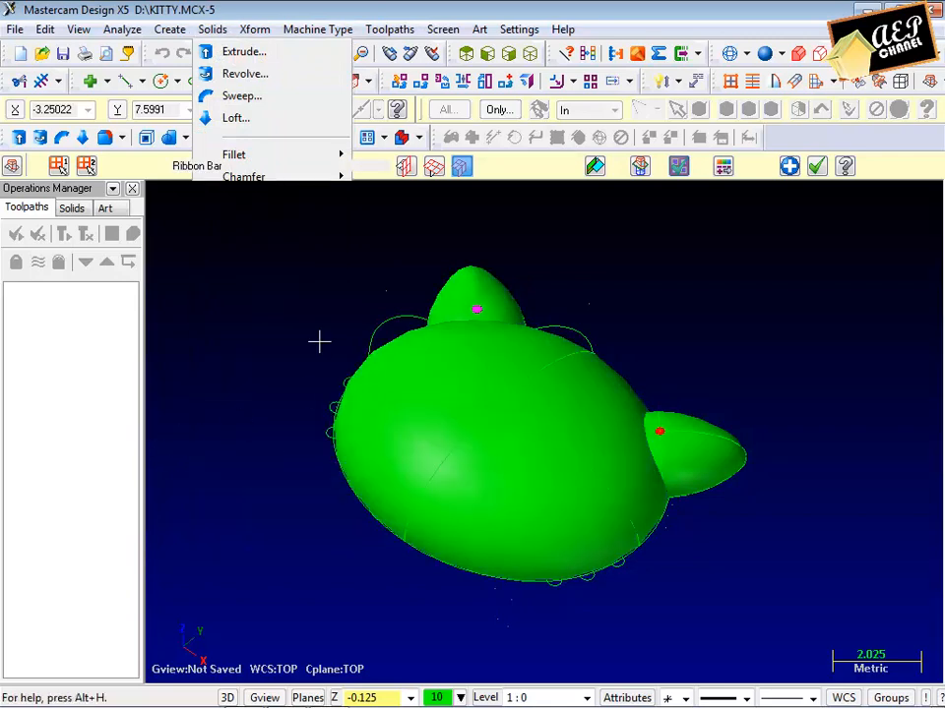
left_click(108, 500)
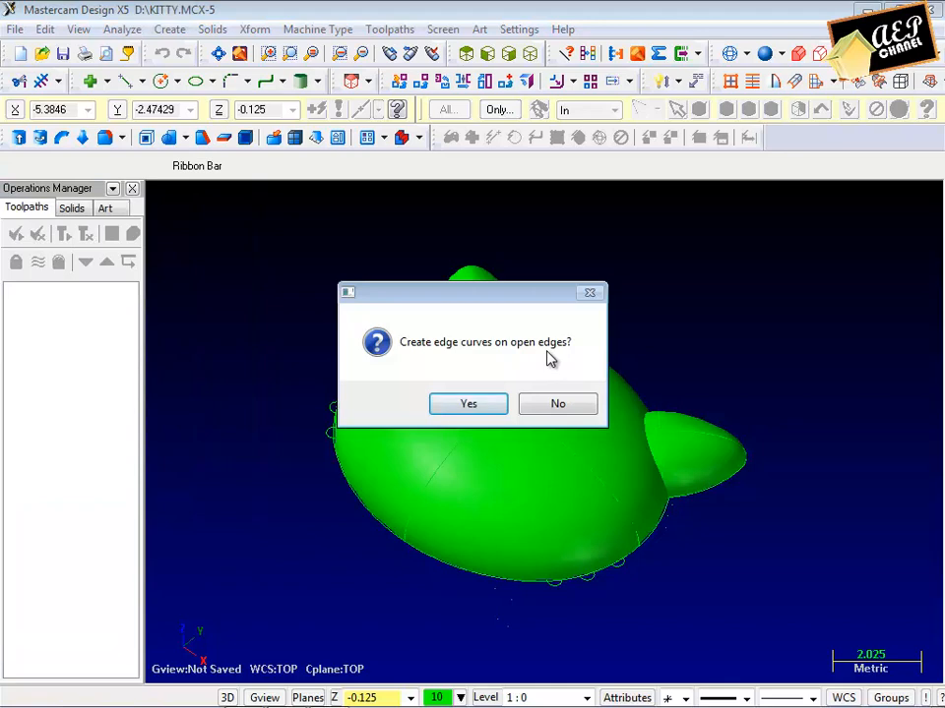
left_click(555, 401)
middle_click_drag(555, 401, 590, 383)
scroll(626, 304, "down", 1)
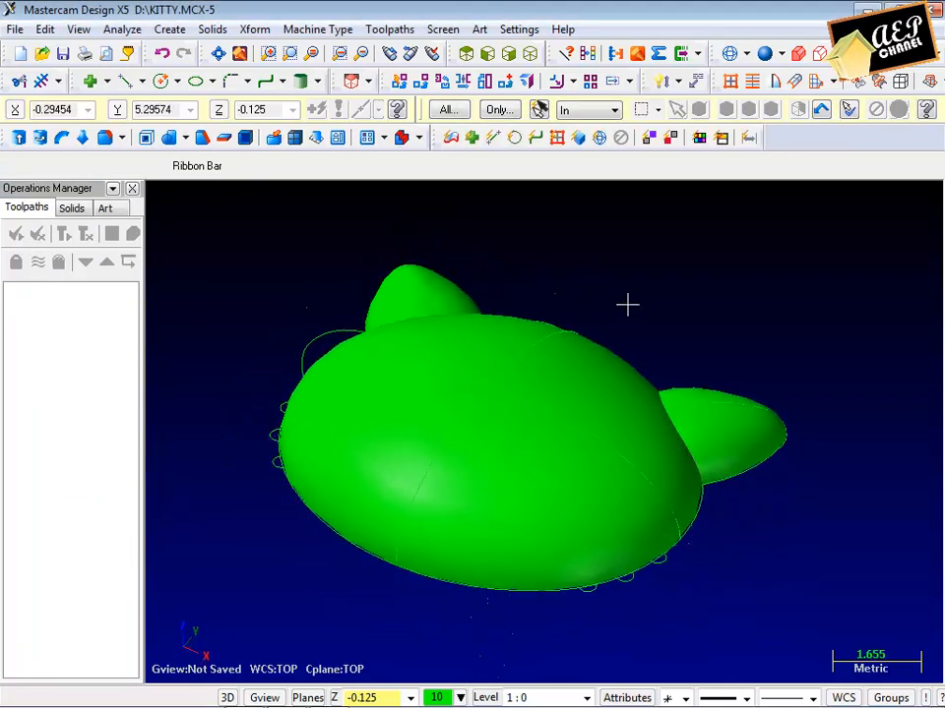
Step: Mirror a copy of the stitched head about the Y 0.0 axis in the Front construction plane to form the back half
left_click(584, 389)
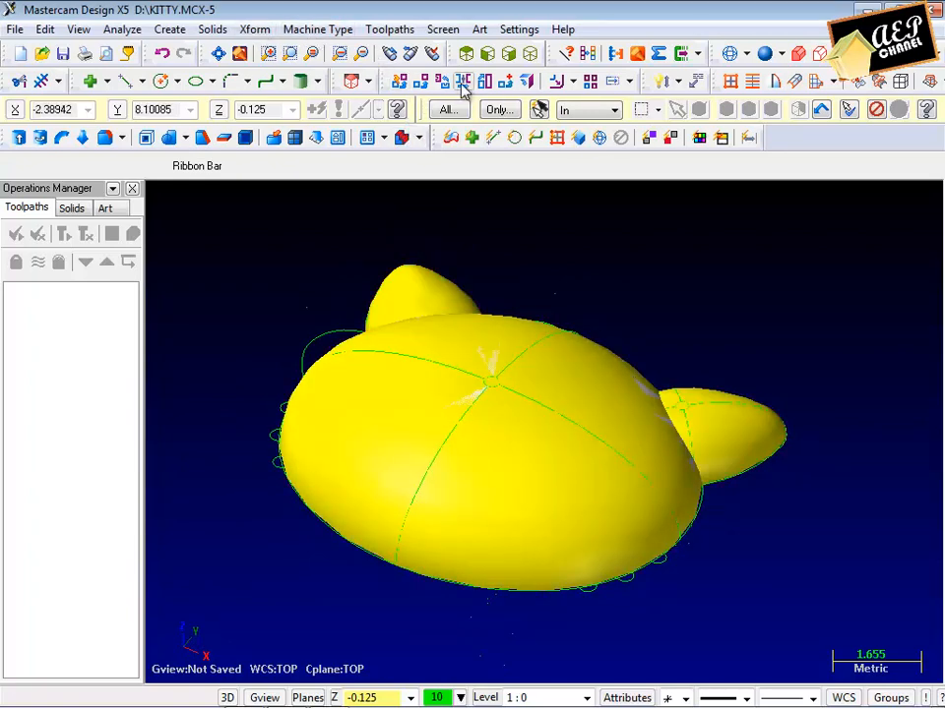
left_click(462, 83)
left_click(34, 285)
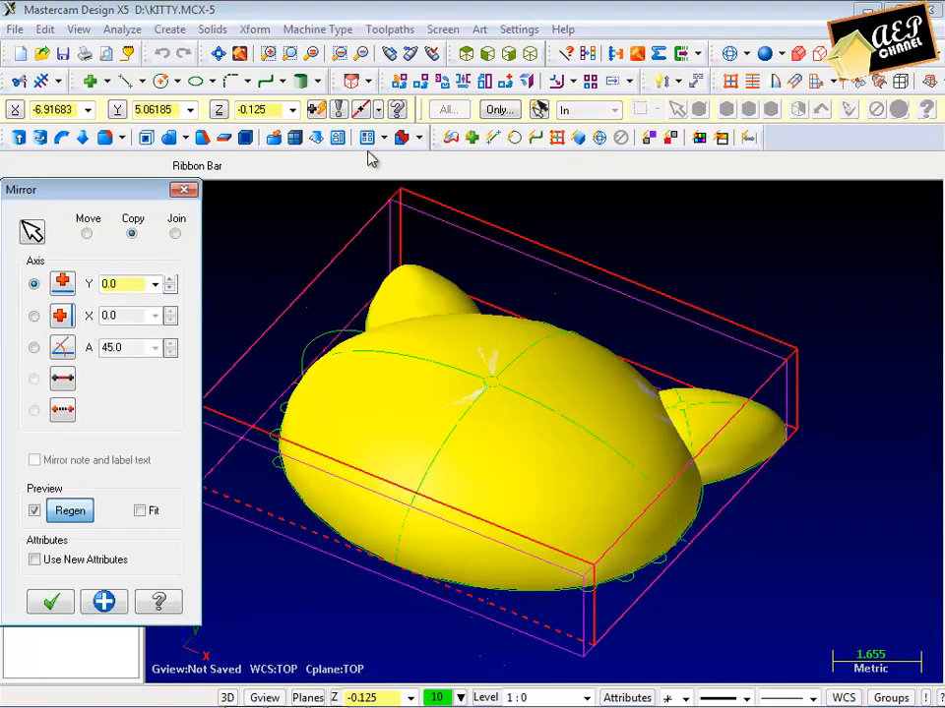
left_click(367, 81)
left_click(395, 129)
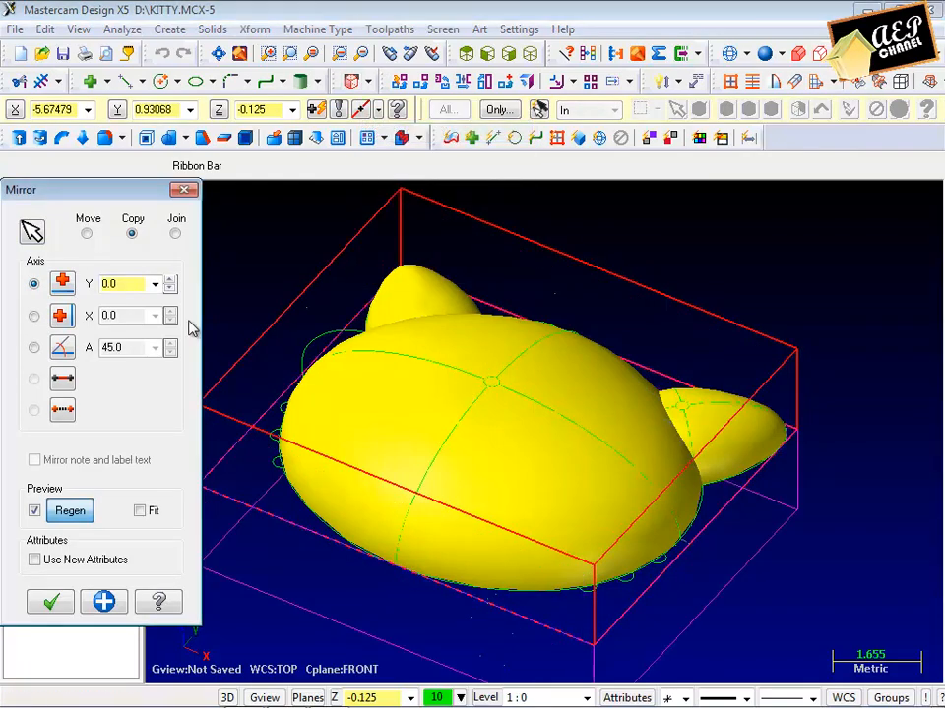
left_click(51, 601)
middle_click_drag(474, 434, 599, 392)
Step: Blank all wireframe entities, including points, lines, arcs and splines
left_click(442, 29)
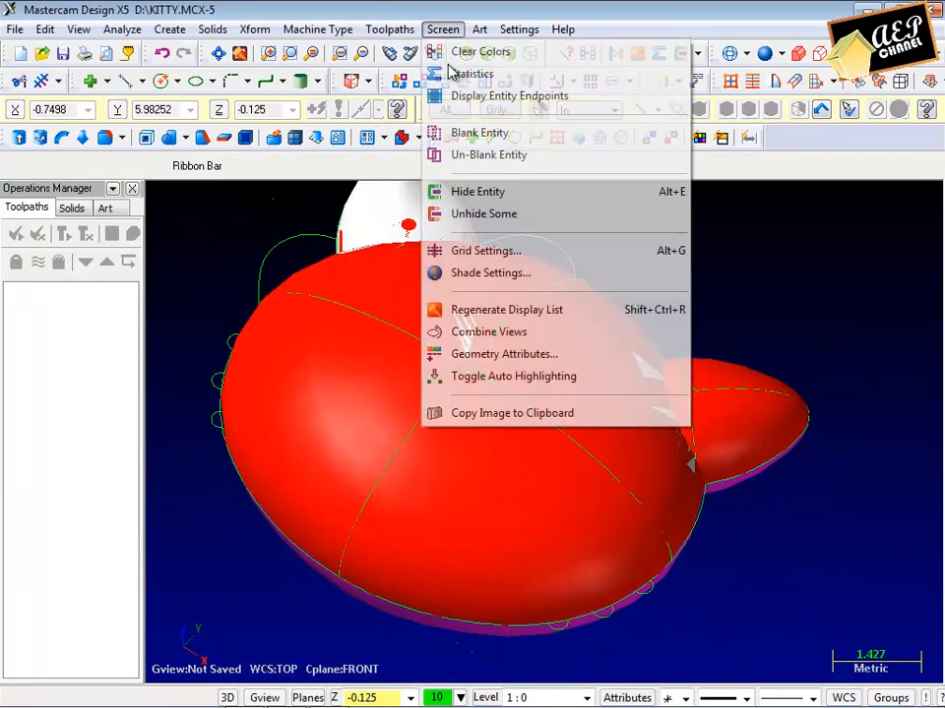
left_click(476, 131)
left_click(444, 112)
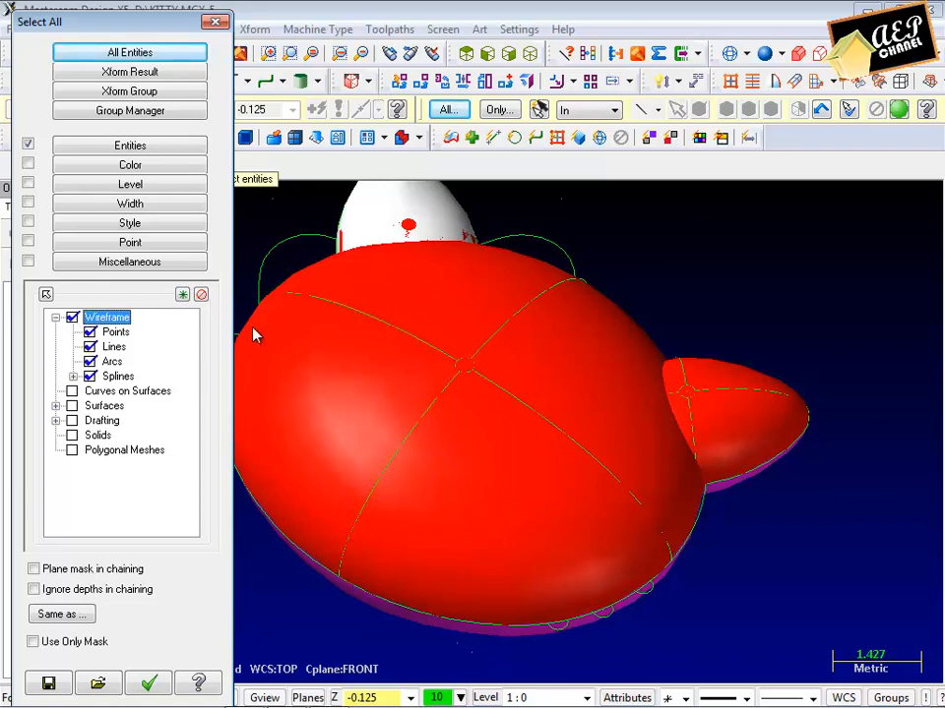
left_click(142, 680)
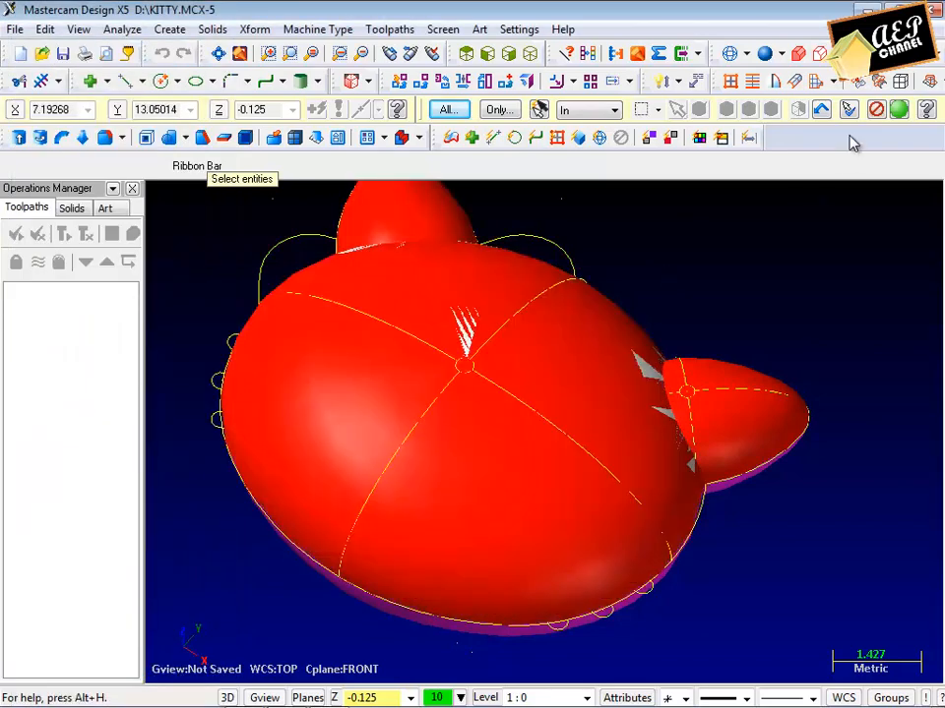
left_click(899, 109)
mouse_move(711, 321)
middle_mouse_down()
mouse_move(707, 301)
mouse_move(700, 324)
middle_mouse_up()
scroll(699, 430, "up", 2)
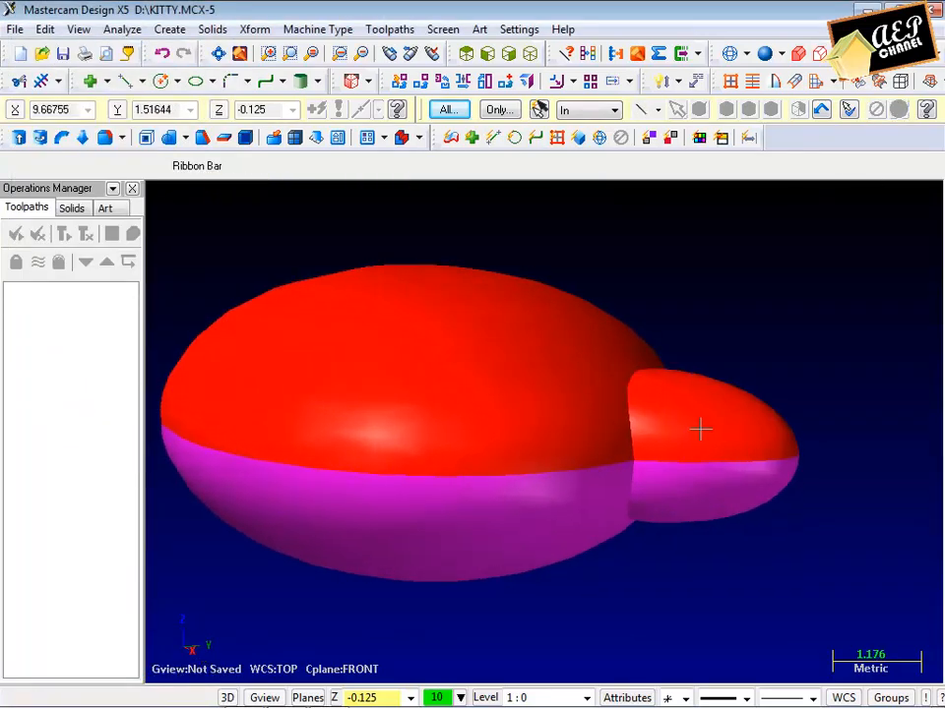
Step: Stitch both head halves into one solid with an edge tolerance of 0.075, using surface colours and deleting the originals
left_click(211, 29)
left_click(258, 474)
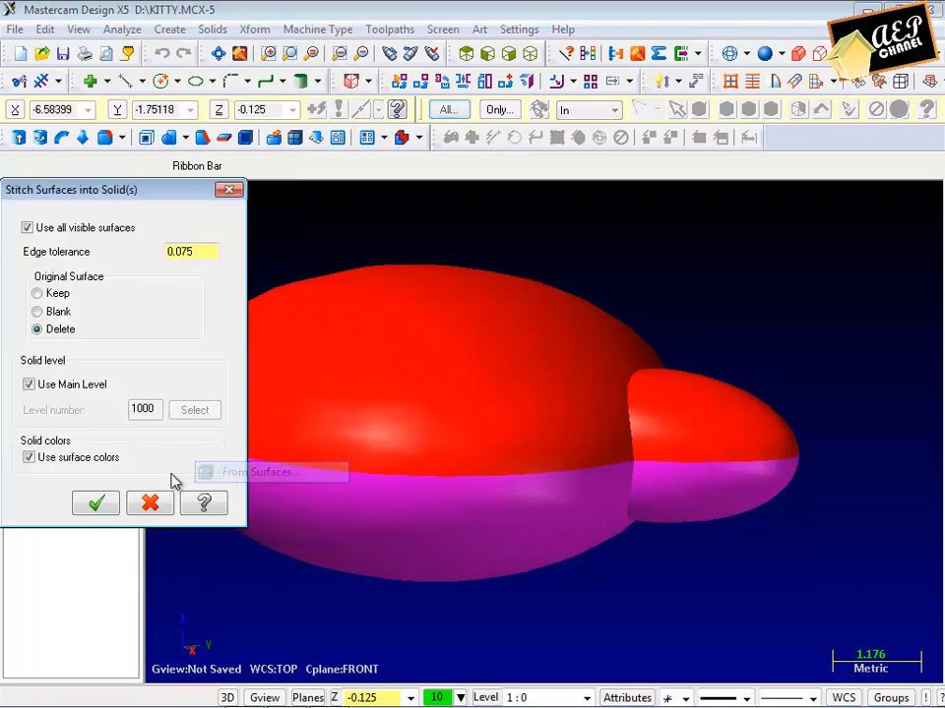
left_click(96, 503)
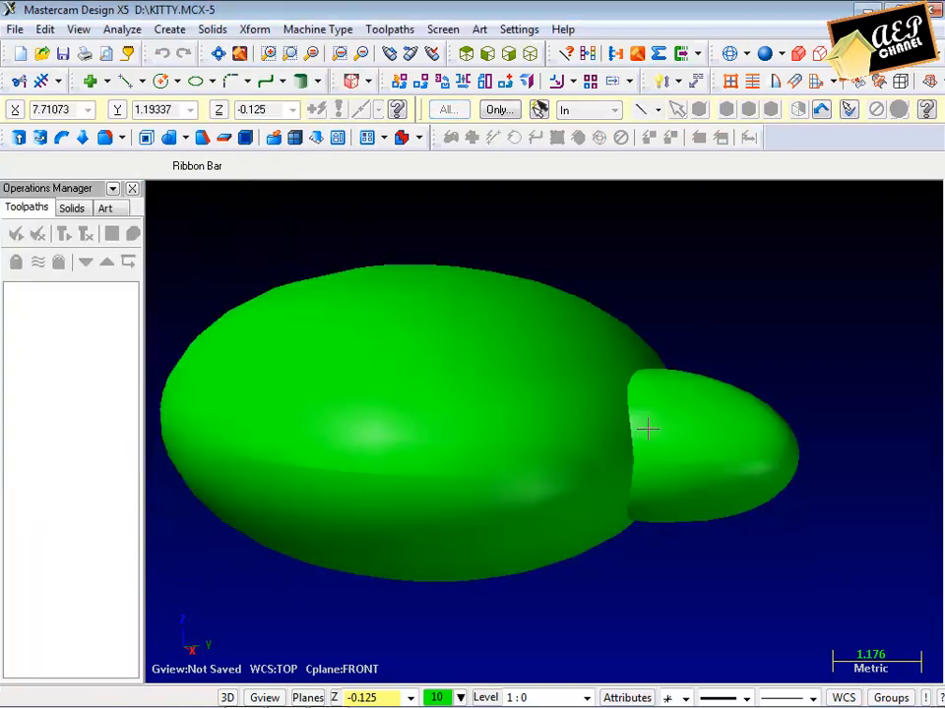
scroll(632, 282, "down", 2)
middle_click_drag(646, 296, 524, 335)
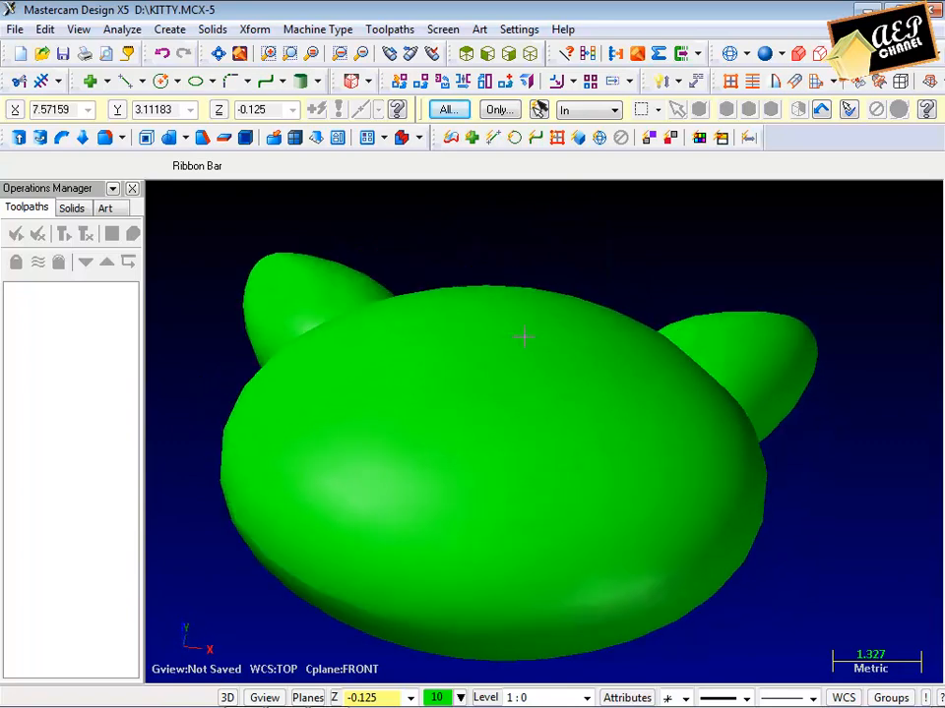
Step: Analyze the properties of the head solid and change its colour to white, number 15
left_click(525, 337)
scroll(699, 365, "down", 2)
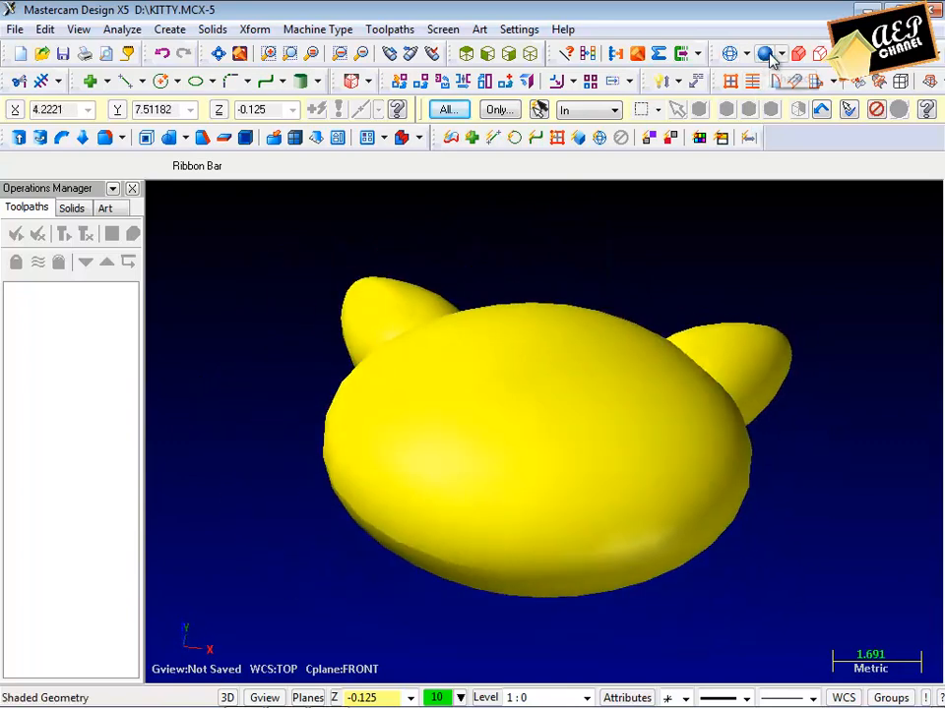
left_click(566, 55)
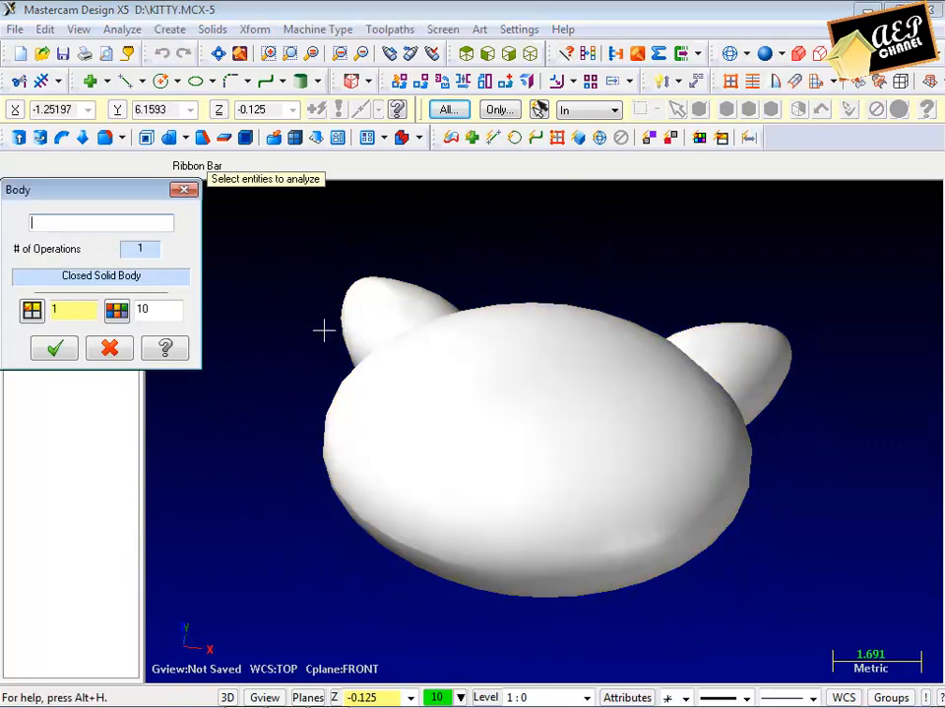
left_click(116, 310)
left_click(327, 284)
left_click(262, 620)
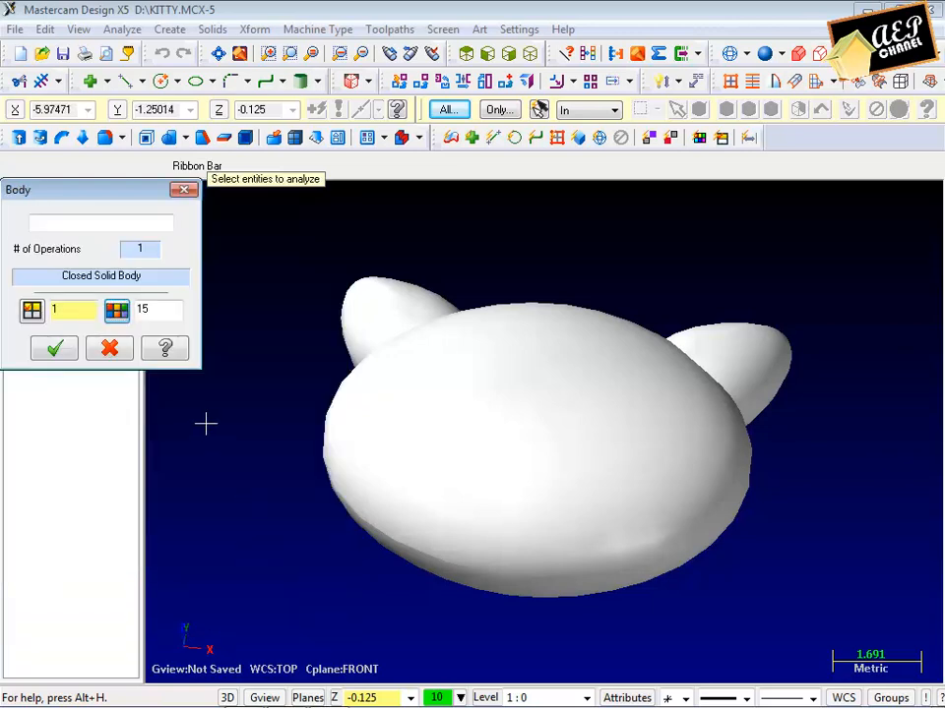
left_click(56, 354)
middle_click_drag(472, 394, 650, 474)
scroll(646, 540, "up", 4)
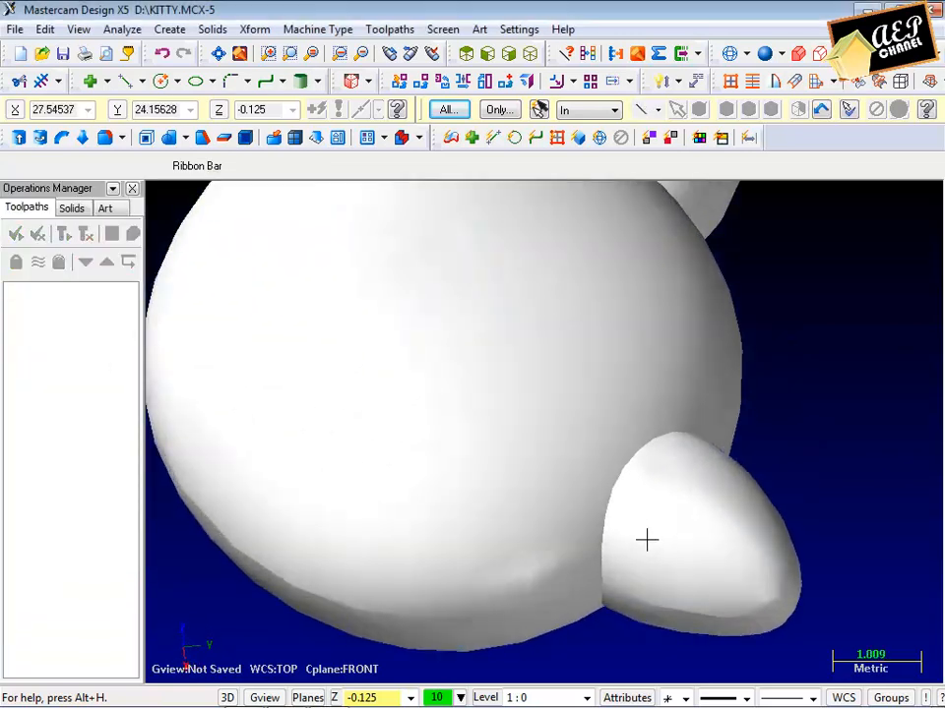
middle_click_drag(645, 539, 645, 471)
scroll(646, 470, "up", 2)
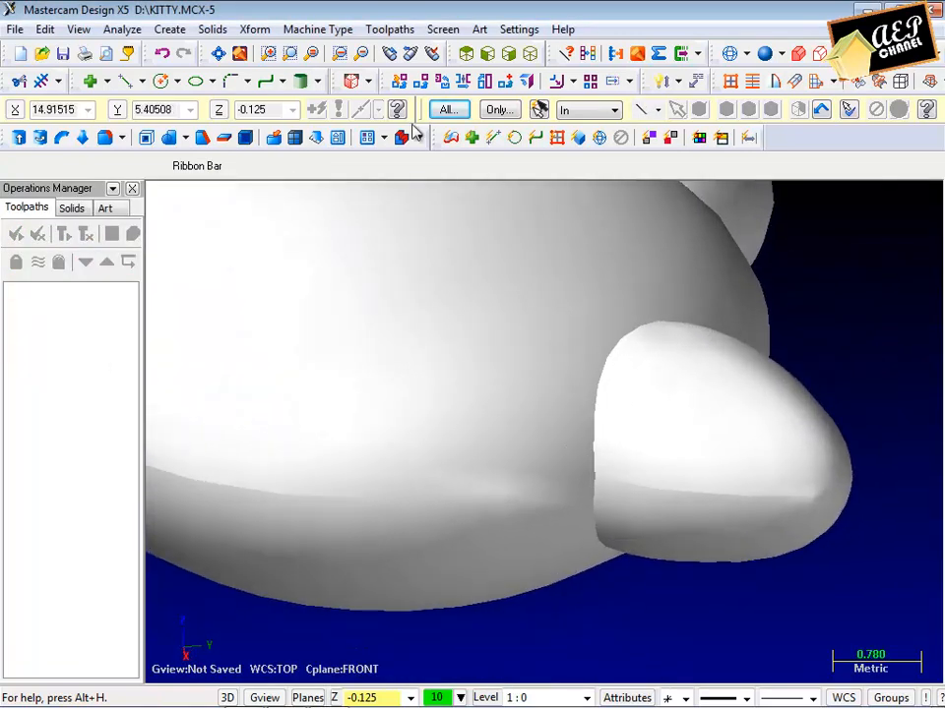
left_click(212, 30)
mouse_move(238, 155)
left_click(407, 155)
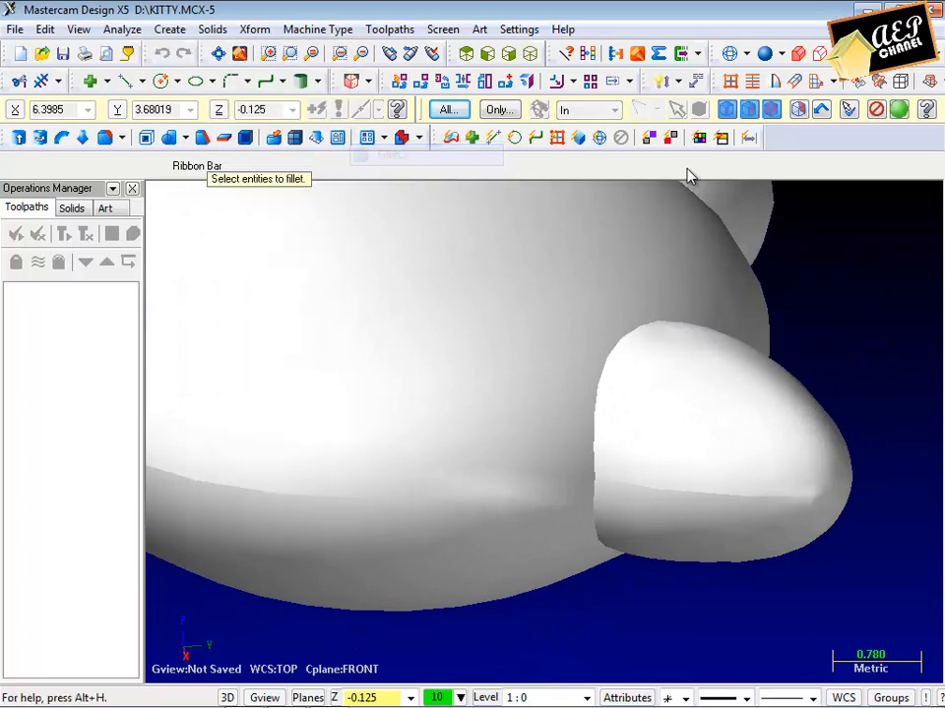
scroll(599, 463, "up", 2)
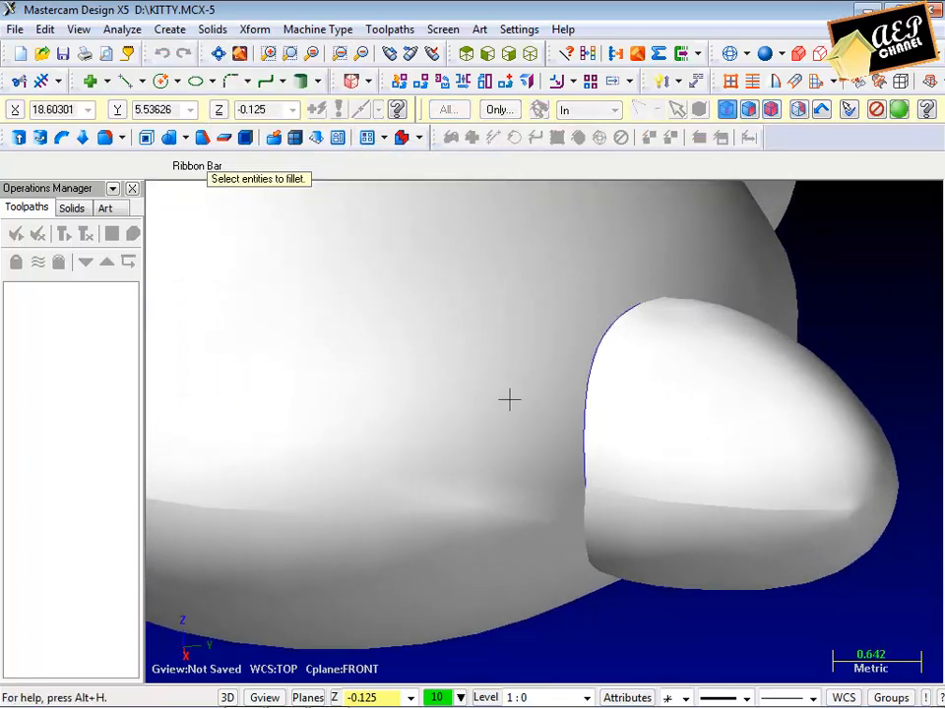
middle_click_drag(508, 399, 474, 483)
scroll(378, 404, "down", 1)
scroll(475, 484, "down", 1)
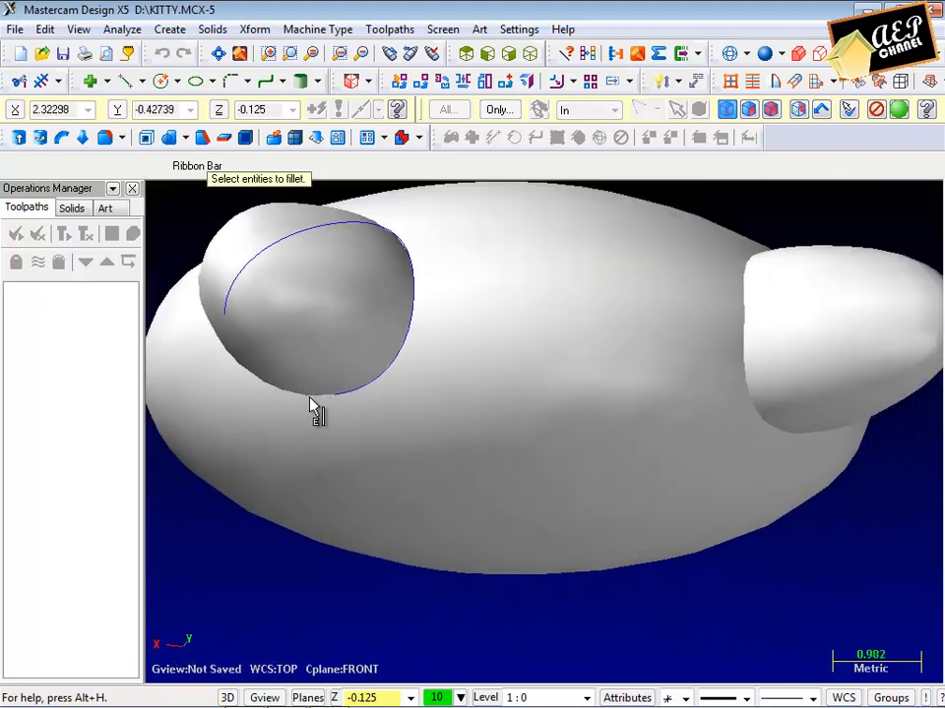
scroll(310, 433, "down", 1)
scroll(308, 448, "up", 4)
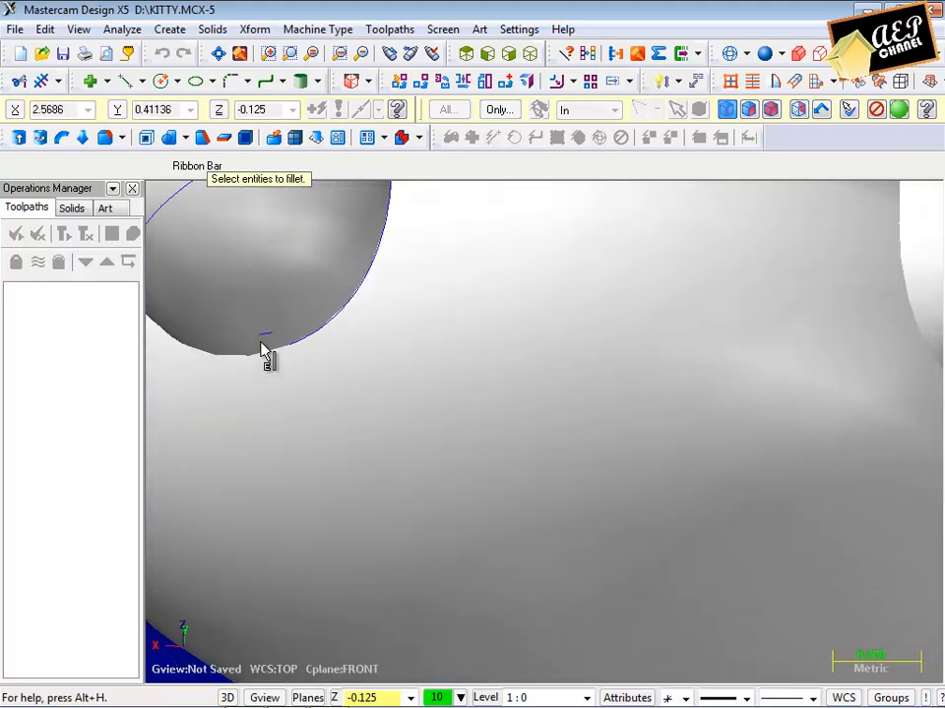
key("alt+s")
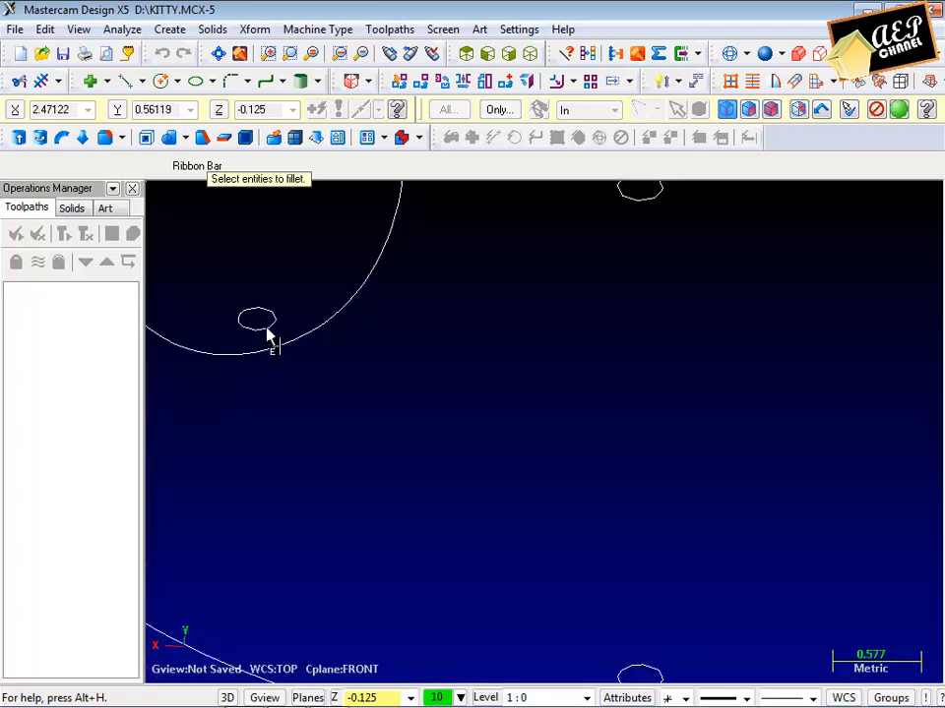
scroll(266, 339, "up", 1)
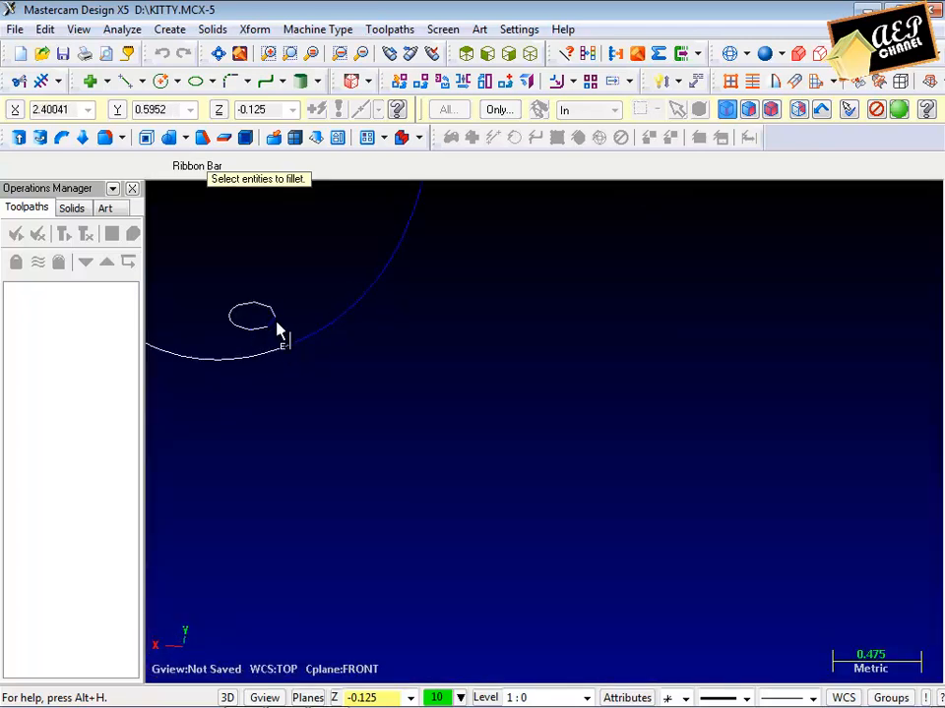
scroll(266, 340, "up", 1)
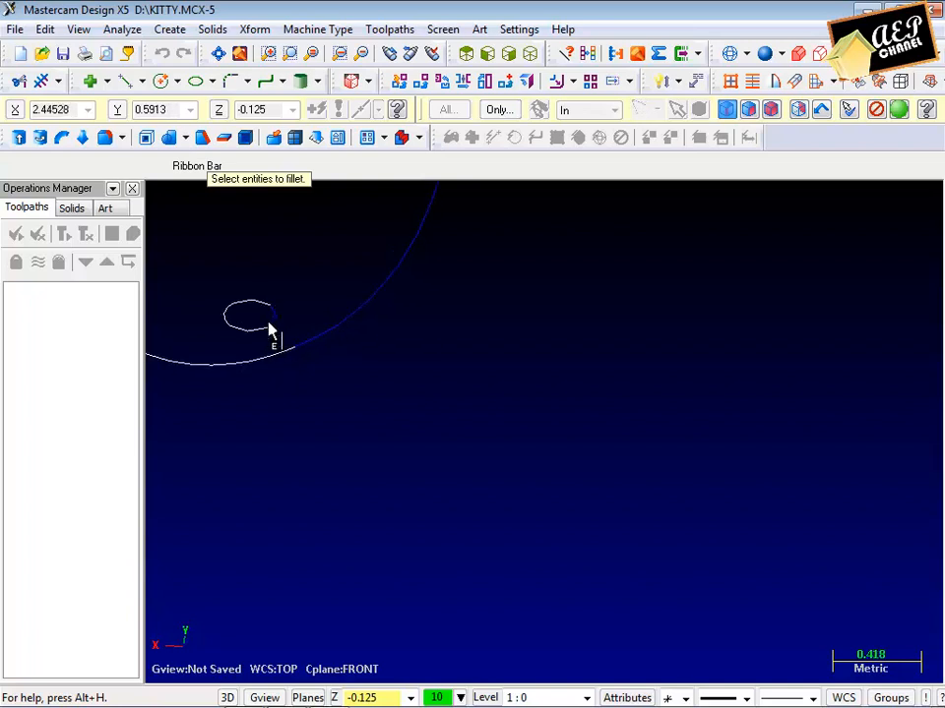
scroll(489, 460, "down", 4)
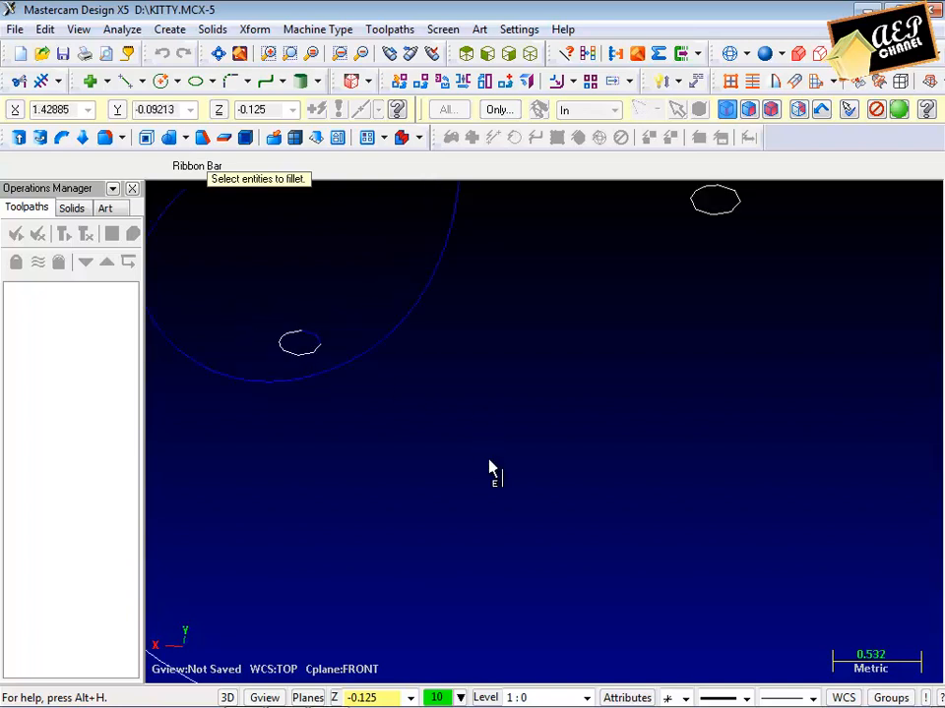
scroll(356, 381, "up", 2)
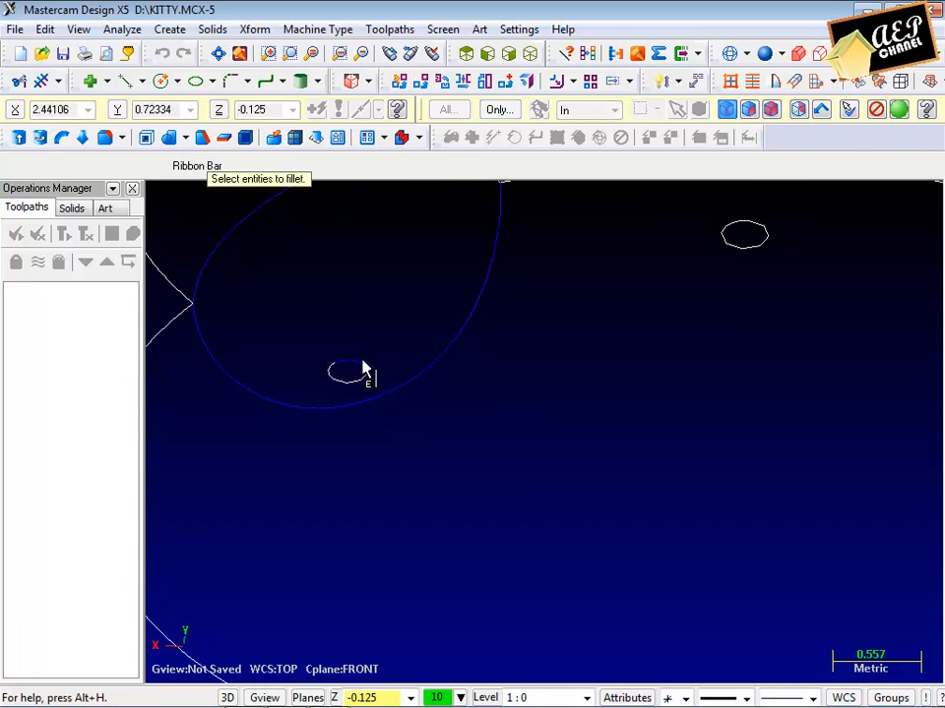
scroll(629, 312, "down", 2)
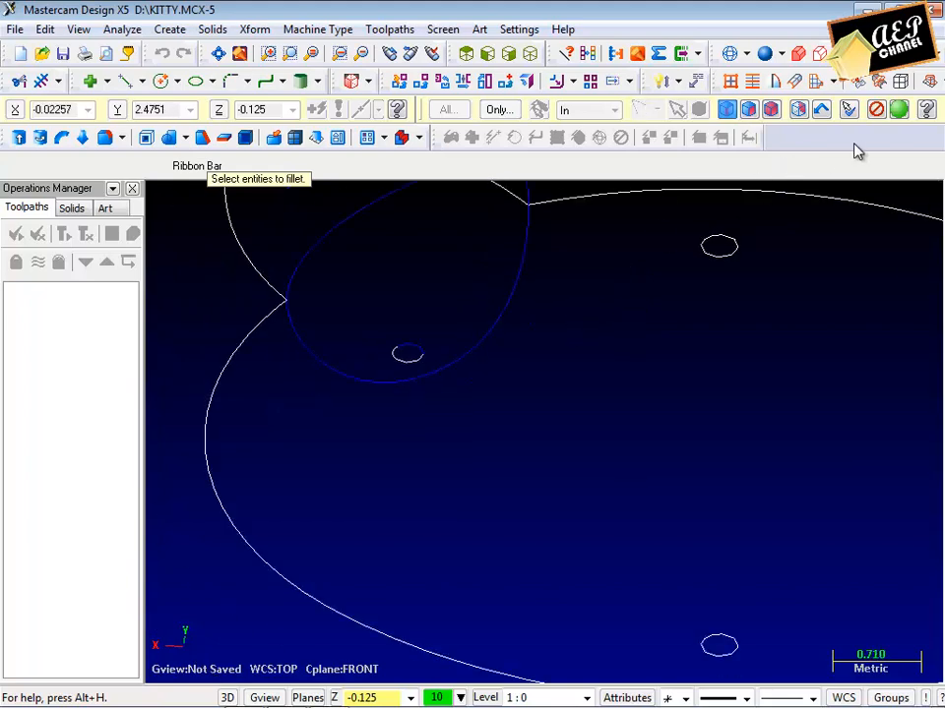
key("Escape")
Step: Try to fillet the joint edges of both ears together with a constant radius of 0.6
left_click(212, 29)
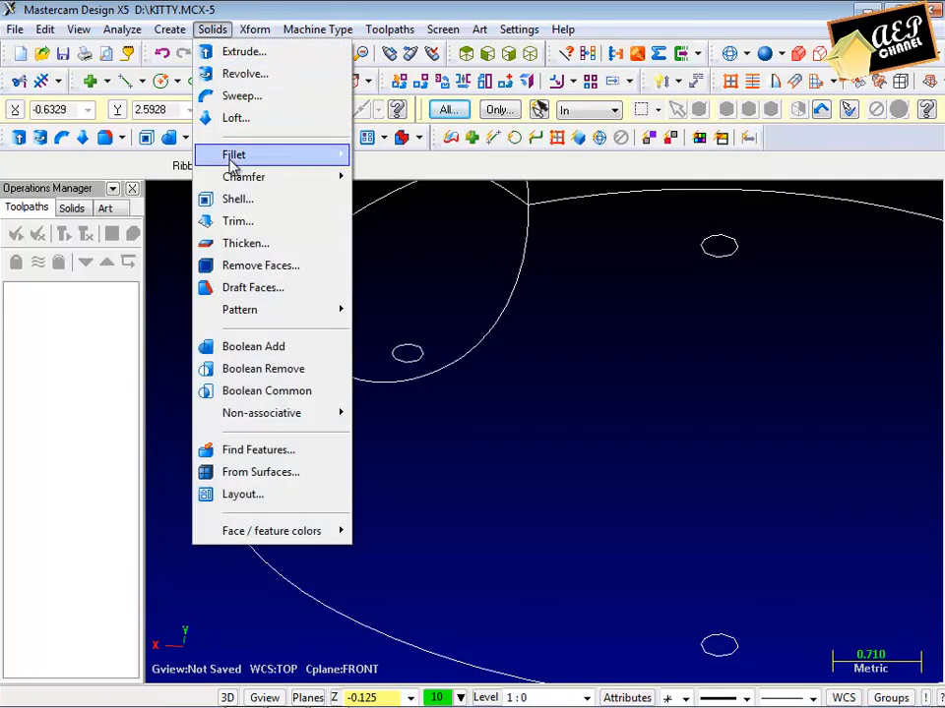
mouse_move(236, 153)
left_click(359, 152)
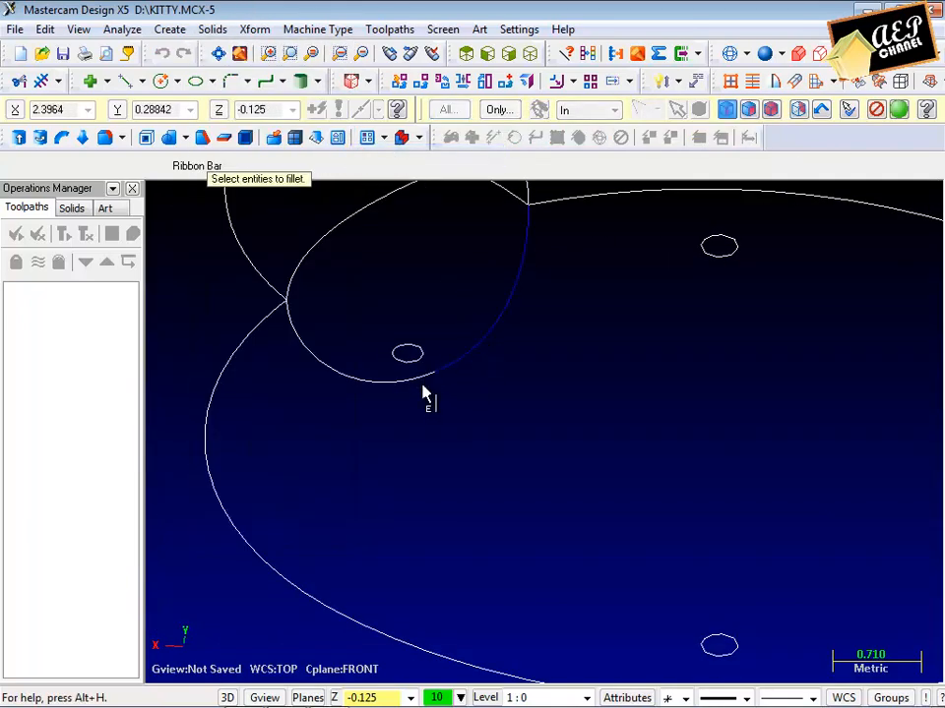
scroll(335, 335, "down", 2)
scroll(463, 226, "up", 1)
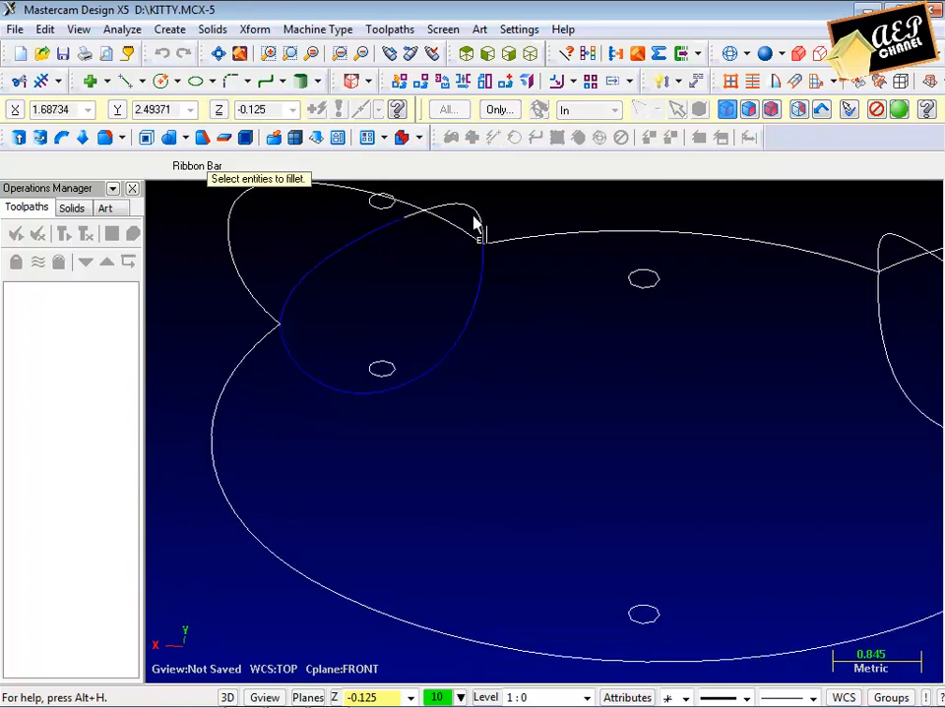
scroll(432, 268, "down", 3)
scroll(748, 317, "up", 1)
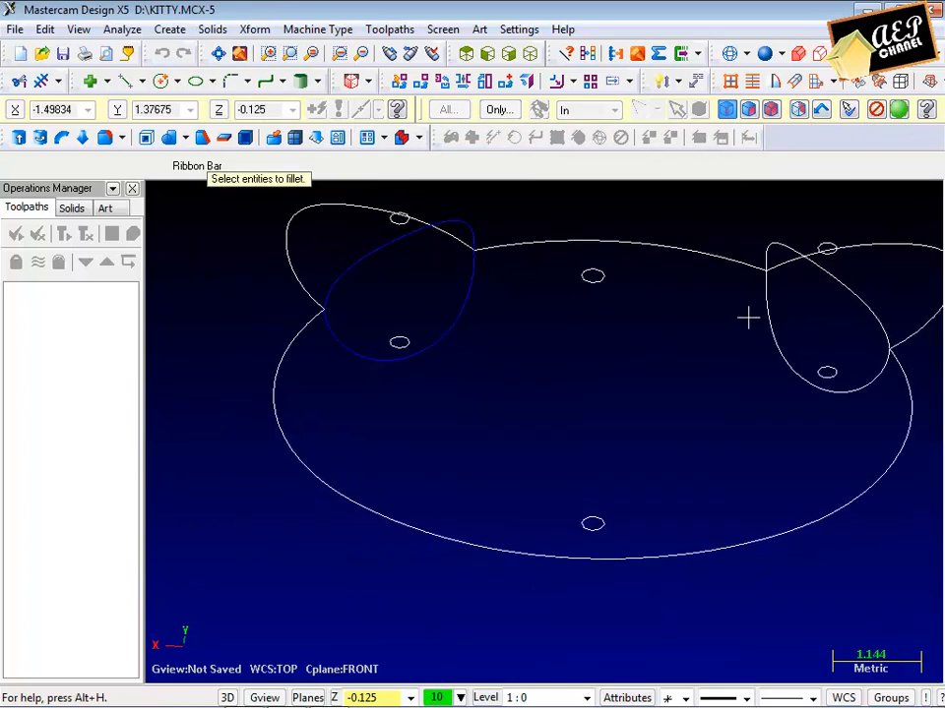
scroll(832, 404, "up", 1)
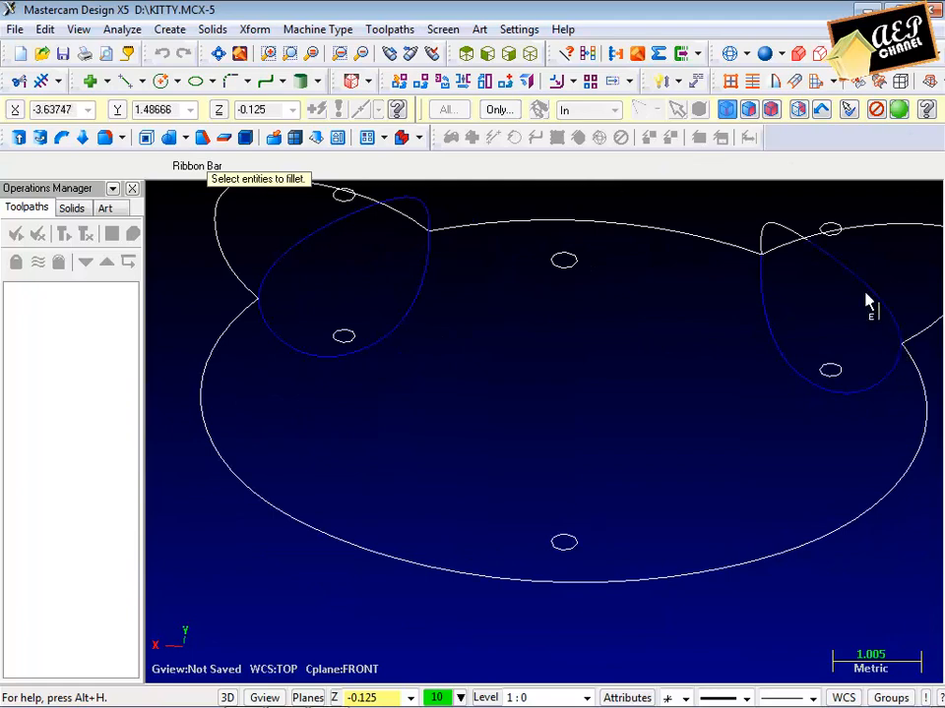
left_click(898, 109)
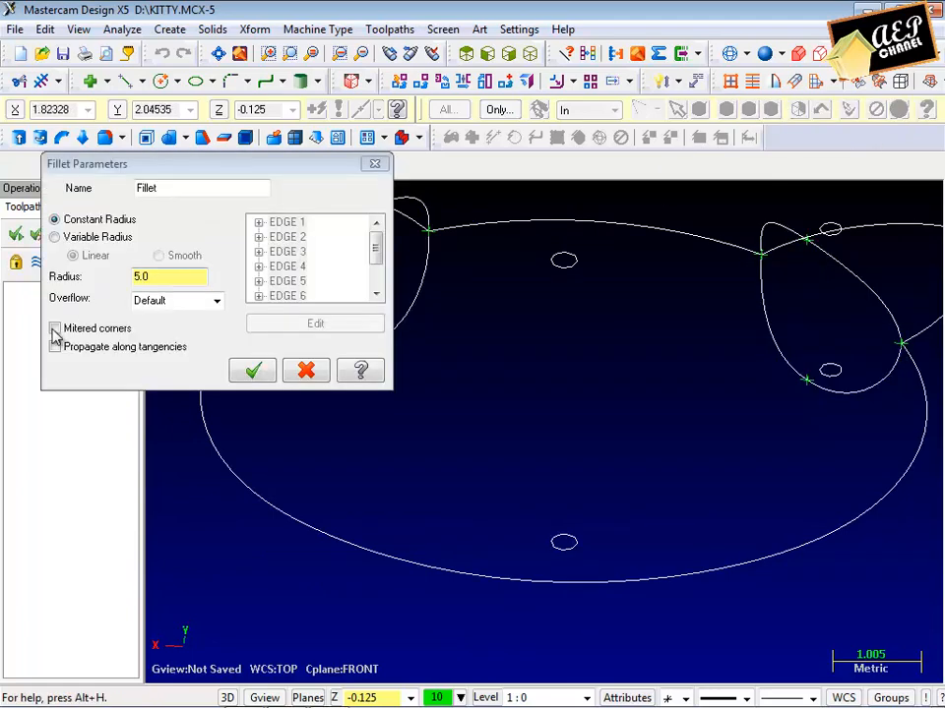
left_click_drag(159, 278, 97, 296)
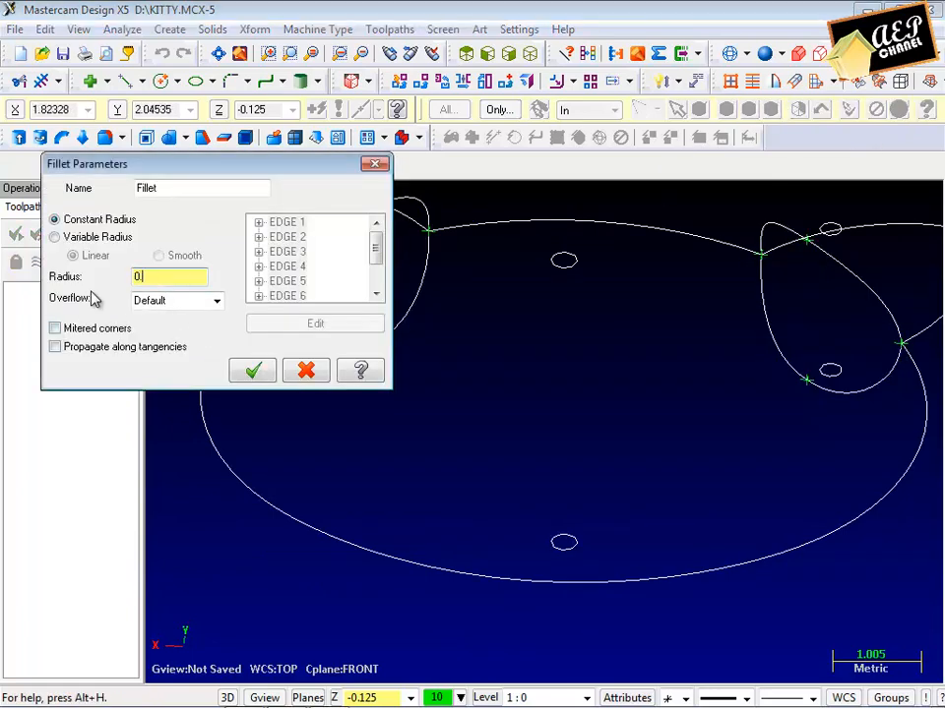
left_click(253, 371)
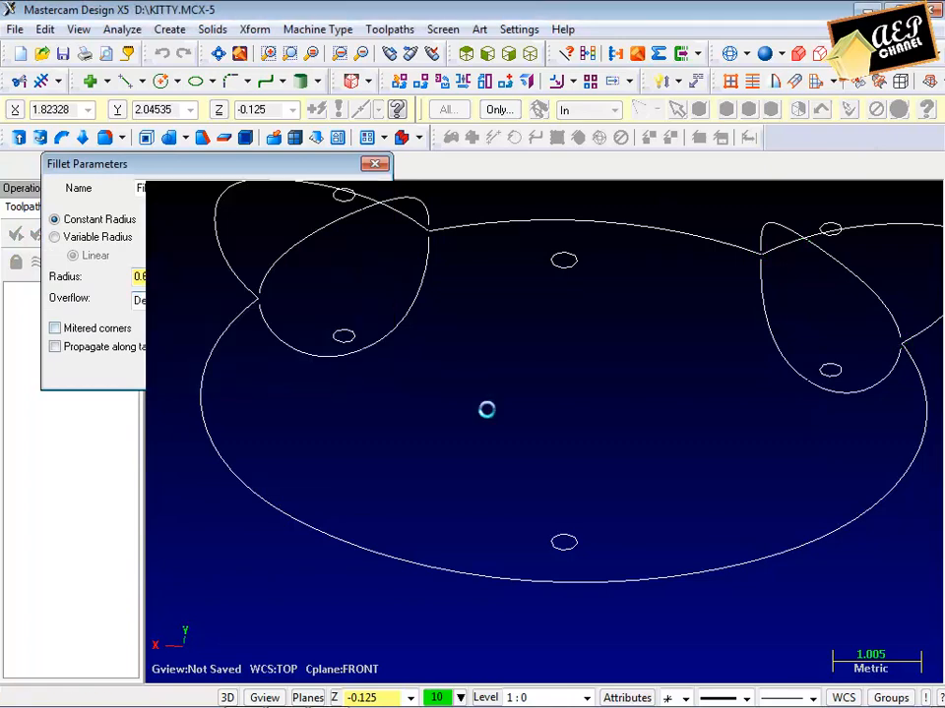
left_click(555, 410)
Step: Fillet the four joint edges of the negative-X ear with a constant radius of 0.5, propagating along tangencies
middle_click_drag(558, 416, 607, 305)
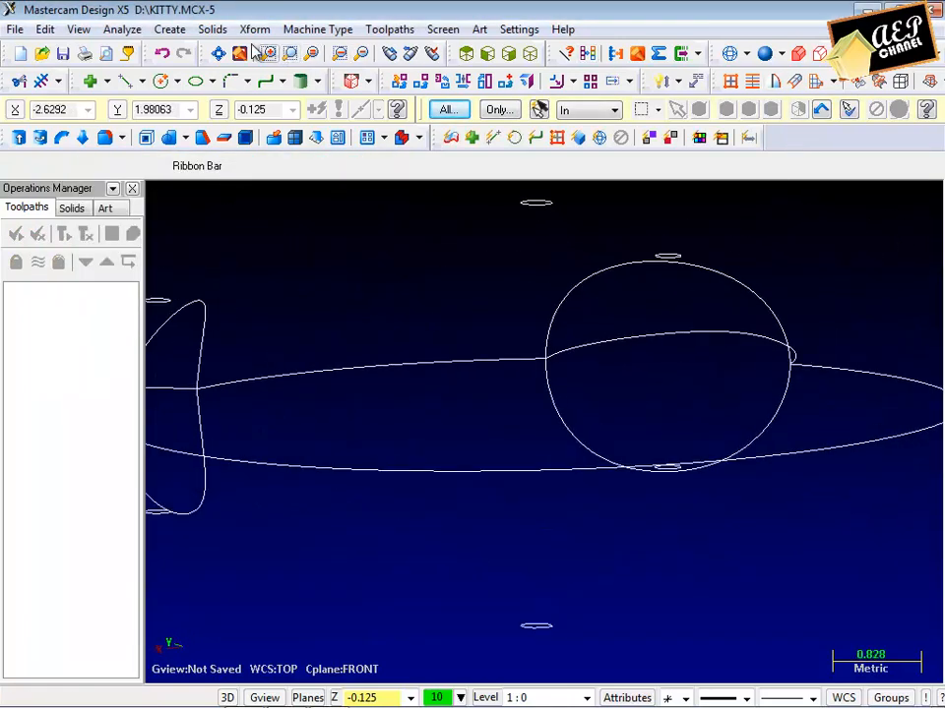
left_click(211, 28)
mouse_move(249, 152)
left_click(380, 151)
scroll(558, 336, "up", 1)
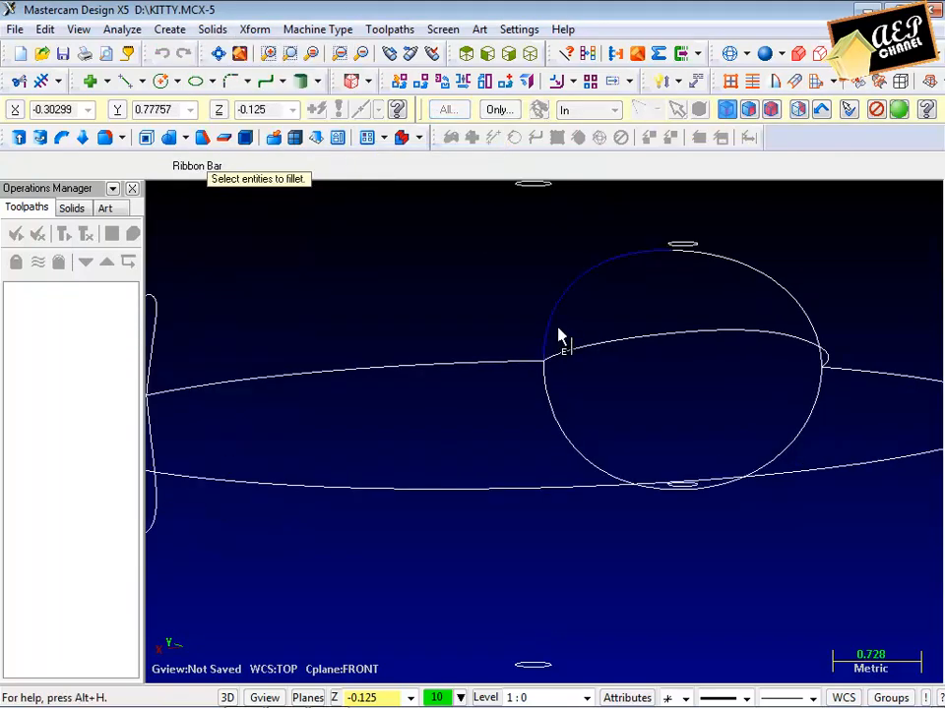
scroll(738, 269, "up", 2)
scroll(697, 266, "down", 1)
scroll(511, 398, "up", 1)
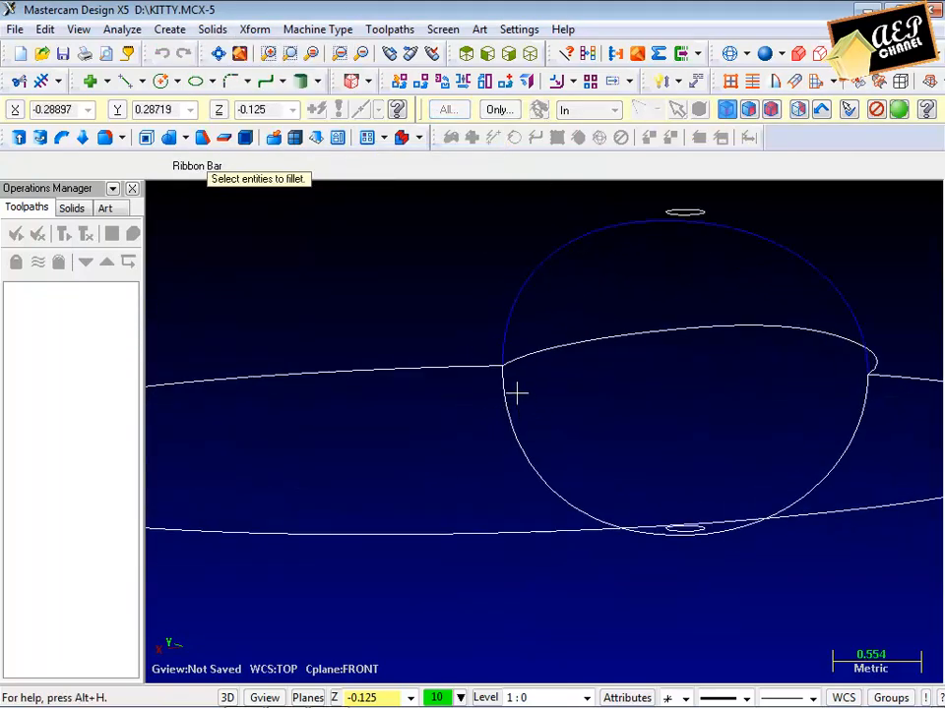
left_click(904, 111)
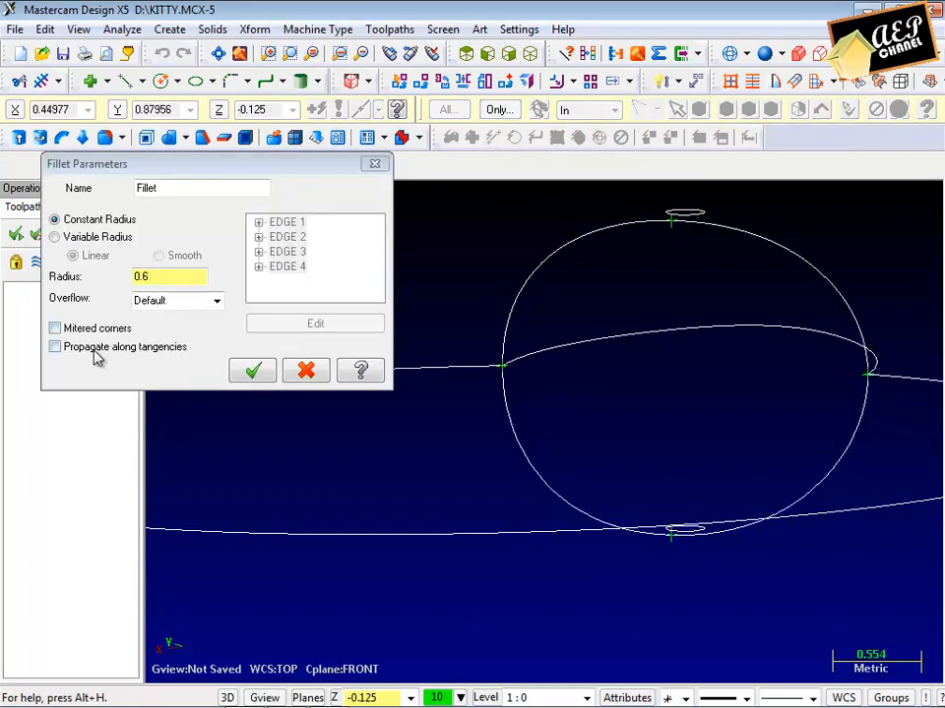
left_click(56, 348)
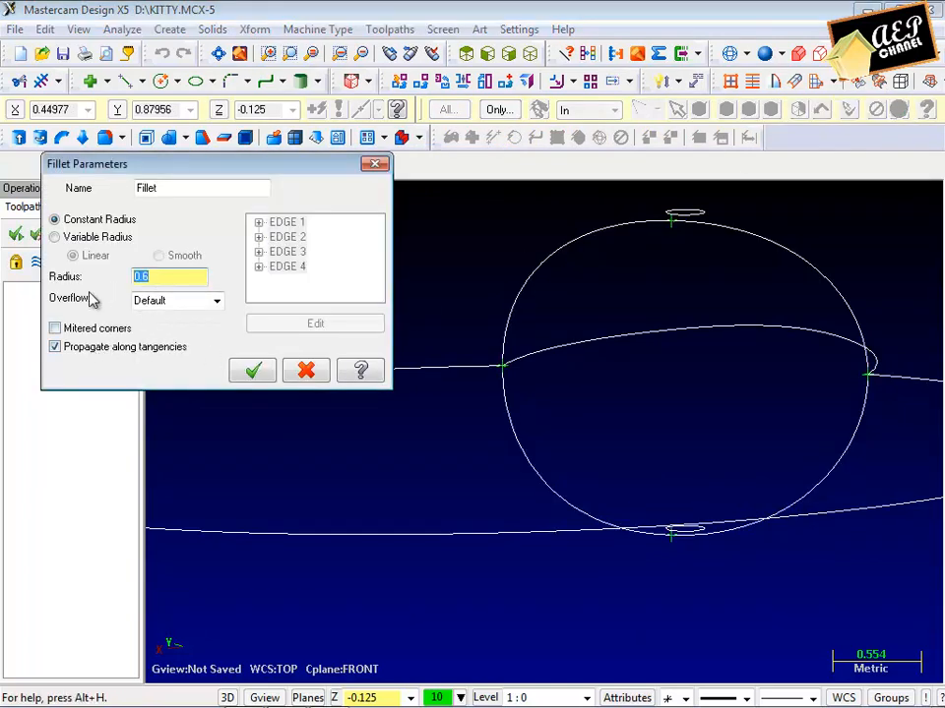
left_click(253, 370)
scroll(626, 392, "down", 3)
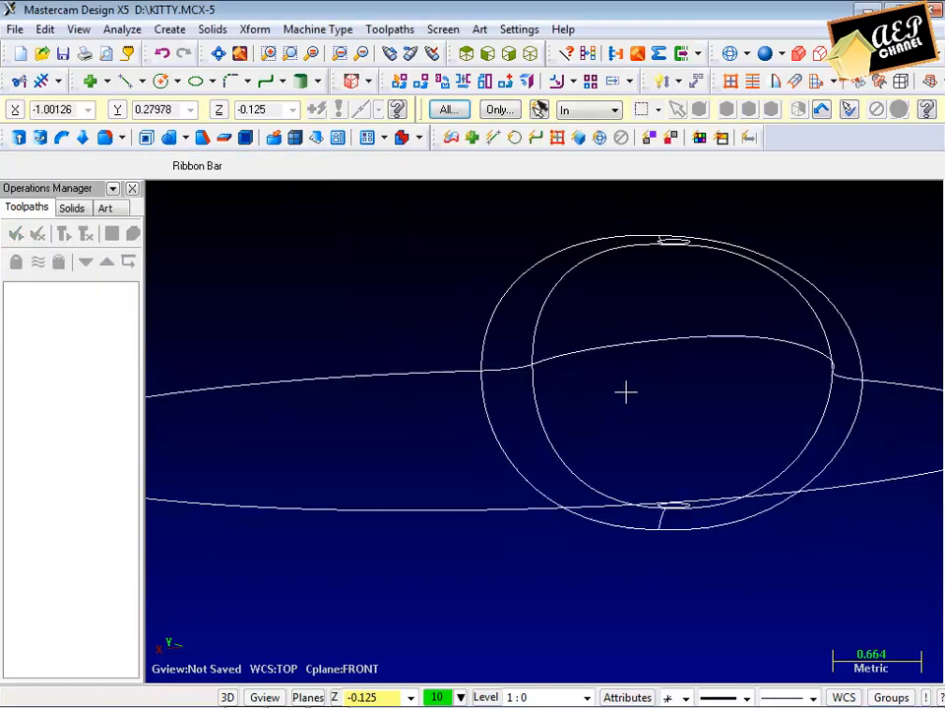
Step: Fillet the four joint edges of the positive-X ear with a 0.5 constant radius and tangency propagation, and restore the shaded display
middle_click_drag(687, 356, 361, 411)
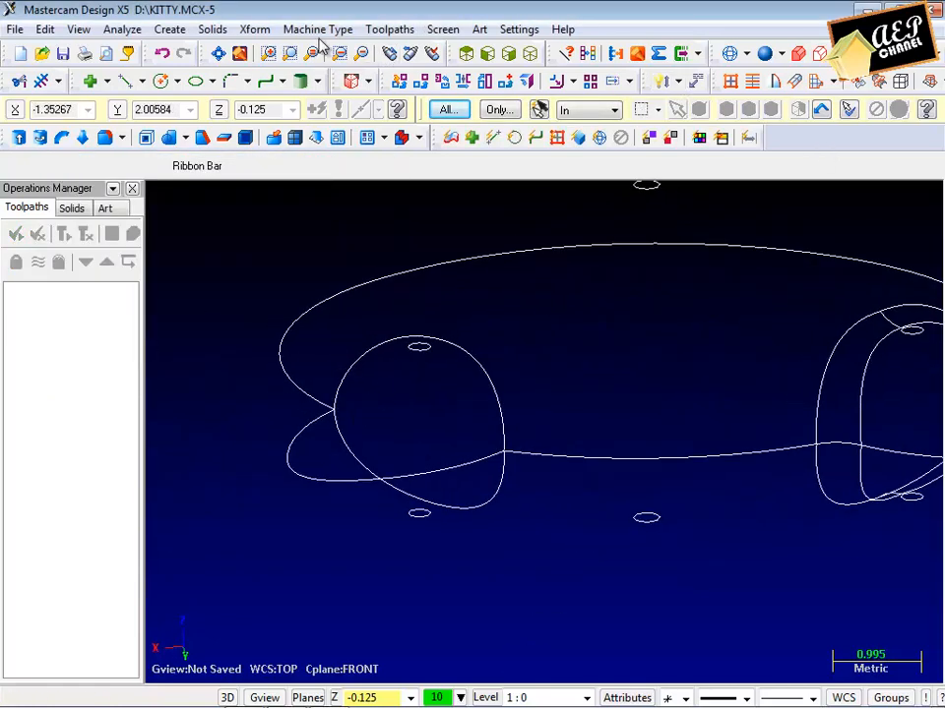
left_click(213, 29)
mouse_move(262, 153)
left_click(390, 155)
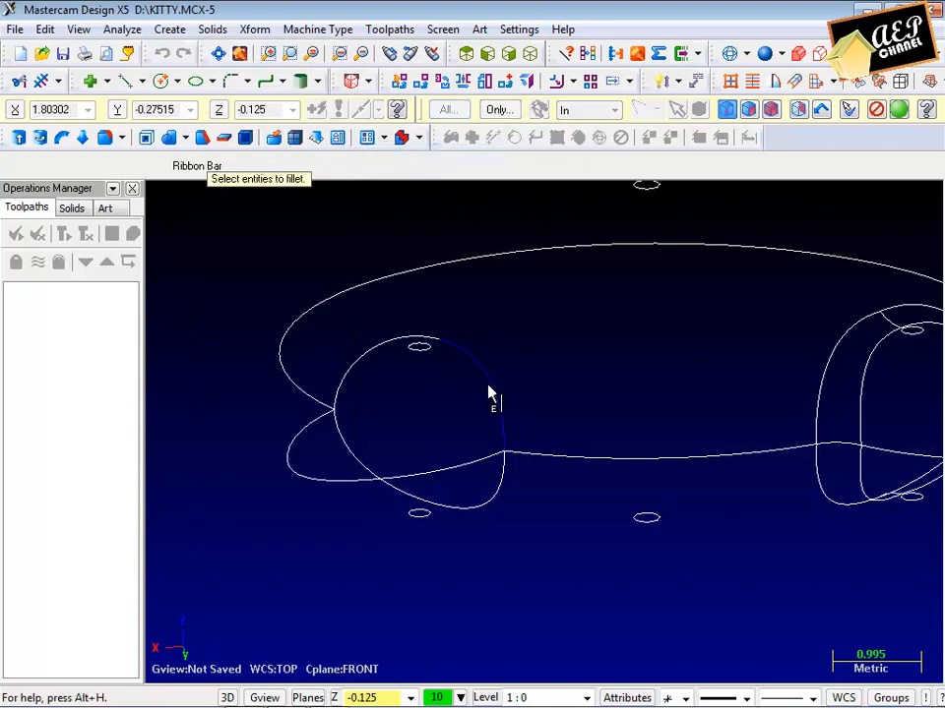
scroll(416, 338, "up", 1)
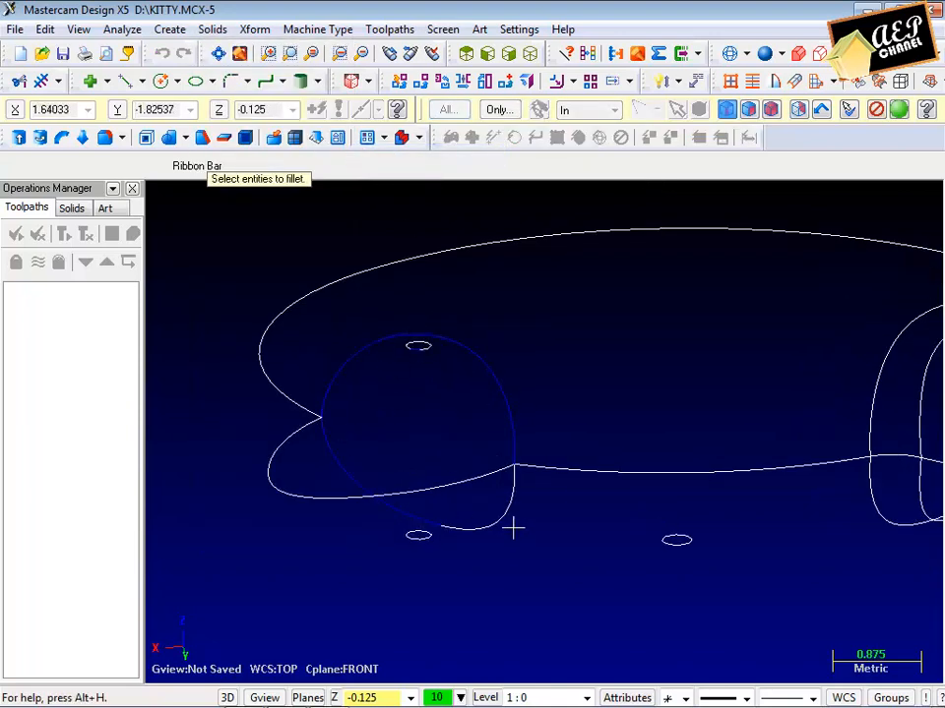
left_click(900, 111)
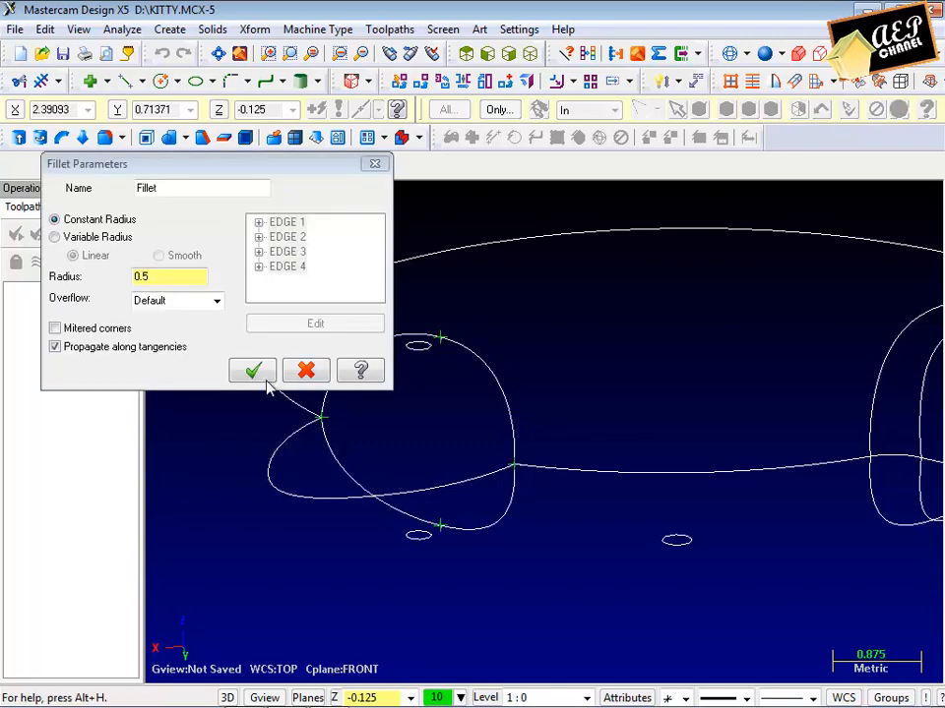
left_click(253, 371)
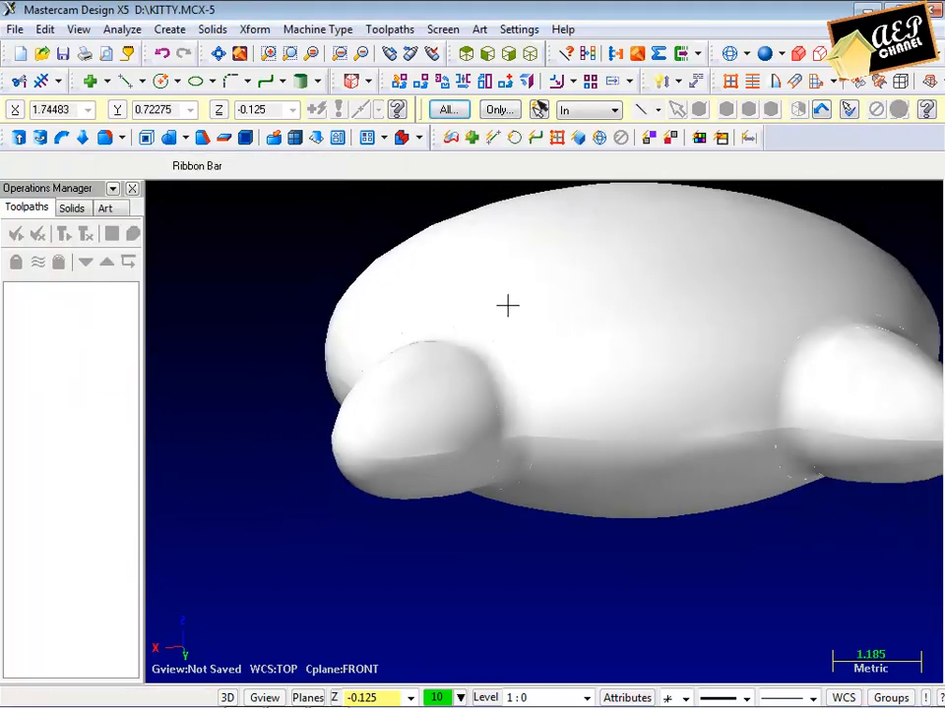
mouse_move(644, 320)
middle_mouse_down()
mouse_move(411, 371)
mouse_move(348, 483)
mouse_move(342, 415)
mouse_move(482, 430)
mouse_move(432, 358)
mouse_move(447, 388)
mouse_move(411, 359)
middle_mouse_up()
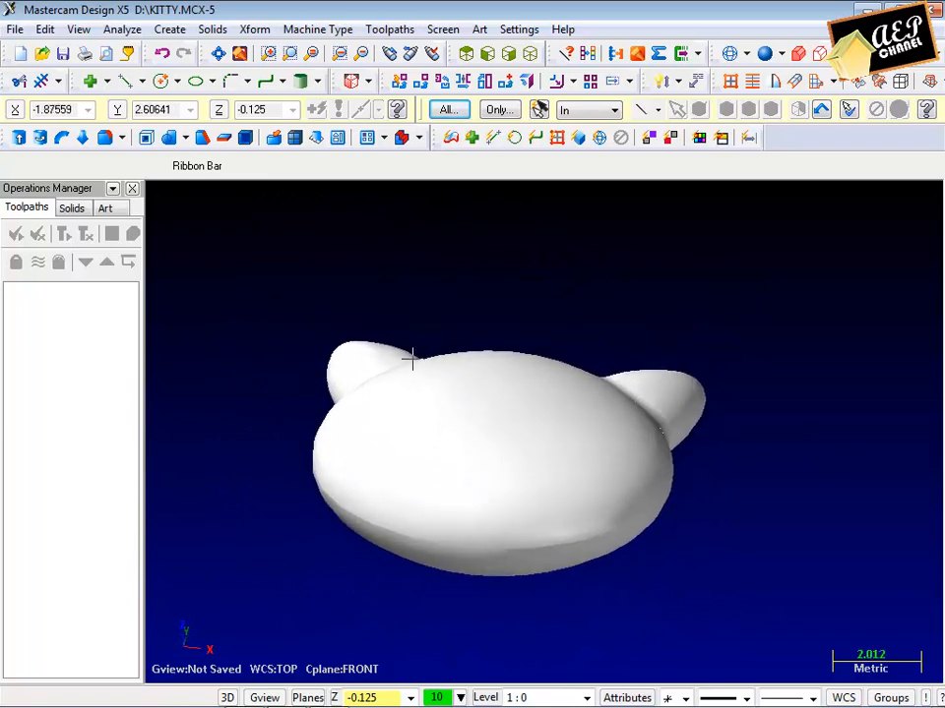
Step: Un-blank all the hidden wireframe geometry of the cat head
left_click(443, 28)
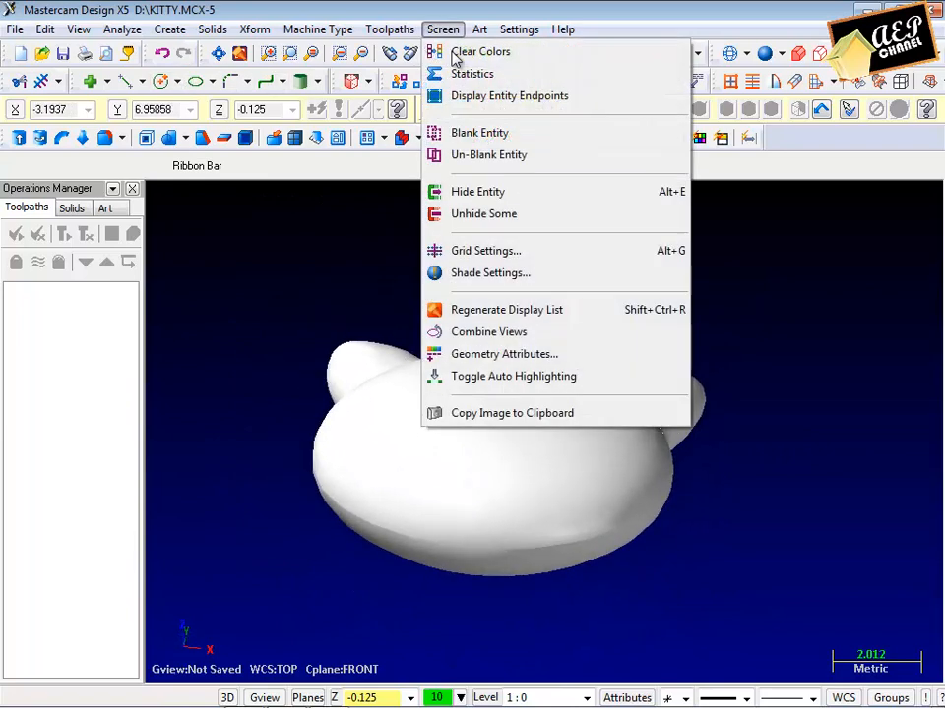
left_click(483, 155)
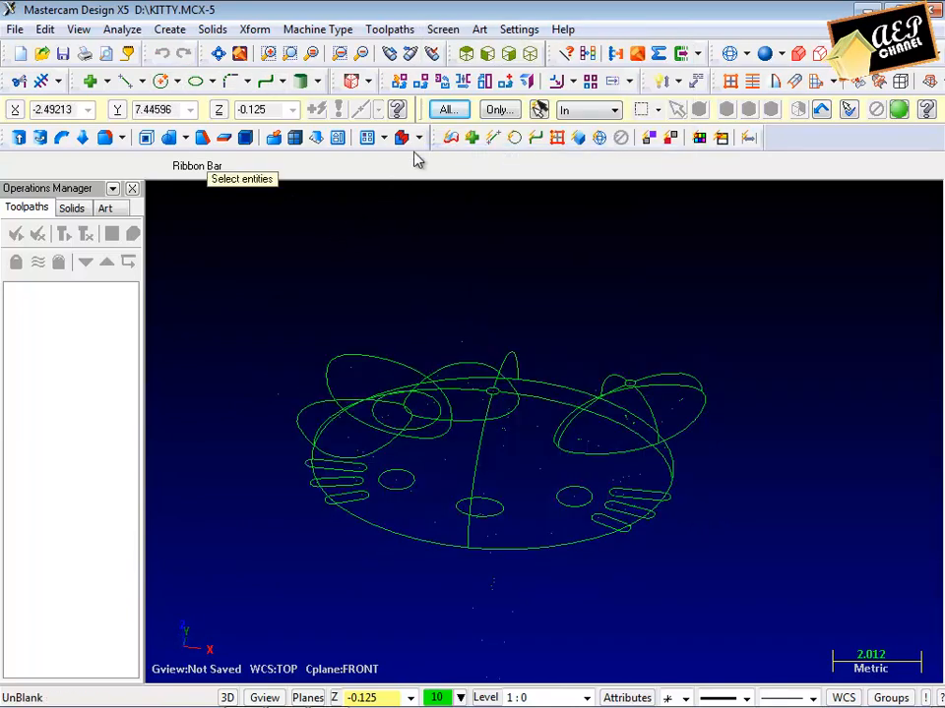
left_click(448, 108)
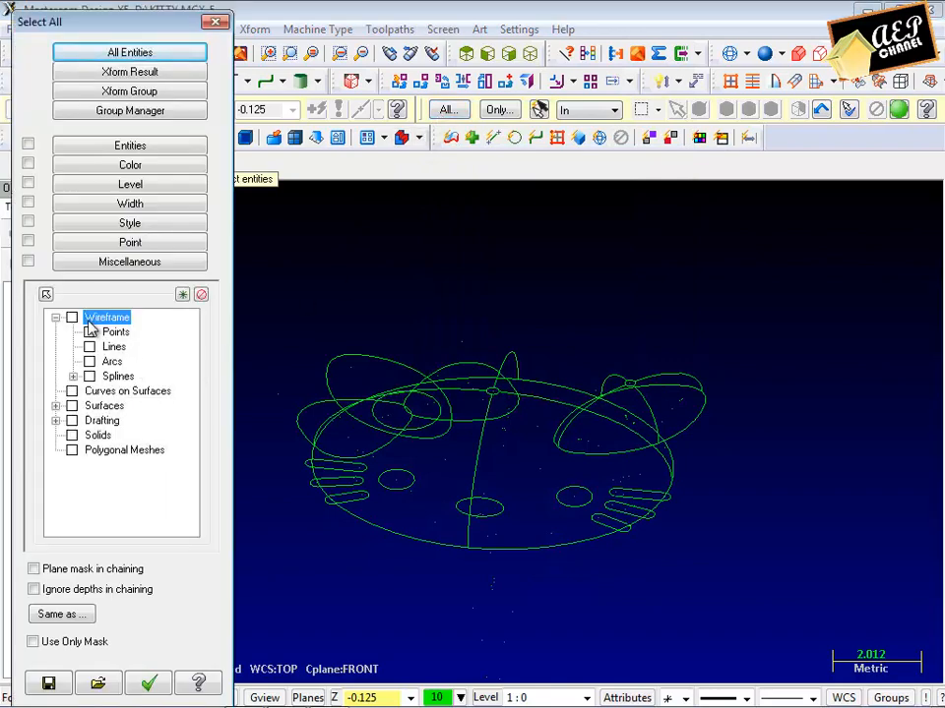
left_click(148, 683)
left_click(898, 110)
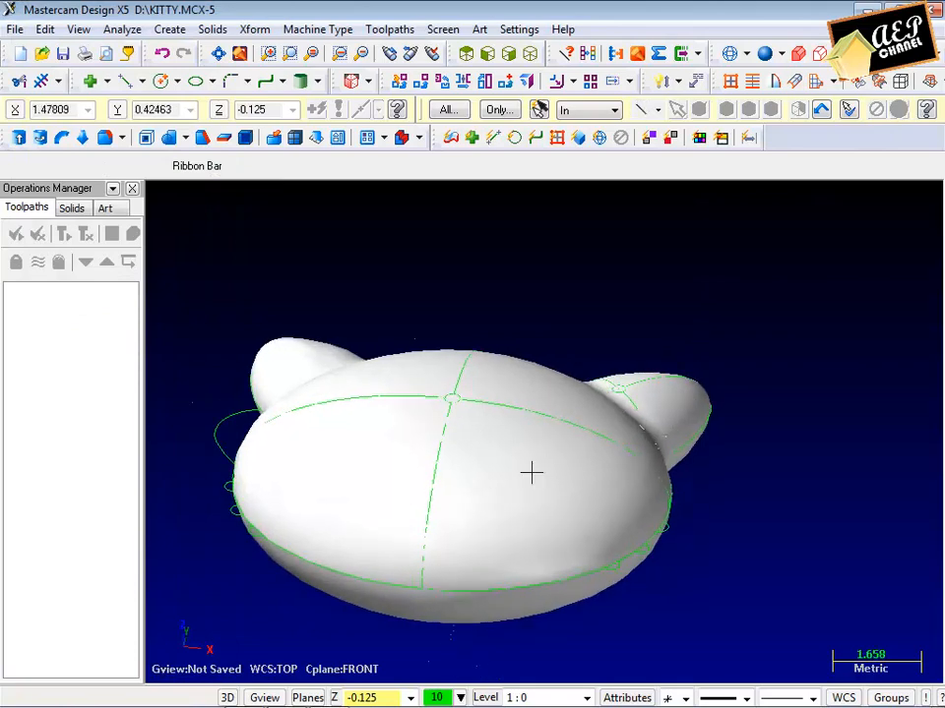
Step: Blank the cat head solid so that only the wireframe curves remain displayed
left_click(443, 28)
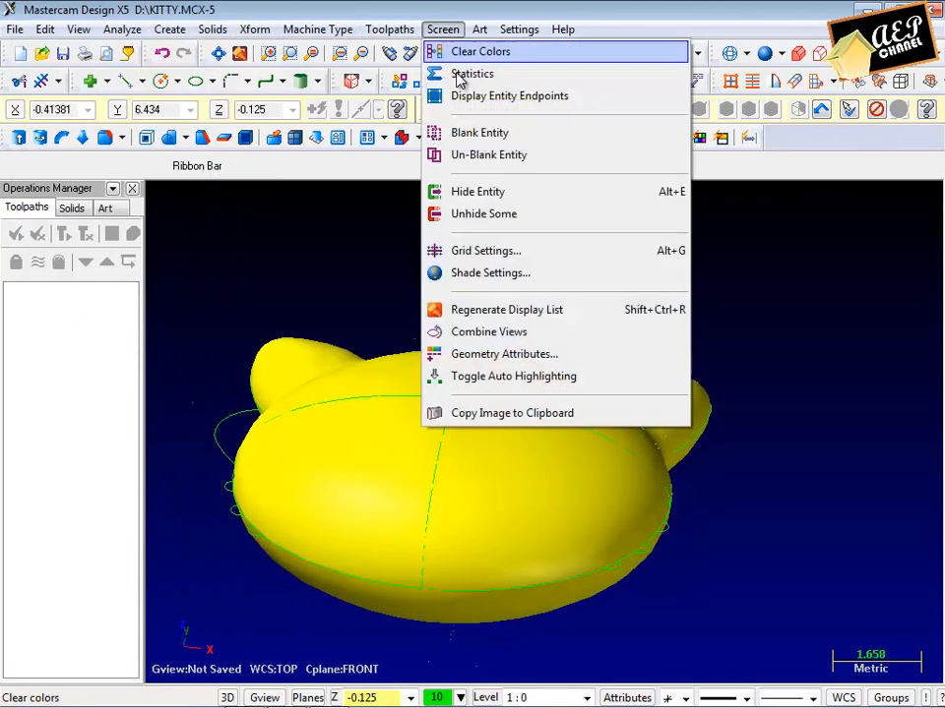
left_click(461, 133)
middle_click_drag(443, 314, 505, 325)
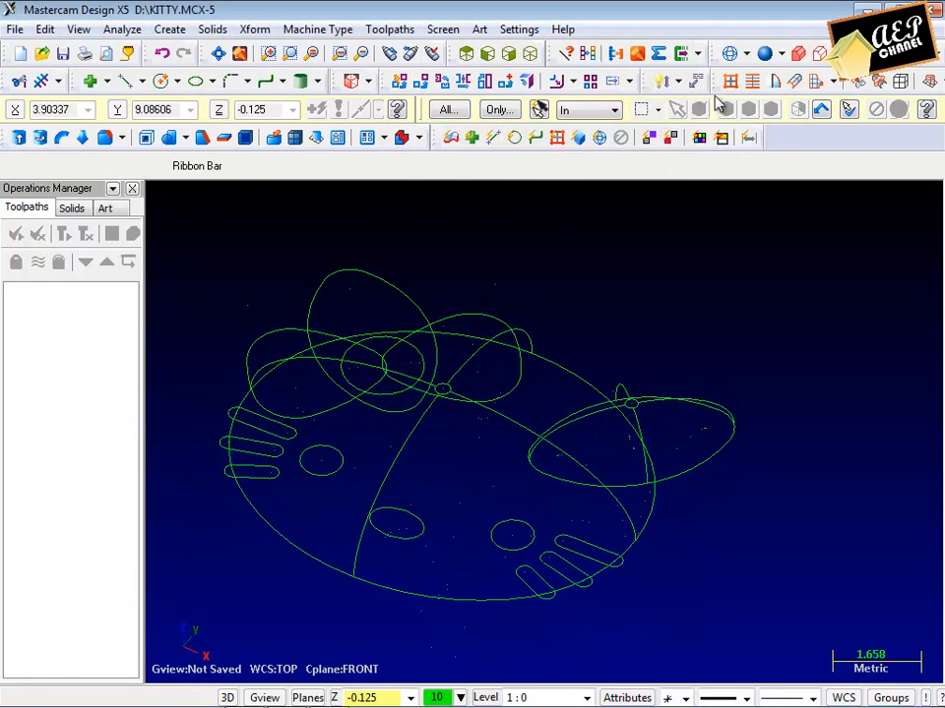
Step: Create a net surface from the head outline, the four cross curves and the small circle at the top, using the Along setting
left_click(730, 84)
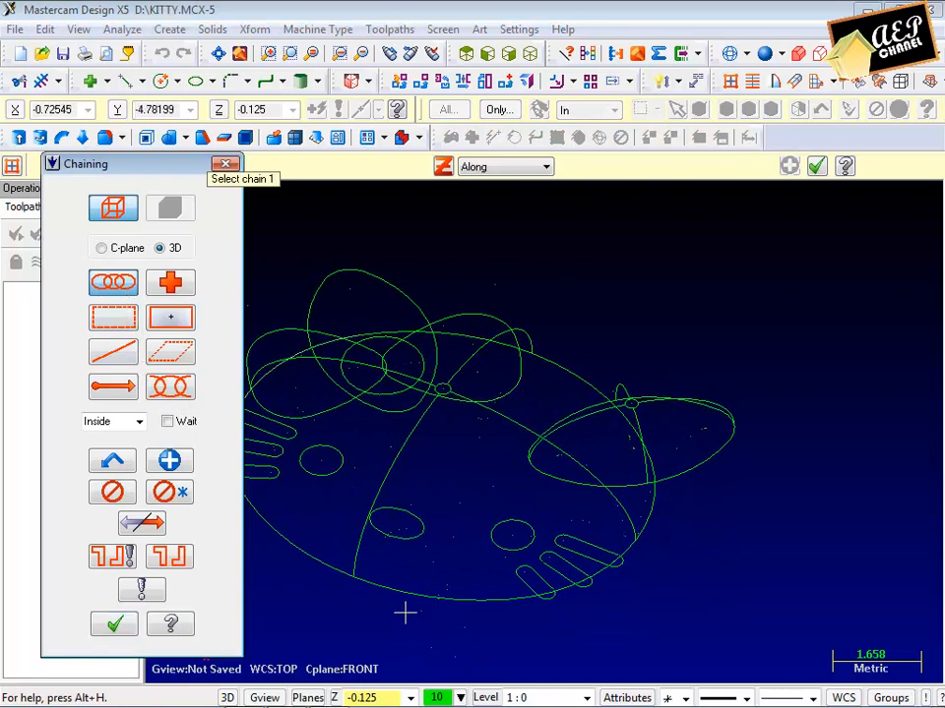
left_click(389, 587)
scroll(387, 583, "up", 2)
left_click(357, 549)
scroll(510, 394, "up", 1)
left_click(497, 366)
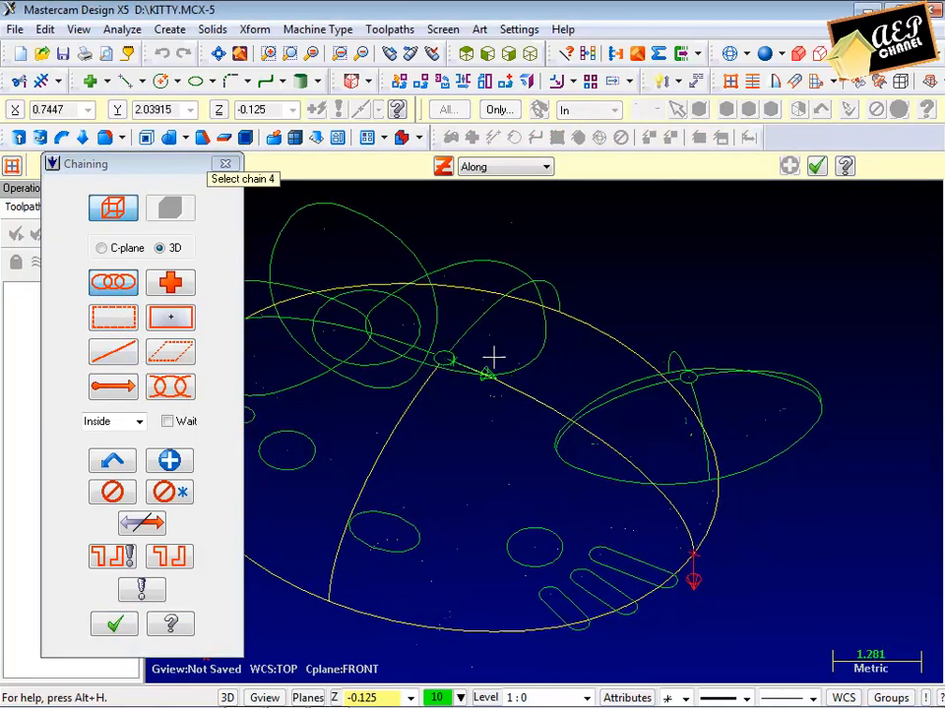
left_click(448, 345)
scroll(433, 356, "up", 2)
left_click(418, 346)
scroll(443, 362, "up", 1)
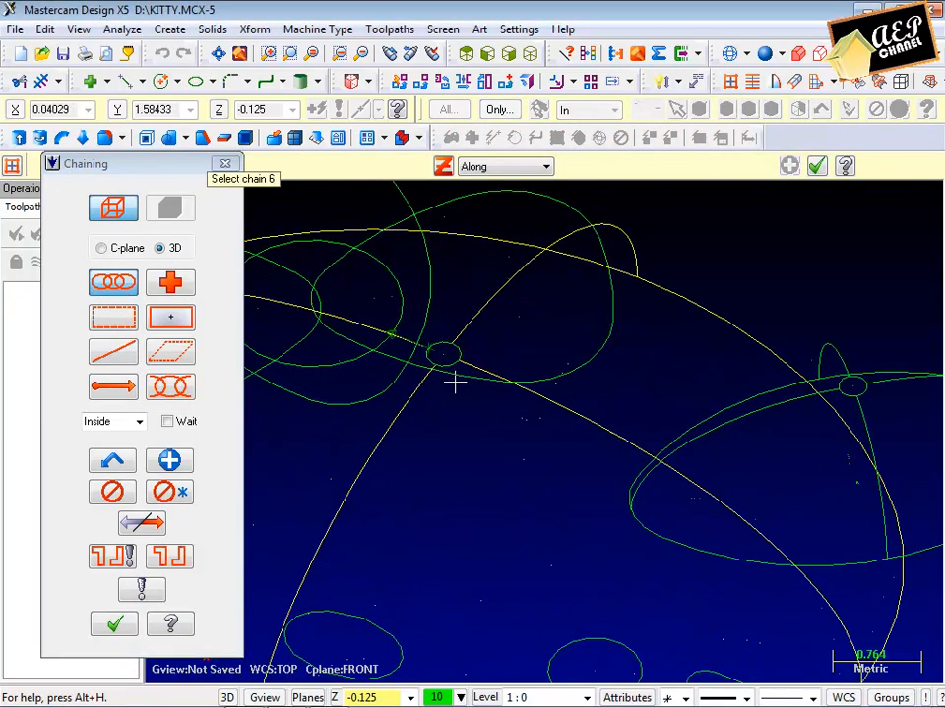
left_click(453, 364)
scroll(477, 366, "down", 4)
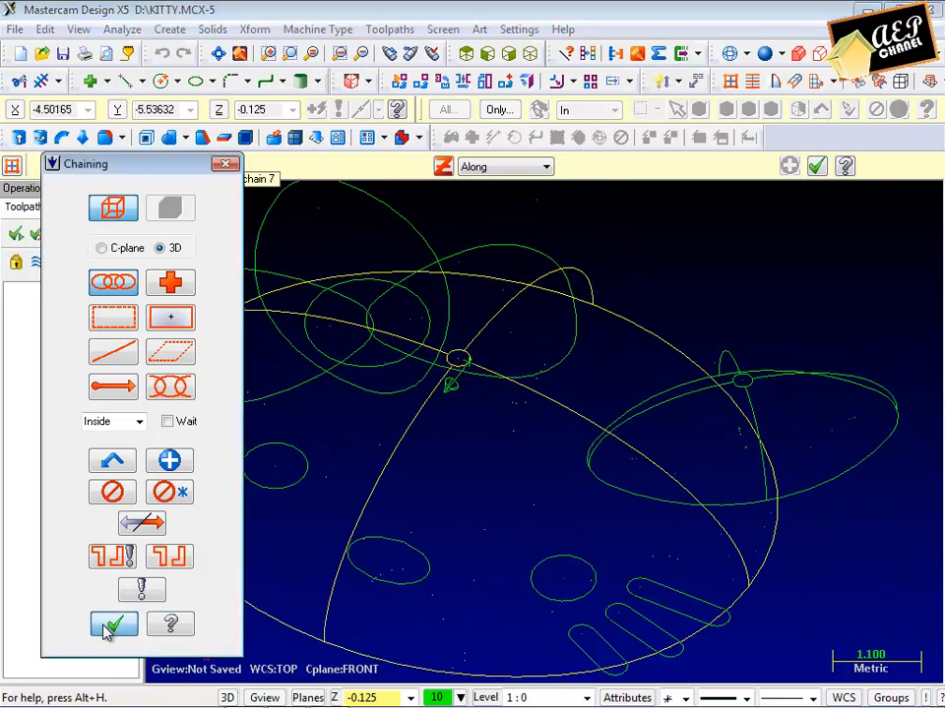
left_click(114, 624)
scroll(611, 459, "down", 2)
left_click(815, 166)
Step: Stitch all visible surfaces into a solid with edge tolerance 0.075, deleting the original surface and using surface colors
right_click(670, 331)
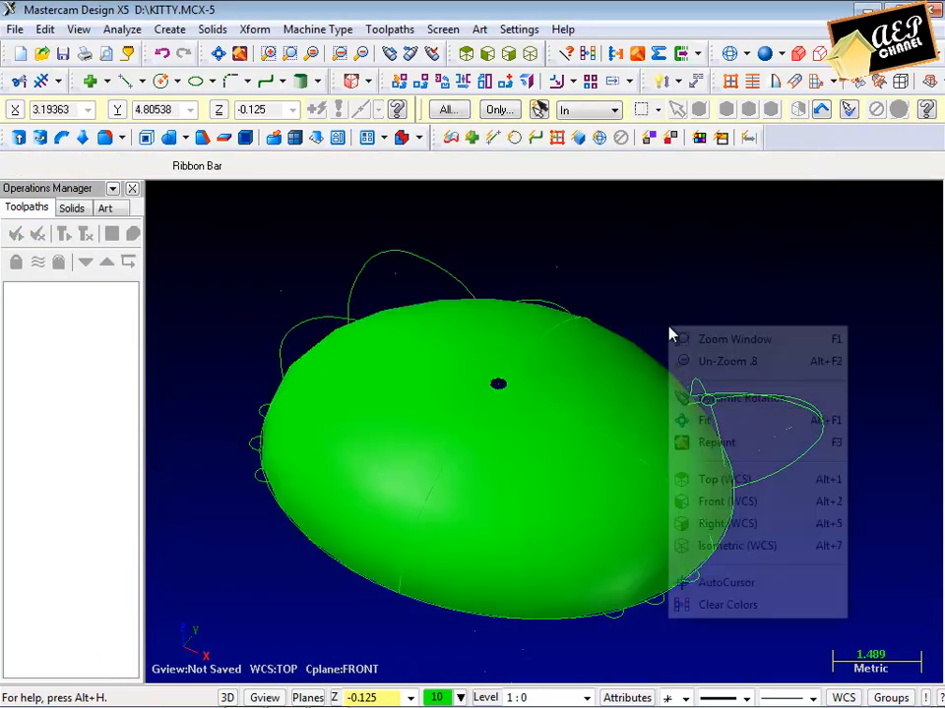
left_click(739, 547)
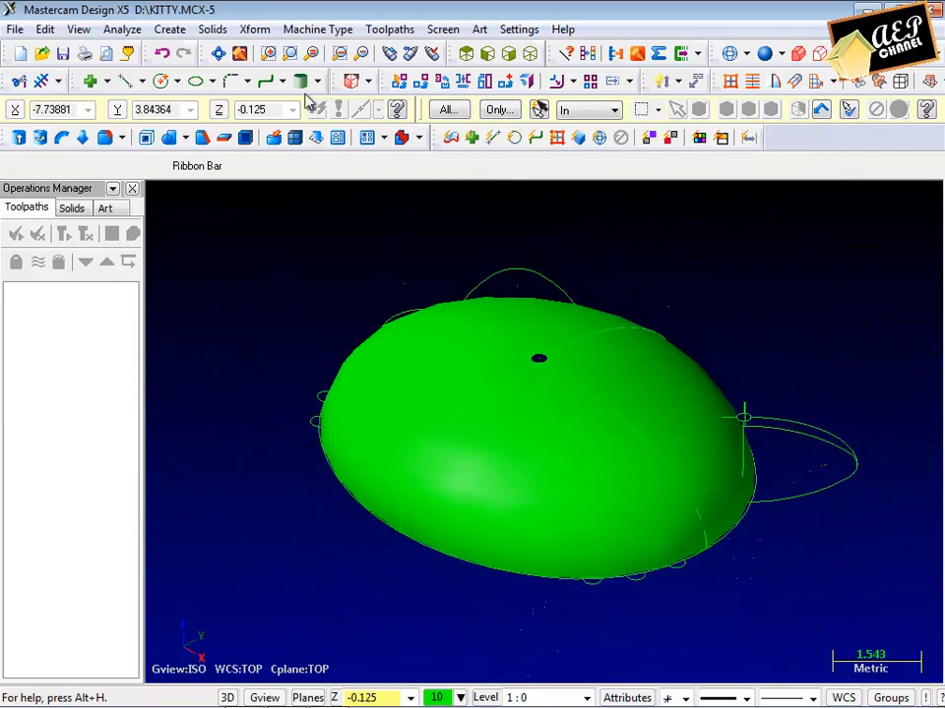
left_click(222, 32)
left_click(273, 474)
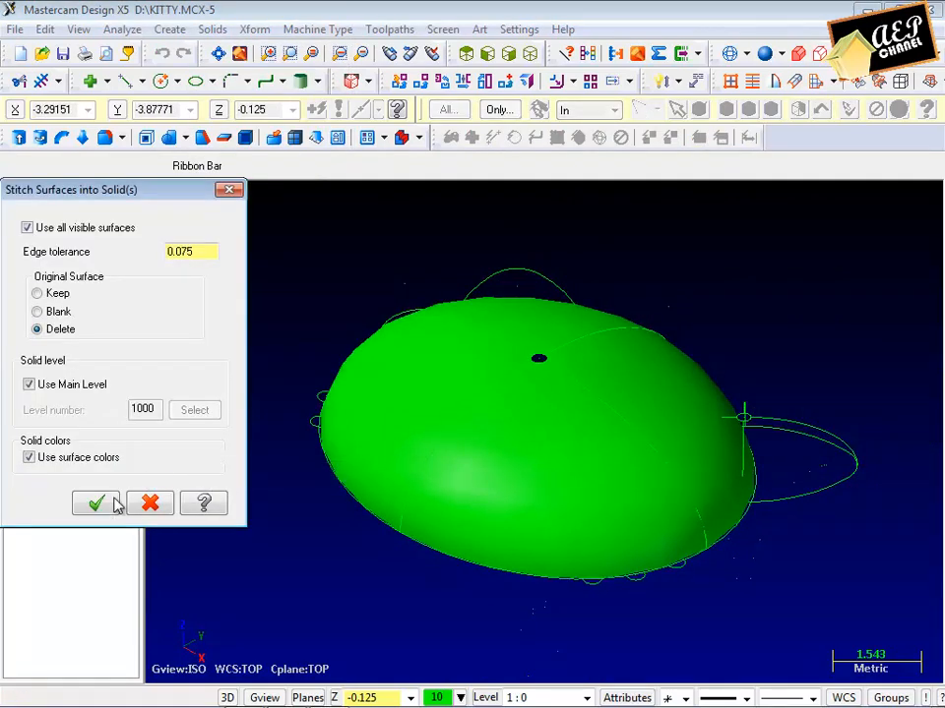
left_click(106, 502)
left_click(560, 404)
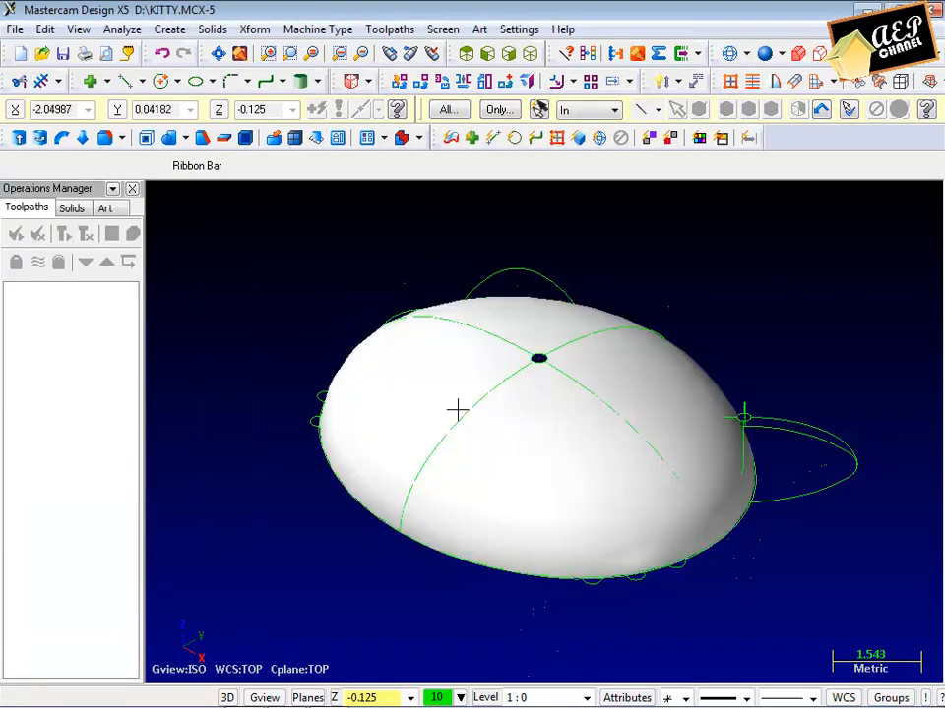
Step: Thicken the head sheet solid outward on one side with a thickness of 2.0
left_click(212, 30)
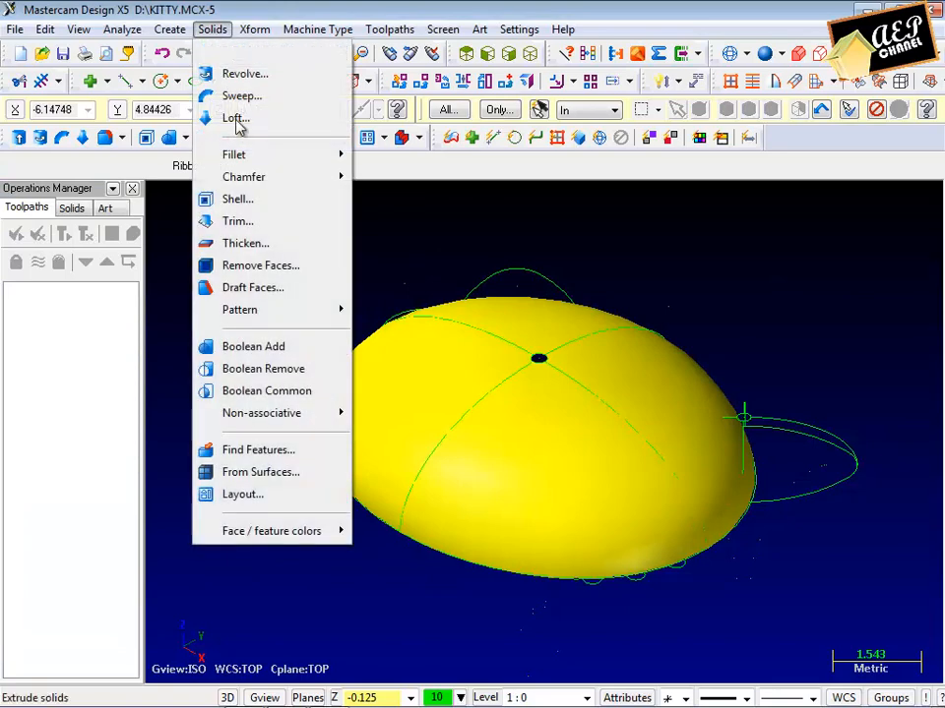
left_click(277, 246)
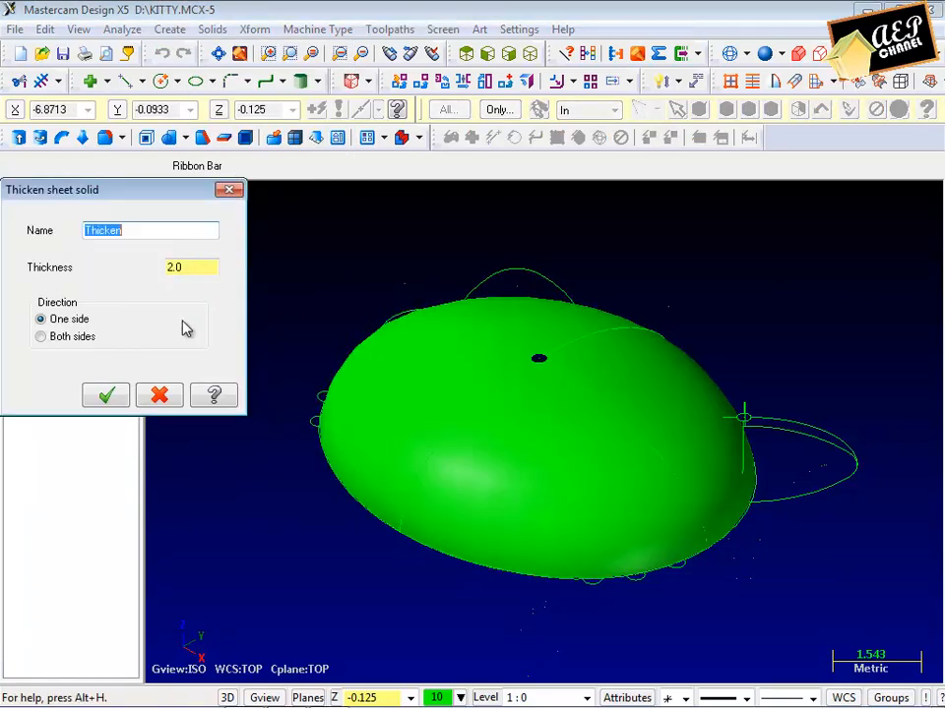
left_click(102, 398)
left_click(84, 251)
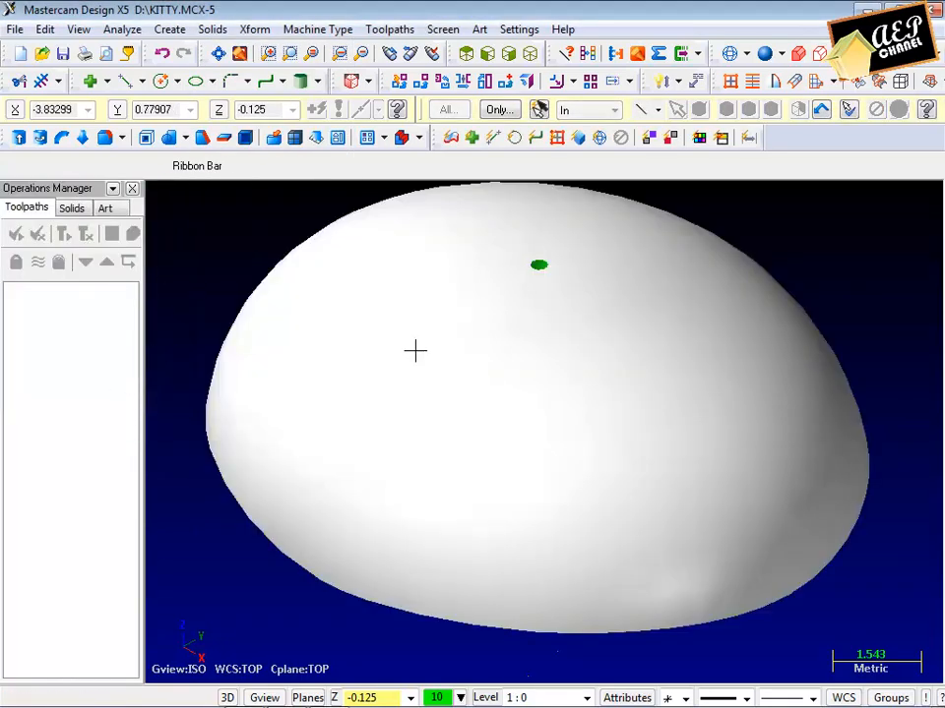
middle_click_drag(435, 315, 549, 415)
scroll(549, 414, "down", 1)
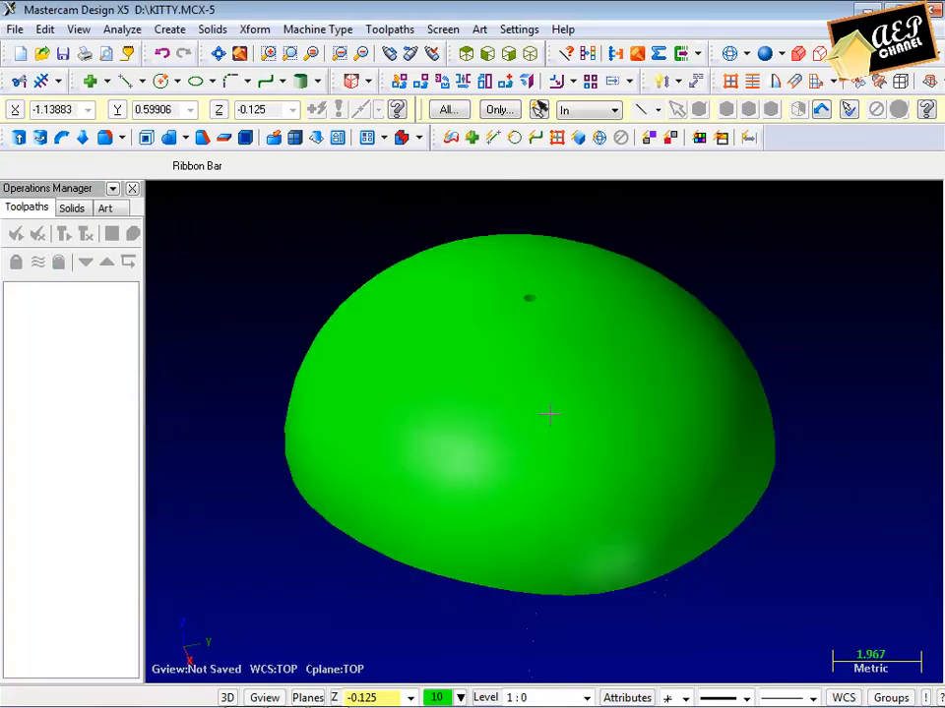
Step: Generate surface geometry from the thickened head solid
left_click(900, 81)
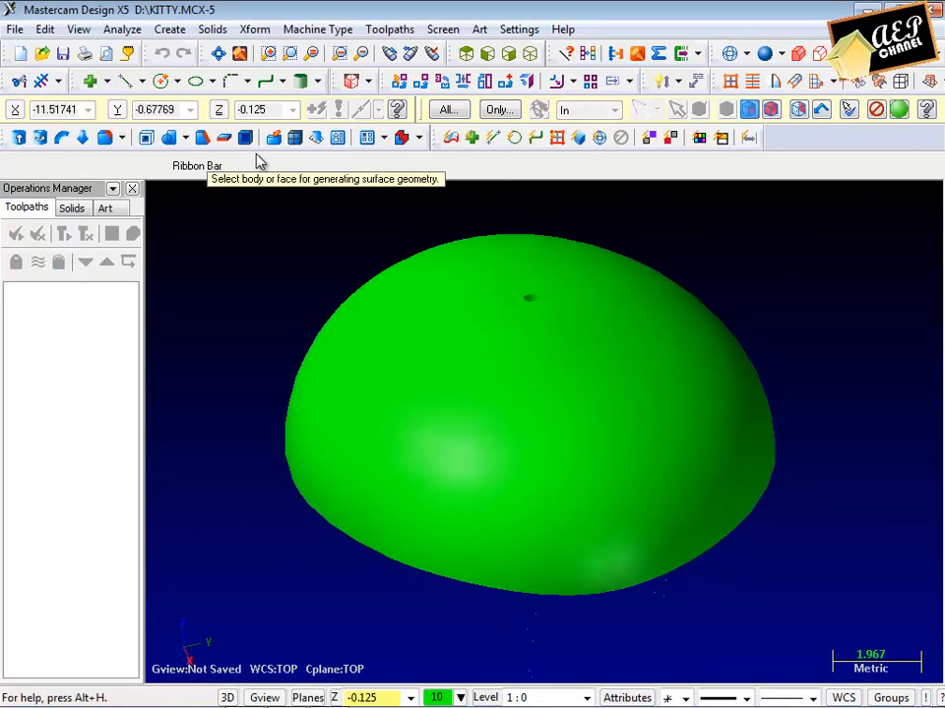
left_click(712, 287)
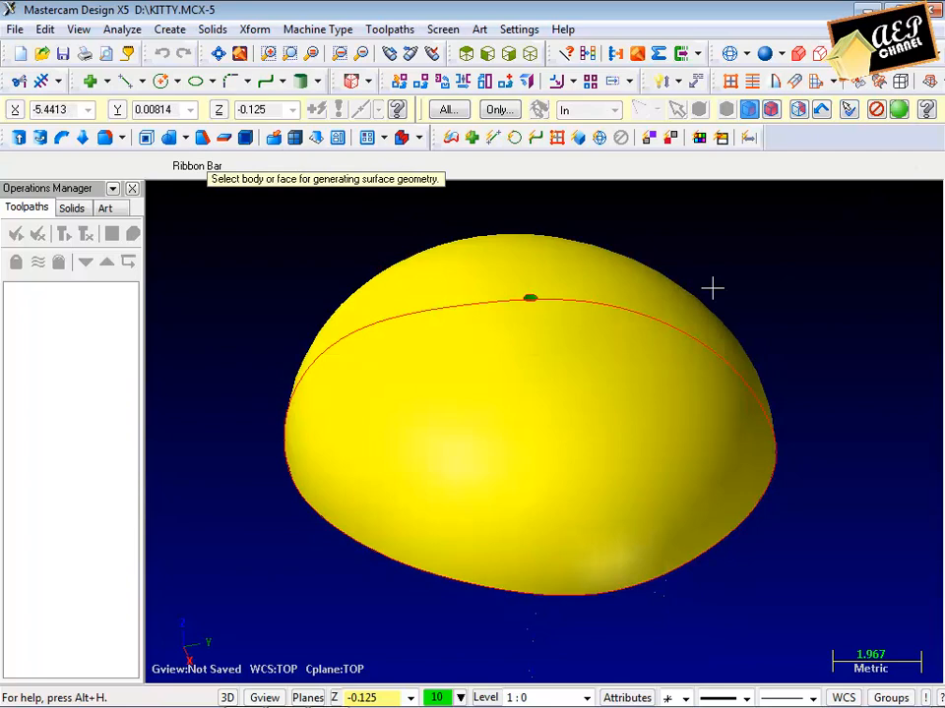
left_click(898, 110)
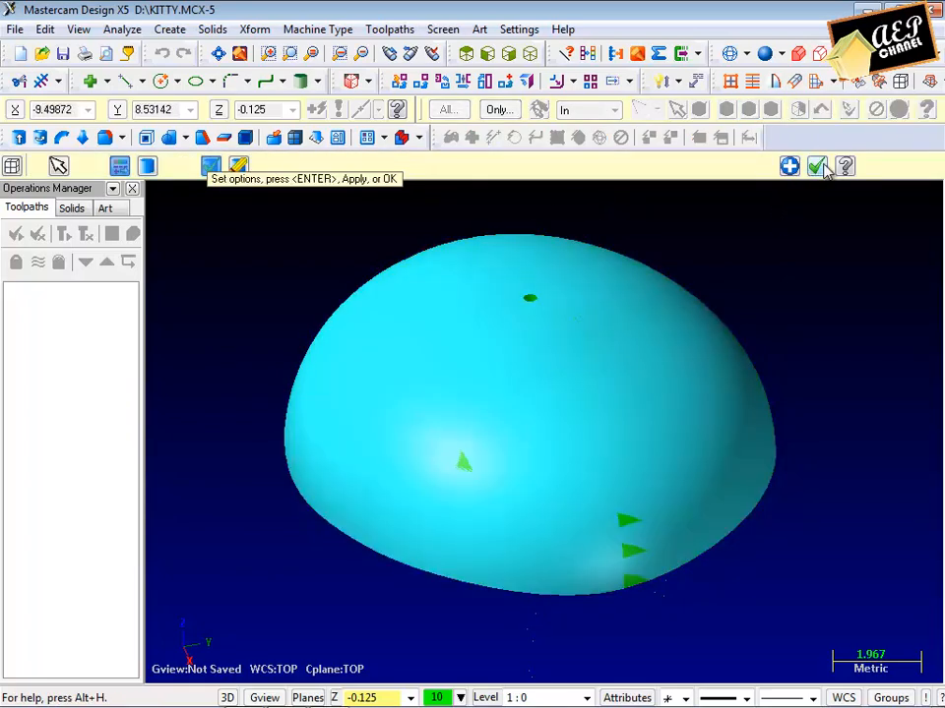
key("Return")
Step: Delete the Thicken operation from the second solid and regenerate all solids
left_click(69, 209)
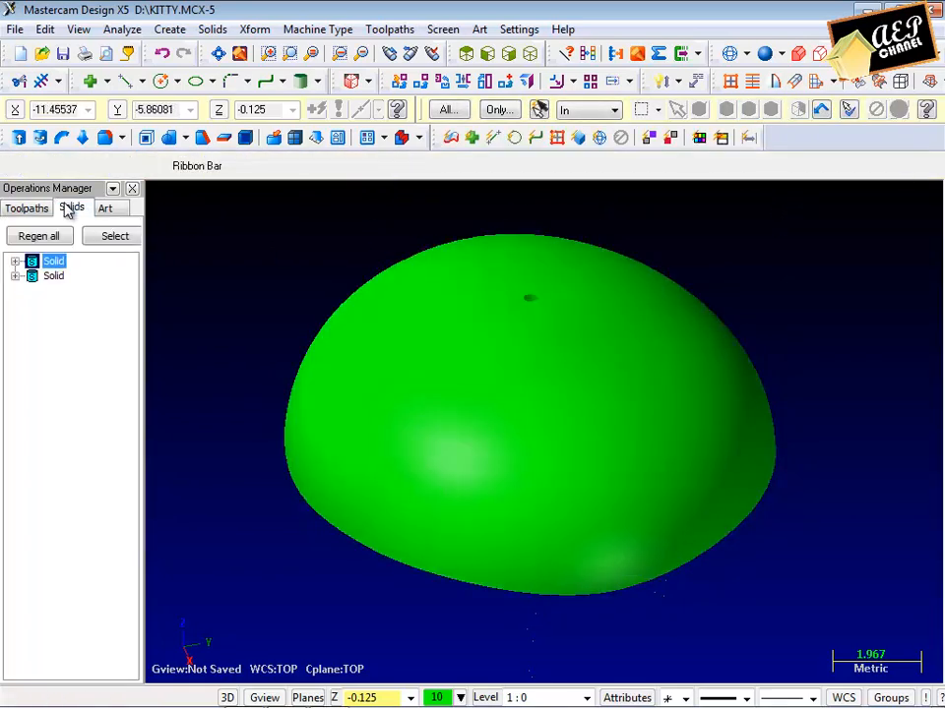
left_click(15, 277)
left_click(75, 306)
right_click(72, 307)
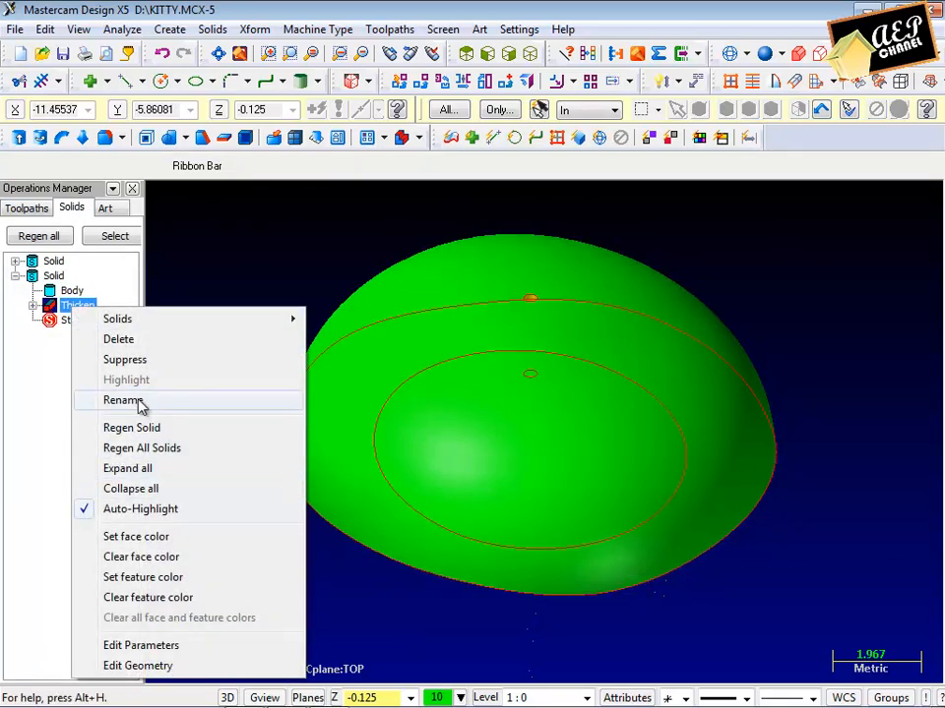
left_click(150, 340)
left_click(57, 237)
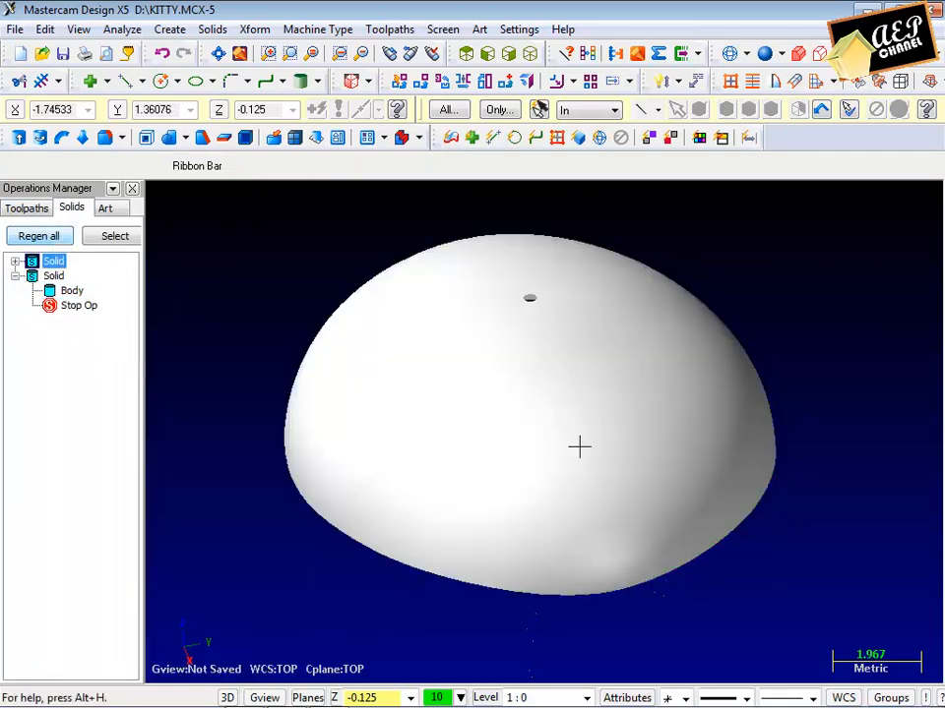
Step: Blank the inner head sheet solid, keeping the surrounding offset surfaces displayed
scroll(580, 447, "down", 1)
middle_click_drag(635, 470, 642, 321)
mouse_move(571, 335)
middle_mouse_down()
mouse_move(596, 371)
mouse_move(545, 447)
mouse_move(562, 406)
middle_mouse_up()
middle_click_drag(553, 351, 419, 382)
middle_click_drag(521, 400, 537, 378)
middle_click_drag(361, 219, 589, 394)
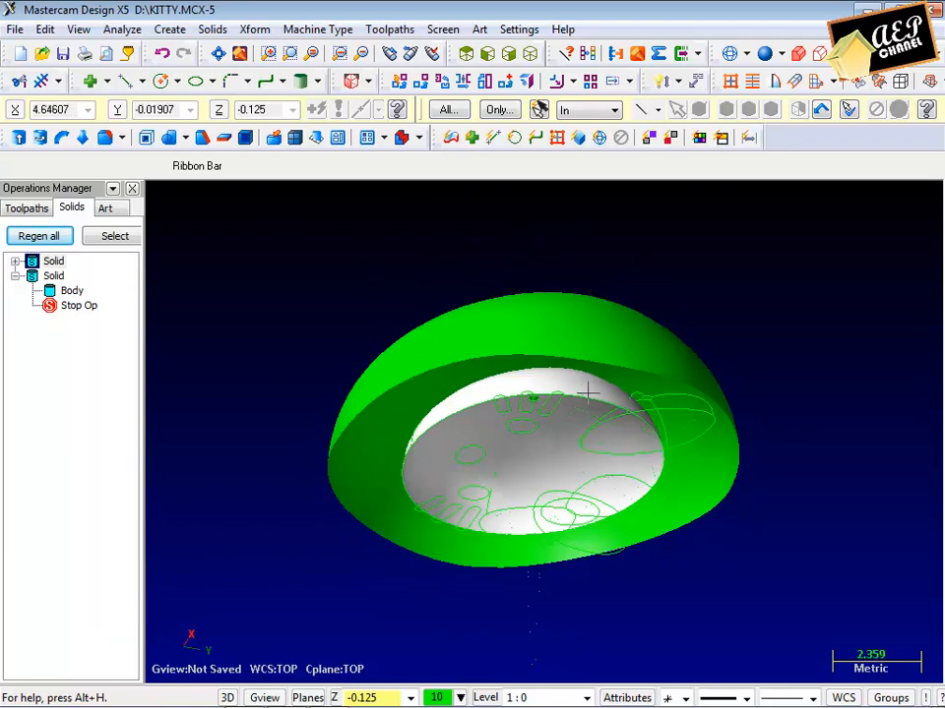
left_click(443, 30)
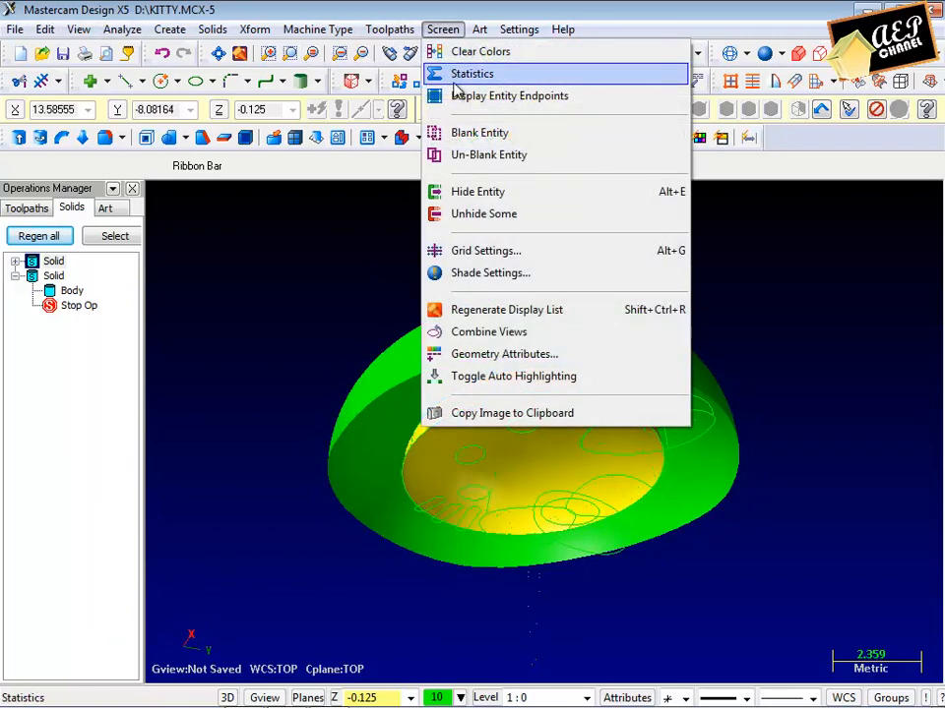
left_click(466, 139)
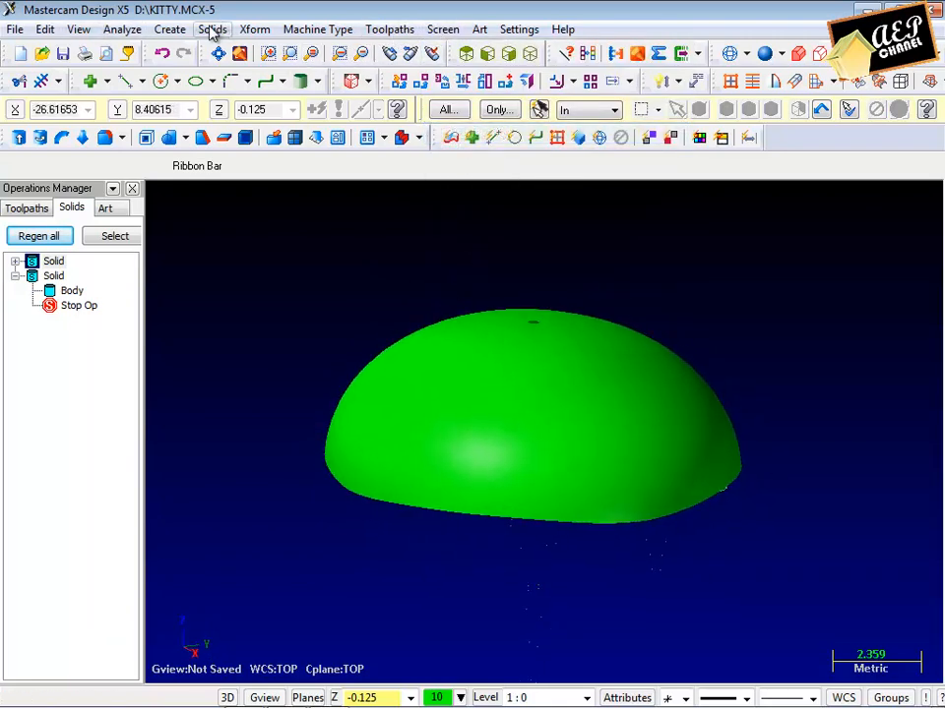
Step: Stitch the visible offset surfaces into a solid with edge tolerance 0.075, deleting the originals
left_click(212, 29)
left_click(253, 472)
left_click(95, 502)
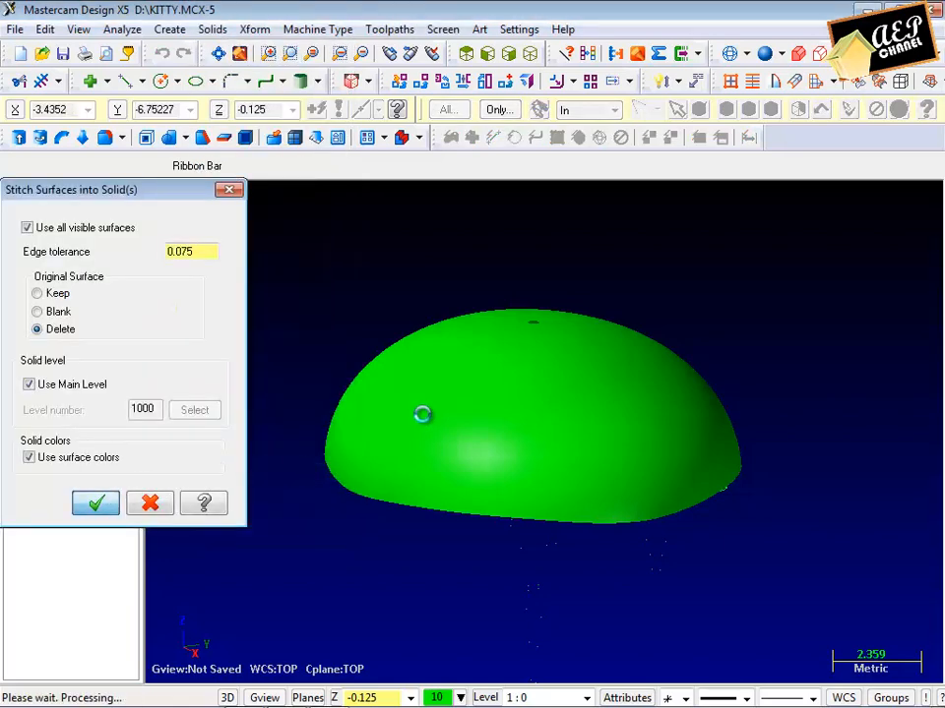
Step: Move the stitched offset solid by -1.0 along Z
right_click(704, 274)
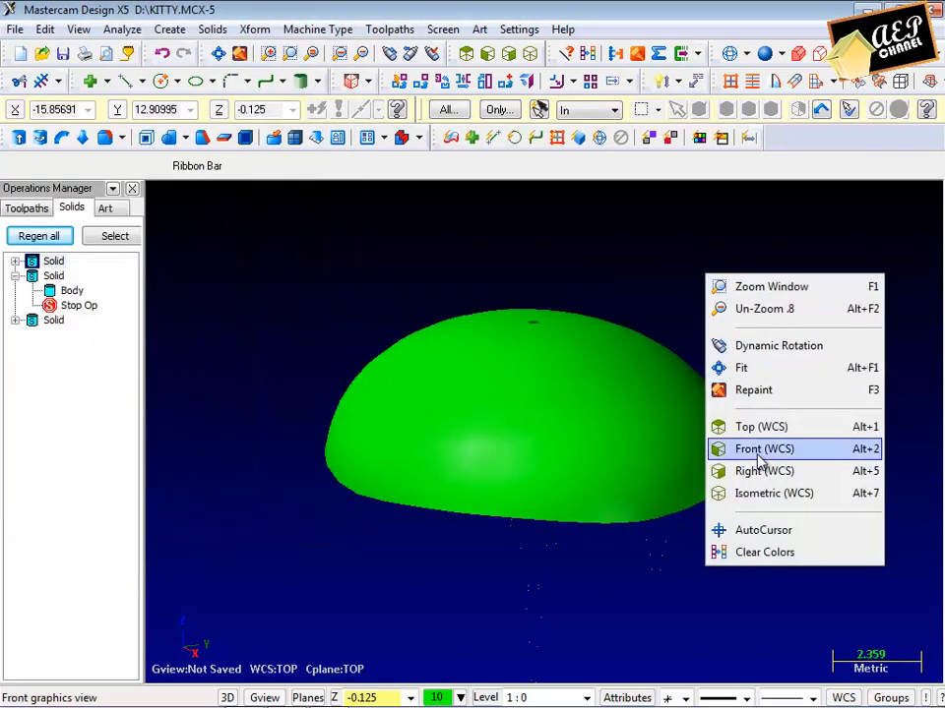
left_click(768, 498)
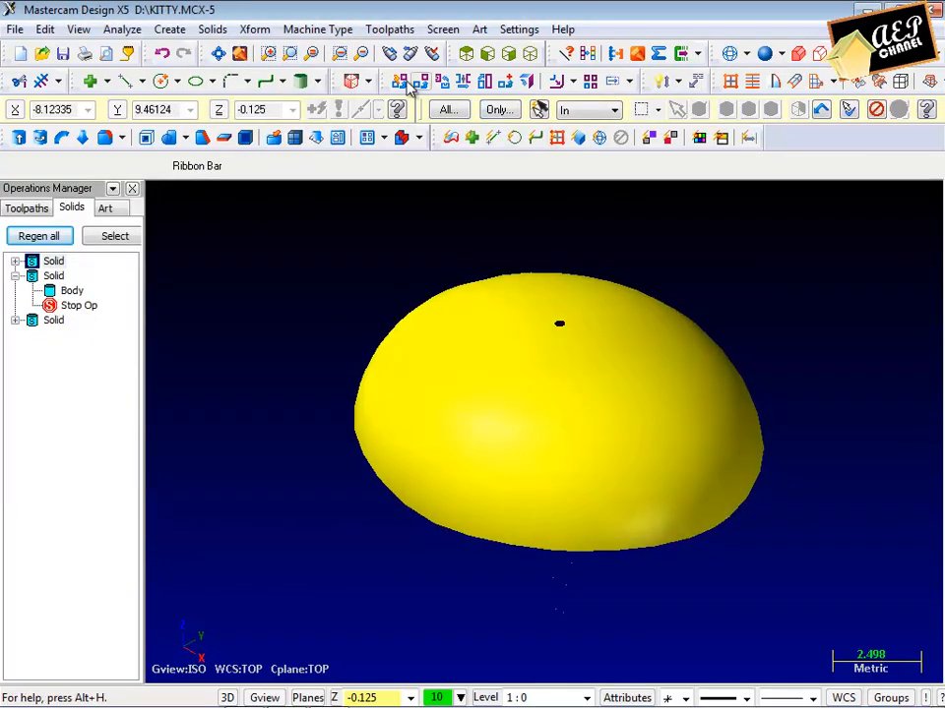
left_click(254, 29)
left_click(286, 48)
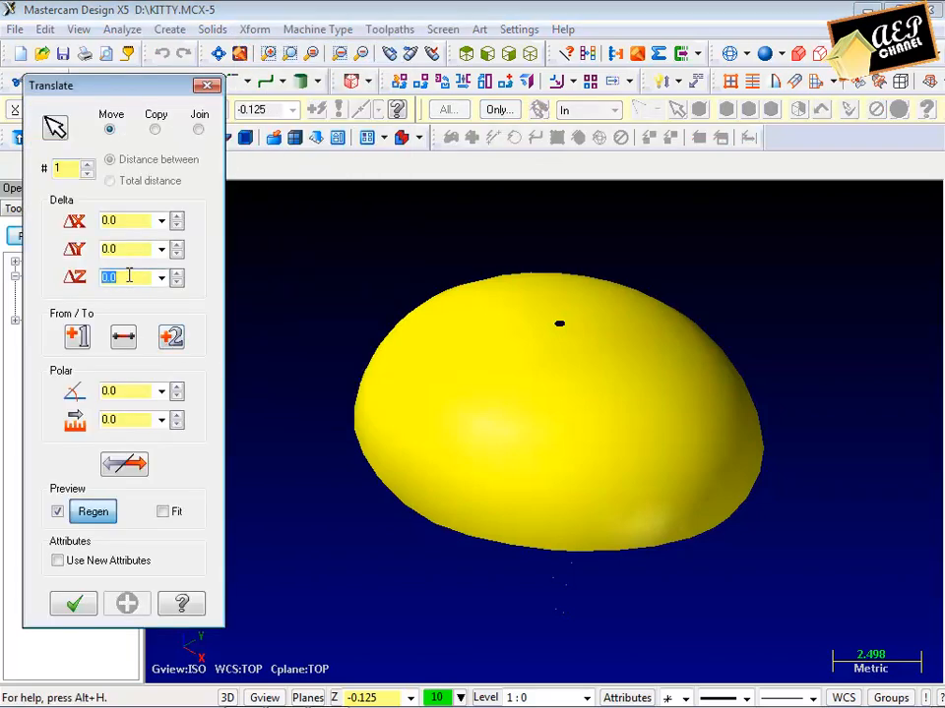
key("Return")
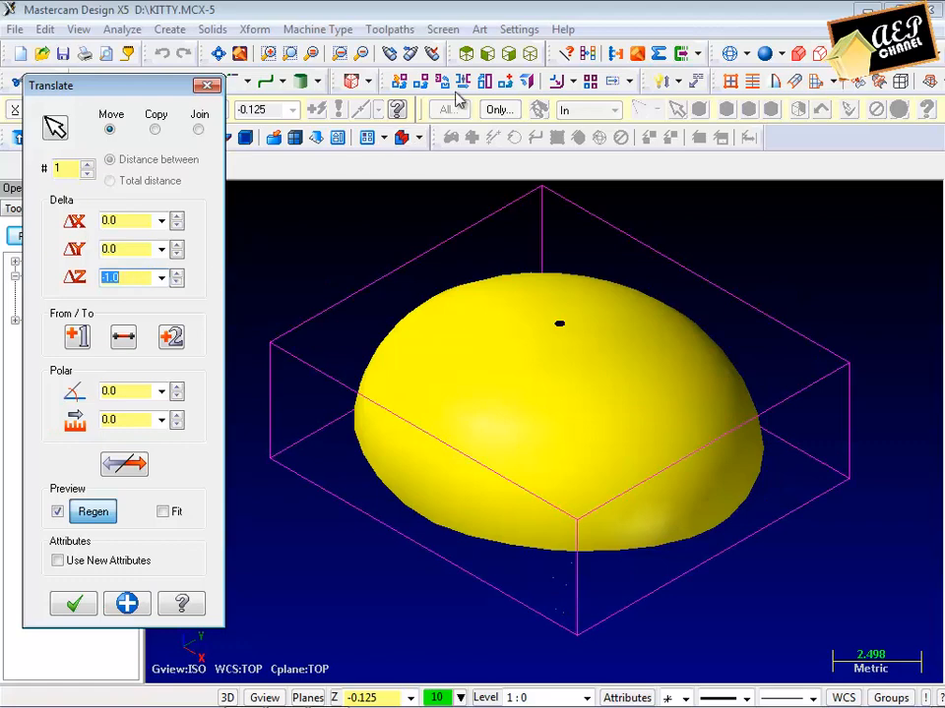
left_click(368, 81)
left_click(400, 105)
left_click(72, 608)
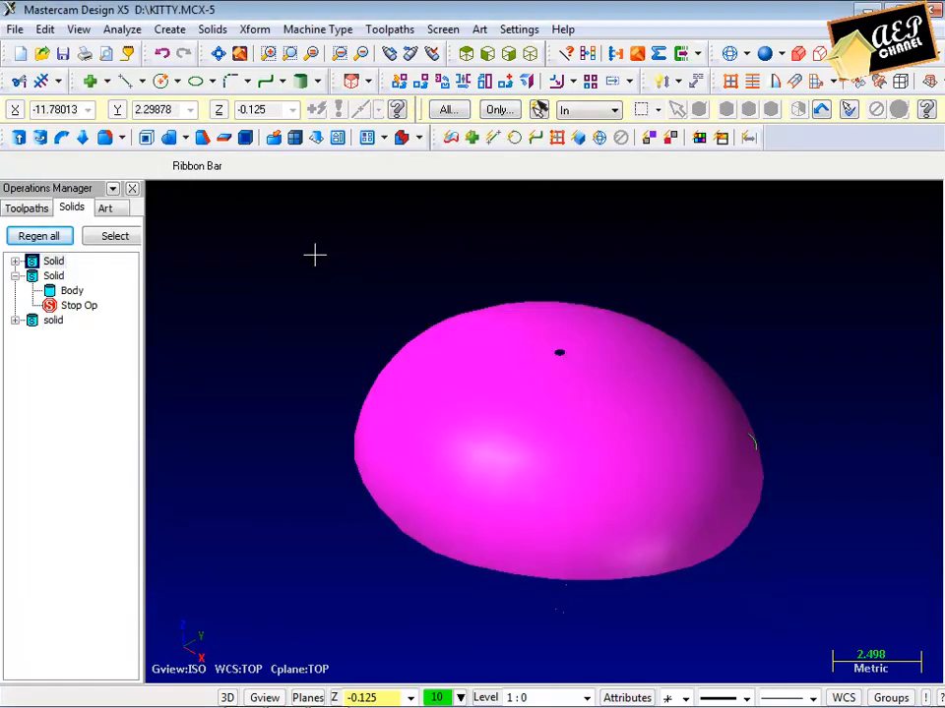
Step: Unblank the inner head sheet solid, leaving the ears and full head body blanked
middle_click_drag(424, 326, 498, 338)
scroll(498, 337, "up", 2)
left_click(431, 30)
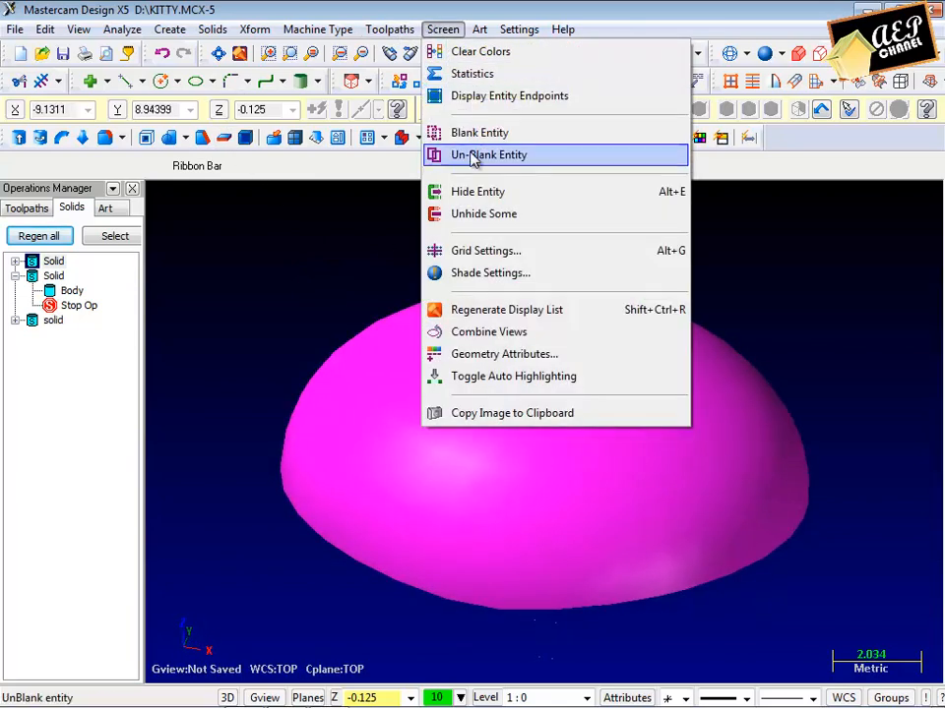
left_click(472, 157)
left_click(500, 389)
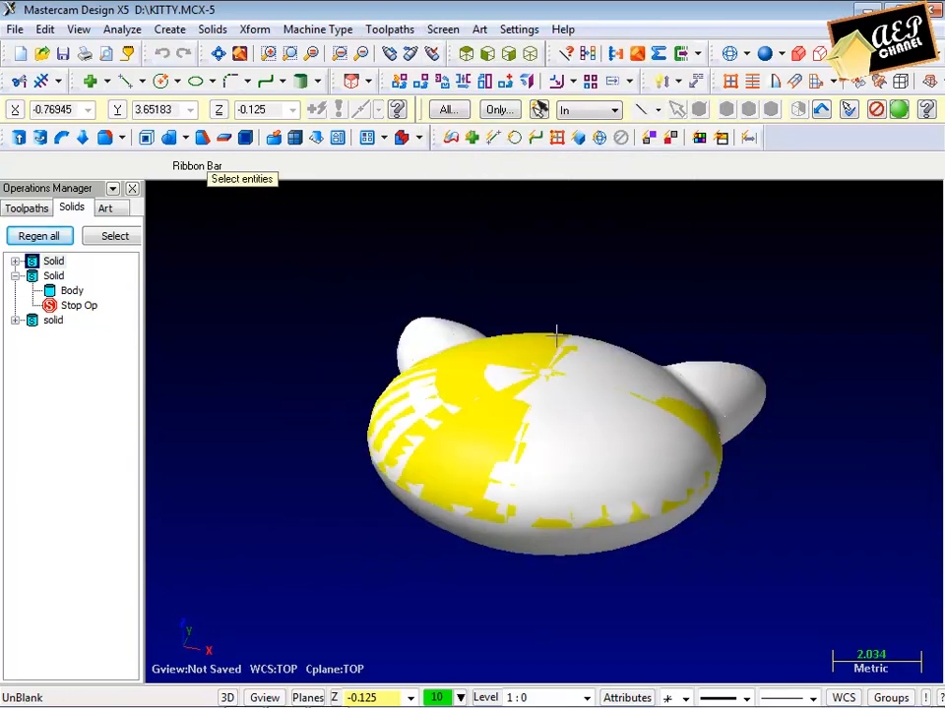
mouse_move(563, 329)
middle_mouse_down()
mouse_move(609, 299)
mouse_move(574, 327)
middle_mouse_up()
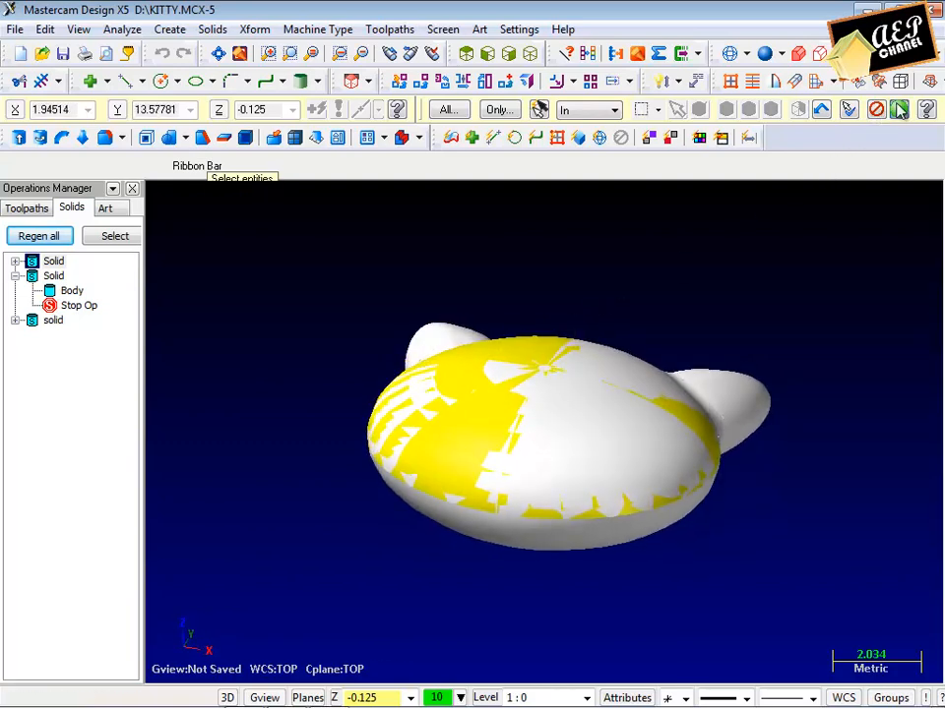
left_click(898, 109)
Step: Blank the stitched offset dome solid that covers the inner head sheet
left_click(592, 349)
left_click(443, 30)
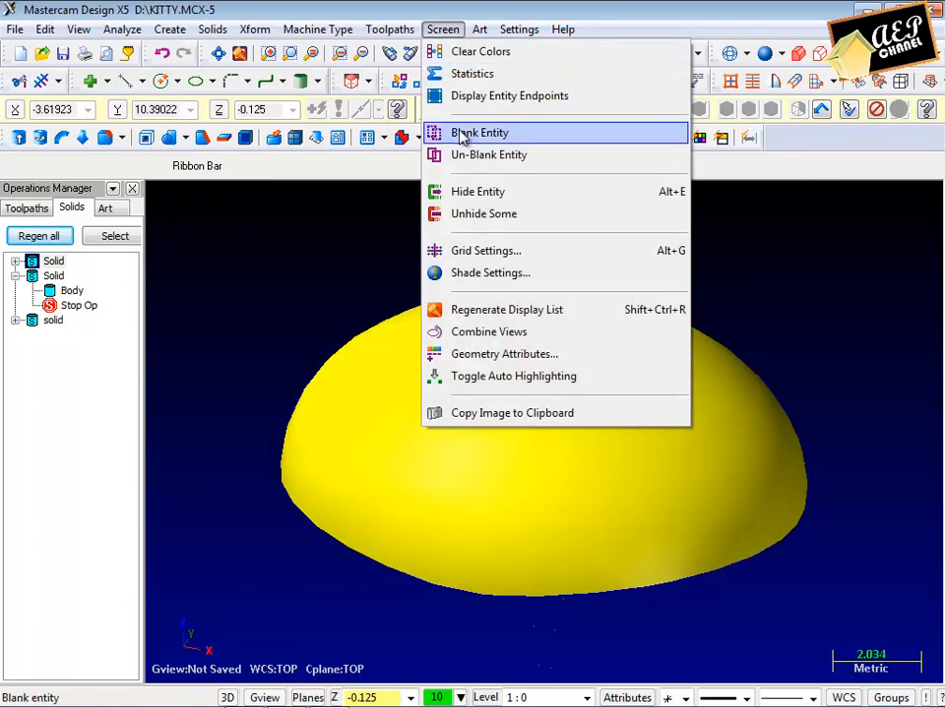
left_click(462, 134)
Step: Thicken the inner head sheet solid by 0.5 on one side, directed outward
left_click(212, 30)
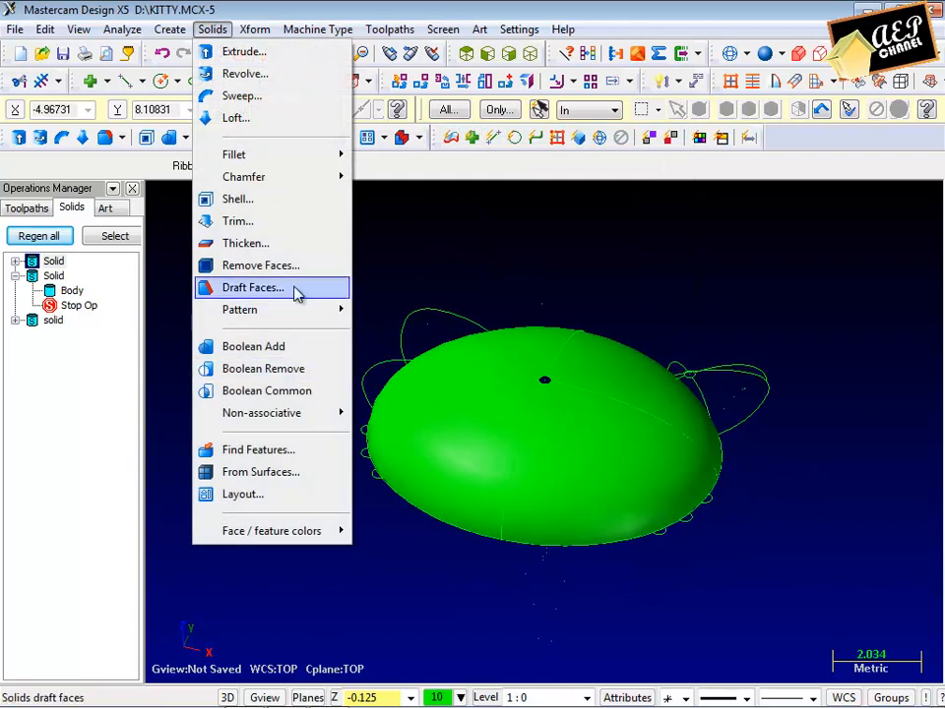
left_click(295, 246)
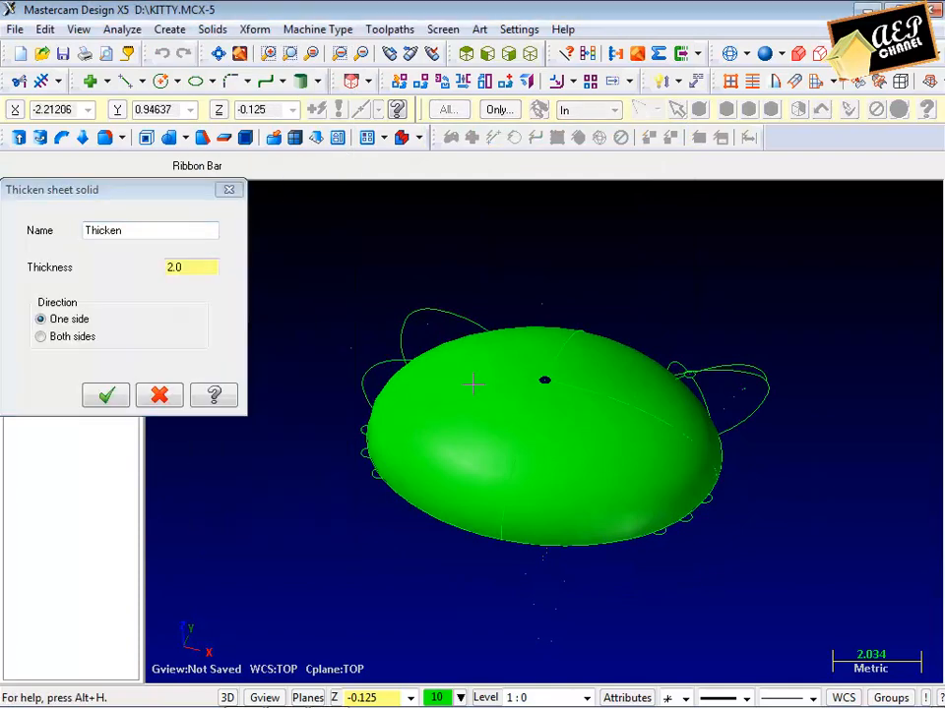
double_click(176, 272)
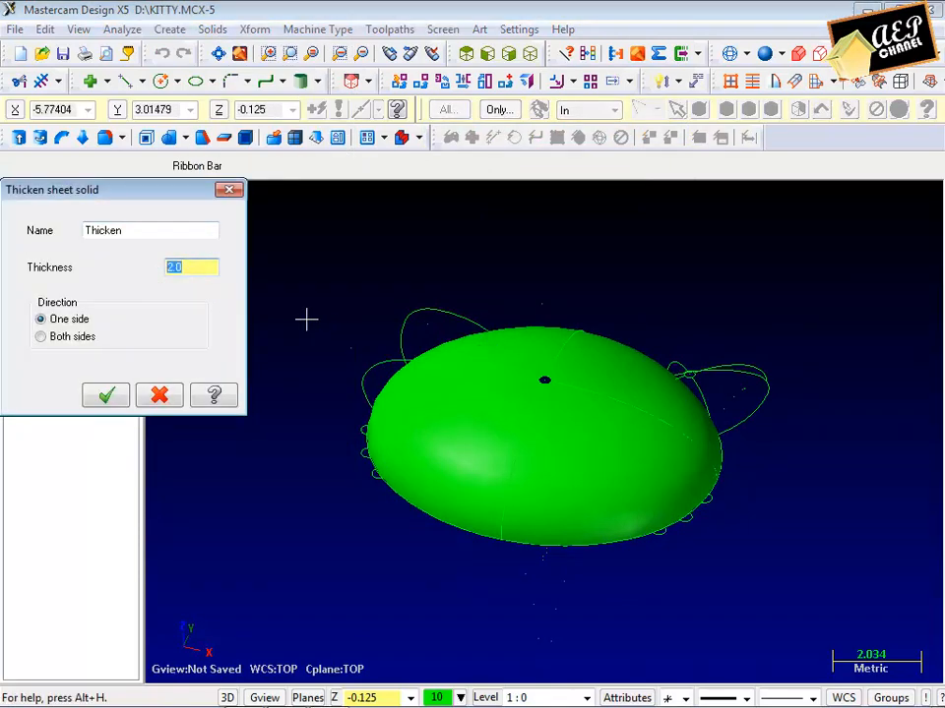
middle_click_drag(285, 318, 275, 287)
double_click(167, 273)
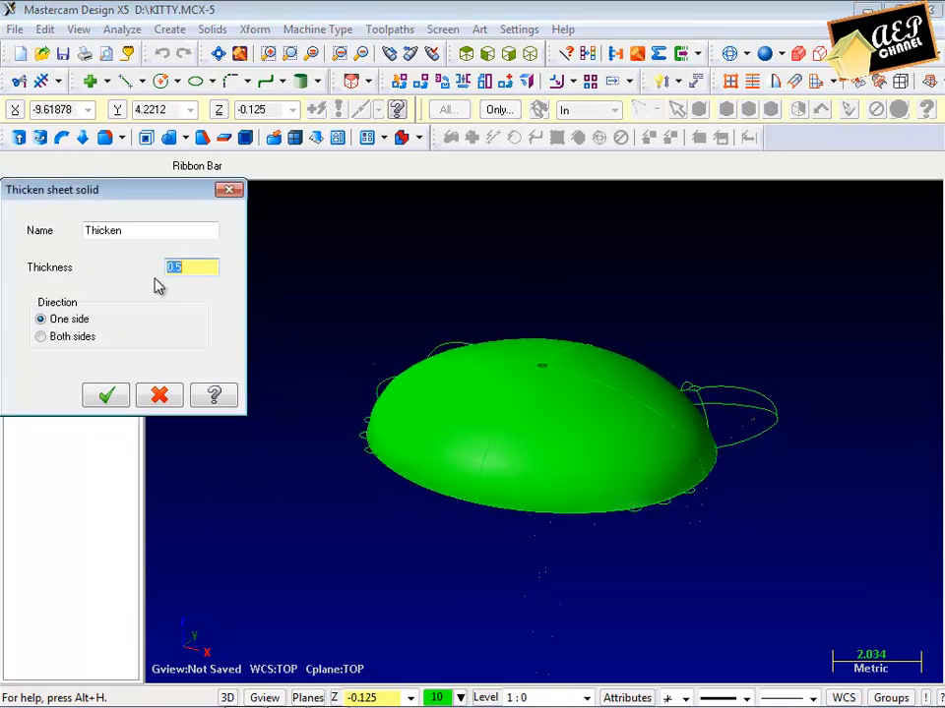
left_click(108, 401)
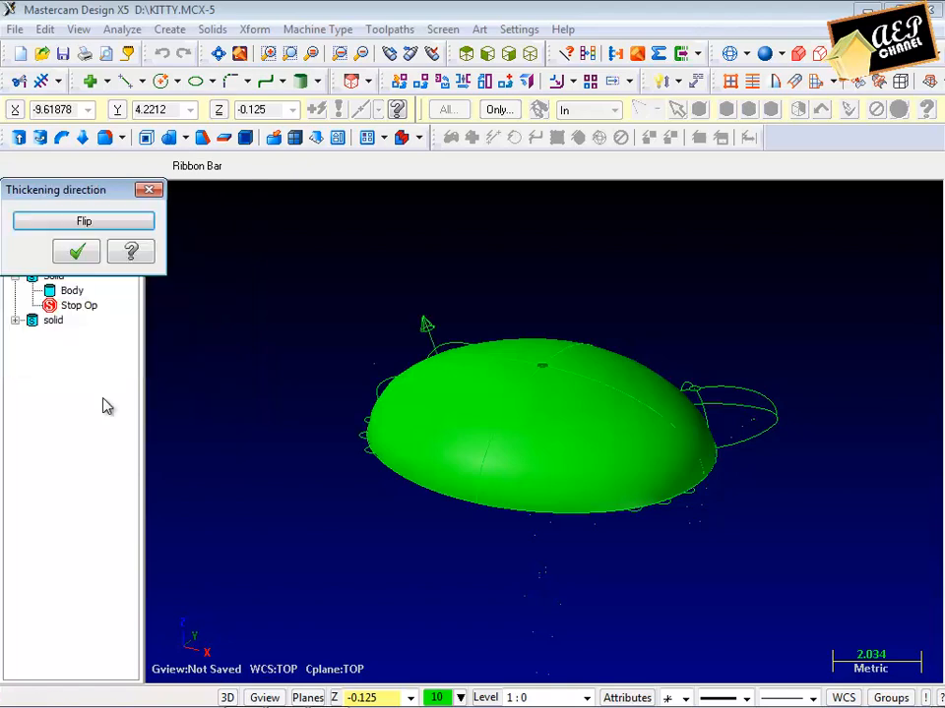
left_click(85, 252)
Step: Generate a surface from the outer face of the thickened head solid
scroll(579, 380, "up", 4)
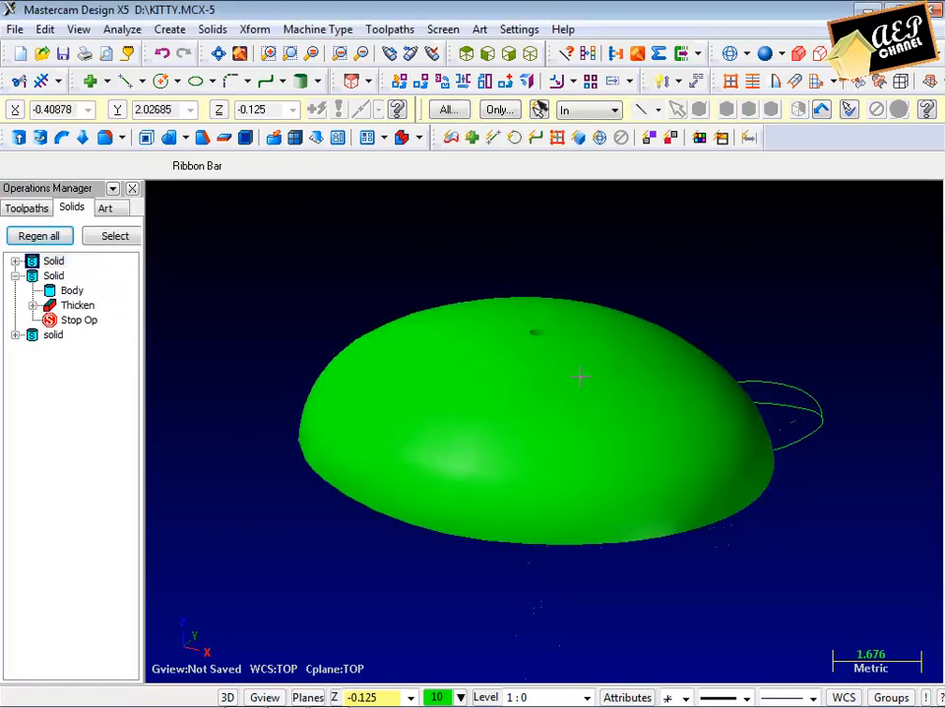
mouse_move(579, 380)
middle_mouse_down()
mouse_move(580, 266)
mouse_move(578, 355)
middle_mouse_up()
scroll(577, 356, "up", 1)
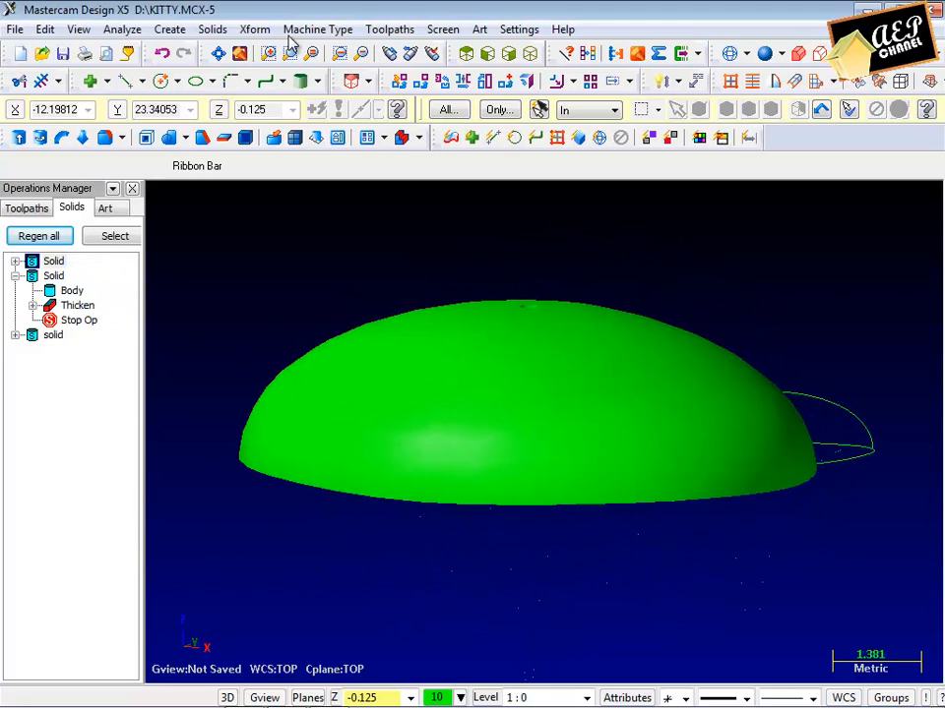
left_click(210, 31)
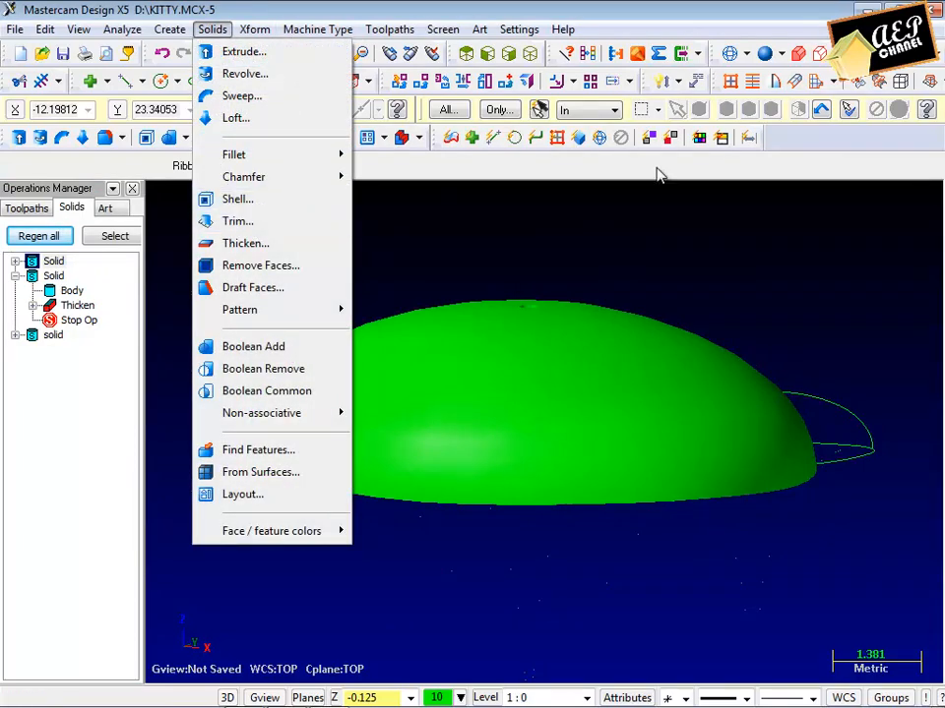
left_click(900, 84)
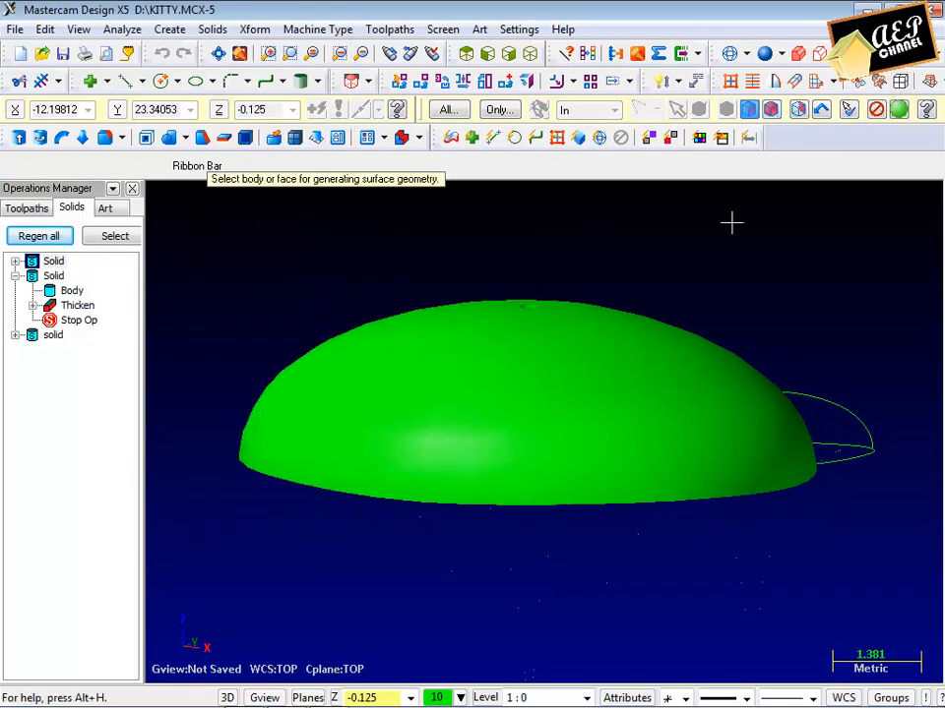
left_click(669, 350)
left_click(898, 110)
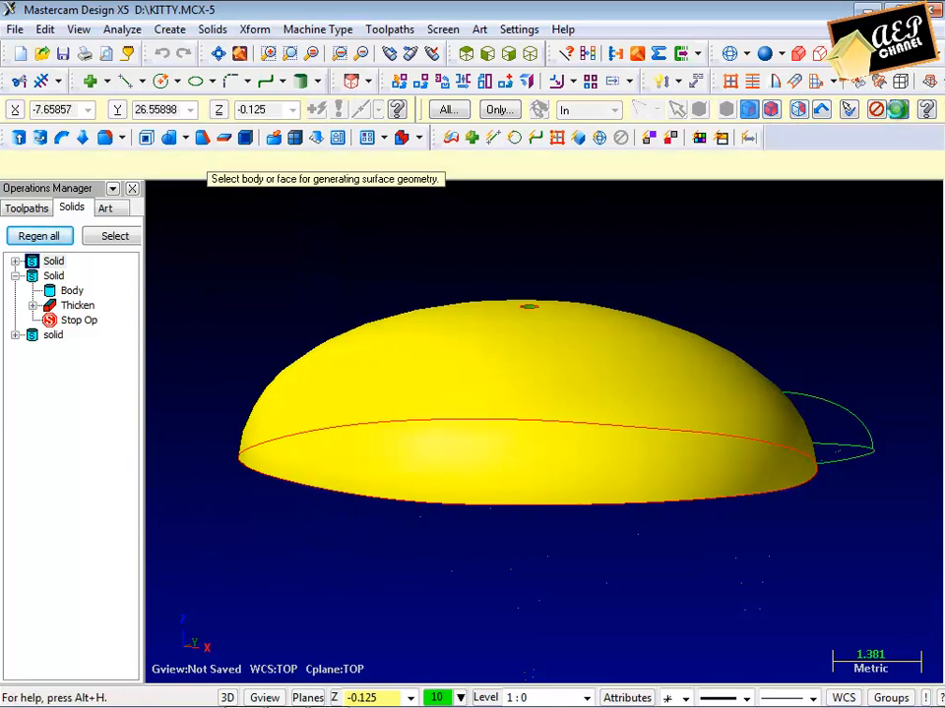
key("Return")
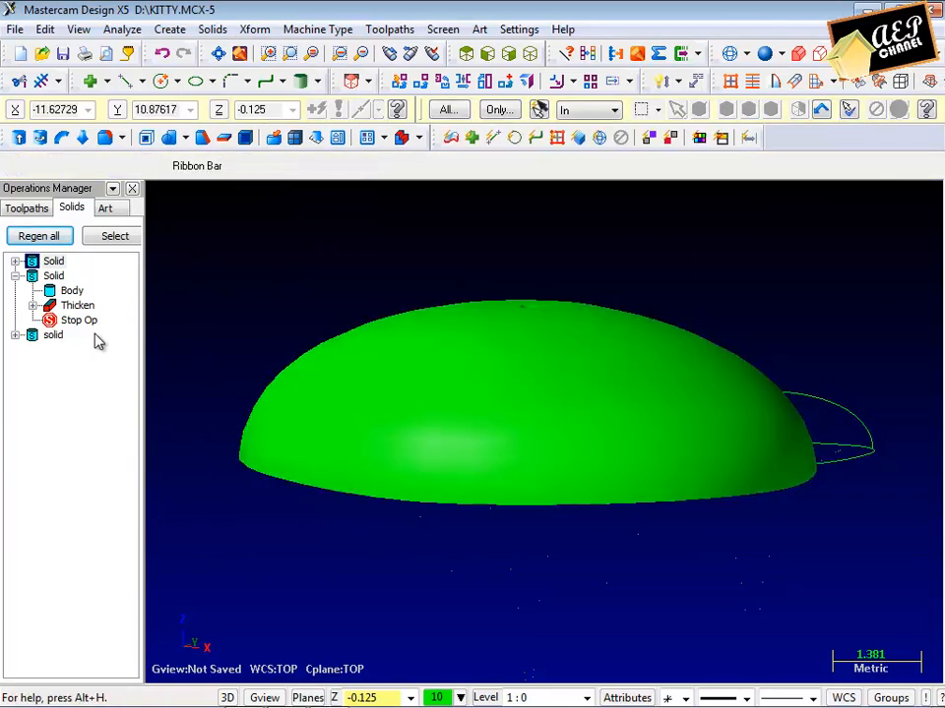
Step: Delete the Thicken operation from the inner head solid and regenerate all solids
left_click(77, 305)
right_click(78, 306)
left_click(126, 335)
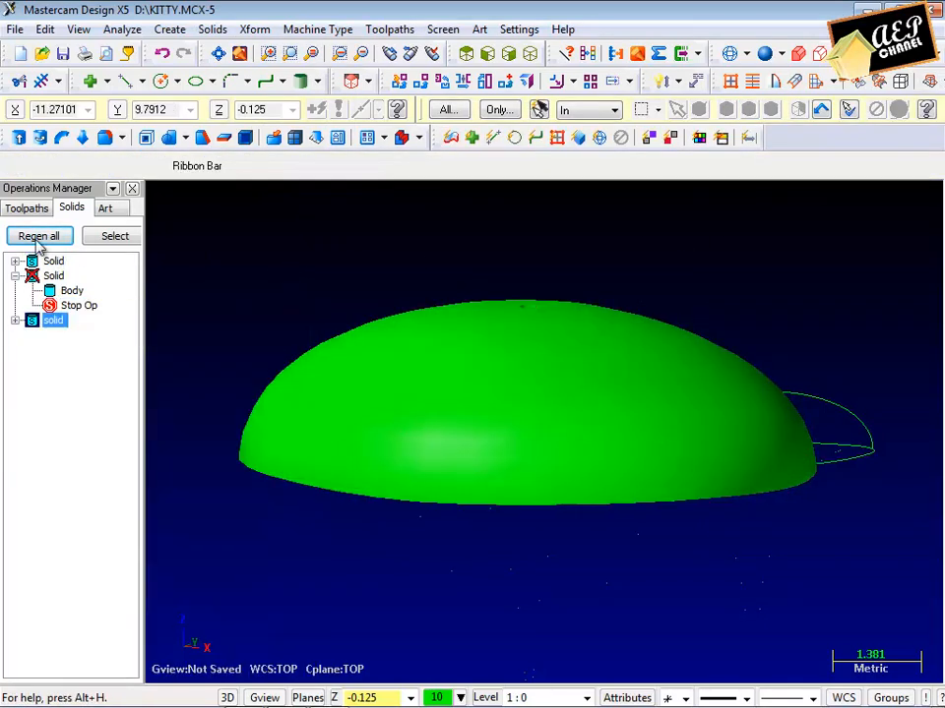
Step: Move the generated outer dome surface by -0.25 along Z
middle_click_drag(365, 316, 555, 382)
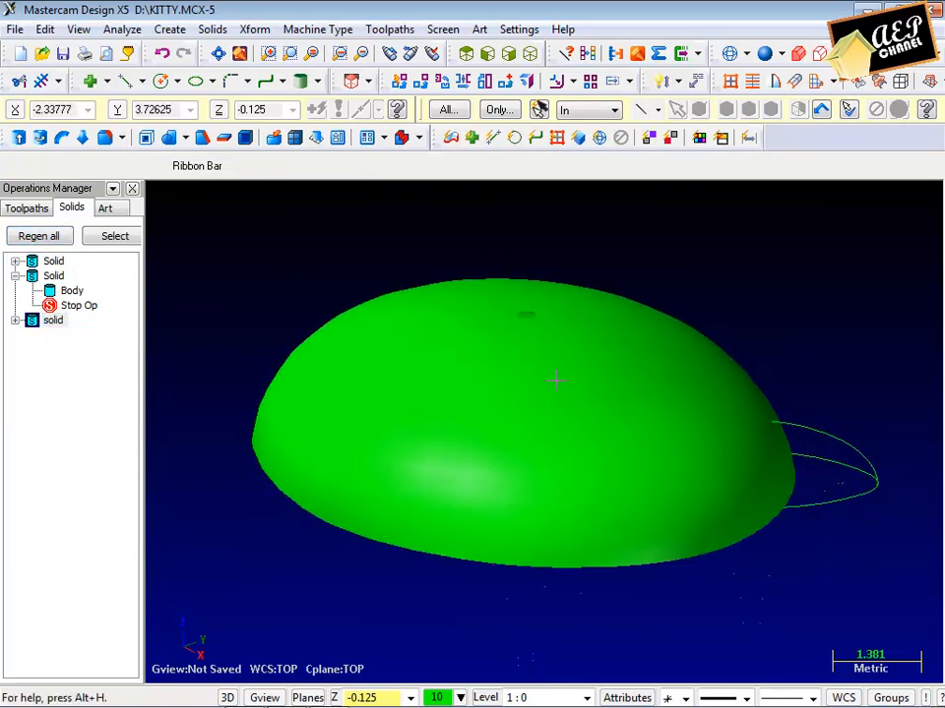
left_click(554, 382)
left_click(255, 29)
left_click(295, 120)
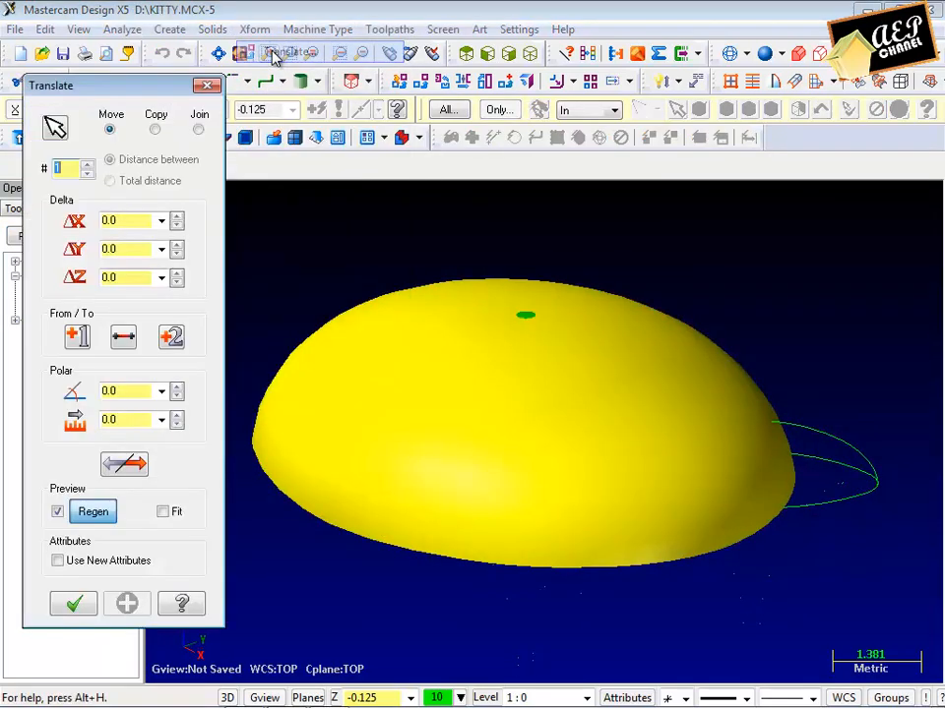
left_click(160, 279)
left_click_drag(127, 282, 95, 286)
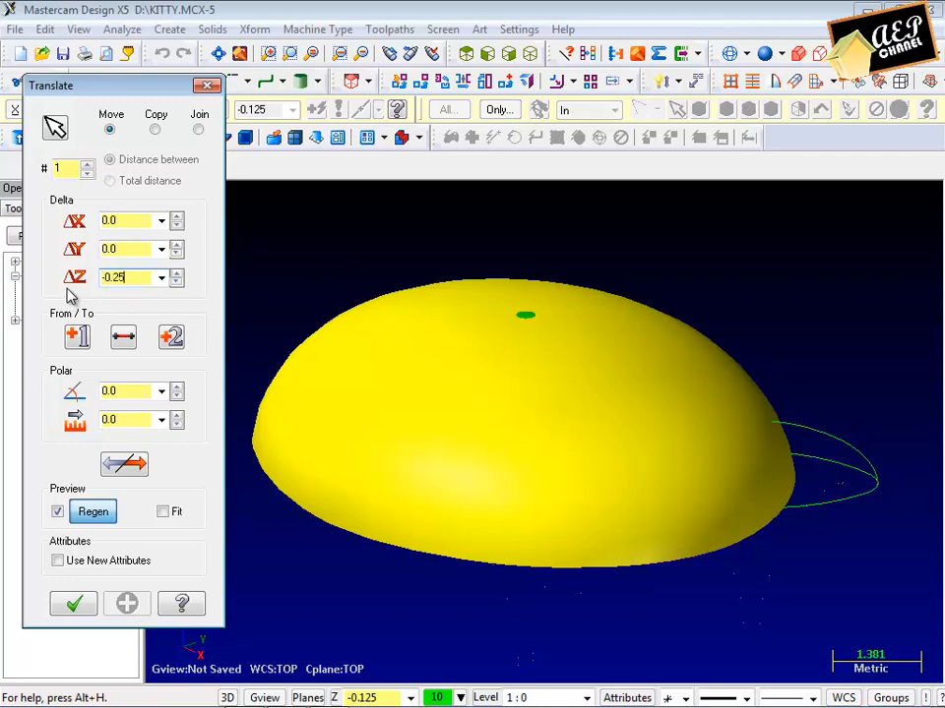
key("Return")
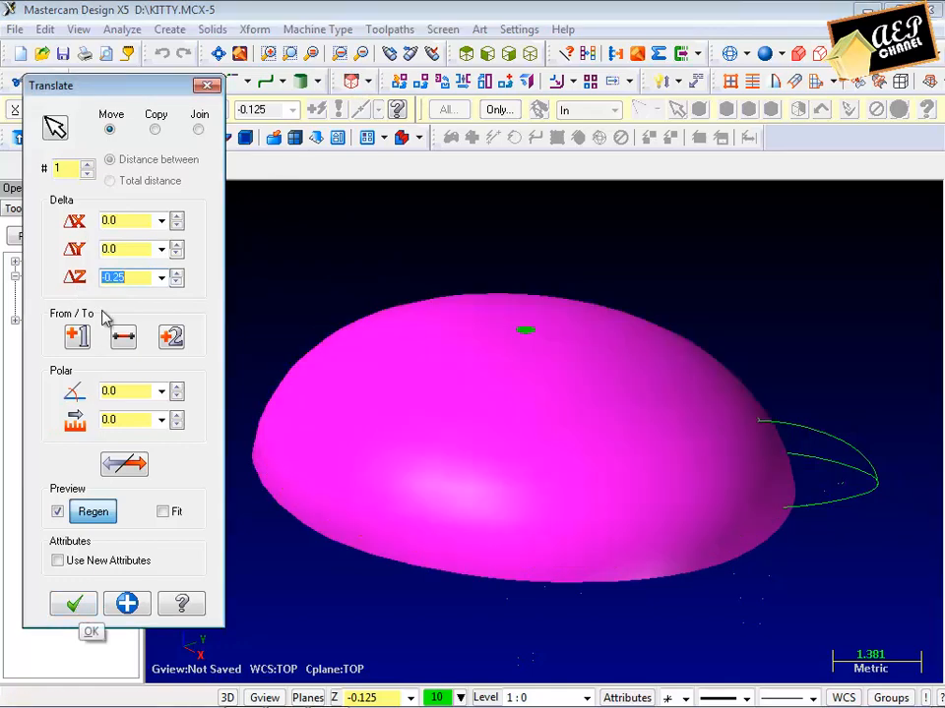
left_click(100, 604)
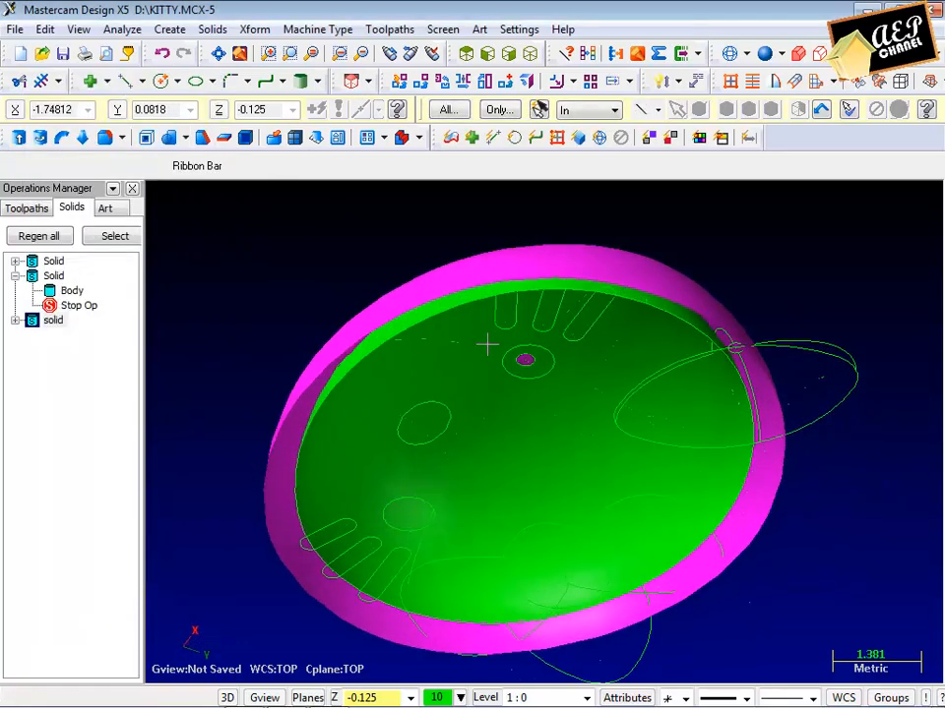
Step: Delete the inner head sheet solid beneath the moved dome surface
left_click(403, 412)
left_click(389, 54)
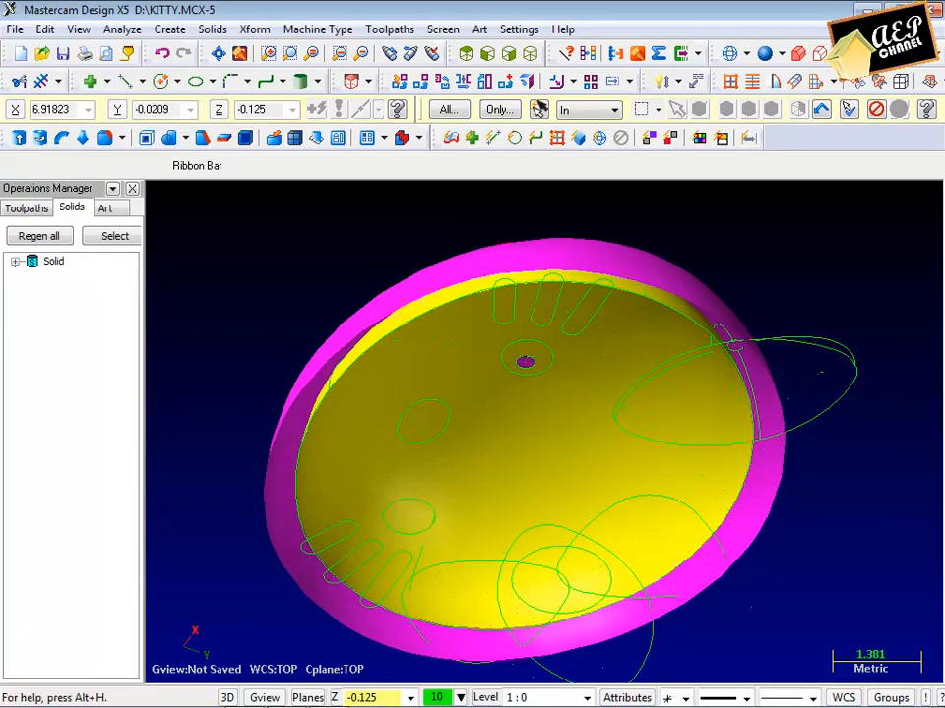
middle_click_drag(655, 258, 616, 384)
Step: Unblank the full cat head body with its ears, leaving the larger offset dome blanked
left_click(443, 29)
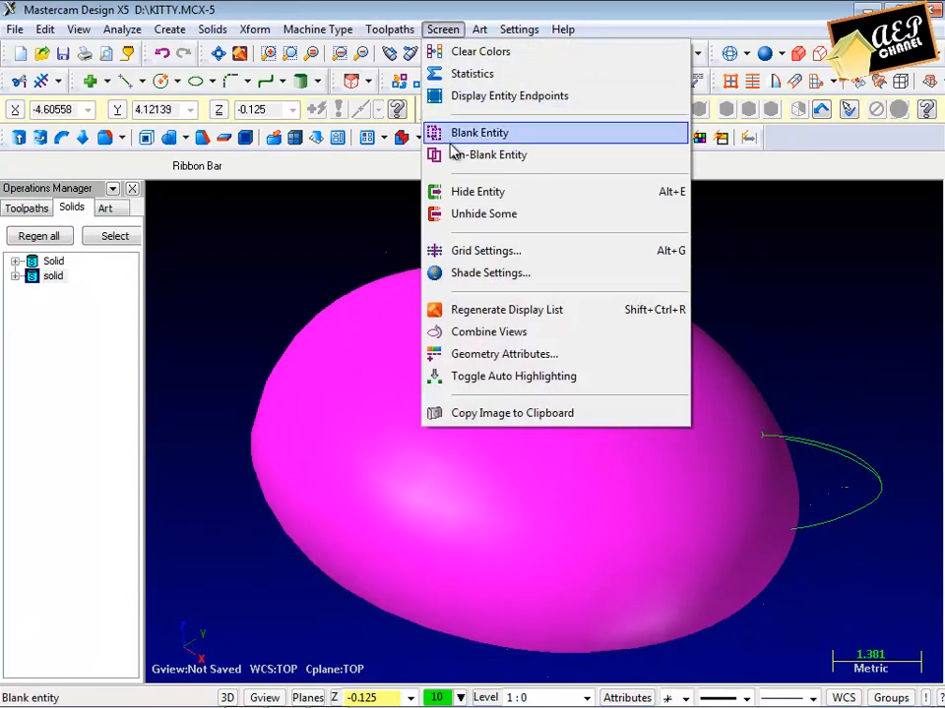
left_click(443, 153)
middle_click_drag(544, 348, 558, 225)
scroll(557, 374, "up", 1)
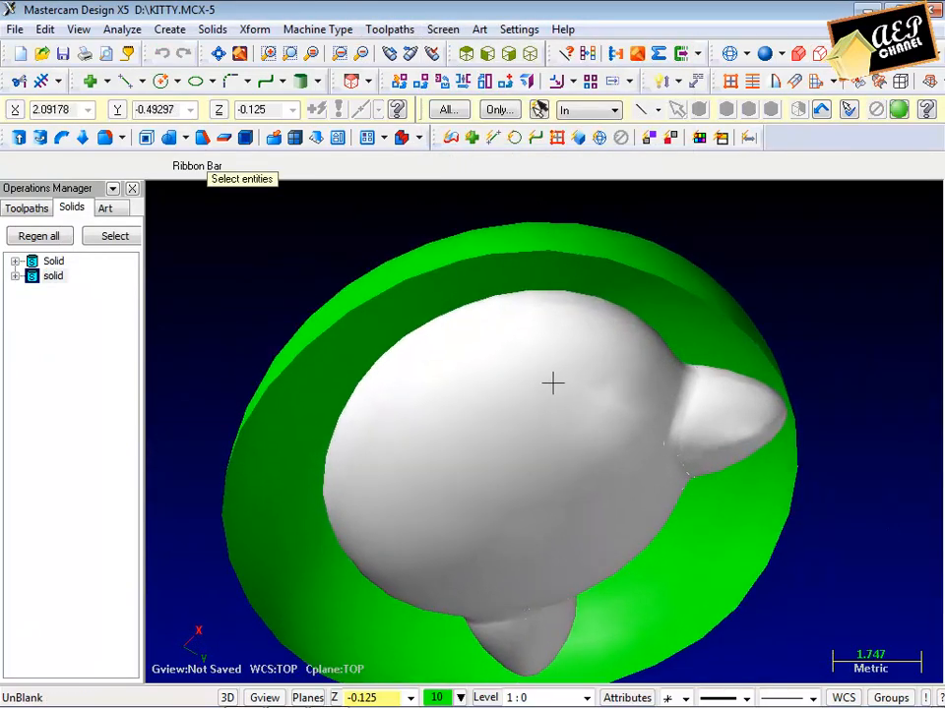
left_click(552, 382)
left_click(900, 110)
middle_click_drag(528, 273, 447, 346)
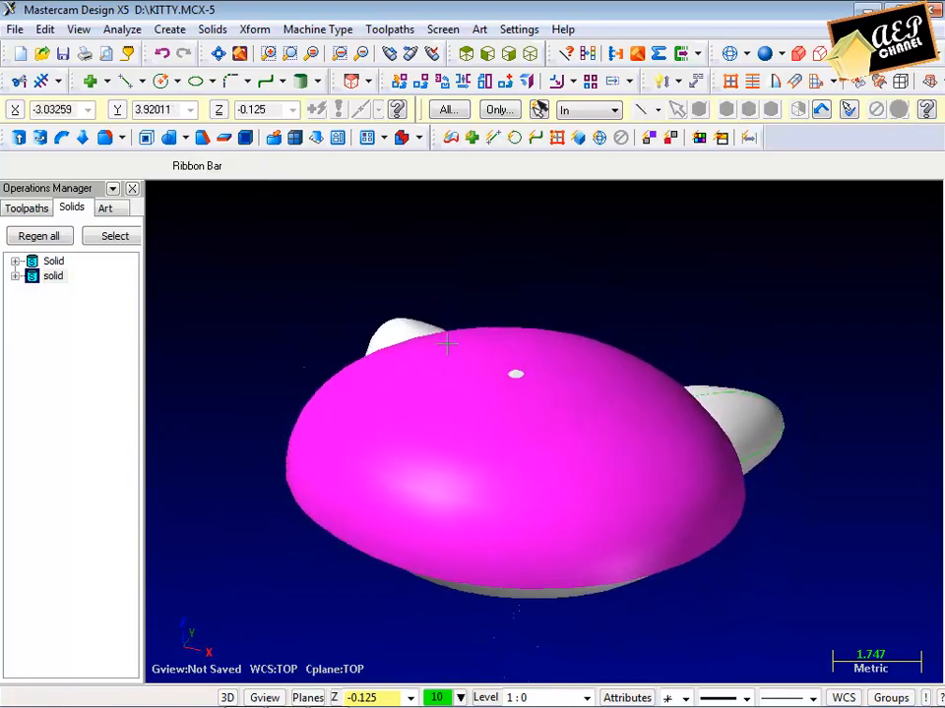
key("alt+s")
scroll(463, 399, "up", 2)
middle_click_drag(462, 396, 402, 415)
scroll(388, 273, "up", 3)
left_click(212, 29)
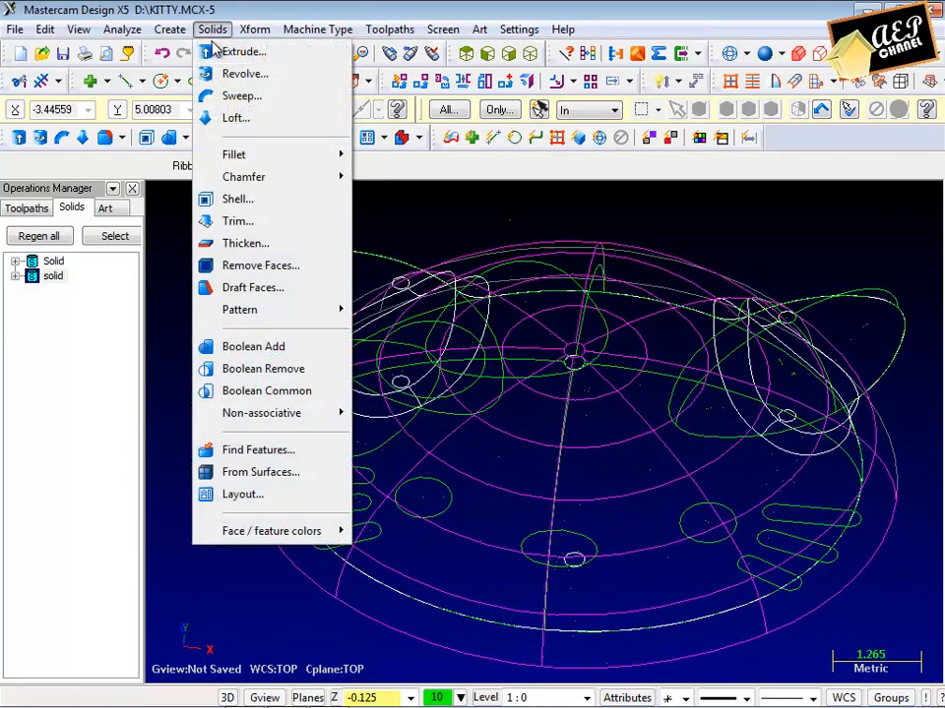
left_click(211, 49)
scroll(375, 533, "up", 4)
left_click(376, 531)
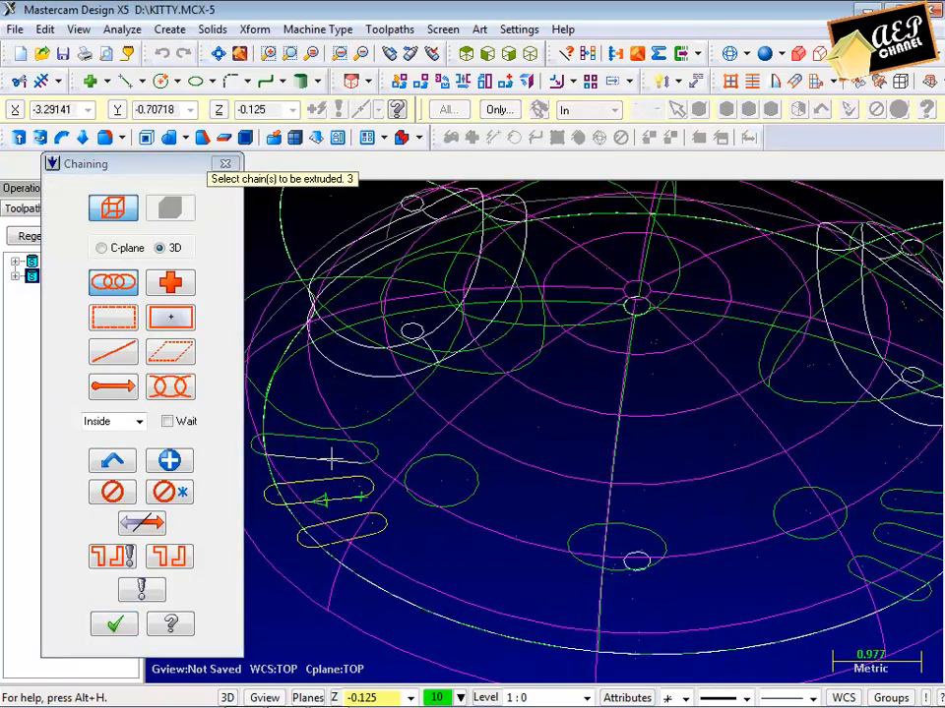
left_click(331, 459)
scroll(315, 456, "down", 4)
scroll(668, 577, "up", 4)
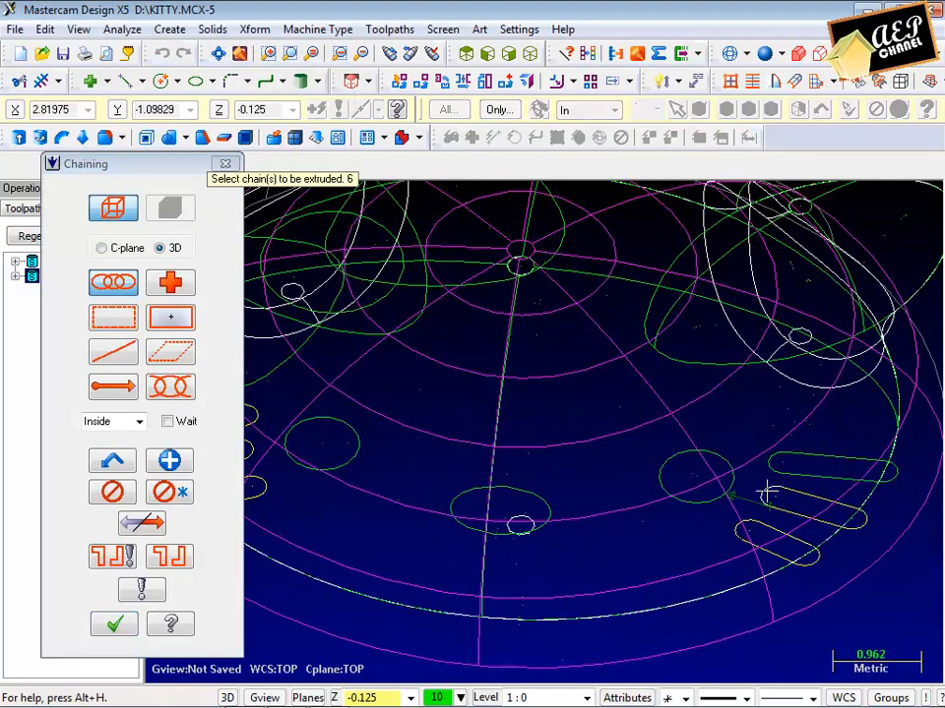
scroll(640, 450, "down", 5)
middle_click_drag(480, 419, 515, 368)
key("Escape")
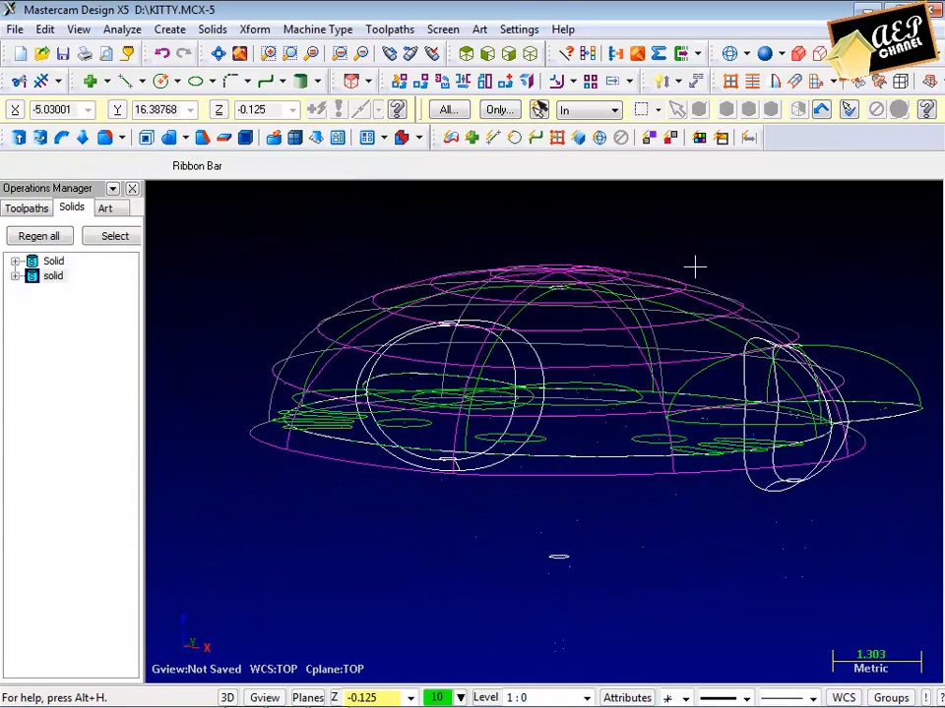
key("alt+s")
Step: Blank the full cat head body with its ears, keeping the outer dome surface displayed
mouse_move(729, 395)
middle_mouse_down()
mouse_move(748, 413)
mouse_move(622, 411)
middle_mouse_up()
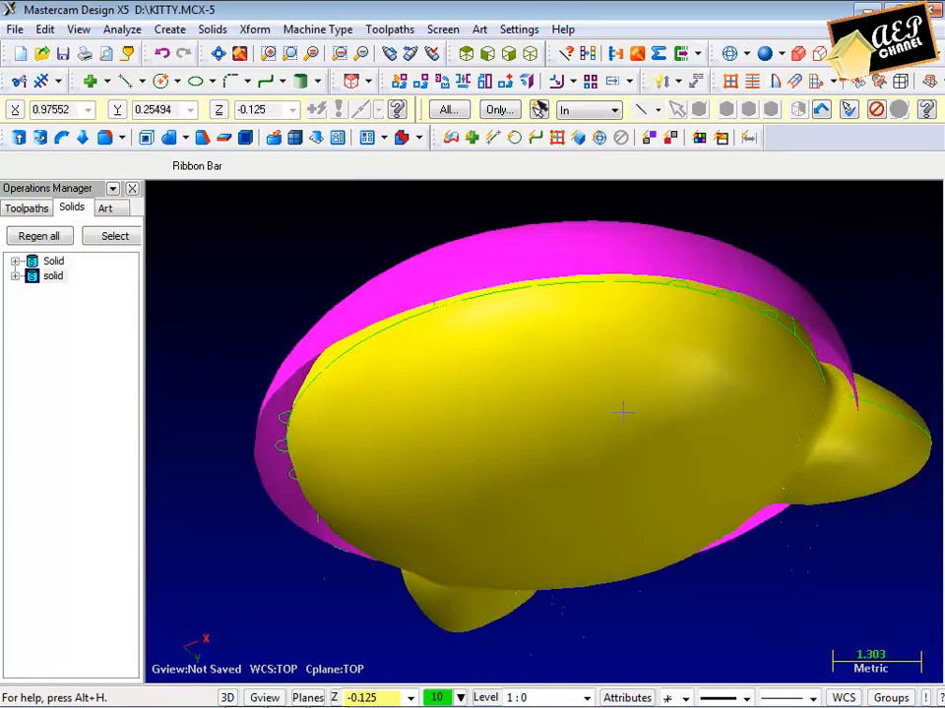
left_click(442, 29)
left_click(459, 135)
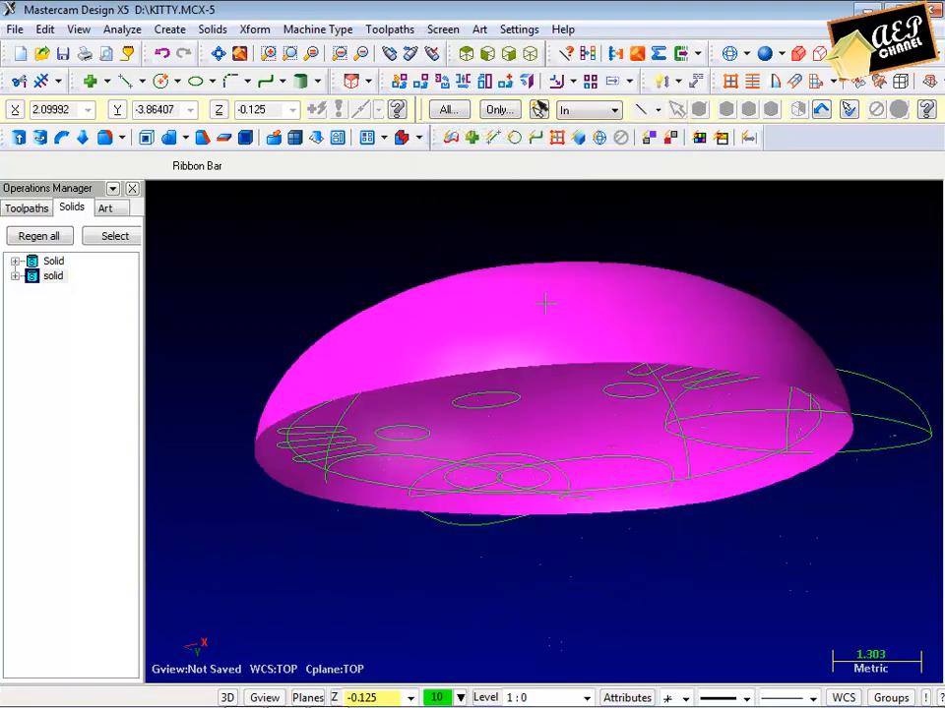
Step: Create a solid from the moved outer dome surface
mouse_move(551, 344)
middle_mouse_down()
mouse_move(581, 317)
mouse_move(597, 369)
mouse_move(616, 339)
middle_mouse_up()
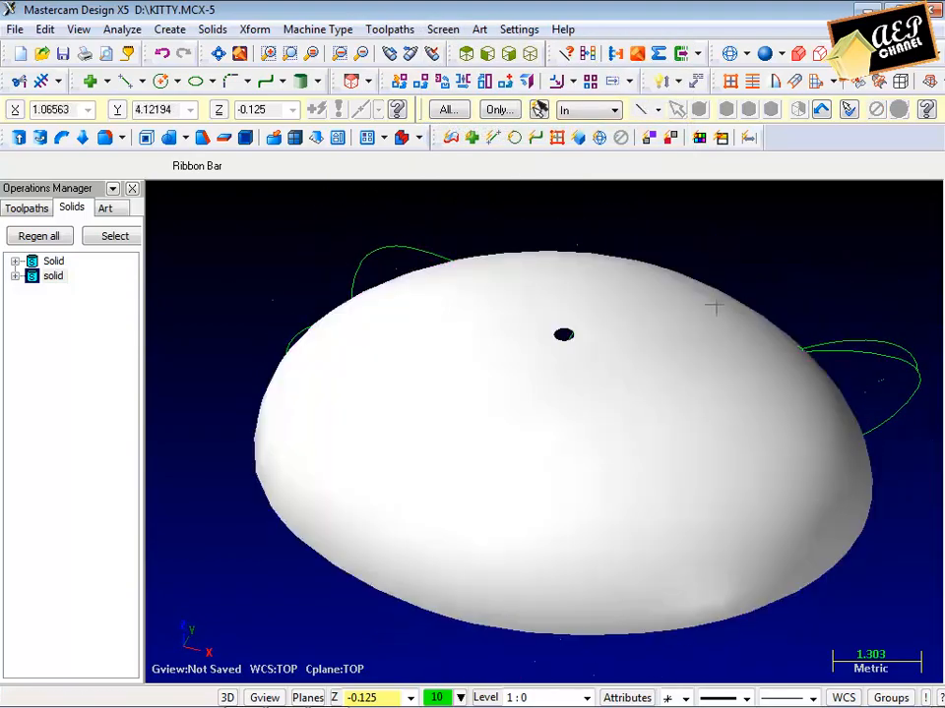
left_click(715, 308)
left_click(213, 29)
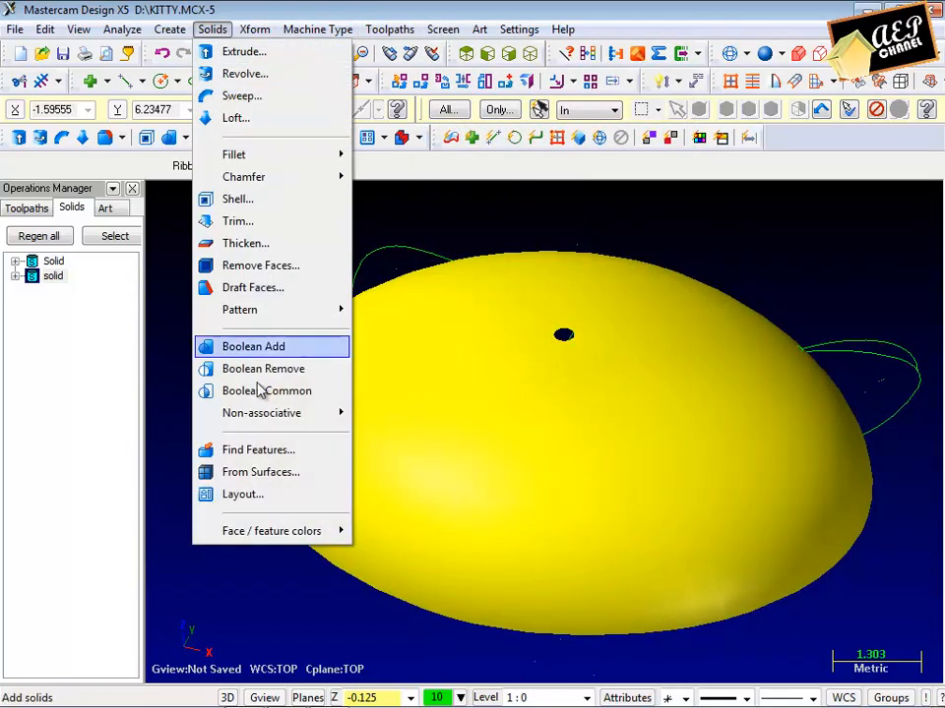
left_click(270, 472)
left_click(96, 502)
left_click(557, 402)
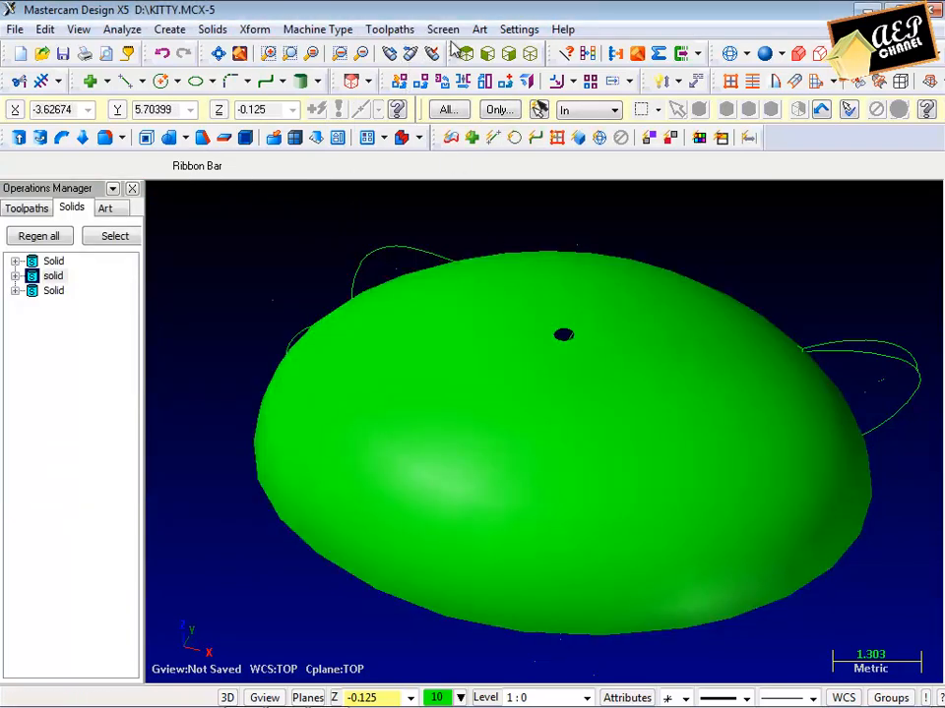
Step: Move the displayed outer dome sheet solid by -0.1 in Z
left_click(516, 338)
left_click(255, 30)
left_click(283, 48)
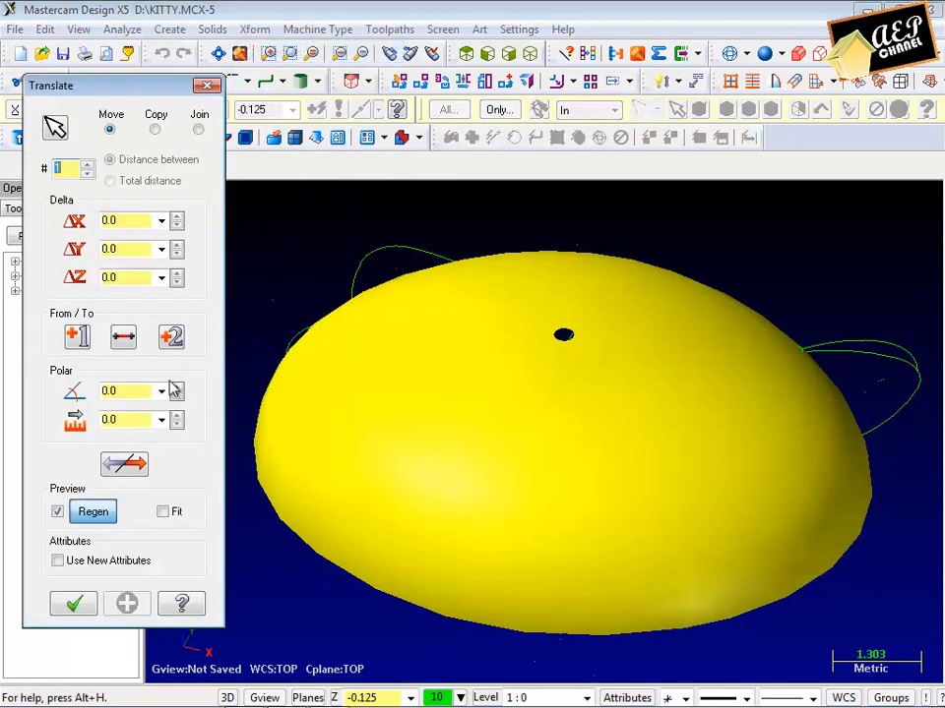
left_click(139, 277)
type("-0.1")
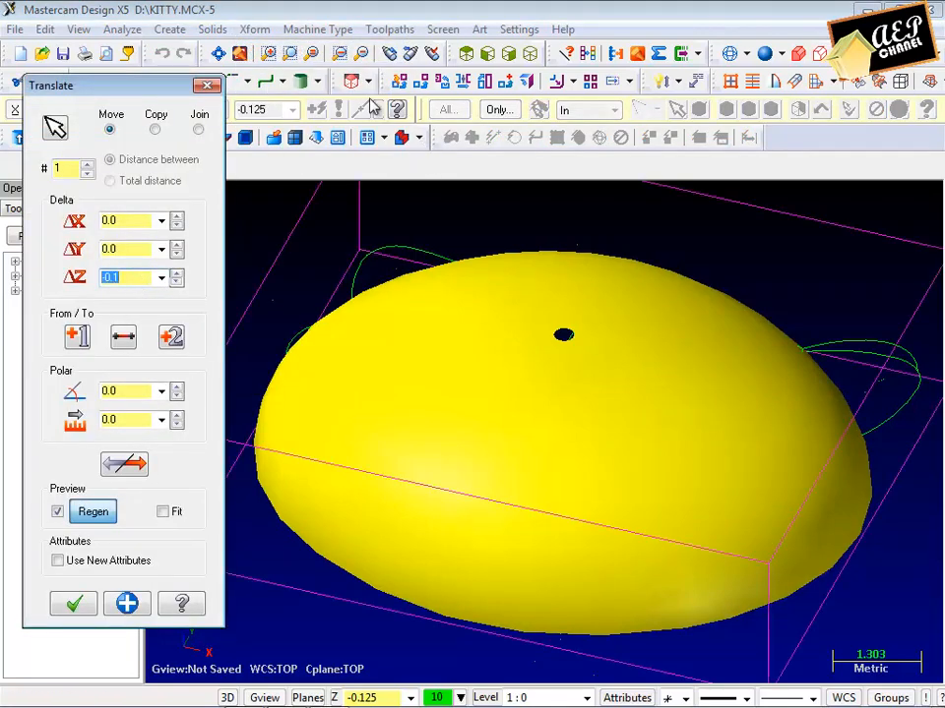
left_click(69, 605)
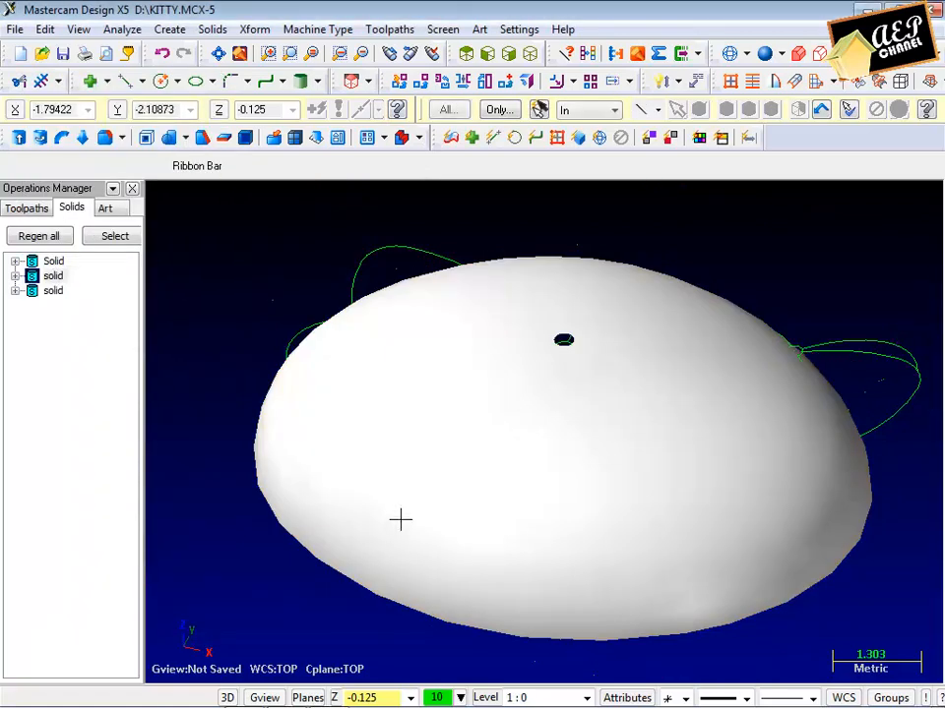
Step: Extrude the six whisker slot outlines on both cheeks as new bodies with a distance of 5.0
key("alt+s")
scroll(342, 450, "up", 2)
left_click(212, 30)
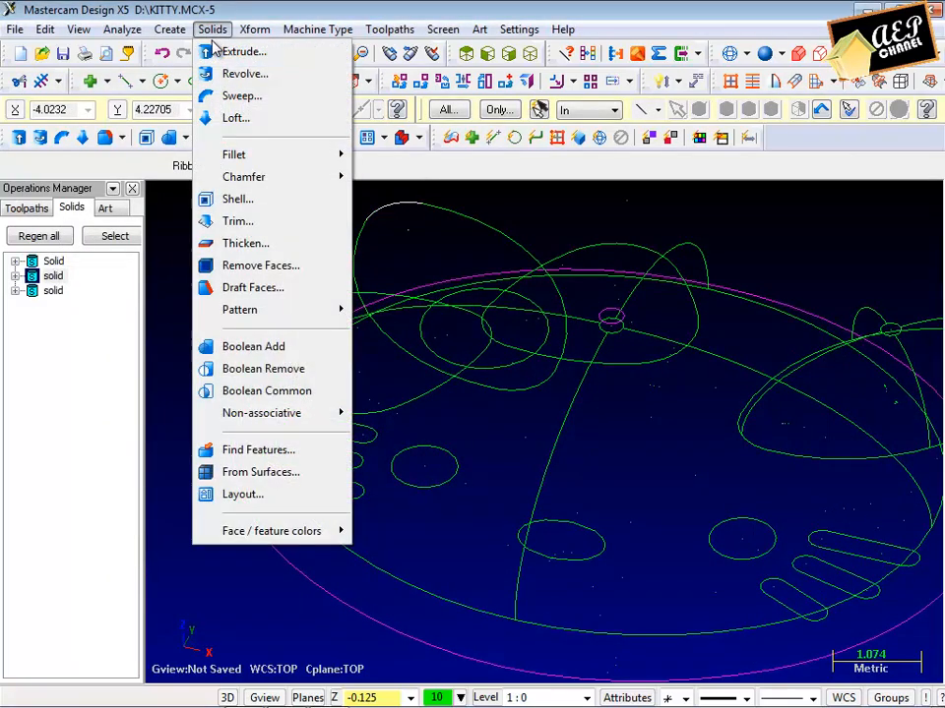
left_click(226, 49)
right_click(486, 341)
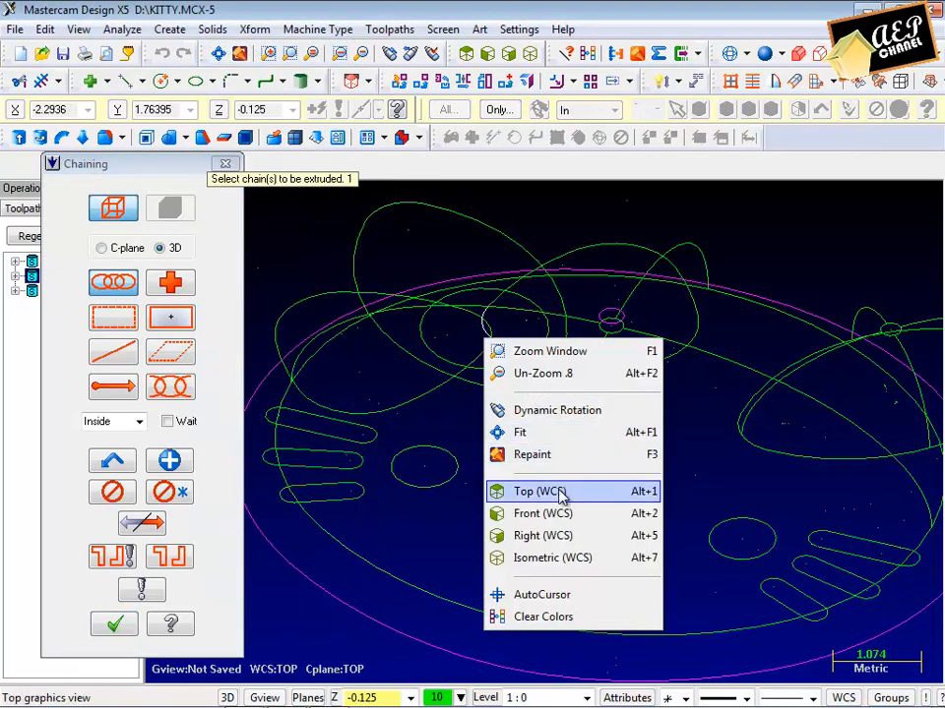
left_click(559, 491)
scroll(483, 497, "down", 2)
middle_click_drag(483, 498, 339, 395)
scroll(340, 395, "up", 8)
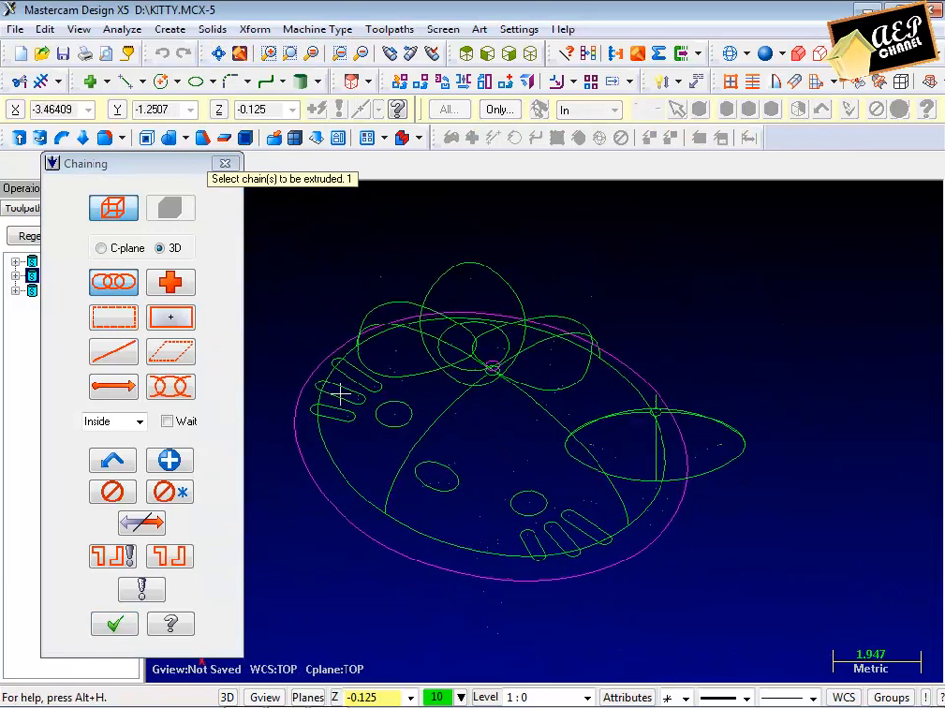
left_click(346, 431)
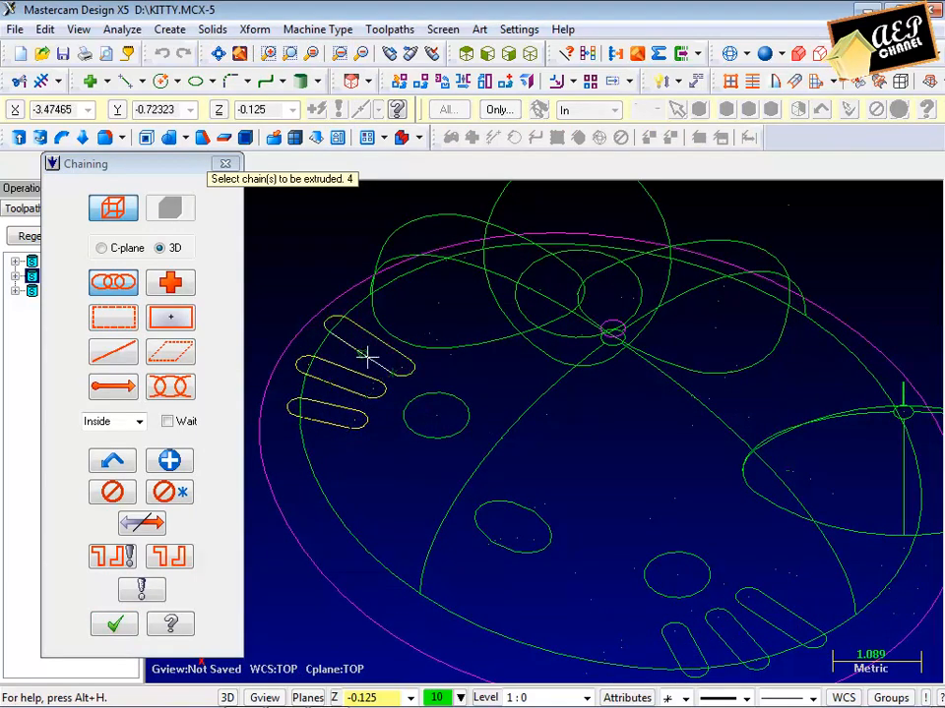
scroll(367, 358, "down", 3)
scroll(624, 599, "up", 2)
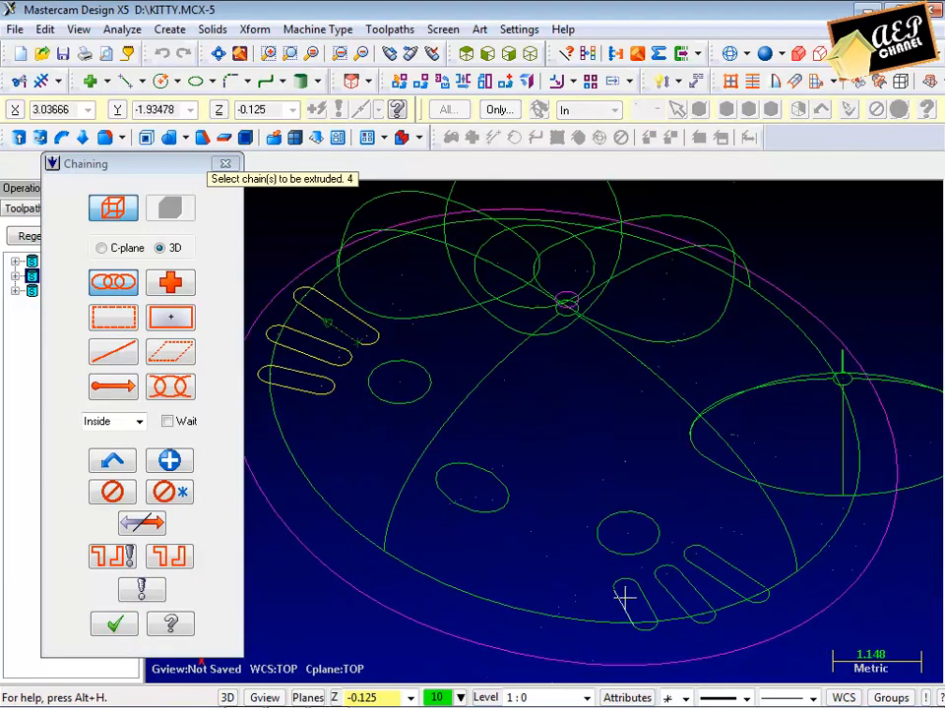
left_click(114, 624)
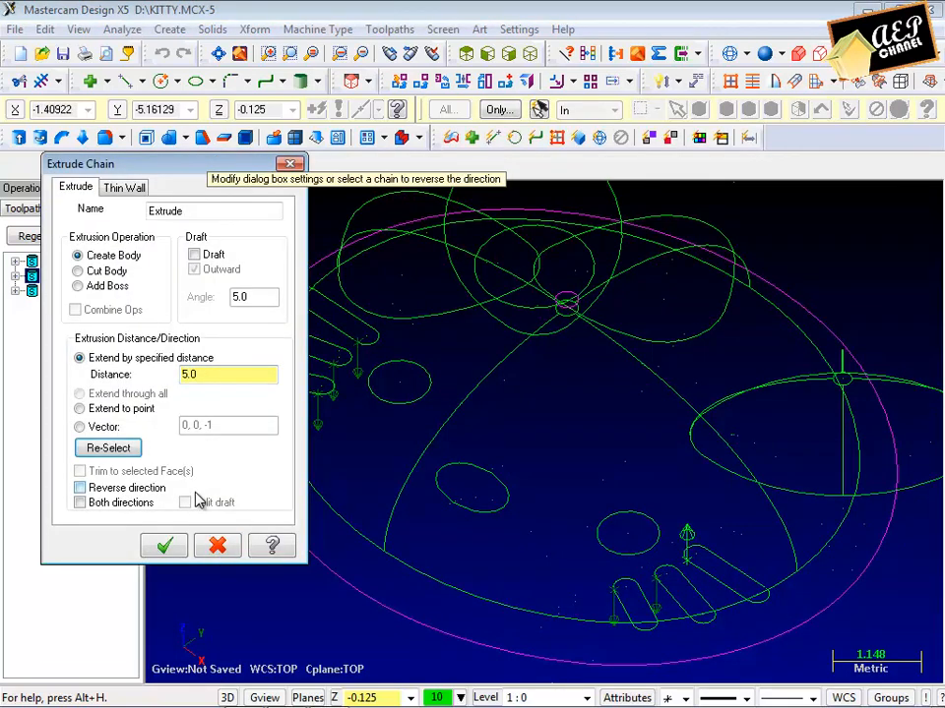
left_click(161, 554)
Step: Reverse the extrusion direction of the outermost whisker solid in the group of three that points downward
scroll(441, 474, "down", 5)
key("alt+s")
mouse_move(435, 428)
middle_mouse_down()
mouse_move(416, 355)
mouse_move(429, 359)
middle_mouse_up()
left_click(110, 240)
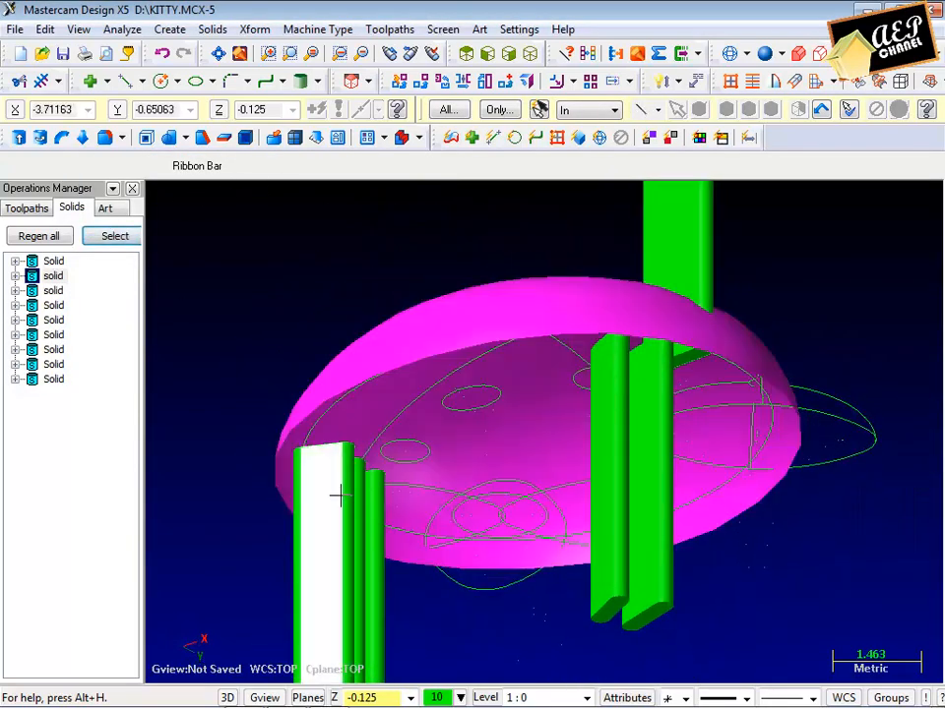
left_click(342, 496)
left_click(117, 239)
left_click(306, 474)
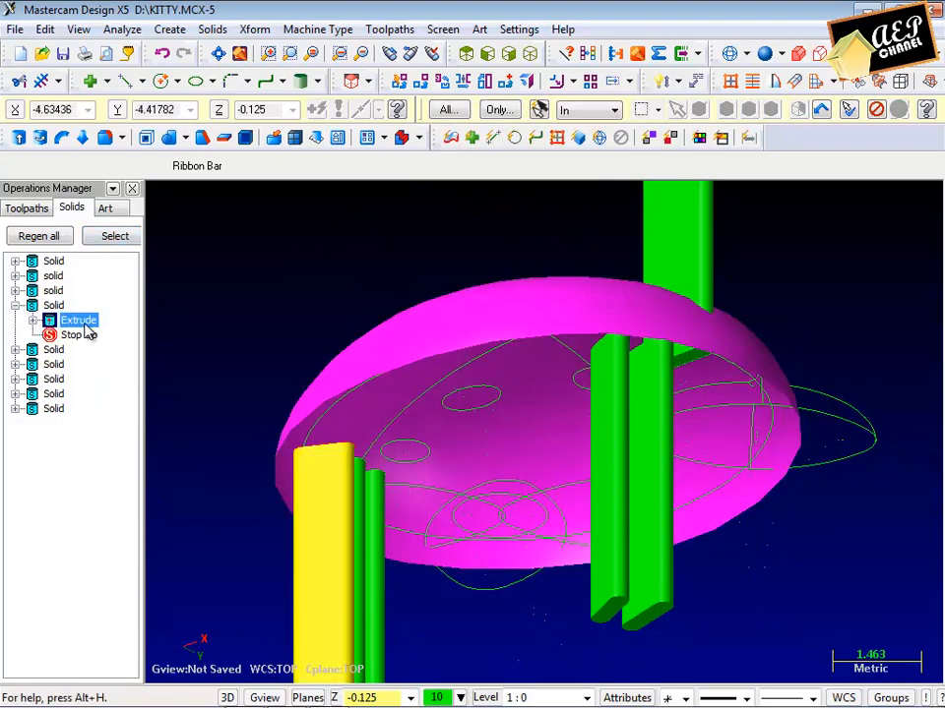
right_click(85, 323)
left_click(157, 659)
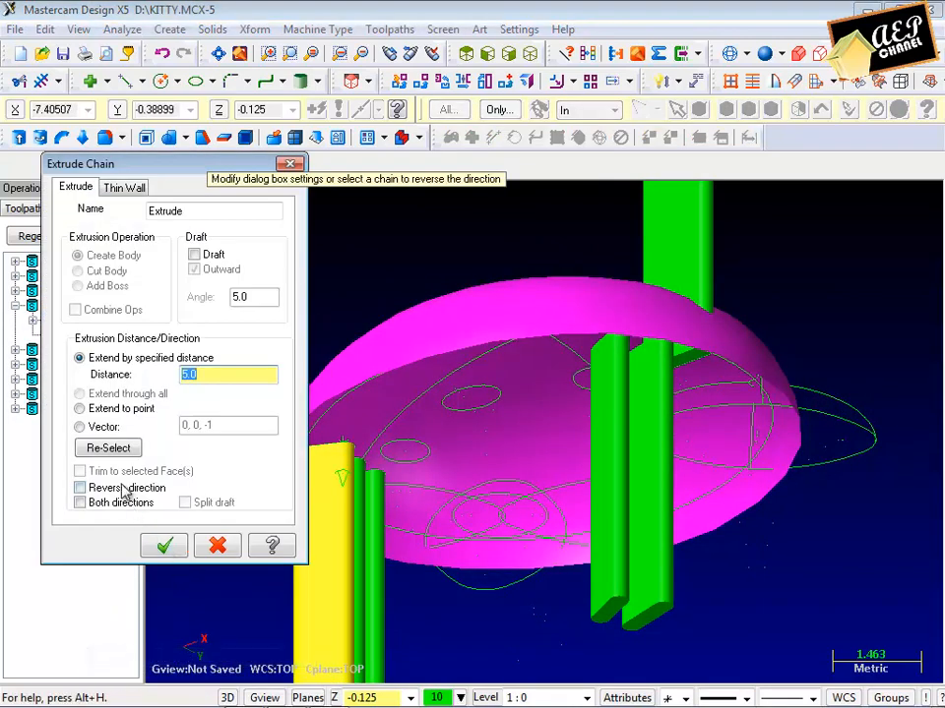
left_click(163, 547)
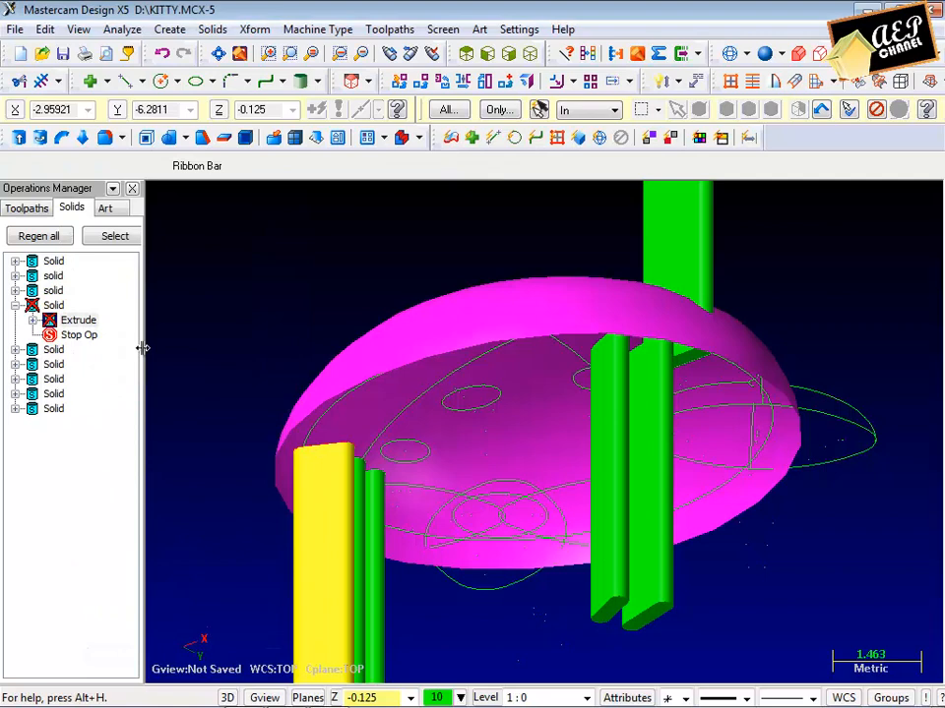
Step: Reverse the extrusion direction of the middle whisker solid in the same group and regenerate all solids
left_click(115, 237)
left_click(374, 521)
right_click(99, 379)
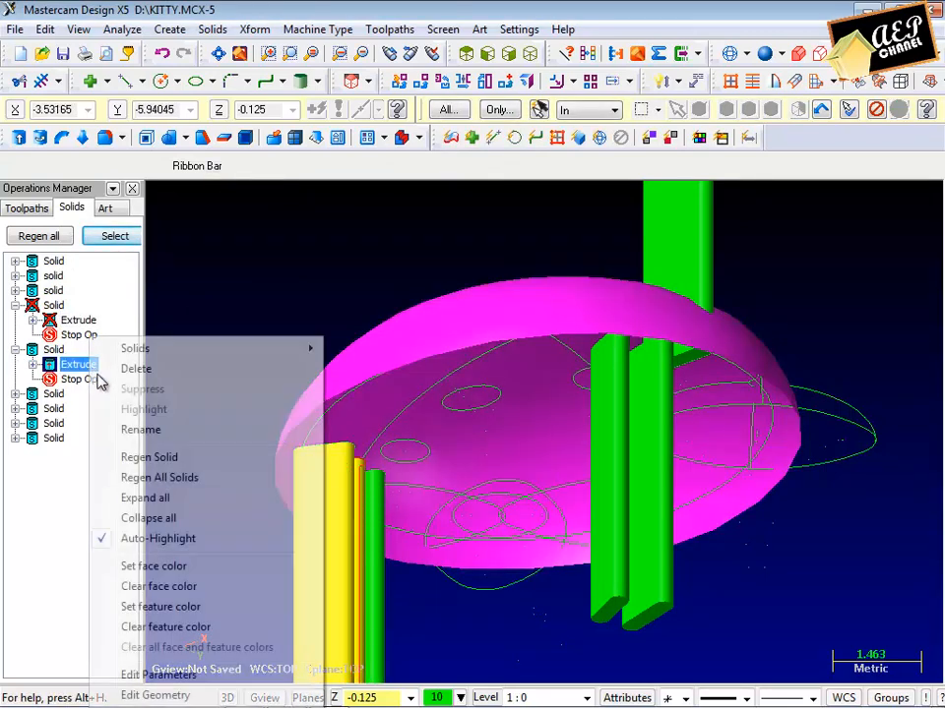
left_click(157, 675)
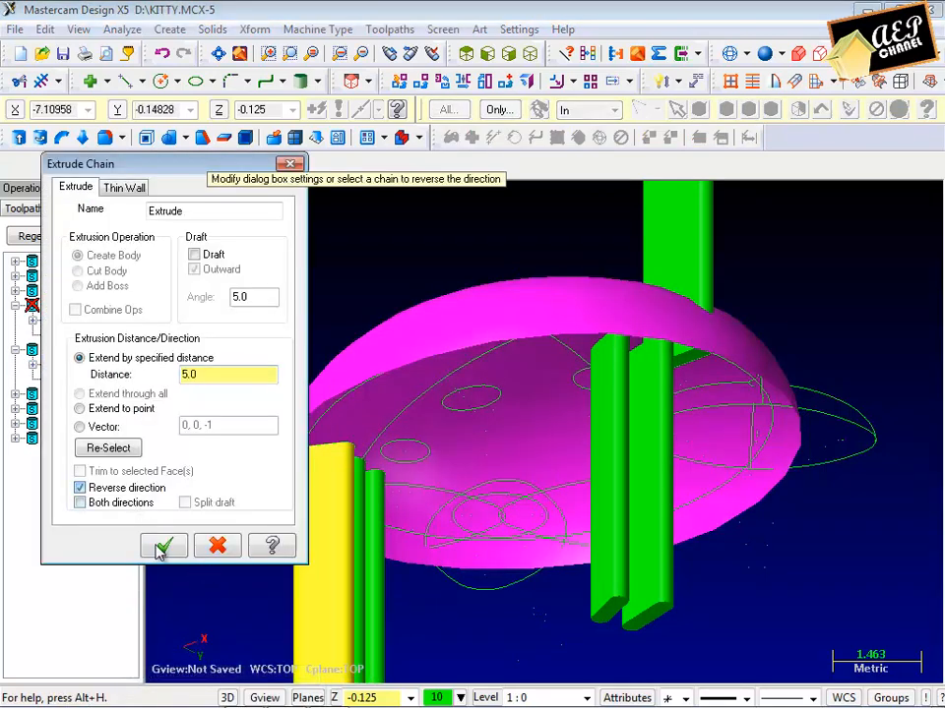
left_click(164, 547)
left_click(61, 238)
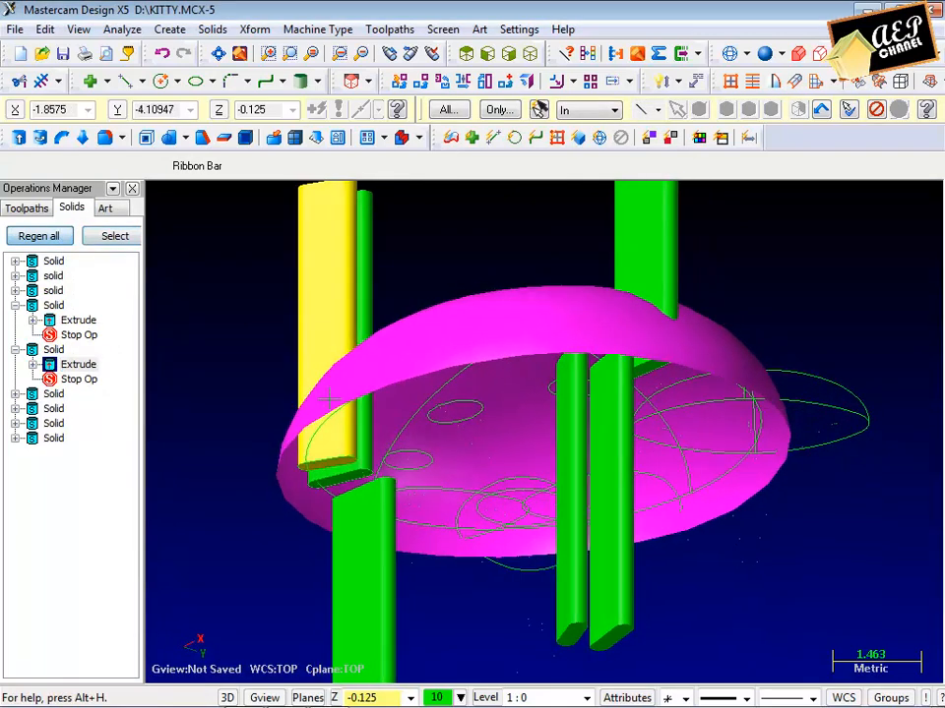
Step: Reverse the extrusion direction of that group's remaining downward whisker solid and regenerate all solids
left_click(115, 236)
left_click(408, 563)
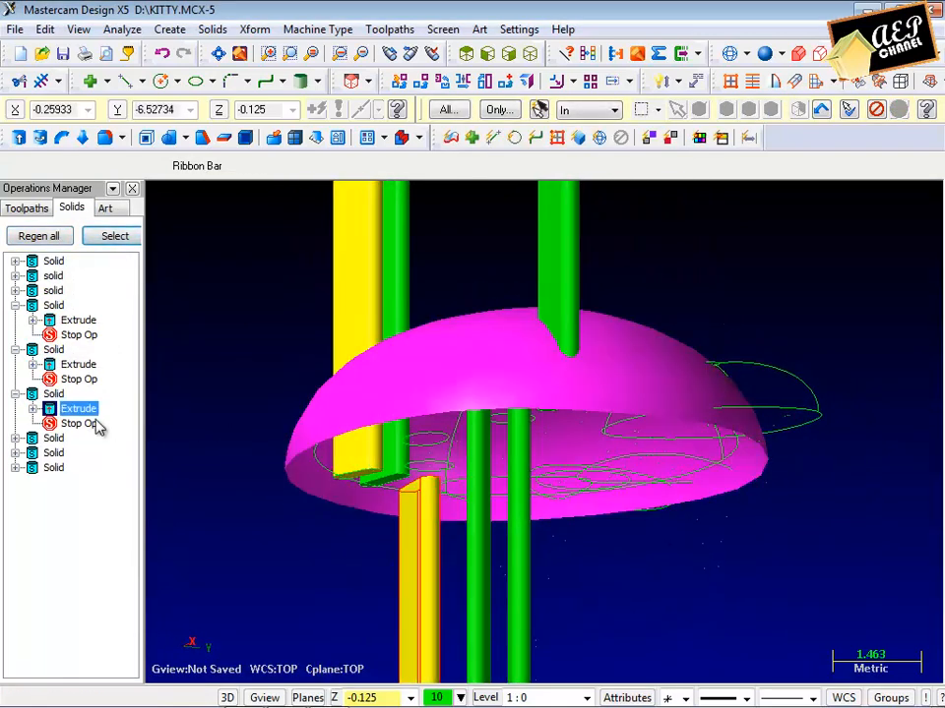
right_click(98, 410)
left_click(152, 373)
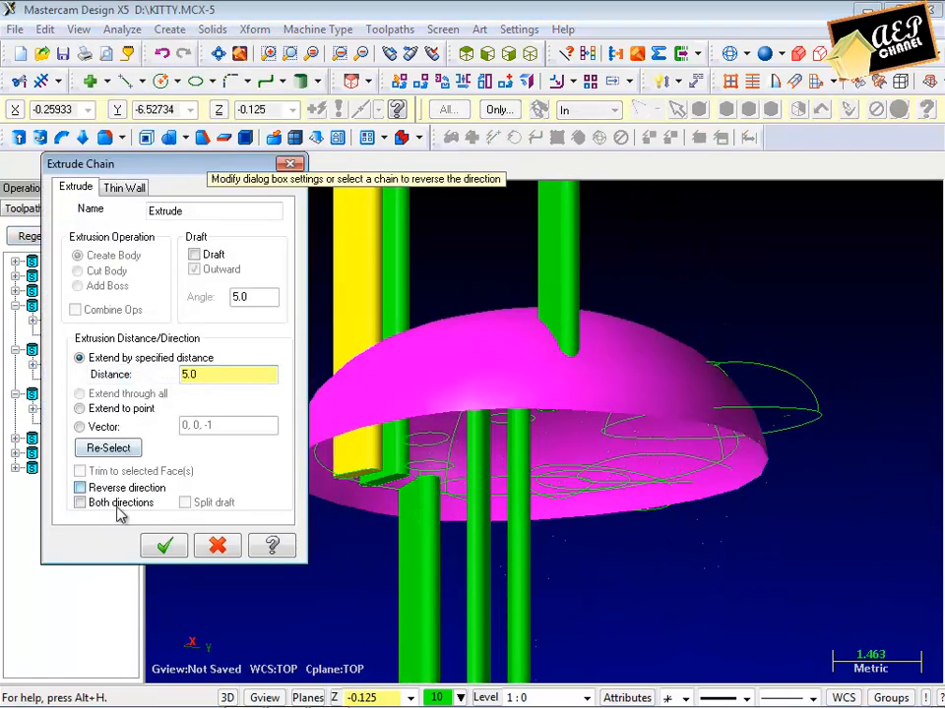
left_click(80, 488)
left_click(163, 546)
left_click(59, 239)
Step: Reverse the extrusion direction of one of the two downward whisker solids on the opposite cheek and regenerate all solids
middle_click_drag(498, 380, 380, 367)
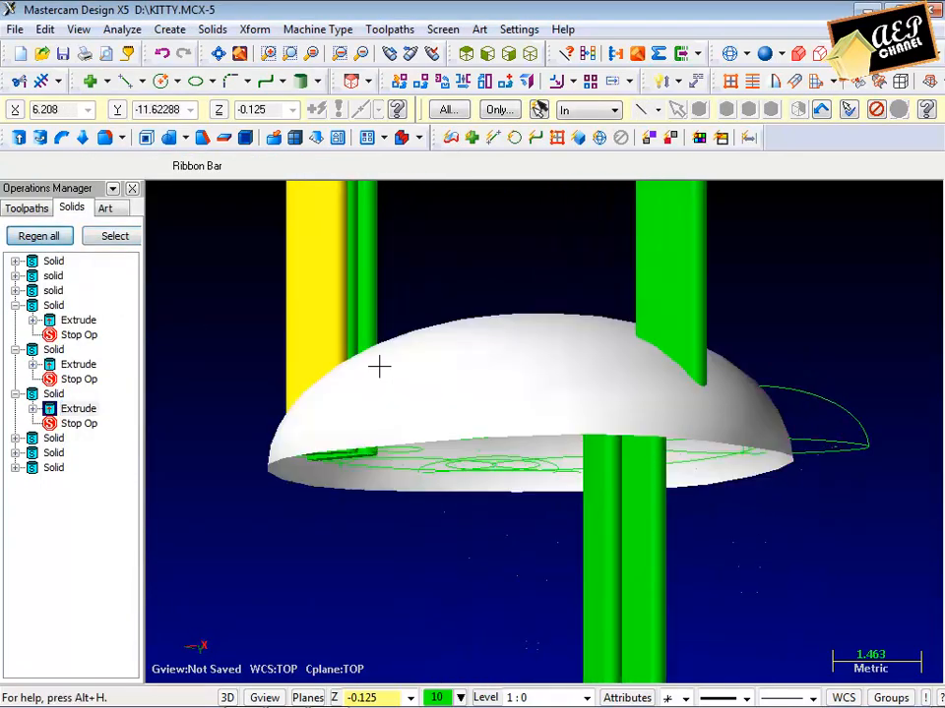
left_click(122, 239)
left_click(596, 544)
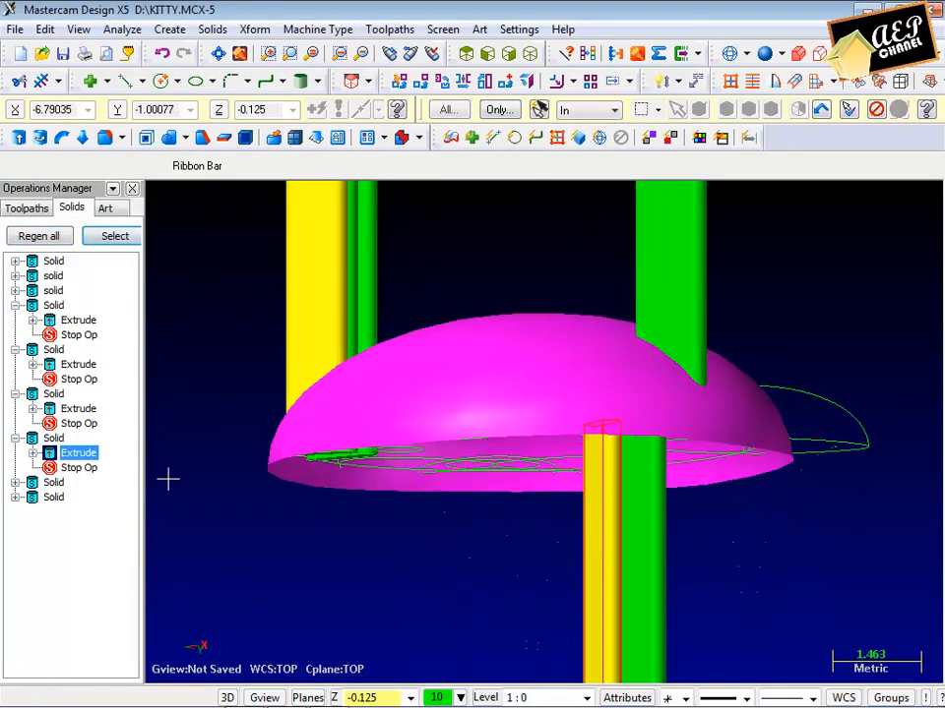
right_click(83, 458)
left_click(138, 416)
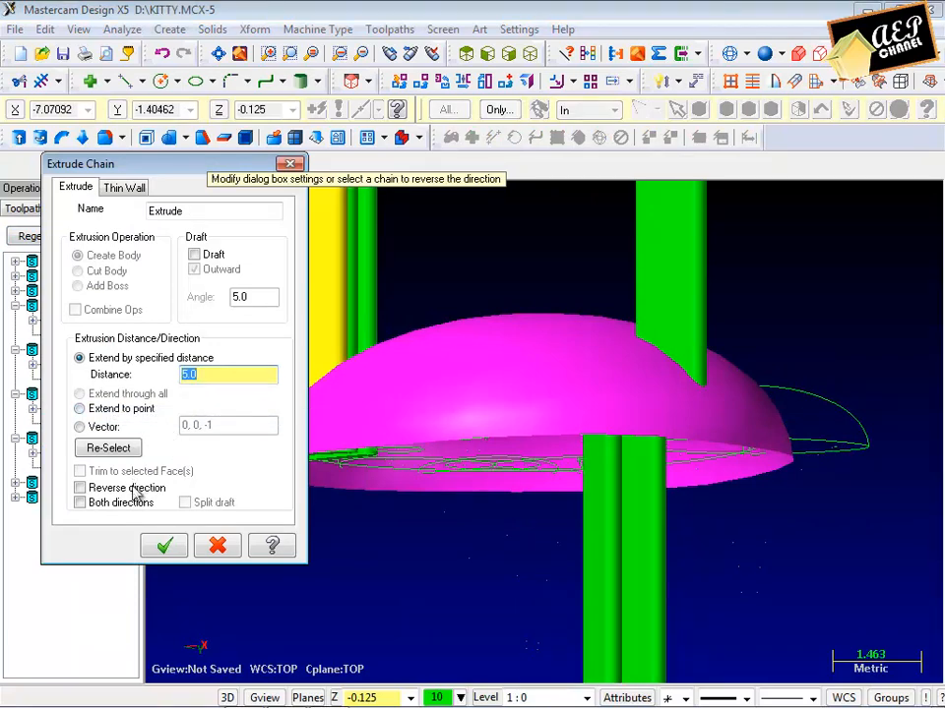
left_click(166, 547)
left_click(38, 236)
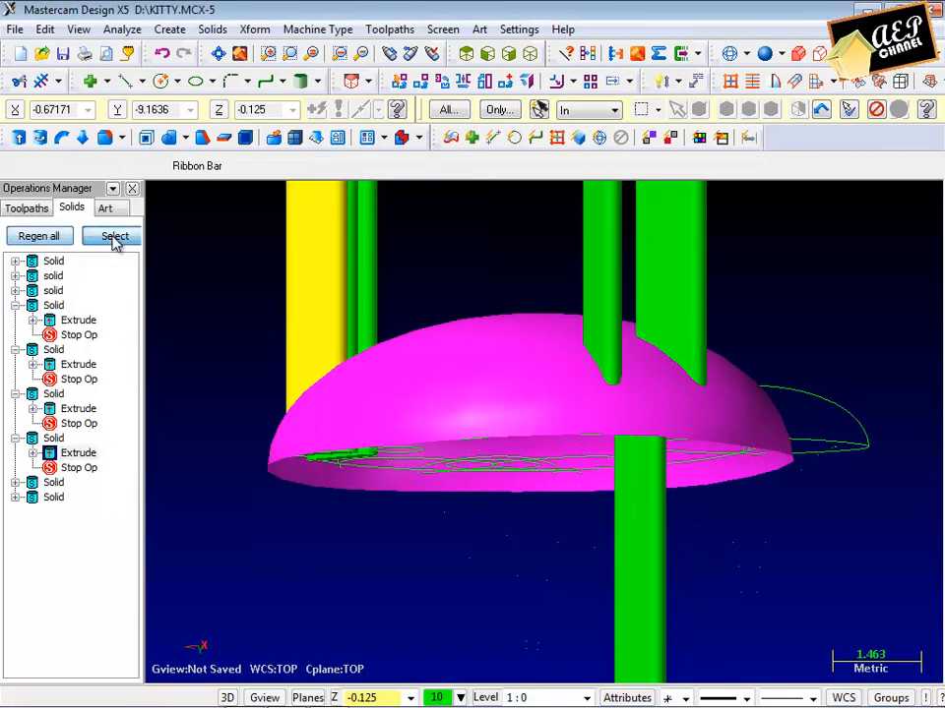
Step: Reverse the extrusion direction of the last downward whisker solid and regenerate all solids
left_click(116, 240)
left_click(650, 552)
right_click(89, 499)
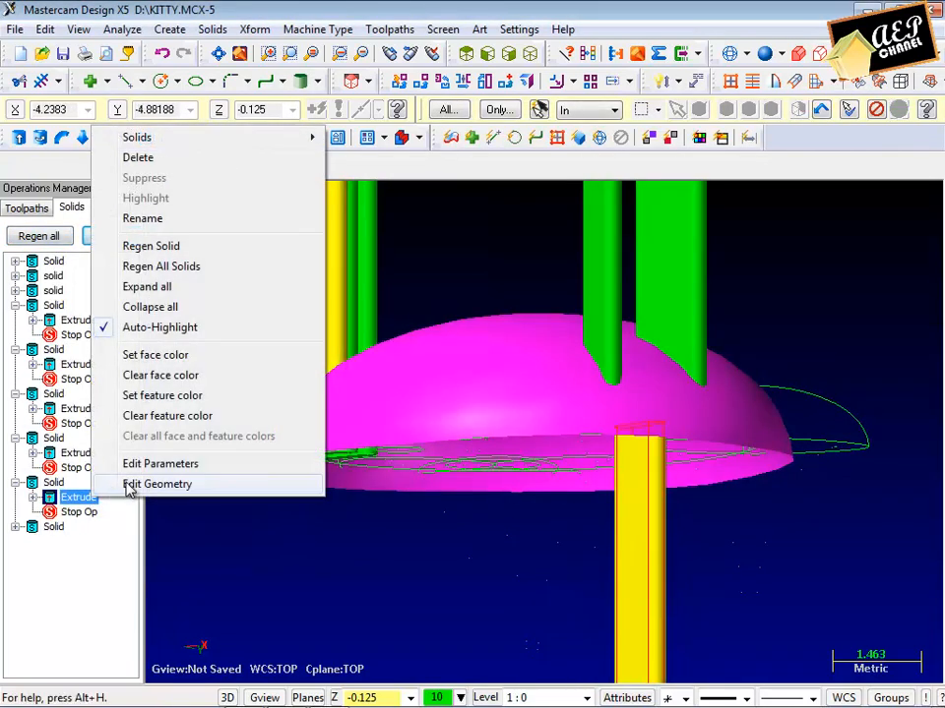
left_click(147, 467)
left_click(163, 546)
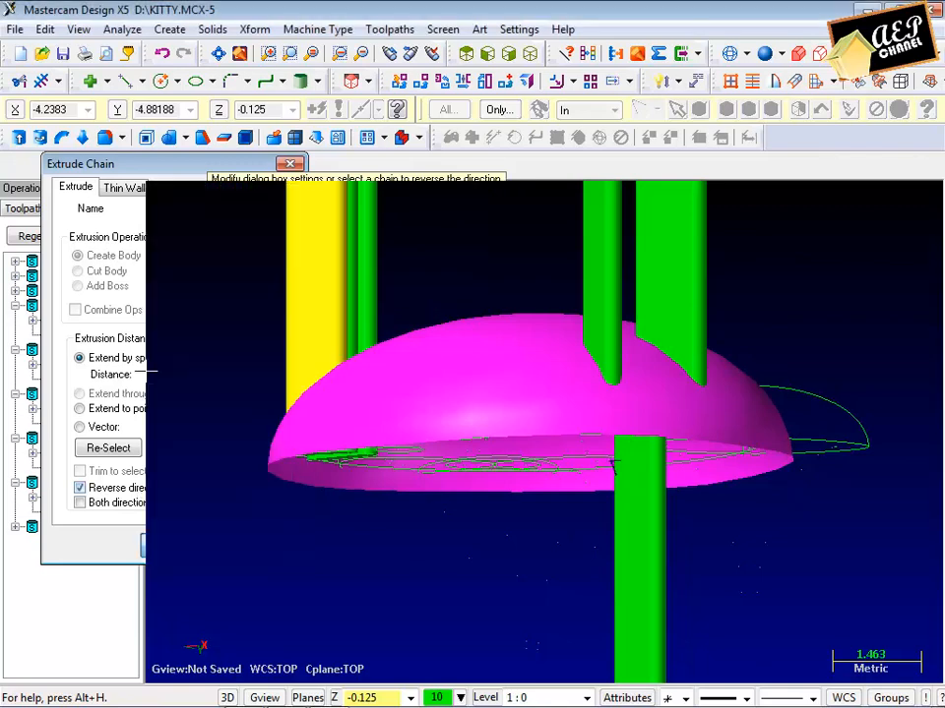
left_click(54, 238)
Step: Trim all six whisker solids to the magenta outer dome sheet, keeping the portions beneath it
scroll(436, 395, "down", 2)
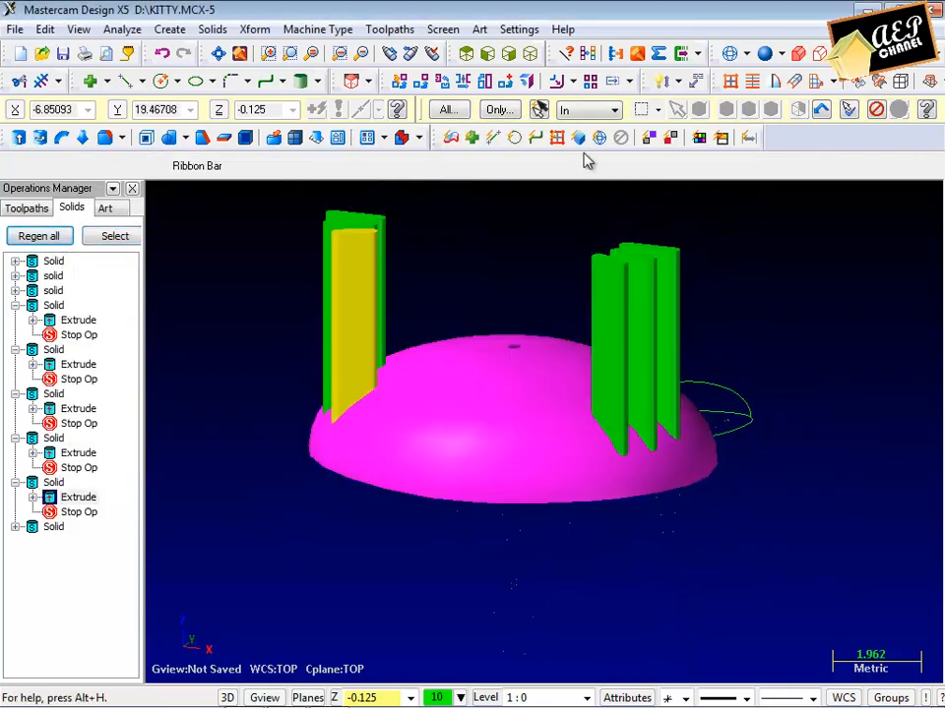
left_click(212, 29)
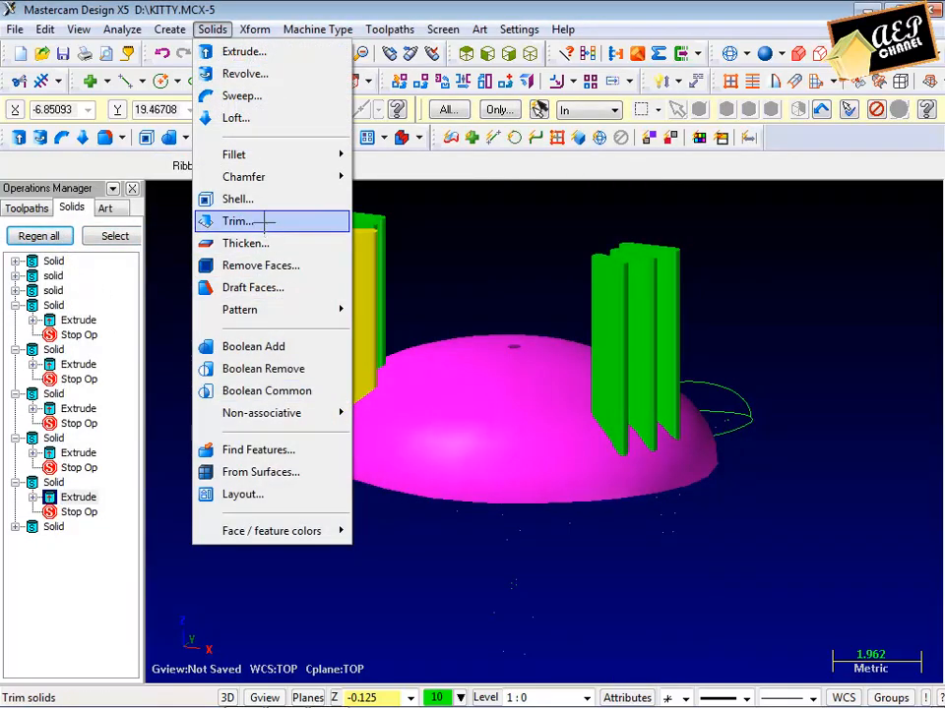
left_click(241, 219)
left_click(356, 298)
scroll(348, 258, "up", 2)
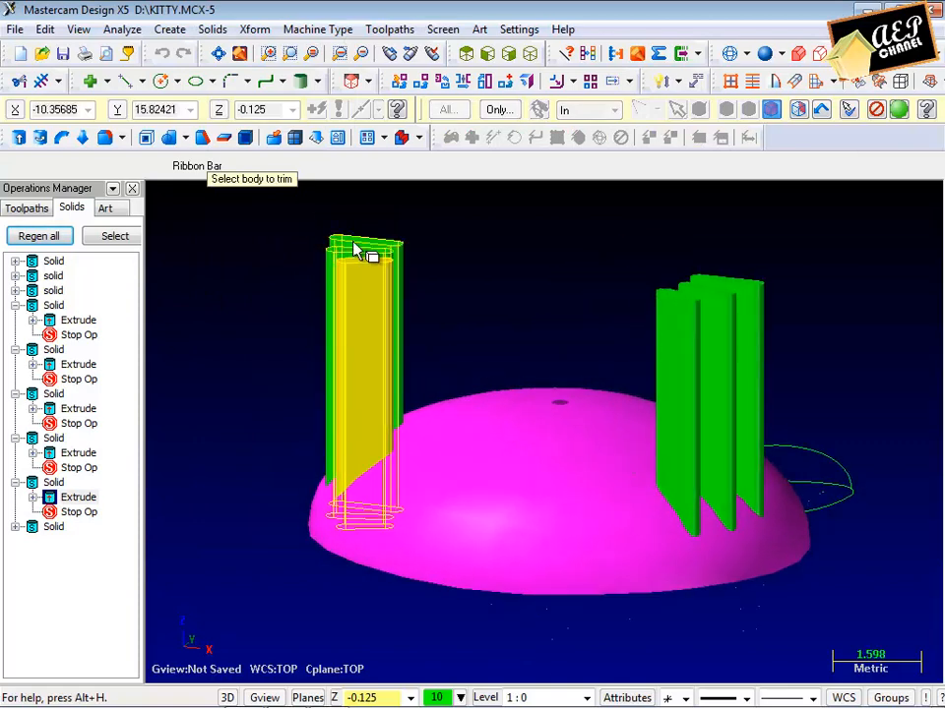
left_click(898, 109)
left_click(29, 289)
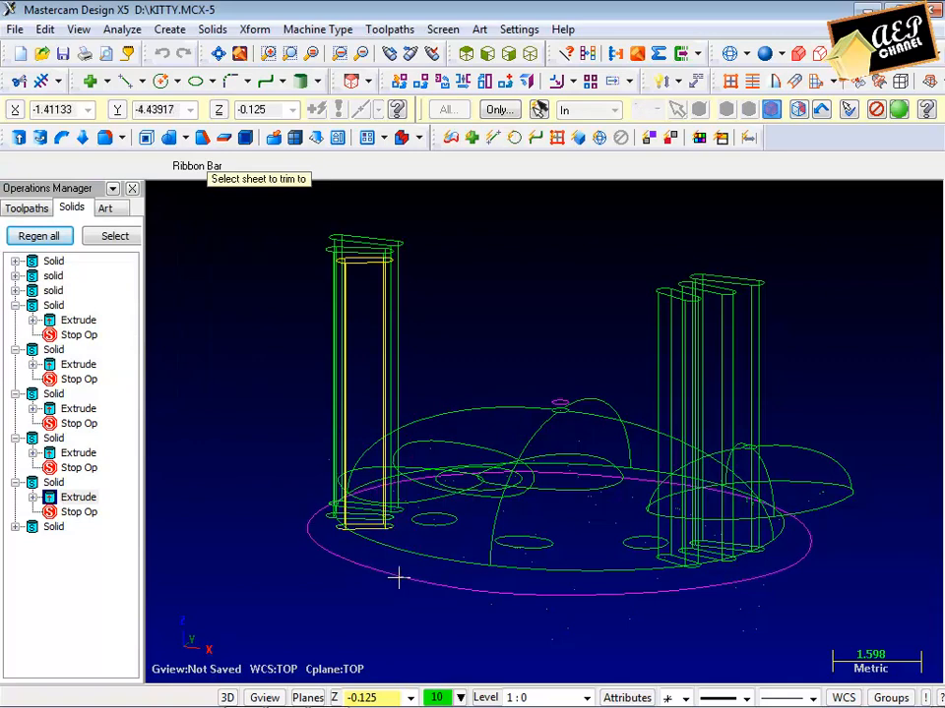
left_click(398, 577)
left_click(96, 379)
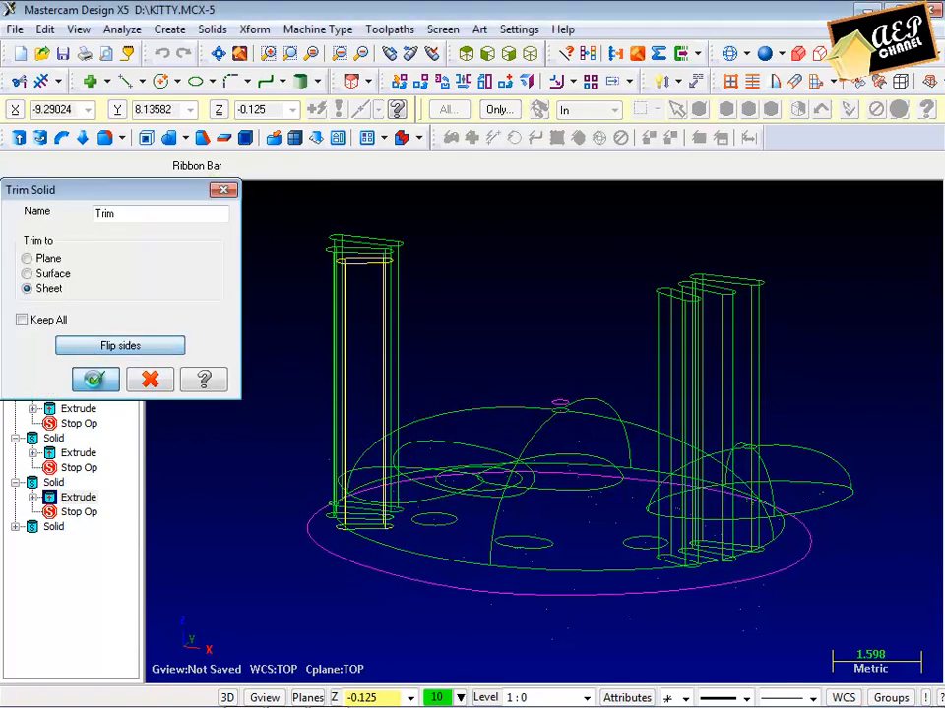
Step: Blank the magenta outer dome sheet covering the trimmed whiskers
left_click(515, 531)
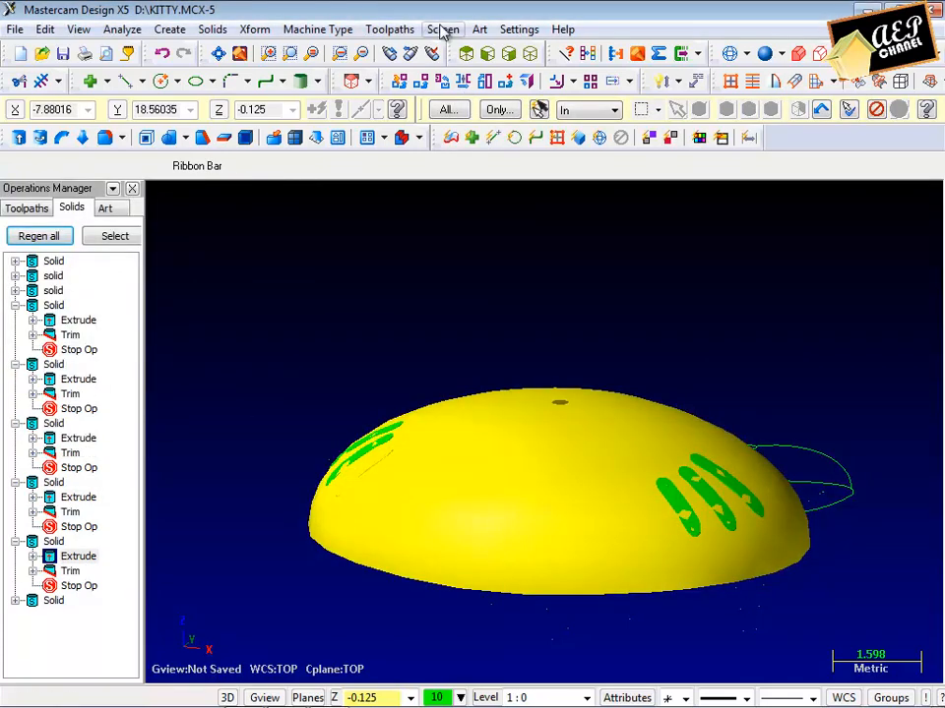
left_click(442, 30)
left_click(460, 132)
Step: Unblank the cat head body with its ears, leaving the dome sheets blanked
left_click(443, 29)
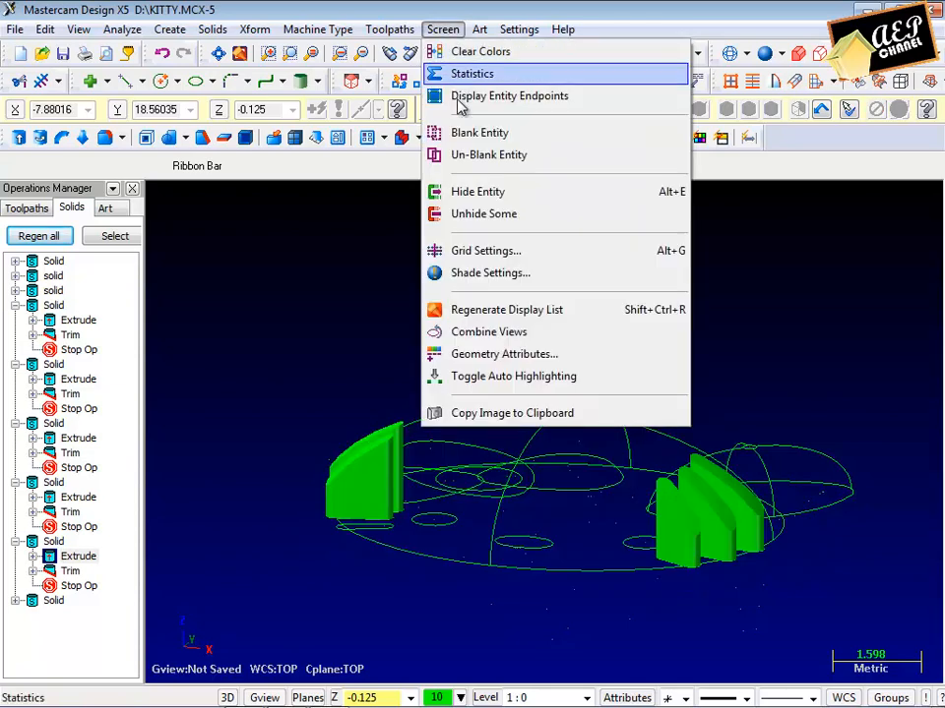
left_click(459, 155)
left_click(616, 491)
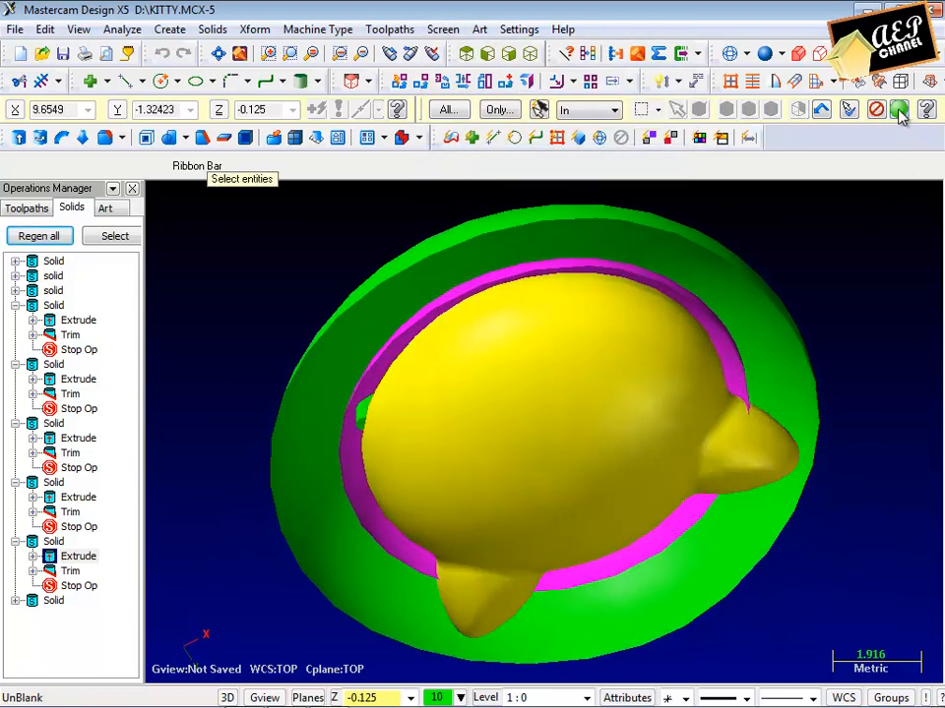
left_click(897, 110)
middle_click_drag(603, 277, 351, 175)
scroll(634, 463, "up", 1)
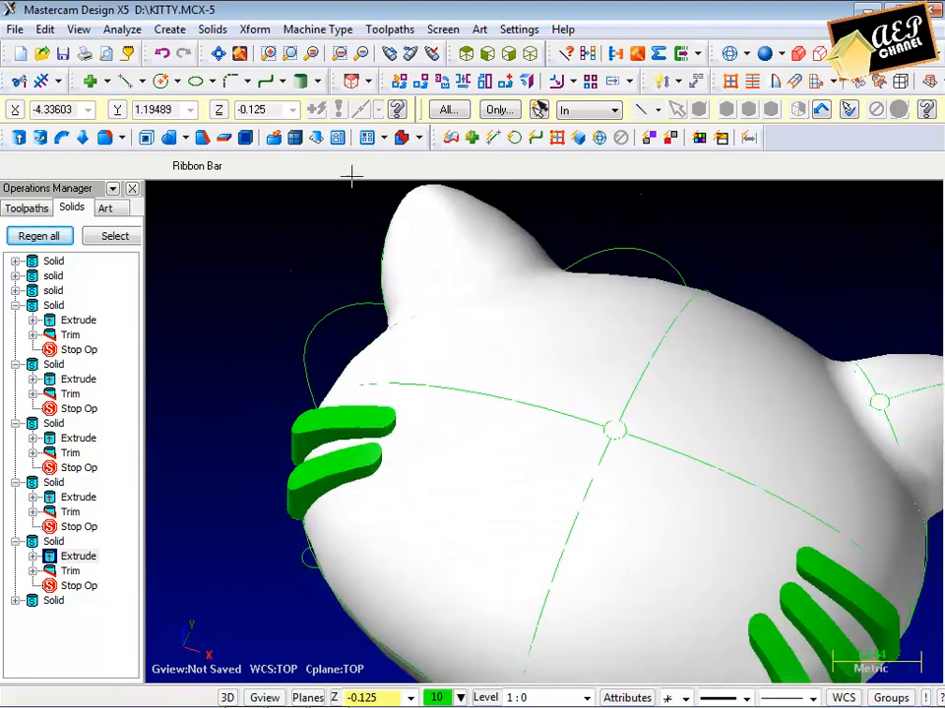
Step: Unblank the missing third whisker solid of the incomplete cheek group
left_click(443, 29)
left_click(454, 160)
middle_click_drag(486, 253, 433, 224)
left_click(370, 346)
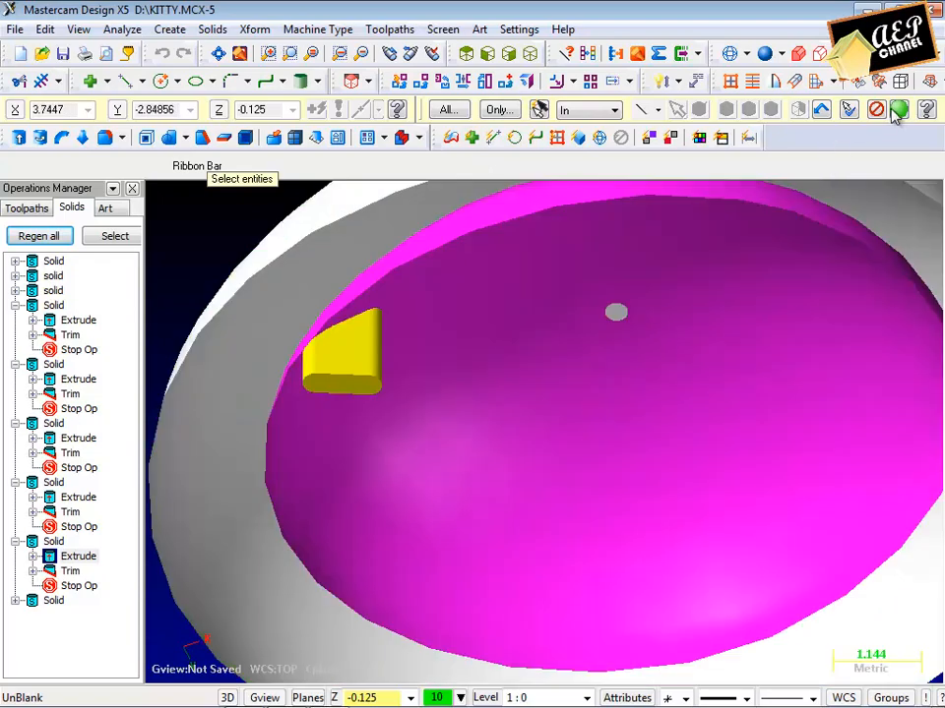
left_click(898, 112)
middle_click_drag(481, 289, 262, 162)
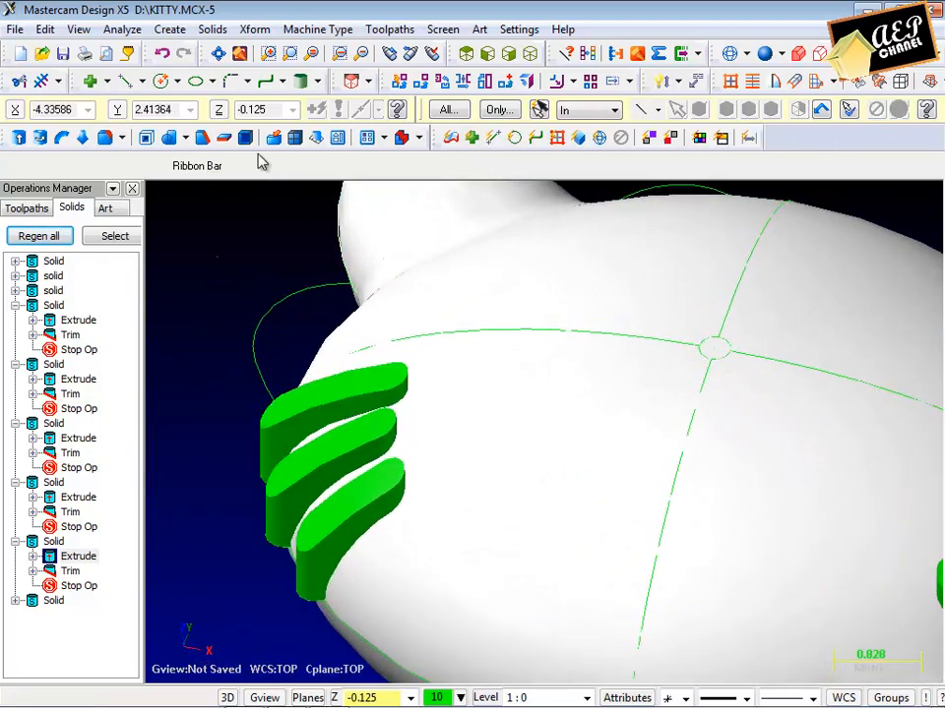
Step: Apply a constant-radius fillet to the top faces of all six whisker solids
left_click(211, 30)
mouse_move(260, 153)
left_click(389, 153)
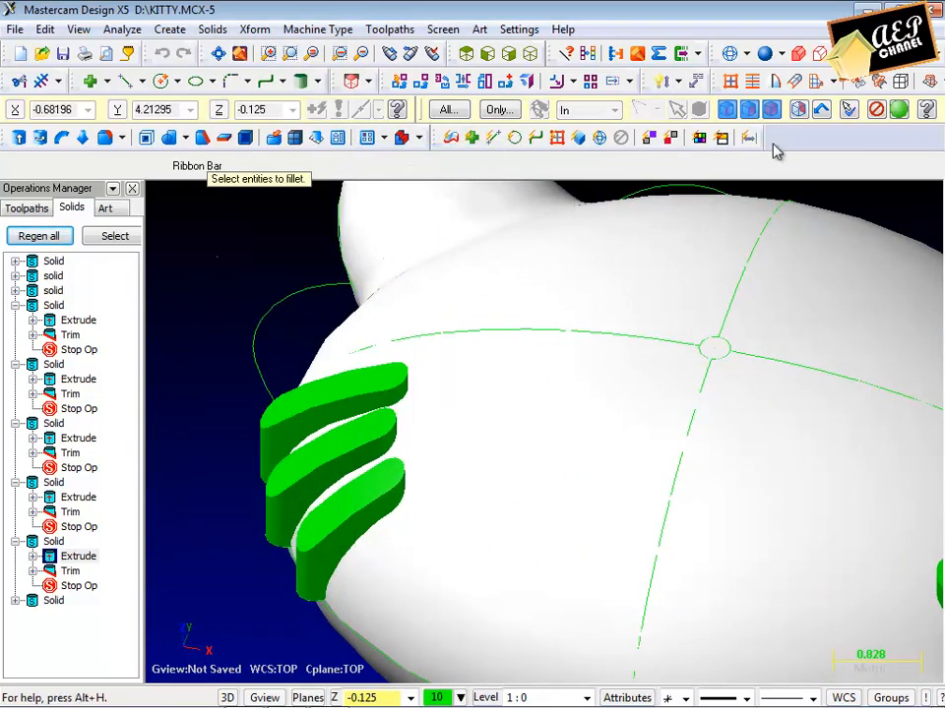
left_click(347, 416)
left_click(348, 443)
left_click(369, 492)
middle_click_drag(371, 508, 839, 581)
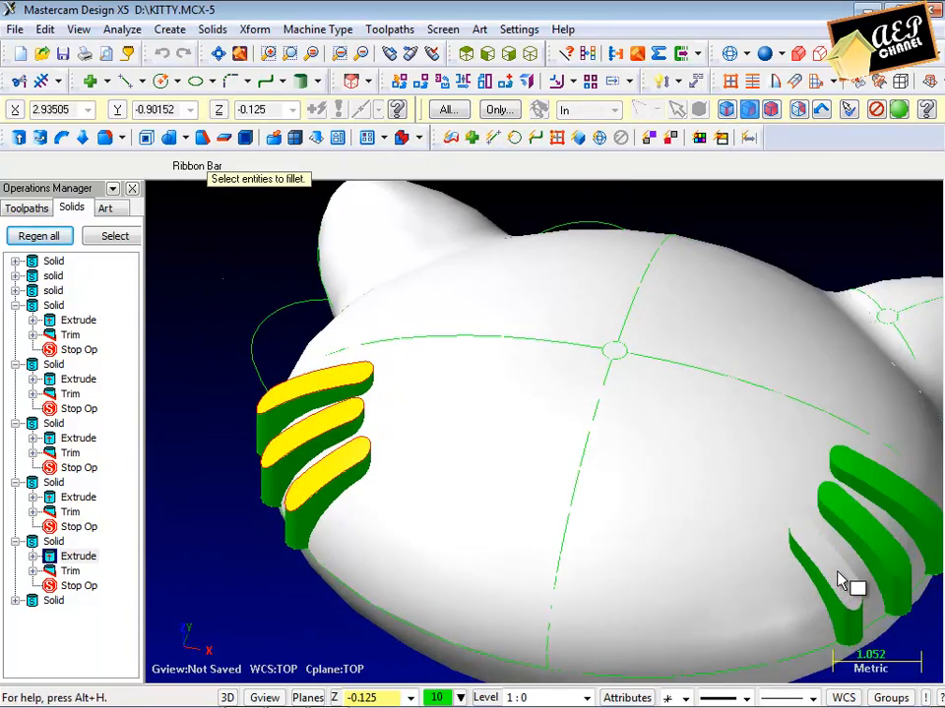
left_click(839, 581)
left_click(885, 552)
left_click(906, 502)
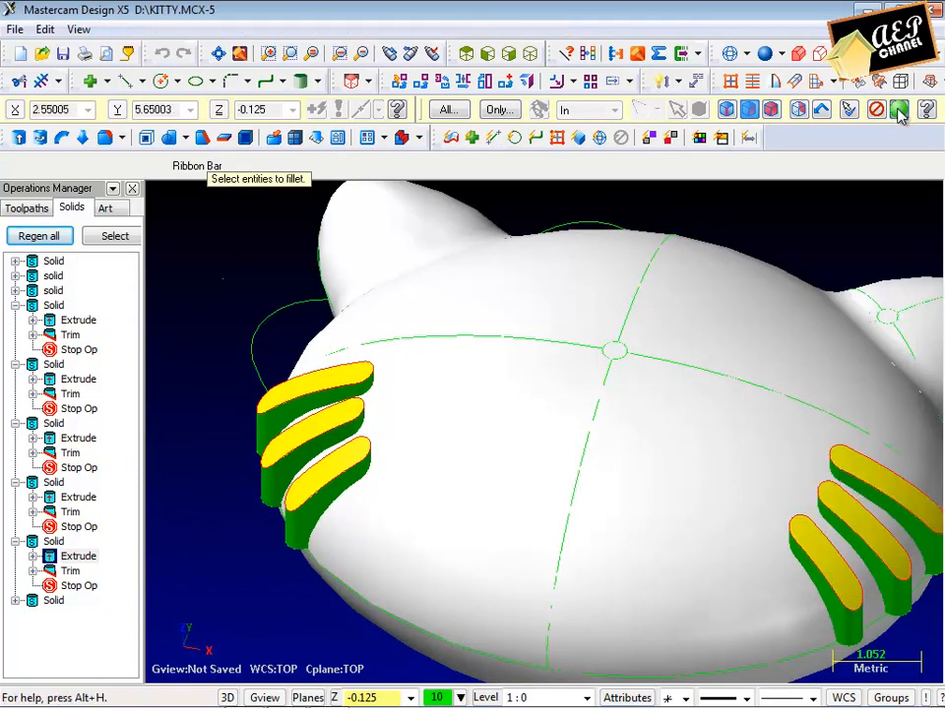
left_click(898, 110)
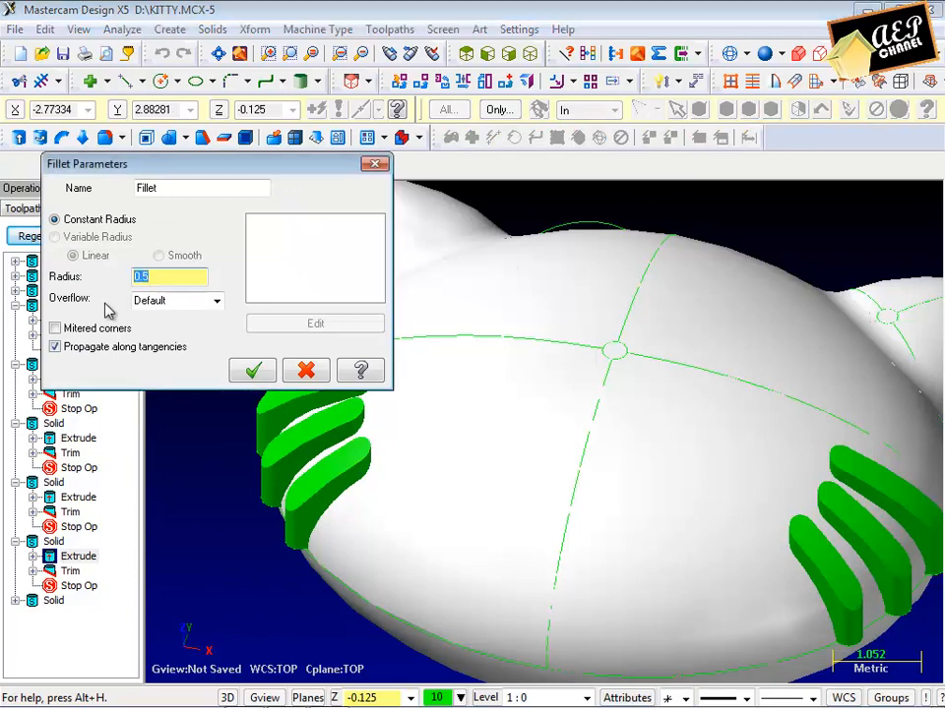
left_click(254, 377)
Step: Apply a constant-radius fillet of 0.15 to the bottom end faces of all six whisker solids
scroll(409, 383, "down", 6)
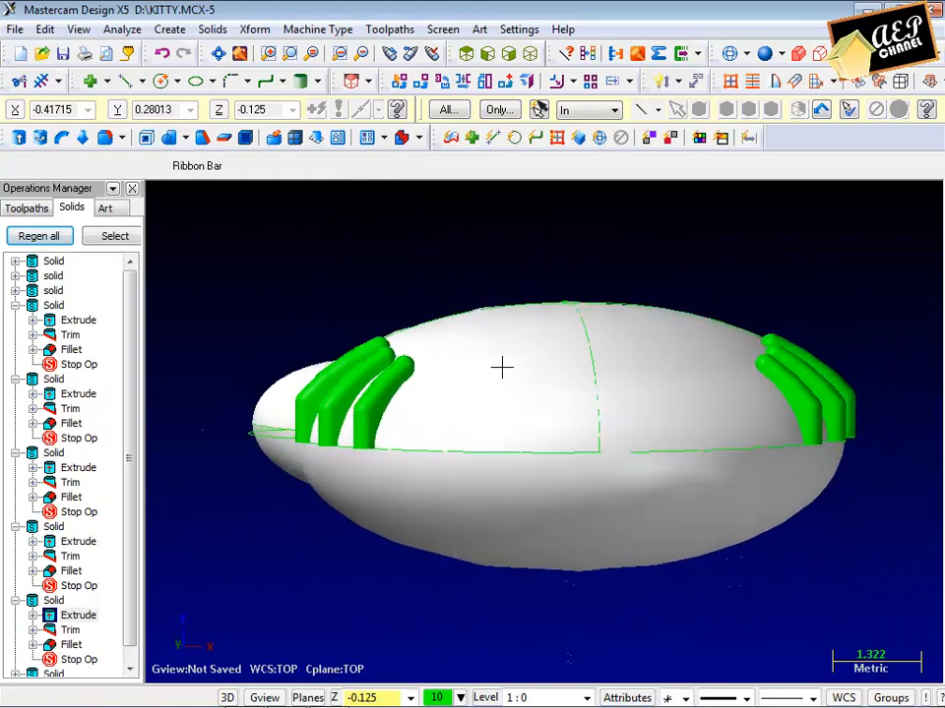
scroll(243, 412, "up", 2)
scroll(289, 412, "up", 1)
middle_click_drag(290, 413, 221, 369)
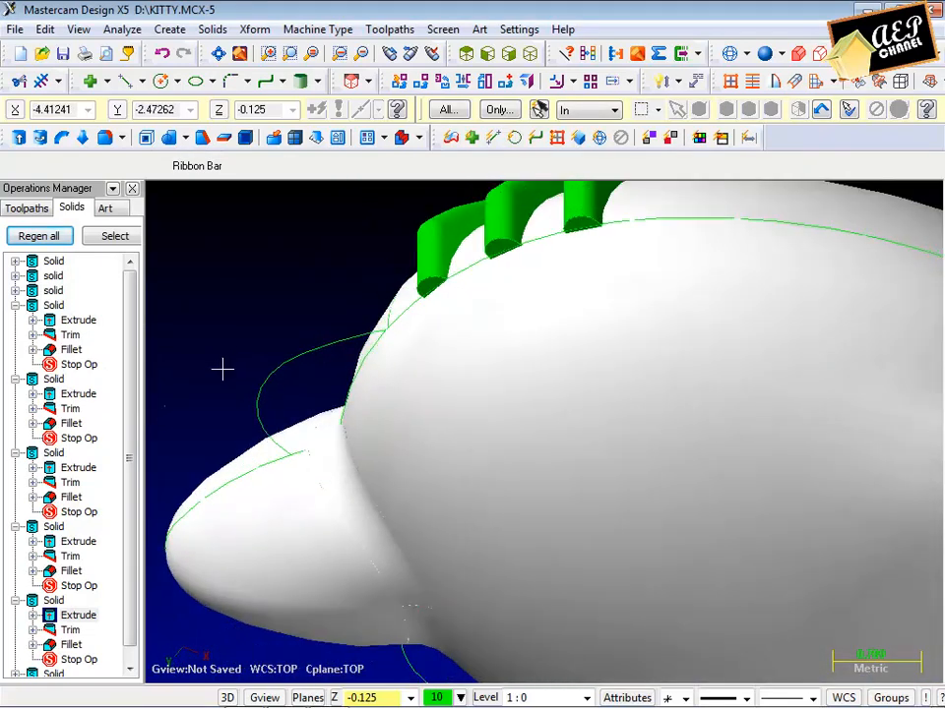
scroll(467, 294, "up", 2)
left_click(211, 29)
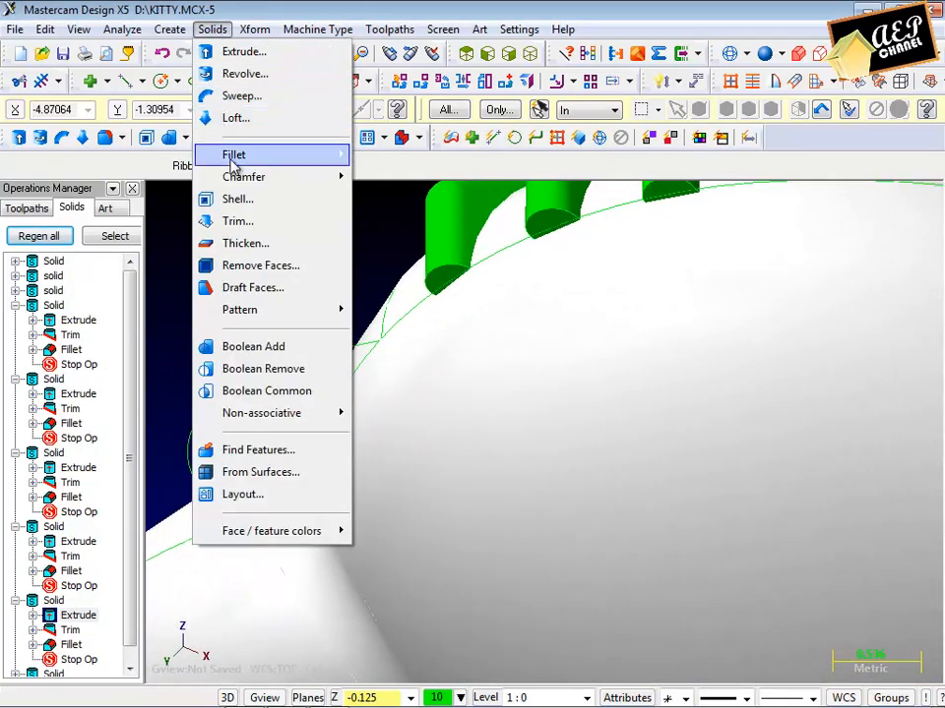
mouse_move(284, 151)
left_click(390, 152)
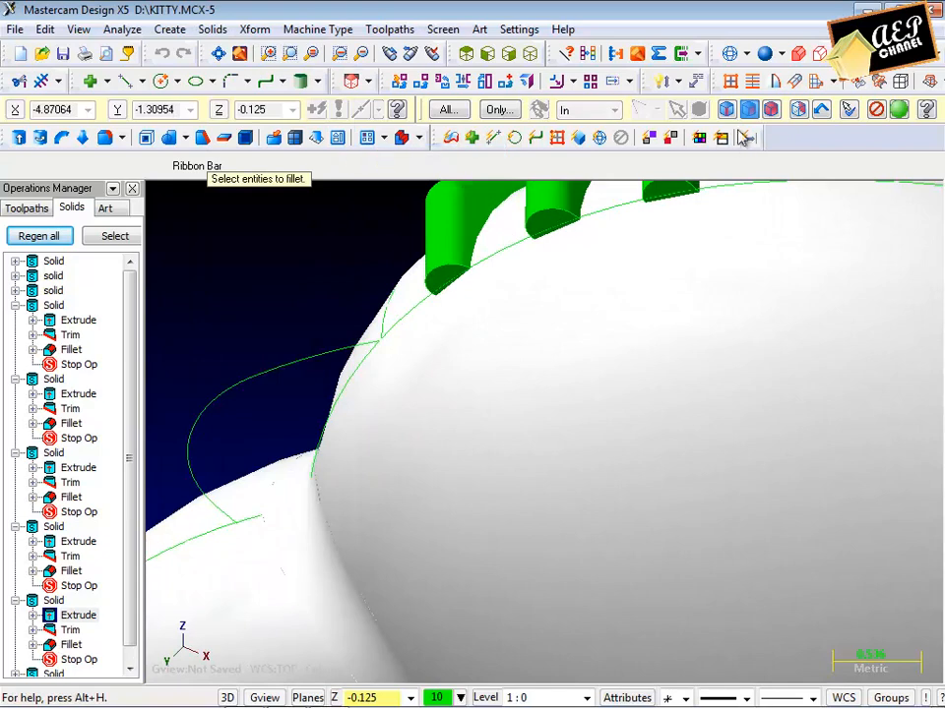
left_click(453, 278)
left_click(553, 224)
left_click(658, 201)
scroll(173, 276, "down", 4)
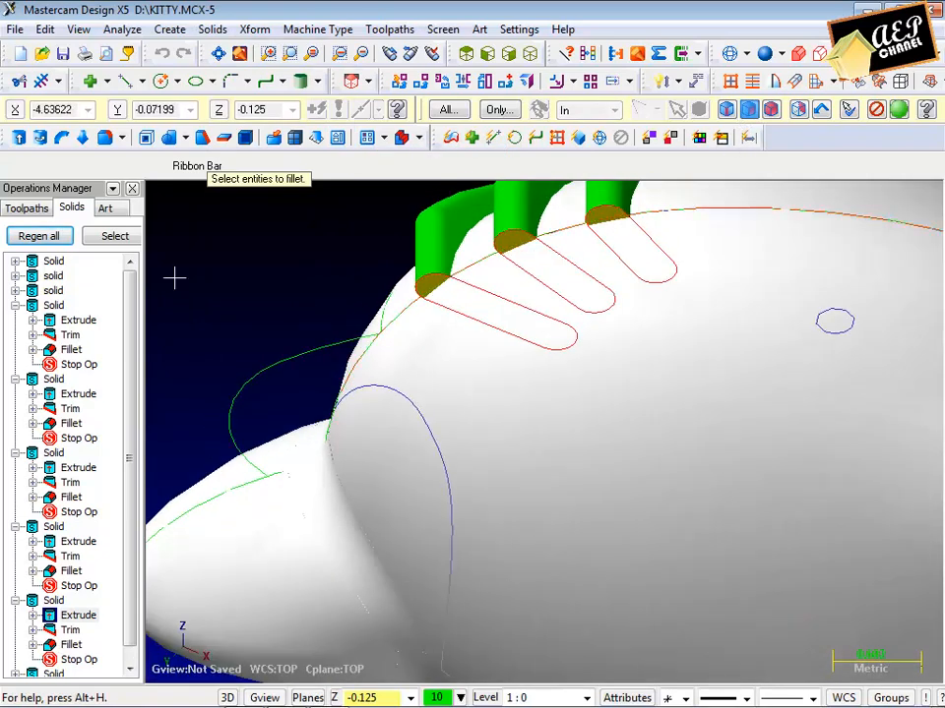
scroll(684, 427, "up", 1)
middle_click_drag(685, 428, 787, 380)
scroll(787, 380, "up", 2)
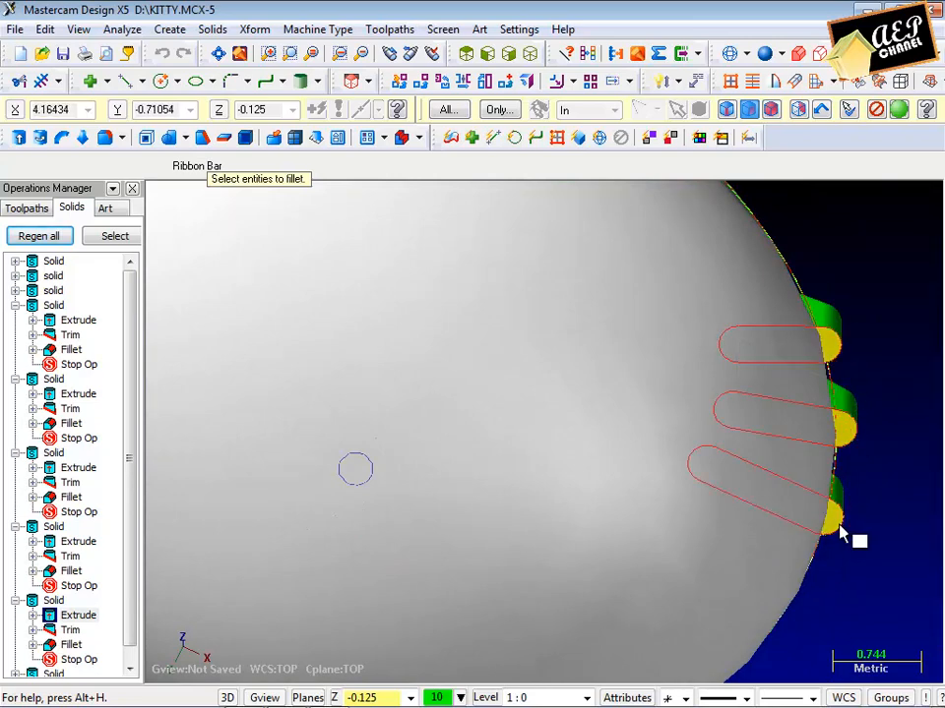
left_click(899, 110)
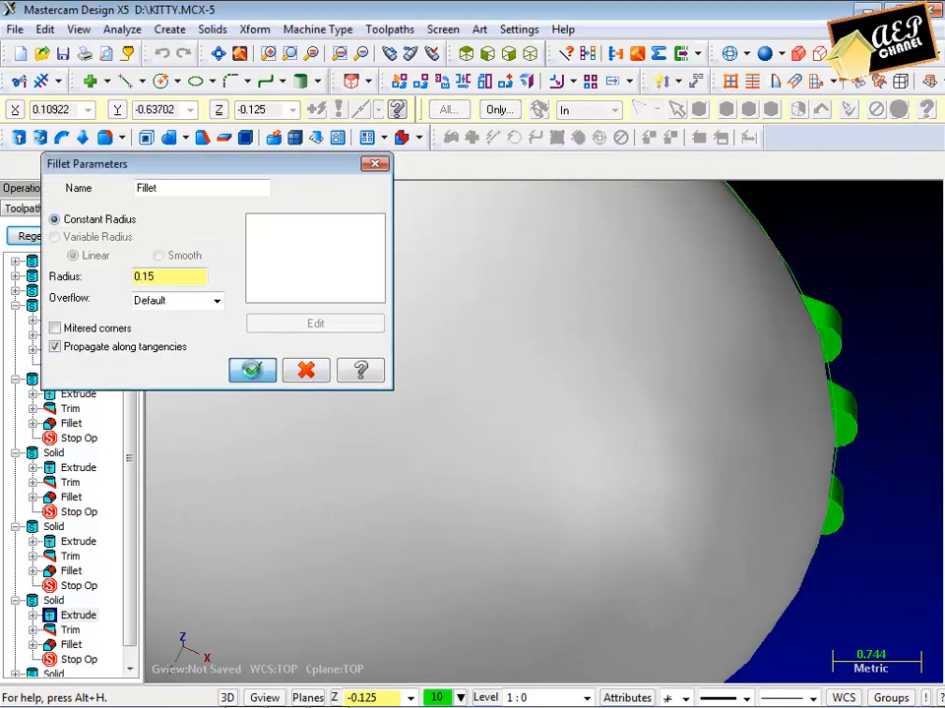
left_click(251, 369)
Step: Change the color of all six whisker solids to black through their entity properties
middle_click_drag(727, 377, 277, 417)
scroll(277, 417, "up", 1)
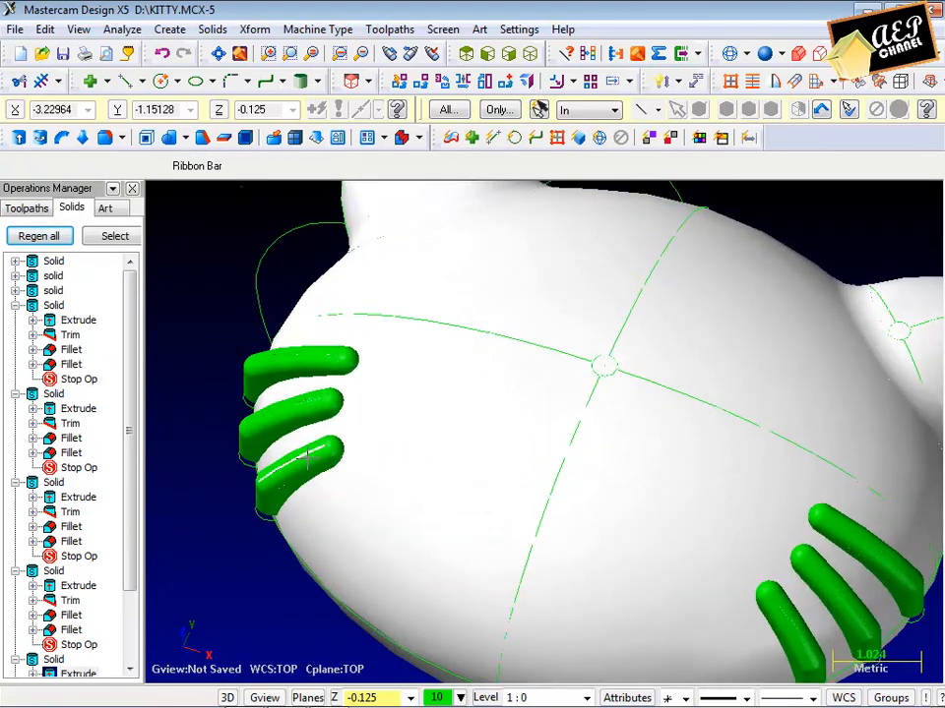
left_click(307, 456)
left_click(295, 411)
left_click(305, 364)
left_click(792, 618)
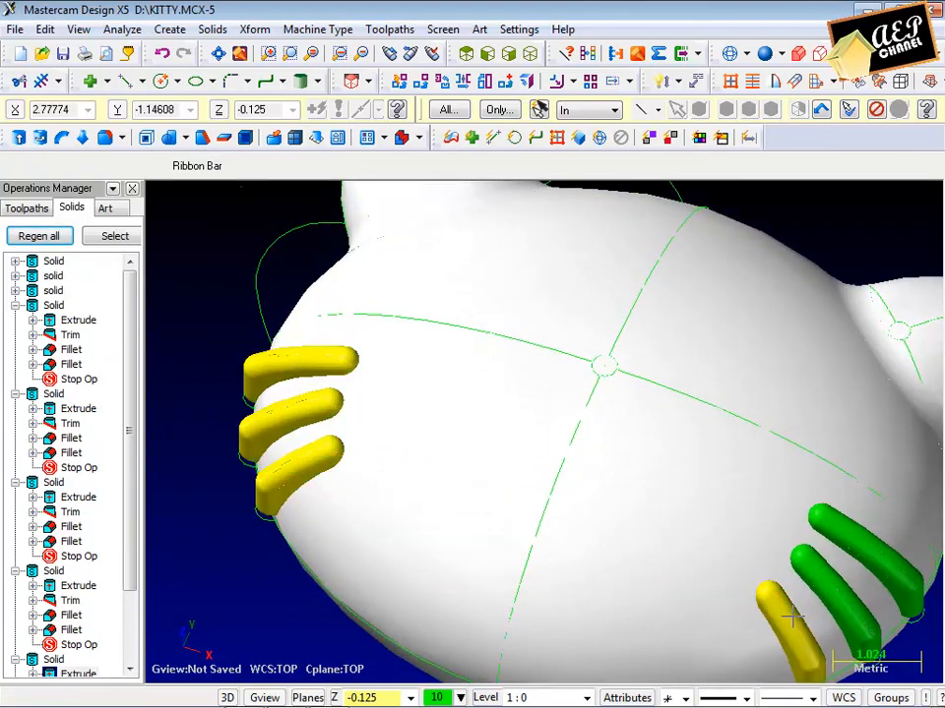
left_click(832, 570)
left_click(849, 539)
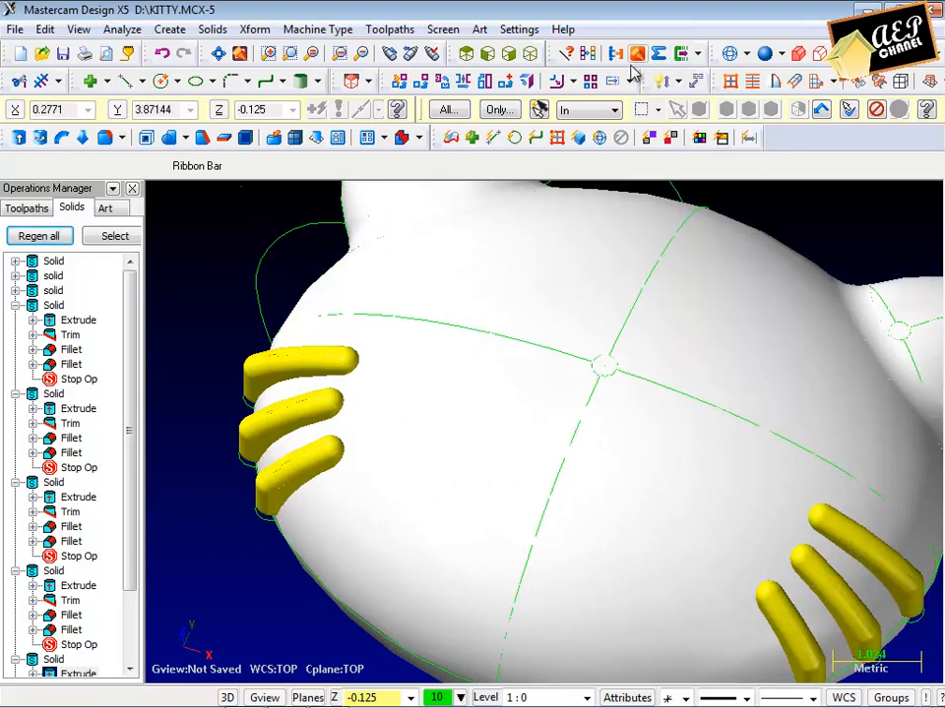
left_click(568, 54)
left_click(117, 341)
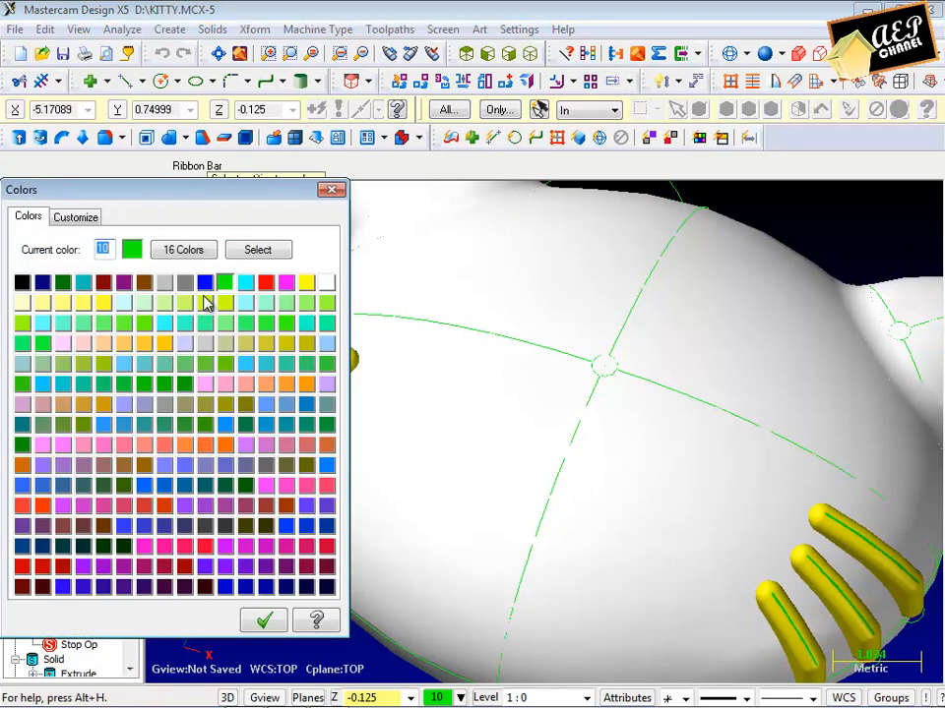
left_click(263, 622)
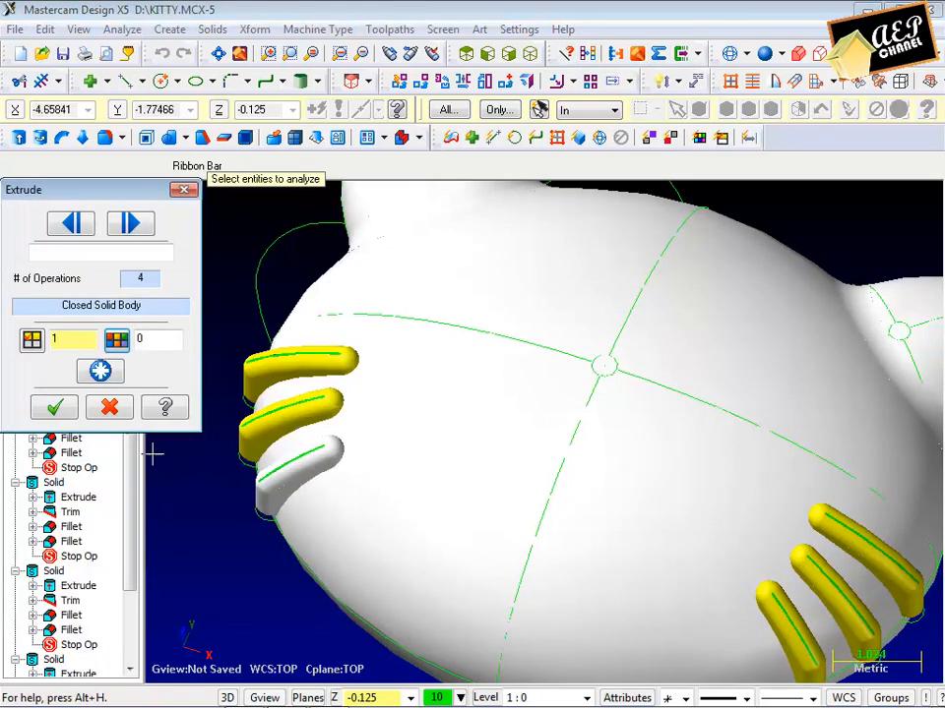
left_click(102, 374)
left_click(55, 408)
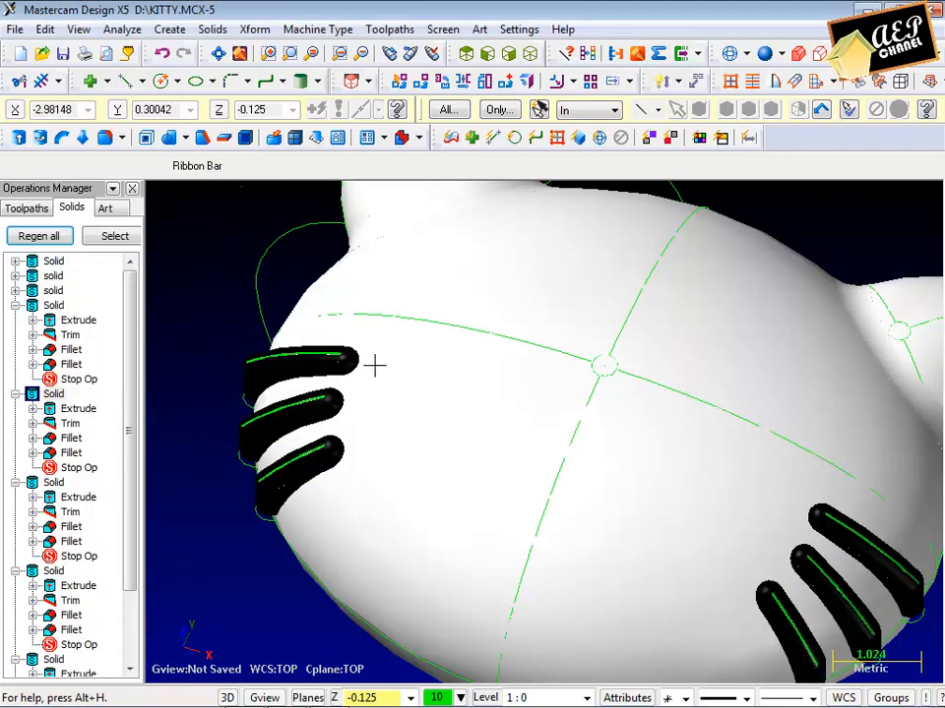
Step: Clear all solid face and feature colors from the black whiskers
left_click(422, 141)
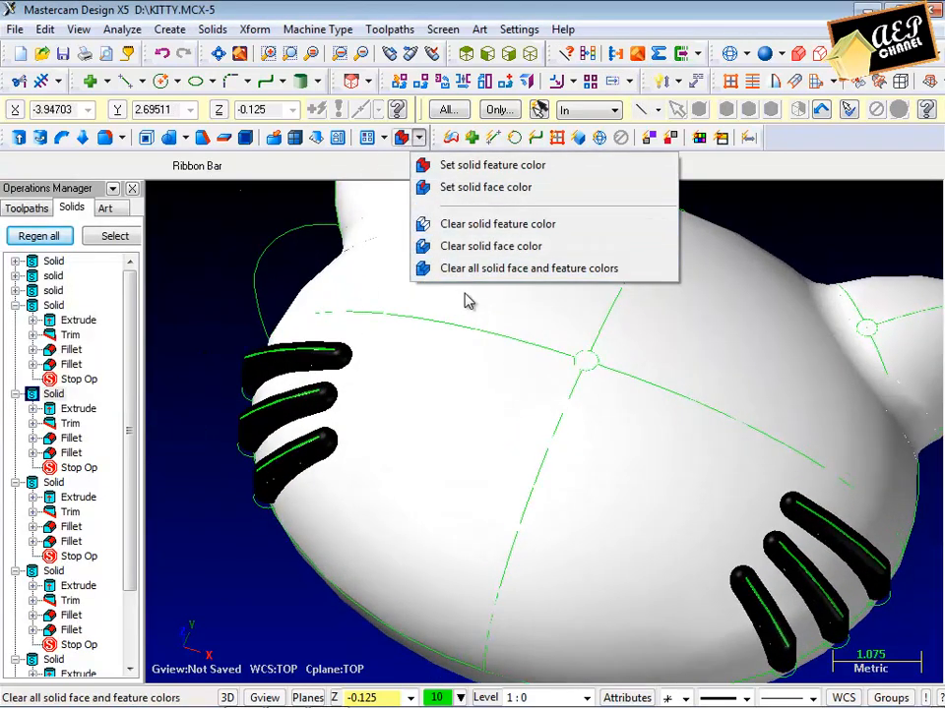
left_click(472, 267)
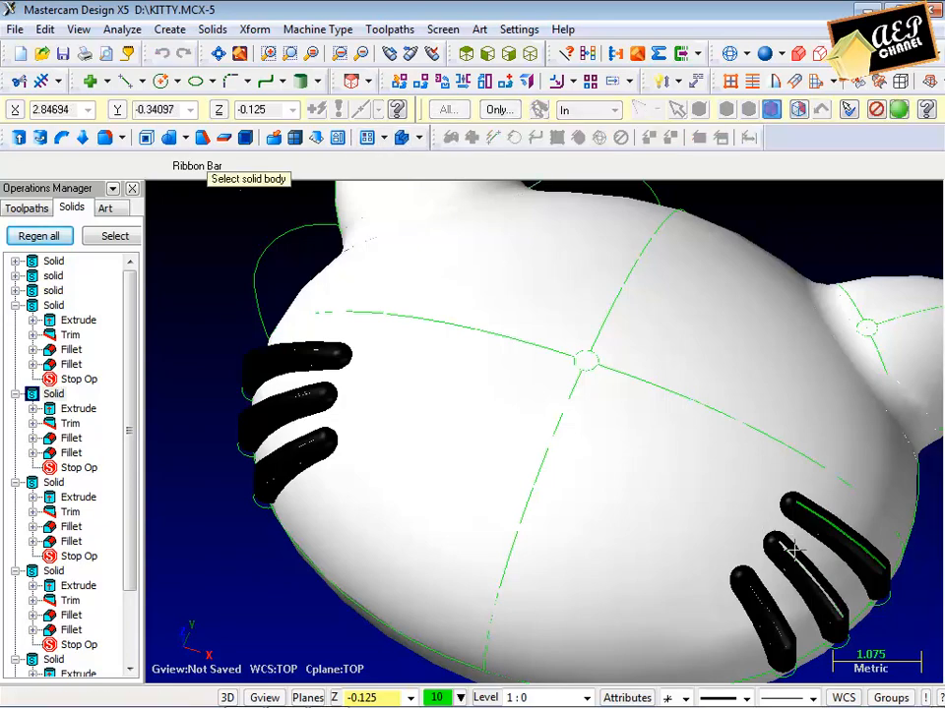
left_click(406, 138)
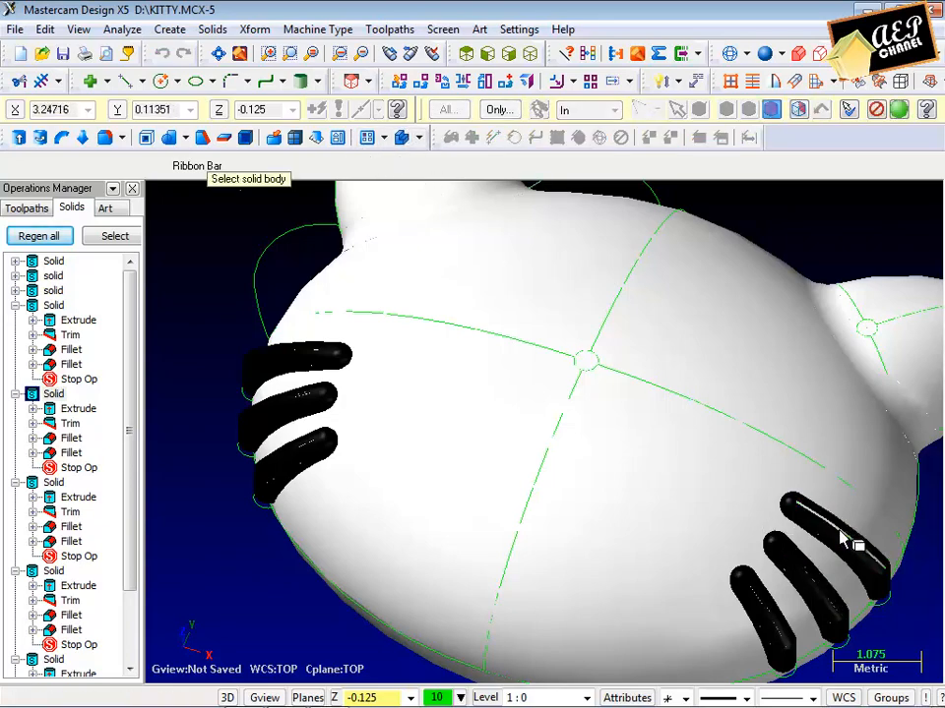
key("Escape")
Step: Unblank the outer dome sheet over the cat head
middle_click_drag(844, 537, 644, 210)
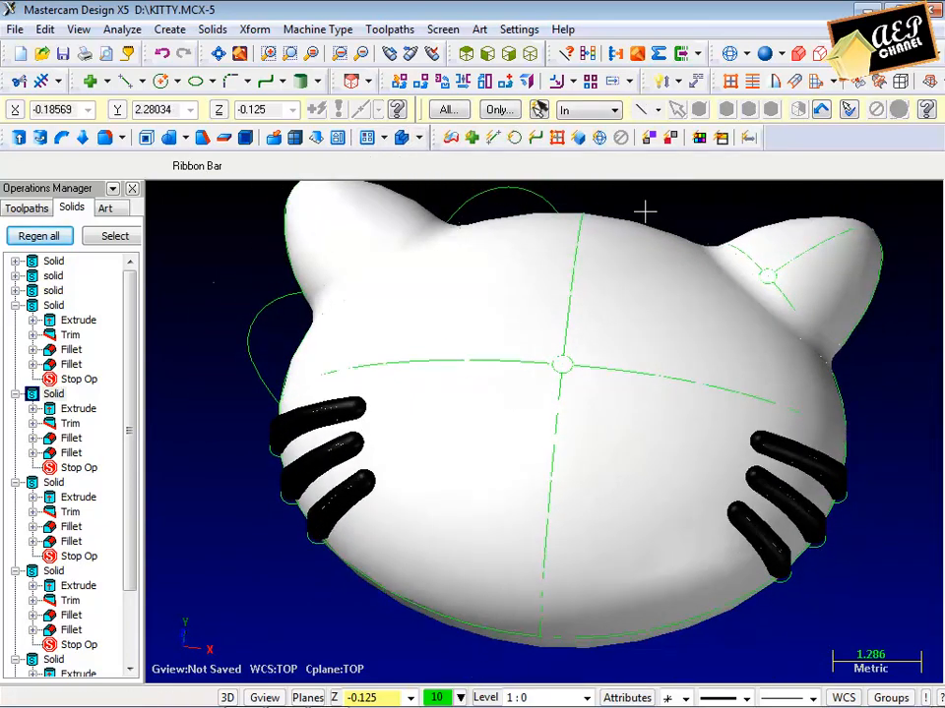
middle_click_drag(551, 227, 506, 349)
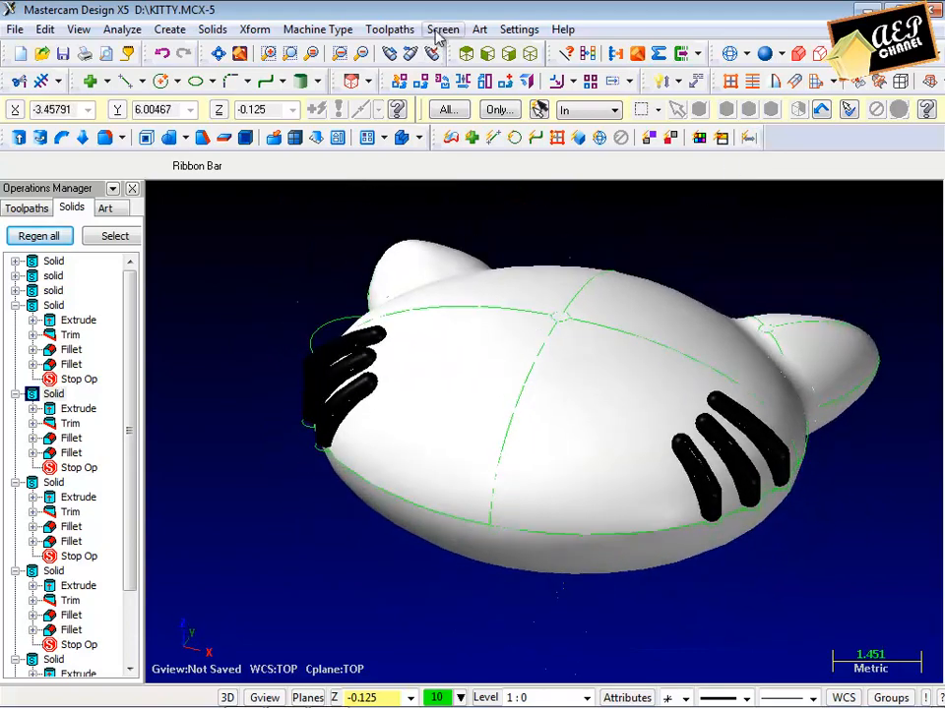
left_click(442, 30)
left_click(489, 155)
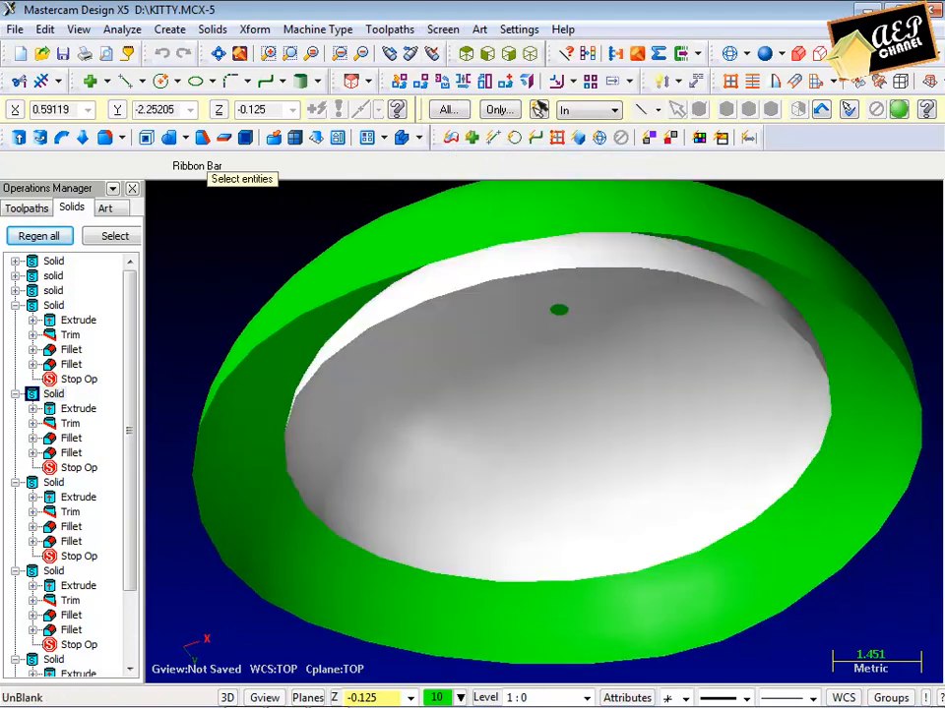
left_click(900, 111)
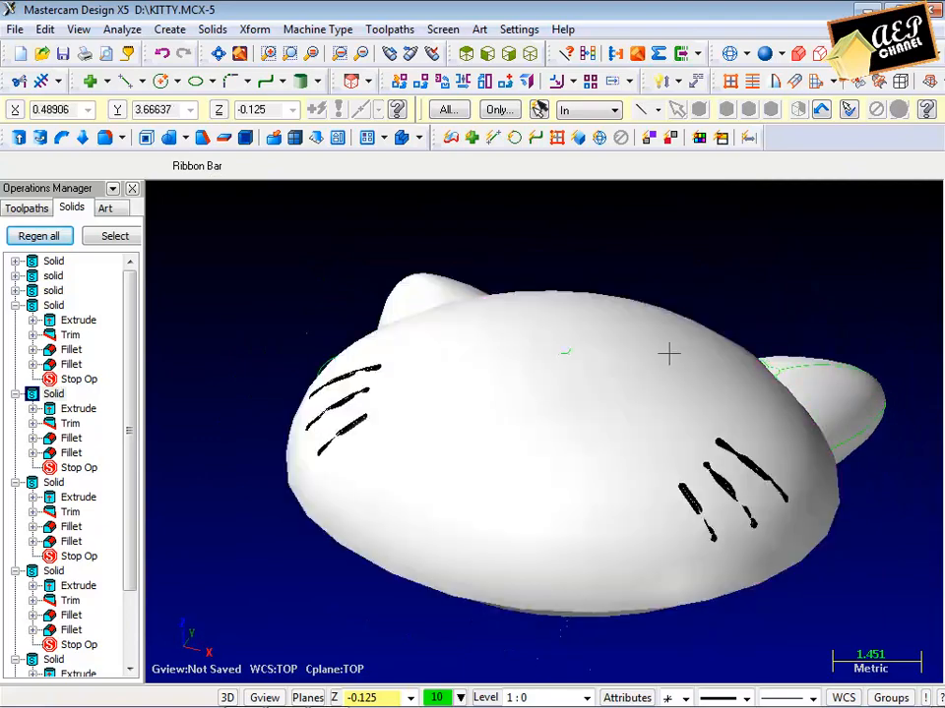
Step: Extrude the two eye profiles and the central nose profile upward by 5.0 as new solid bodies
key("alt+s")
left_click(212, 29)
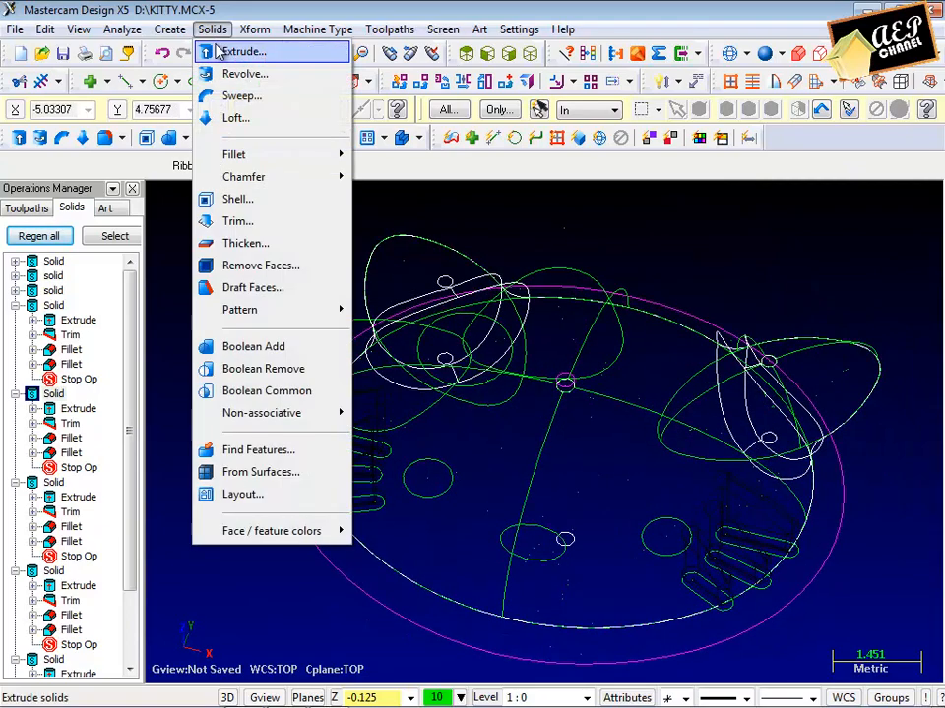
left_click(211, 50)
left_click(443, 501)
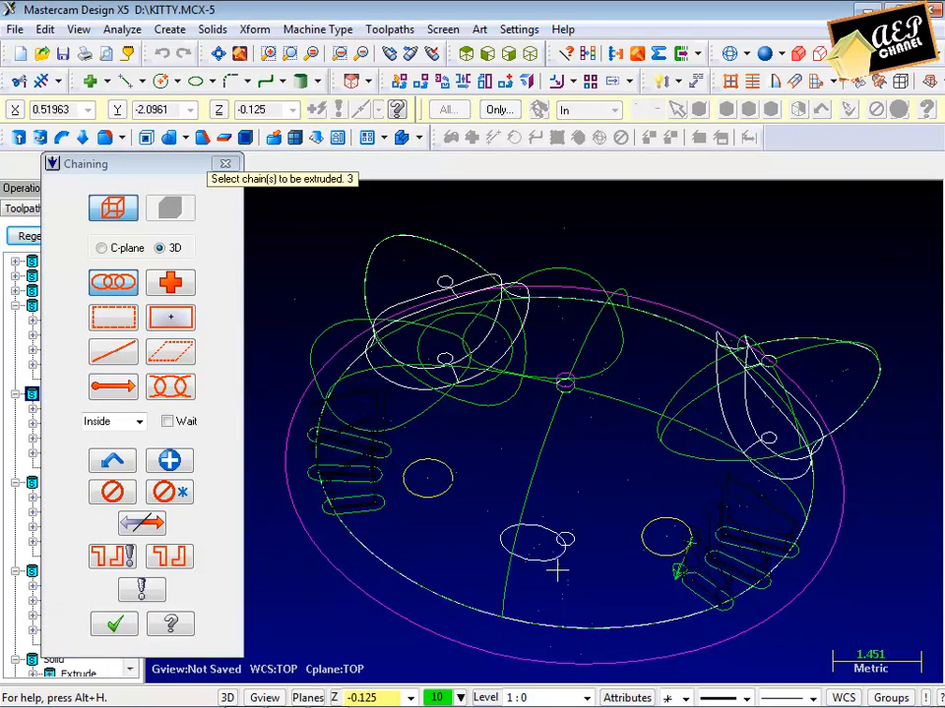
left_click(110, 626)
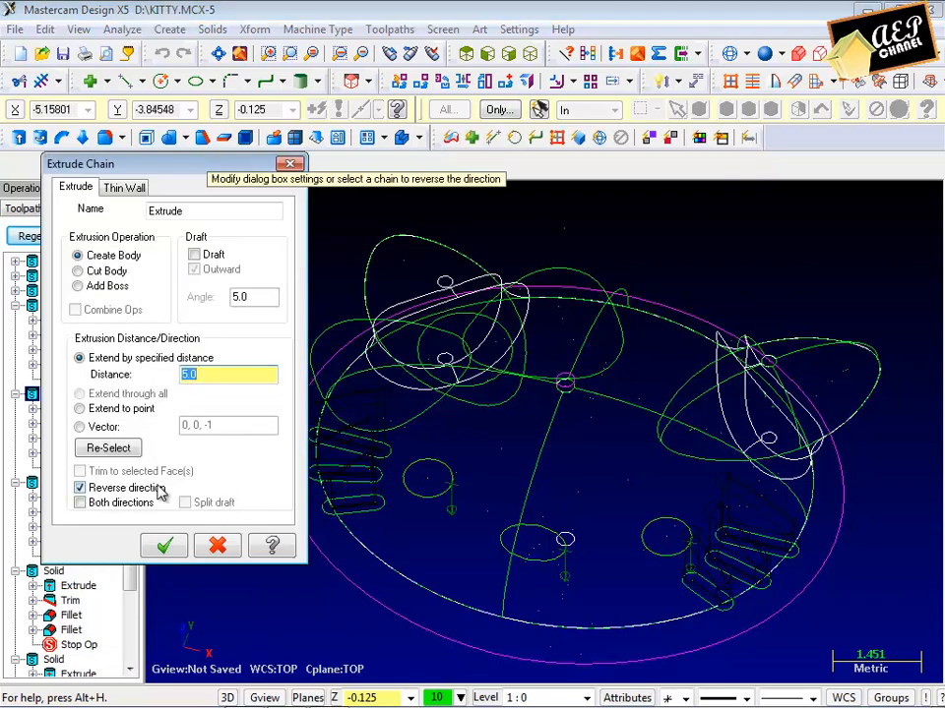
left_click(168, 553)
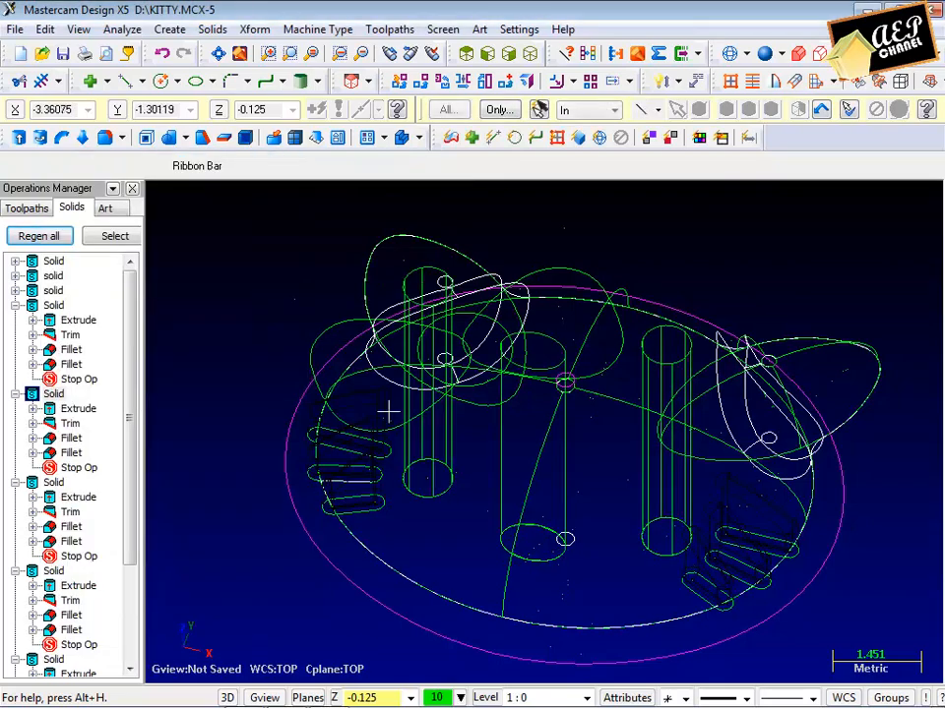
Step: Trim the three eye and nose columns to the magenta outer dome sheet, keeping the portions beneath it
middle_click_drag(388, 412, 438, 366)
key("alt+s")
left_click(211, 30)
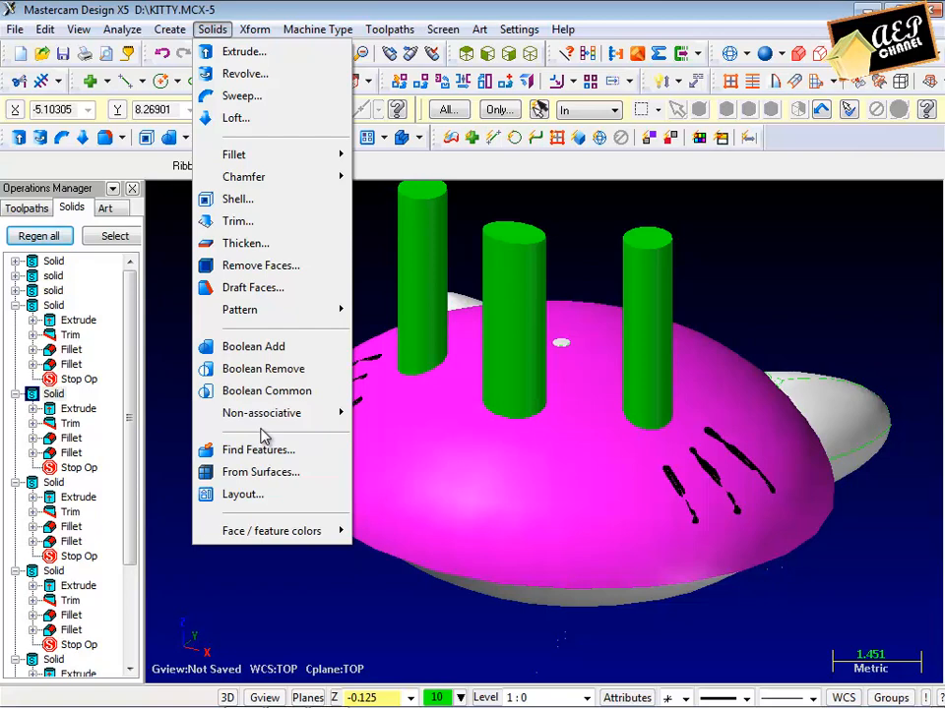
key("Escape")
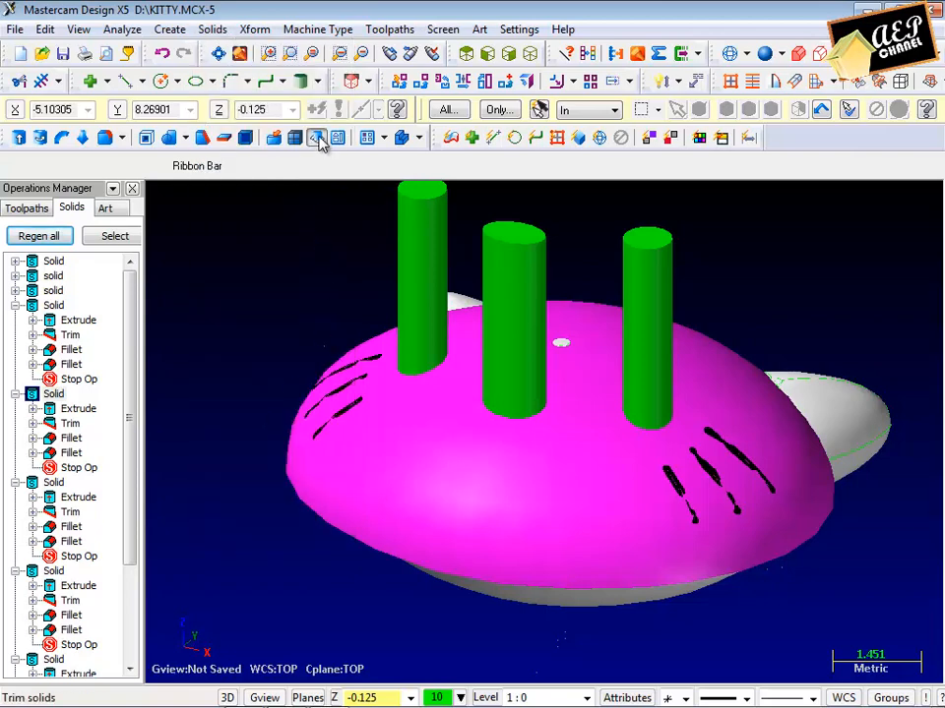
left_click(320, 140)
left_click(427, 238)
left_click(517, 270)
left_click(653, 292)
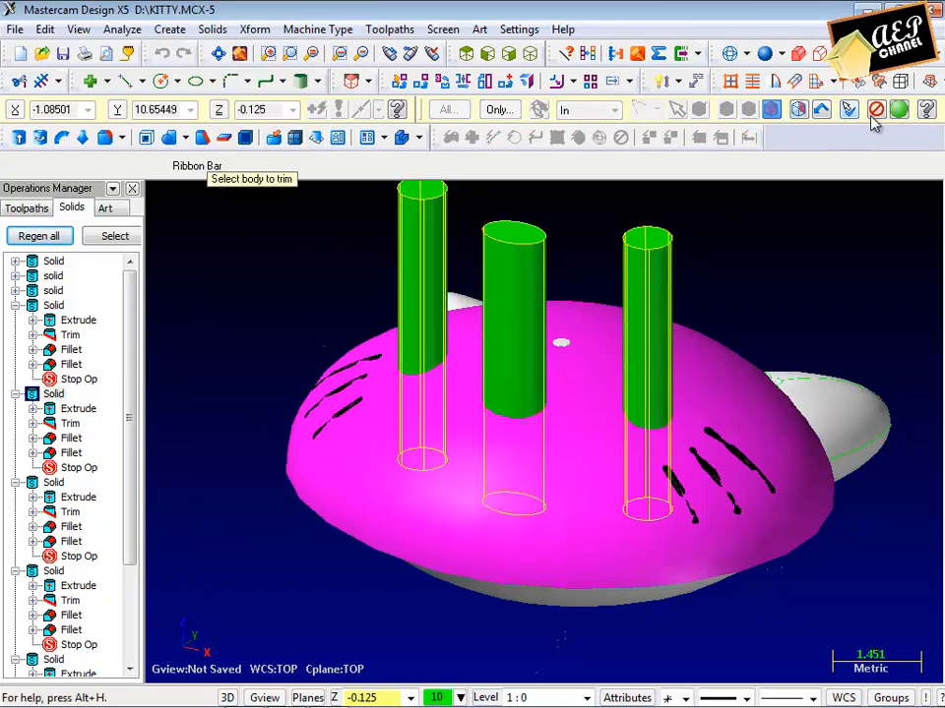
left_click(896, 113)
left_click(27, 288)
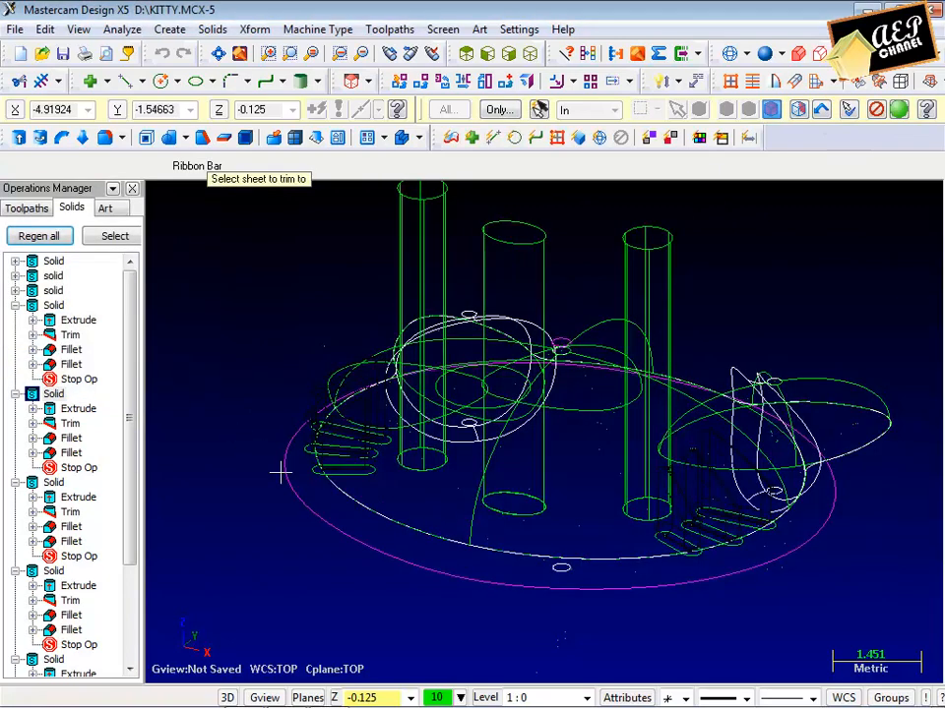
left_click(295, 478)
left_click(96, 380)
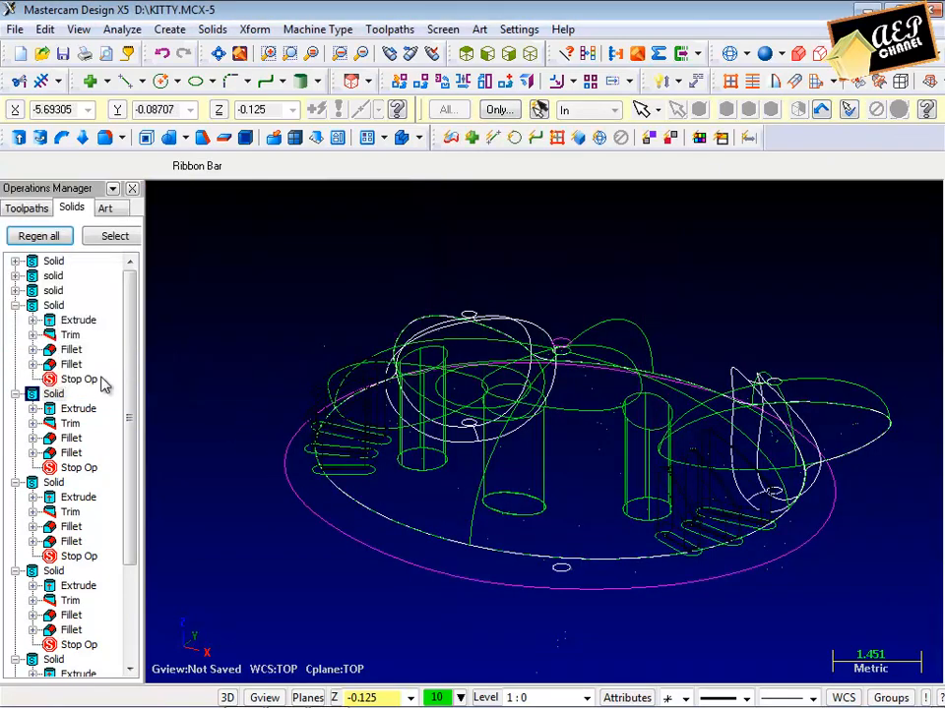
Step: Blank the outer dome sheet covering the trimmed eyes and nose
left_click(439, 33)
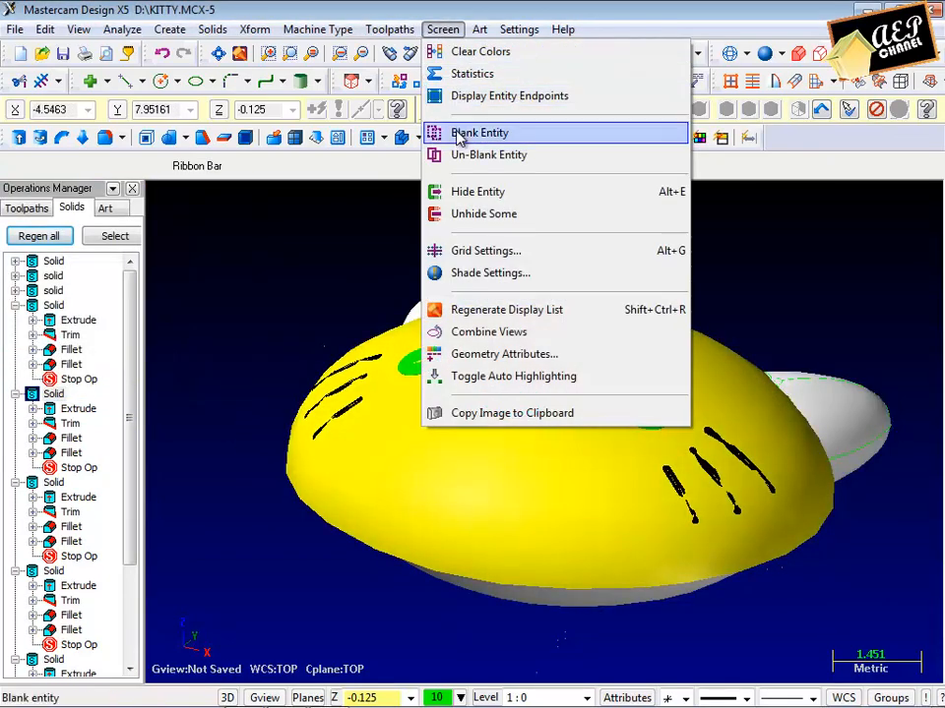
left_click(458, 134)
middle_click_drag(473, 329, 452, 399)
scroll(451, 398, "up", 1)
Step: Try to fillet the top faces of the two eye solids with a constant radius
left_click(211, 29)
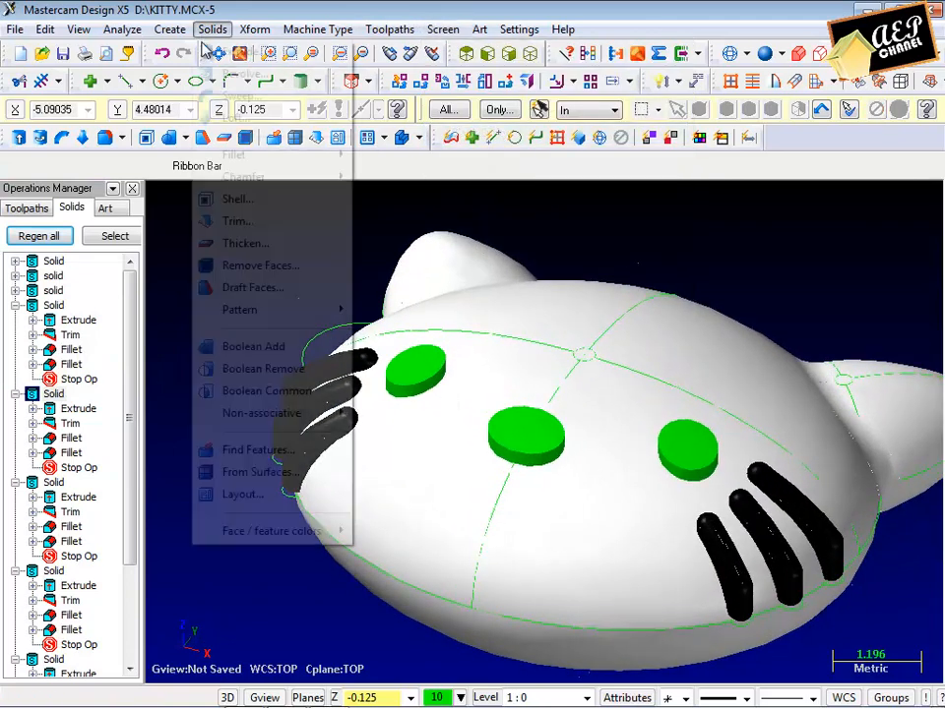
mouse_move(227, 151)
left_click(406, 154)
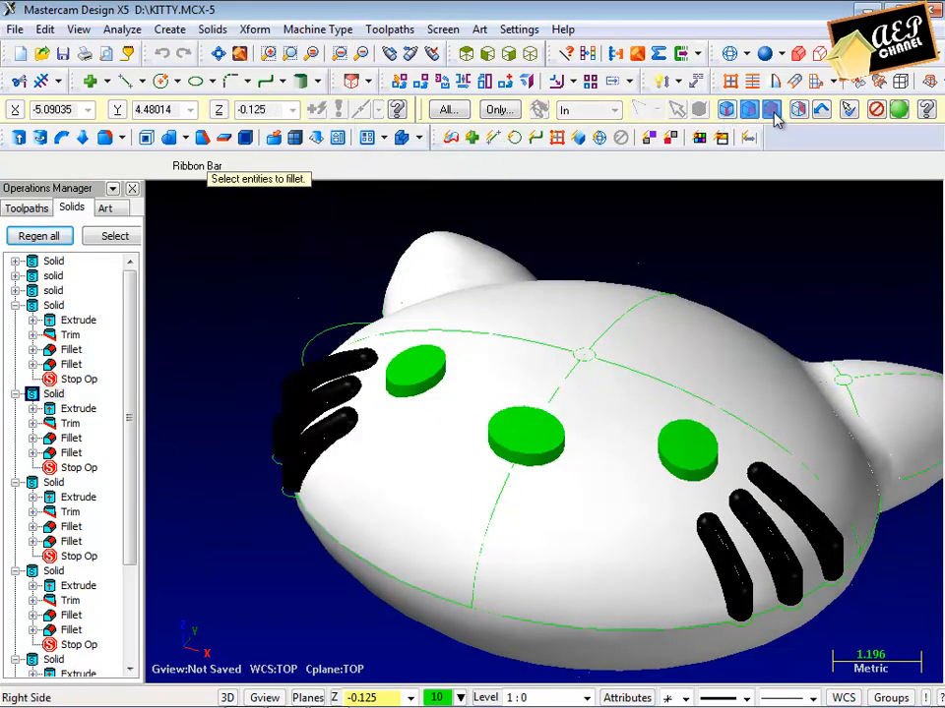
left_click(438, 372)
left_click(683, 455)
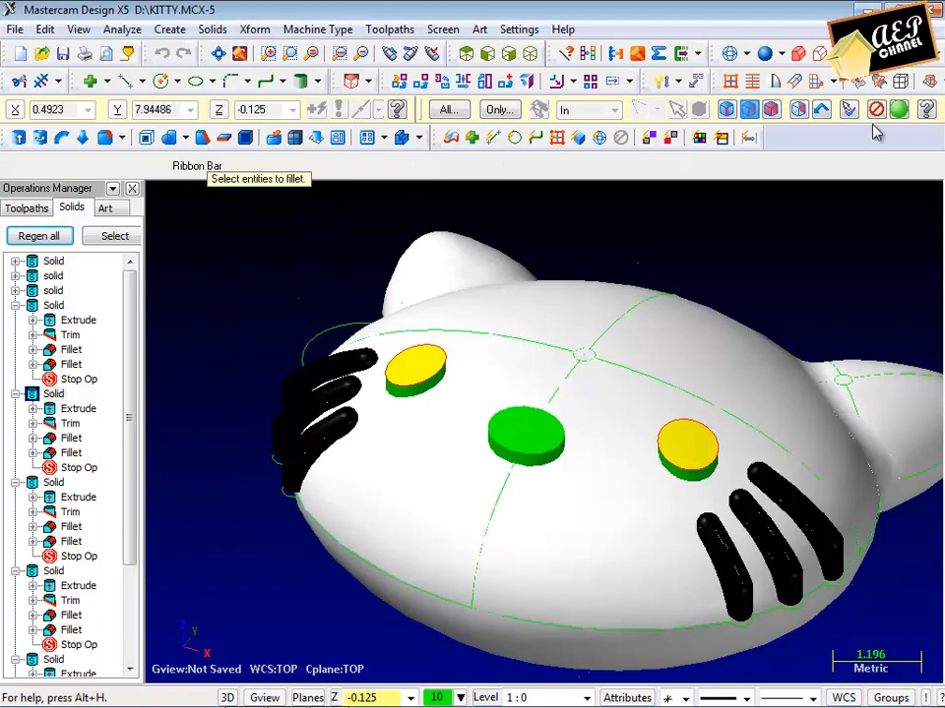
left_click(900, 110)
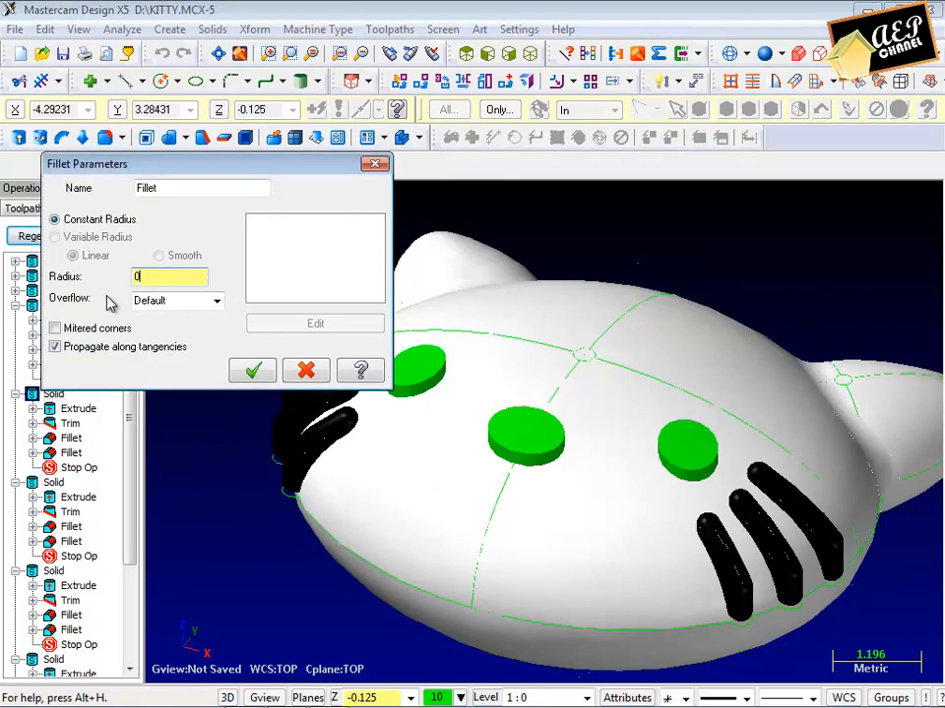
left_click(252, 371)
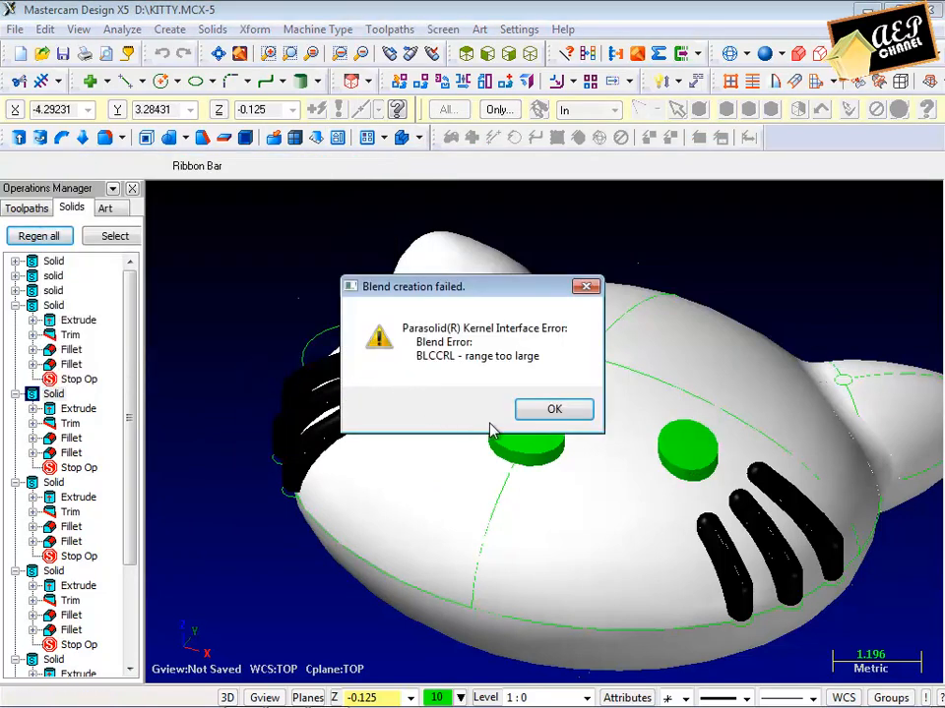
left_click(550, 407)
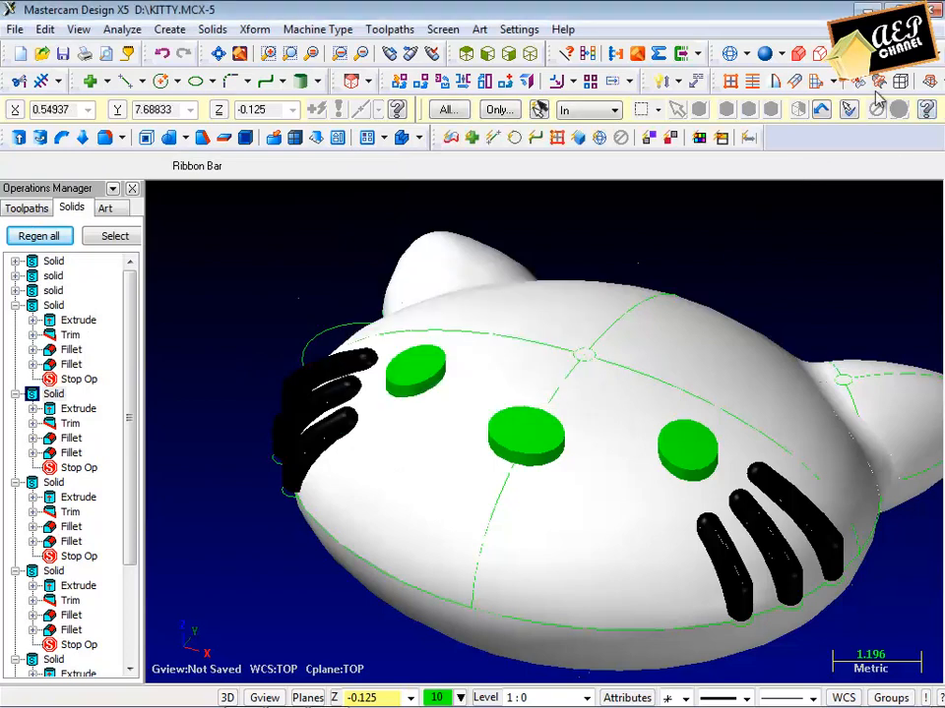
Step: Fillet the top faces of the two eye solids with a constant radius of 0.25
left_click(212, 29)
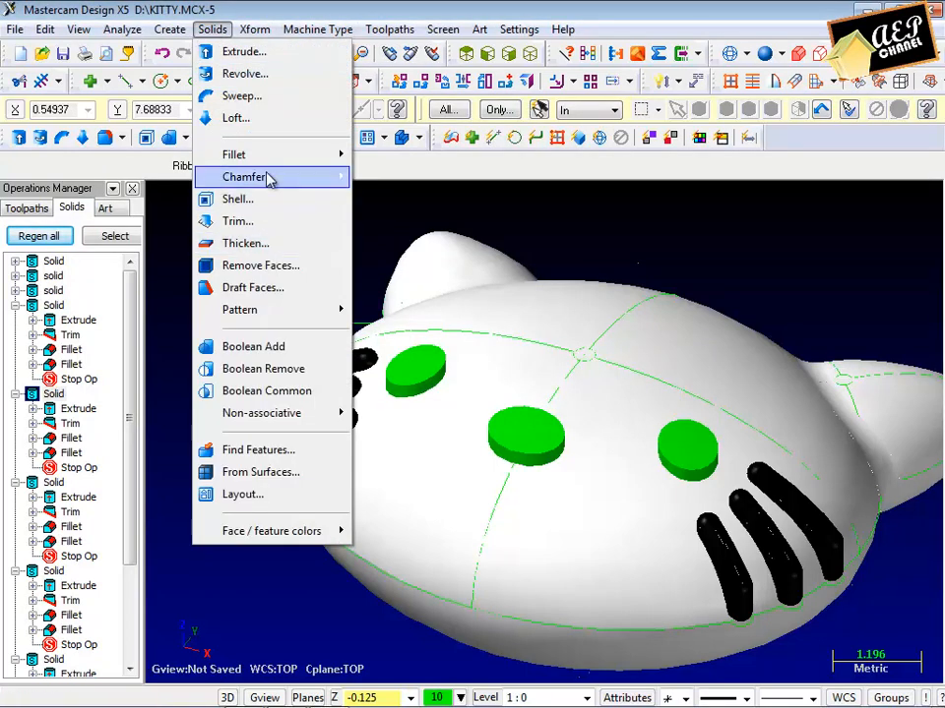
mouse_move(295, 153)
left_click(404, 157)
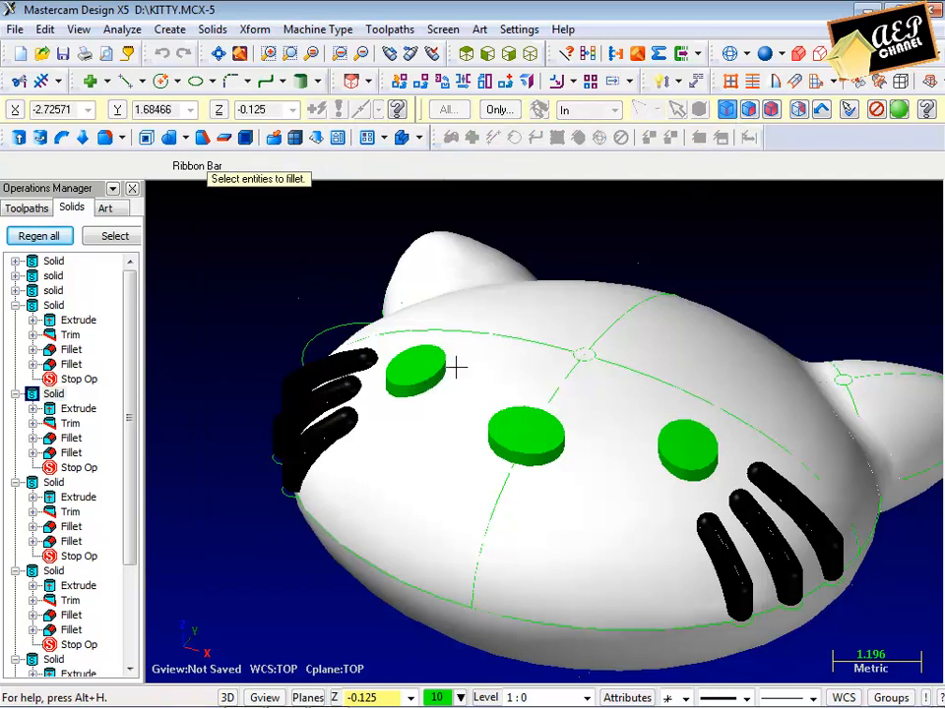
left_click(670, 454)
left_click(426, 363)
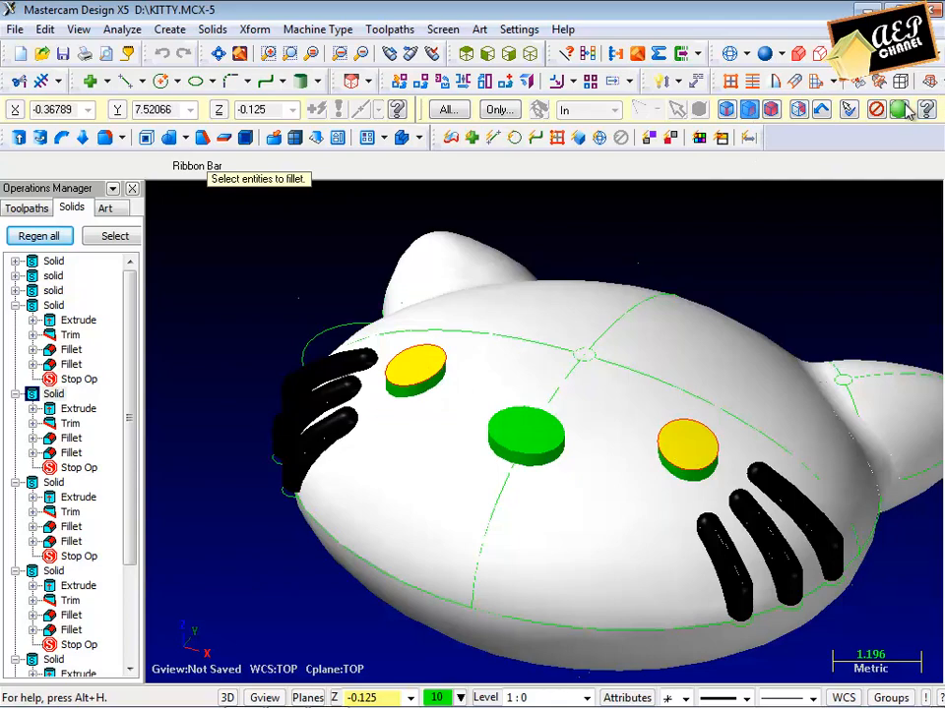
left_click(902, 109)
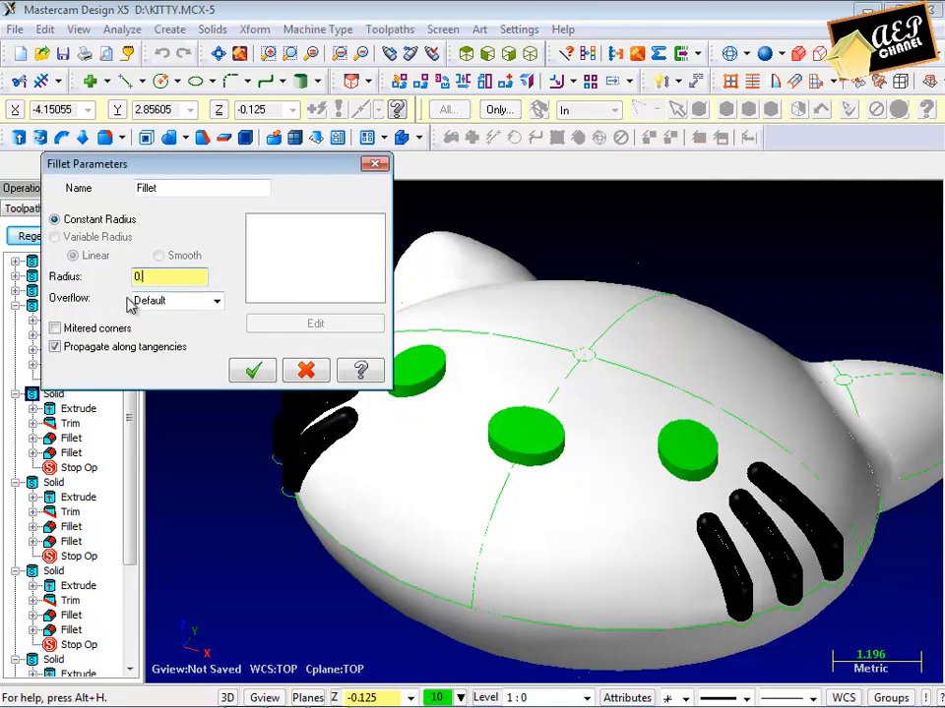
left_click(246, 369)
middle_click_drag(394, 374, 482, 404)
Step: Try to fillet the top face of the central nose solid with a different constant radius
left_click(212, 29)
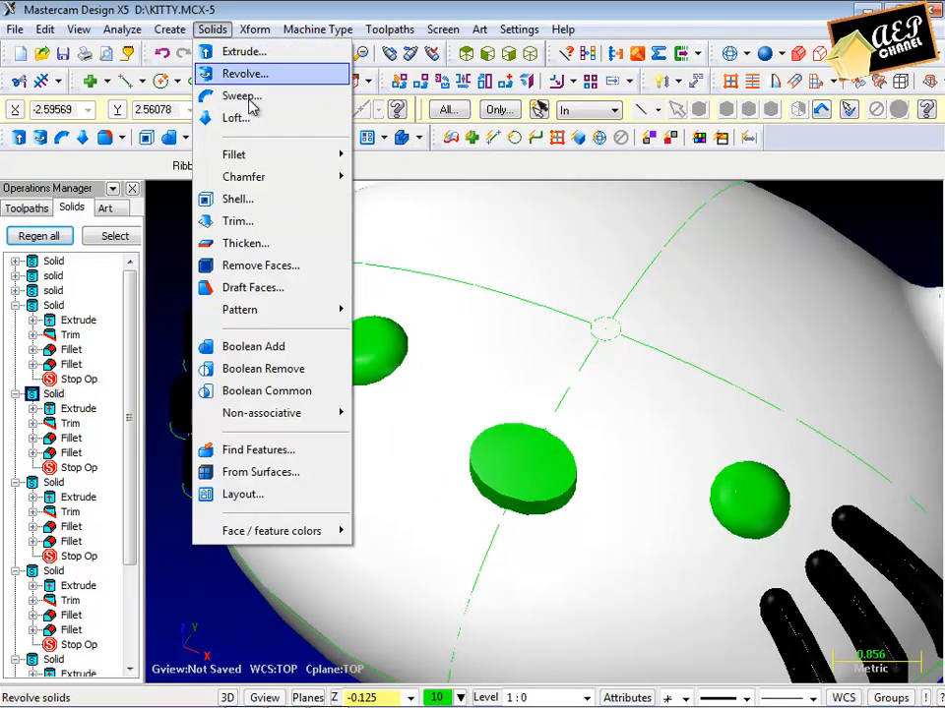
mouse_move(249, 165)
left_click(447, 158)
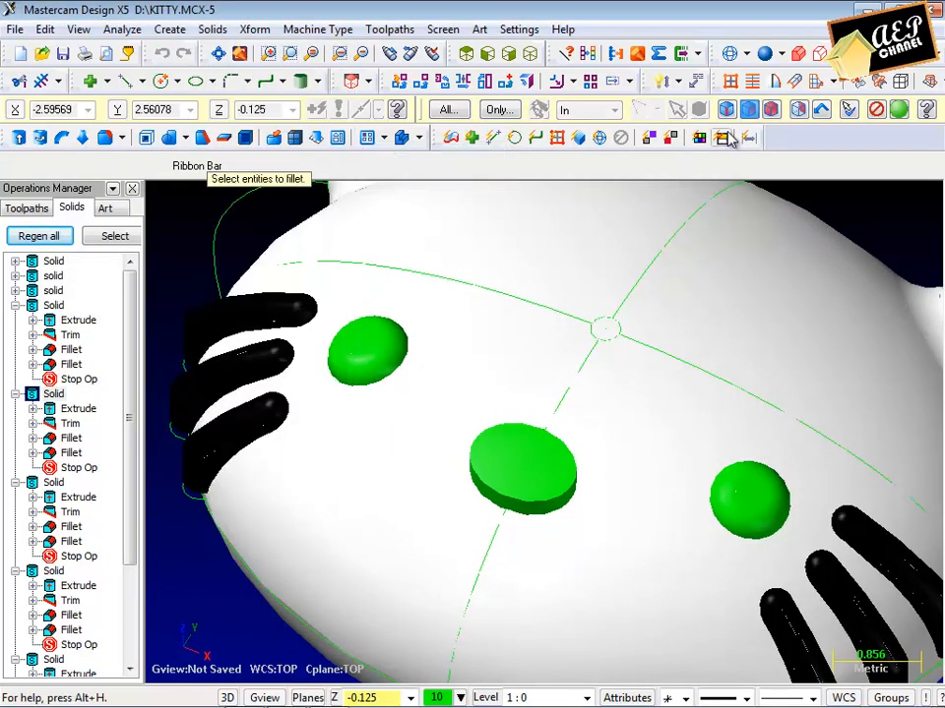
left_click(537, 463)
left_click(897, 110)
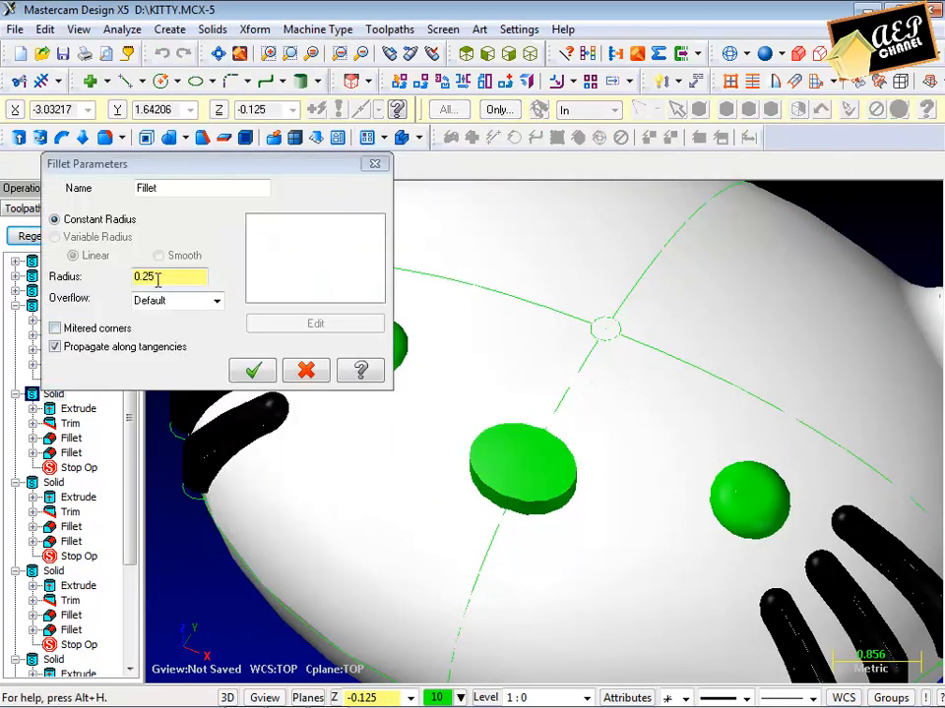
left_click_drag(157, 280, 91, 293)
left_click(252, 370)
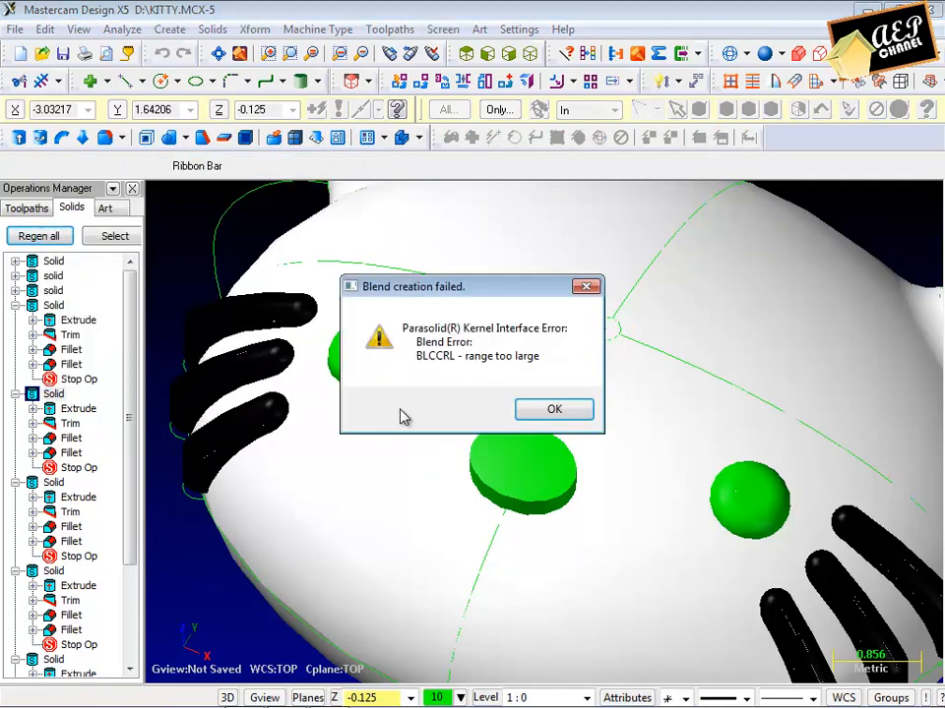
left_click(551, 410)
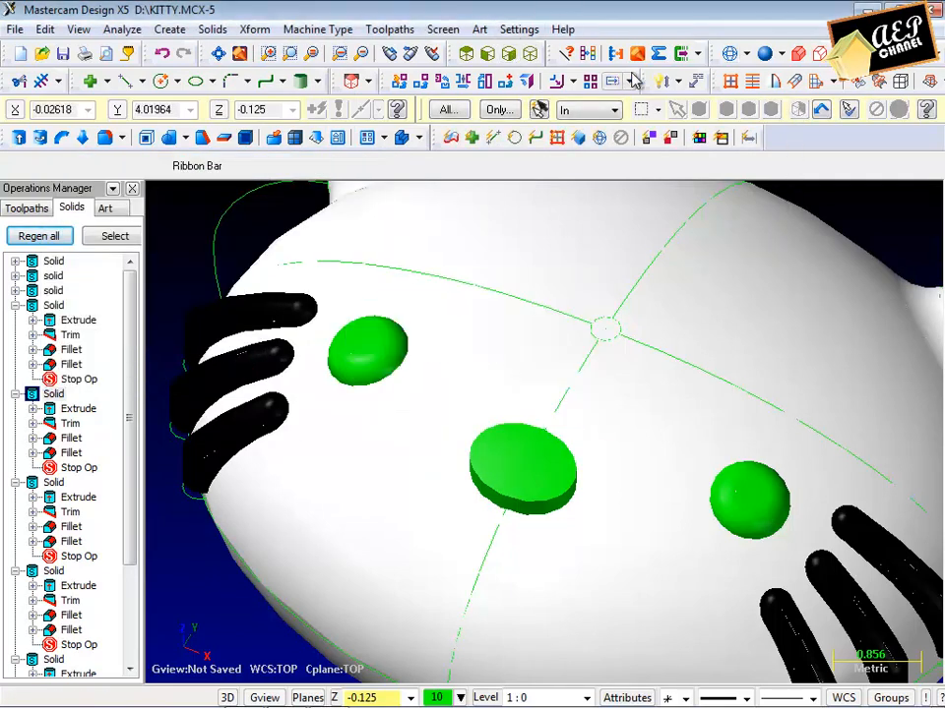
Step: Fillet the top face of the nose solid with a constant radius of 0.25
left_click(213, 30)
mouse_move(233, 151)
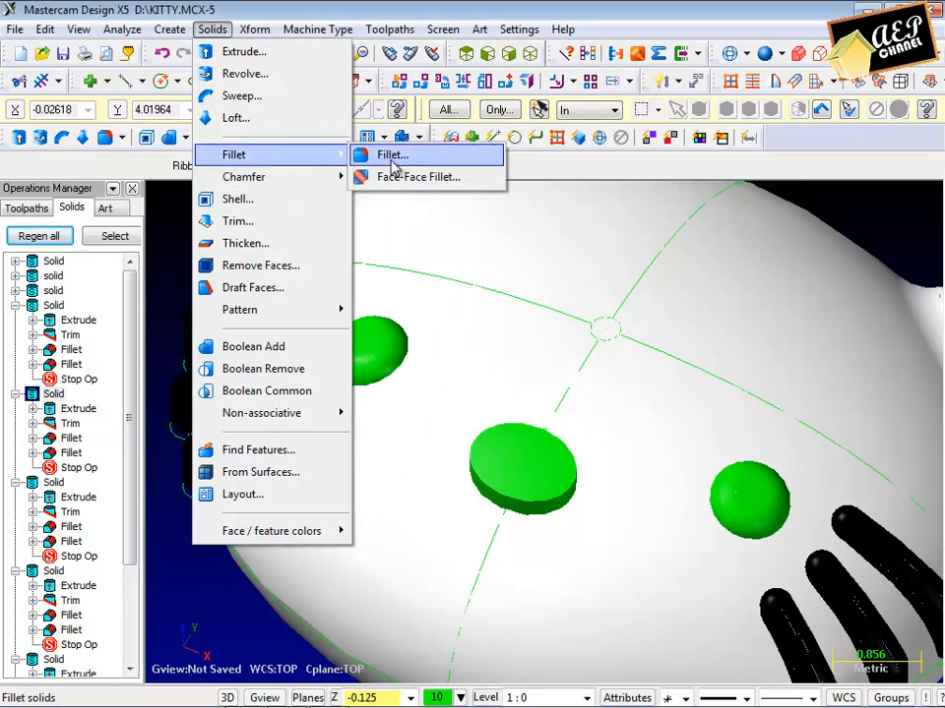
left_click(393, 167)
left_click(512, 449)
left_click(899, 109)
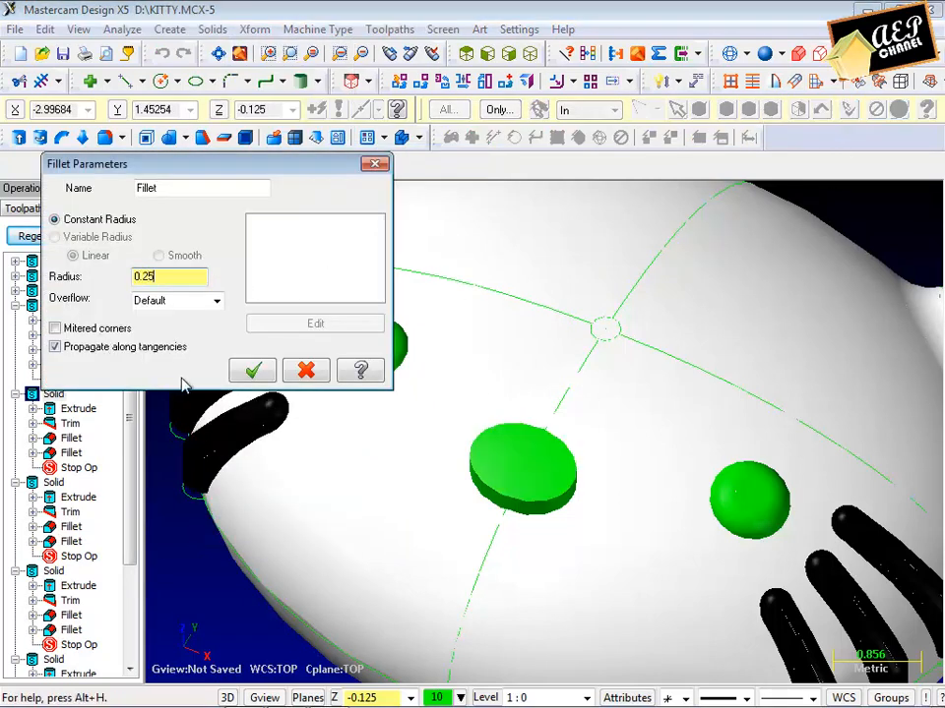
left_click(256, 375)
Step: Set the color of the two eye solids and the nose solid to black (color 1)
middle_click_drag(372, 303, 647, 507)
scroll(352, 365, "down", 2)
scroll(386, 372, "down", 2)
left_click(646, 507)
left_click(380, 345)
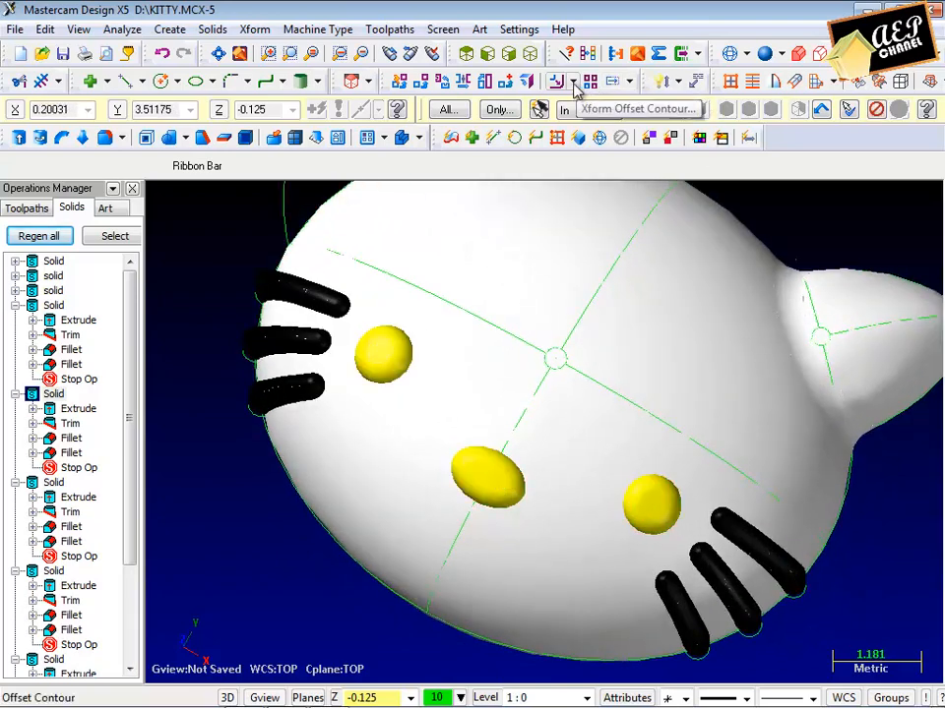
left_click(539, 109)
left_click(127, 455)
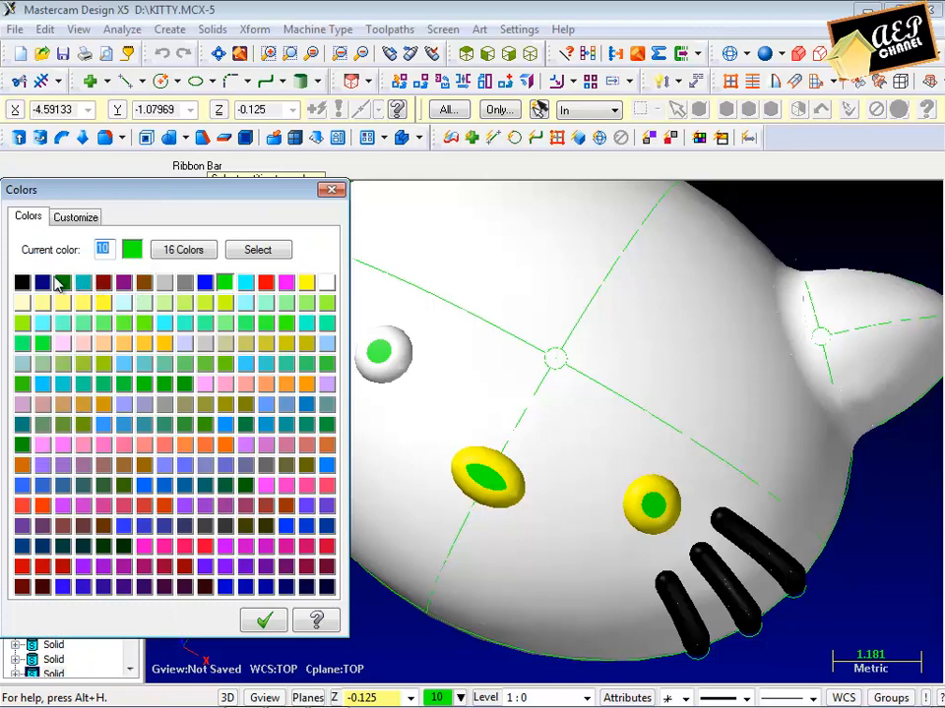
left_click(251, 616)
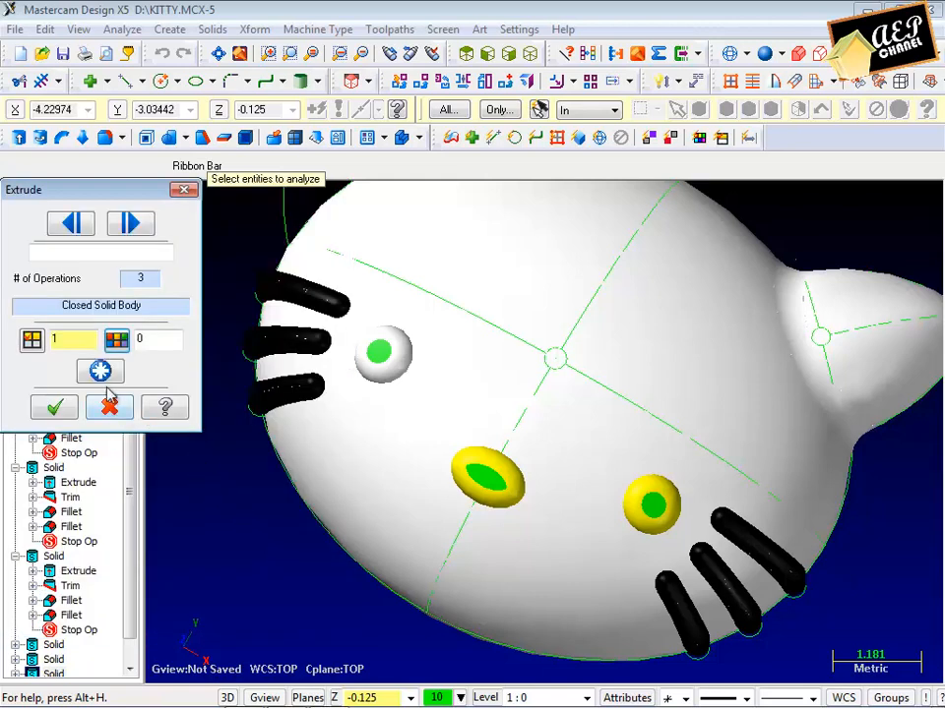
left_click(99, 371)
left_click(45, 413)
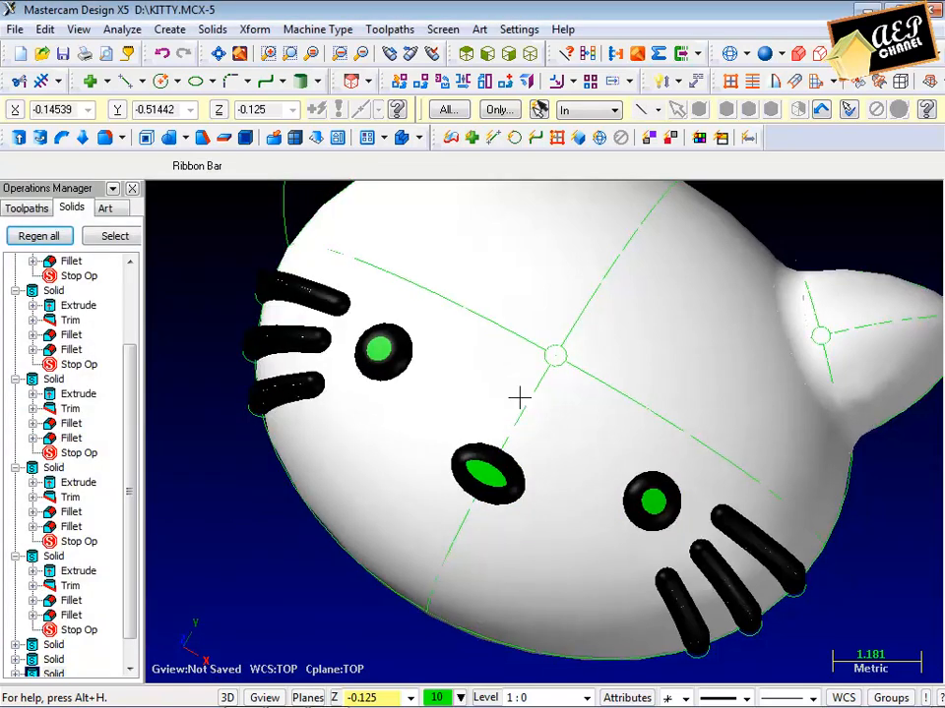
Step: Make the green top faces of both eyes and the nose take the solids' black color
middle_click_drag(518, 396, 477, 305)
left_click(404, 141)
left_click(376, 332)
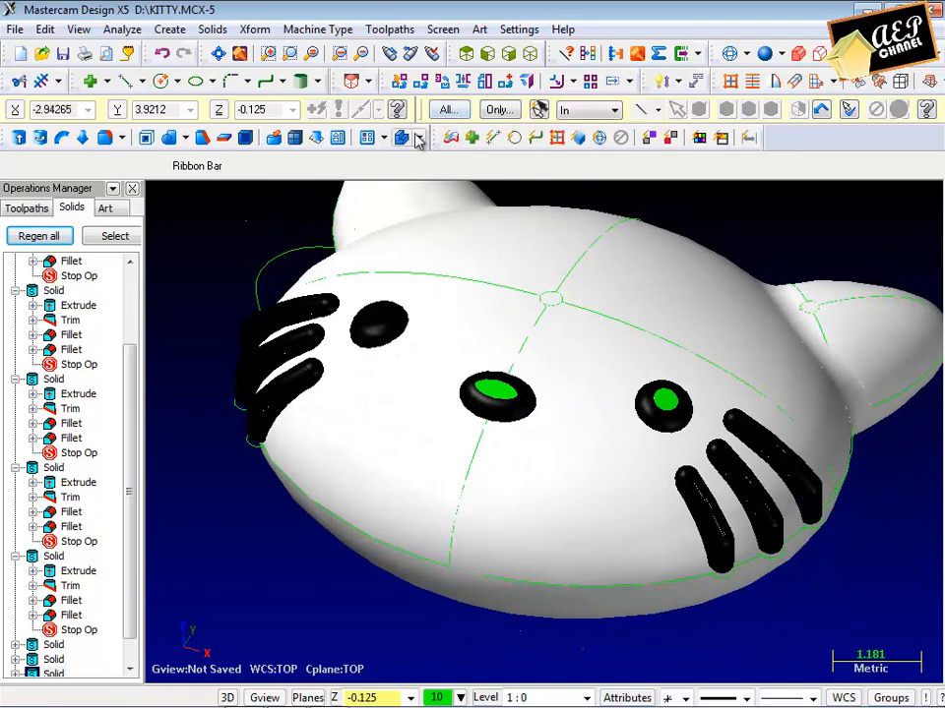
left_click(506, 395)
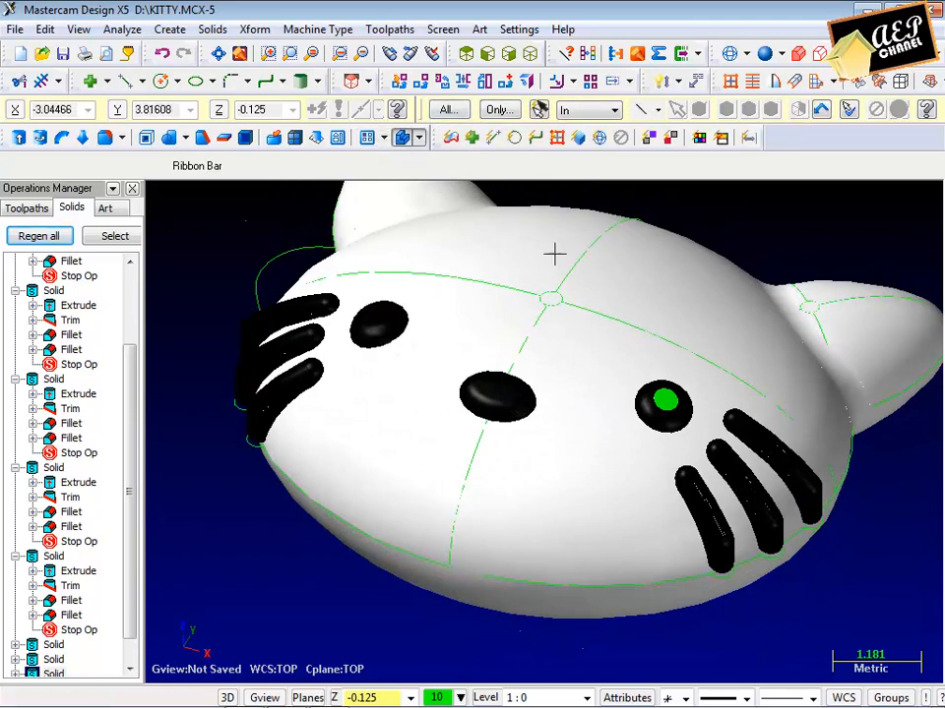
left_click(667, 401)
Step: Show the cat head from the Top view in wireframe display
scroll(585, 323, "down", 3)
middle_click_drag(518, 271, 573, 382)
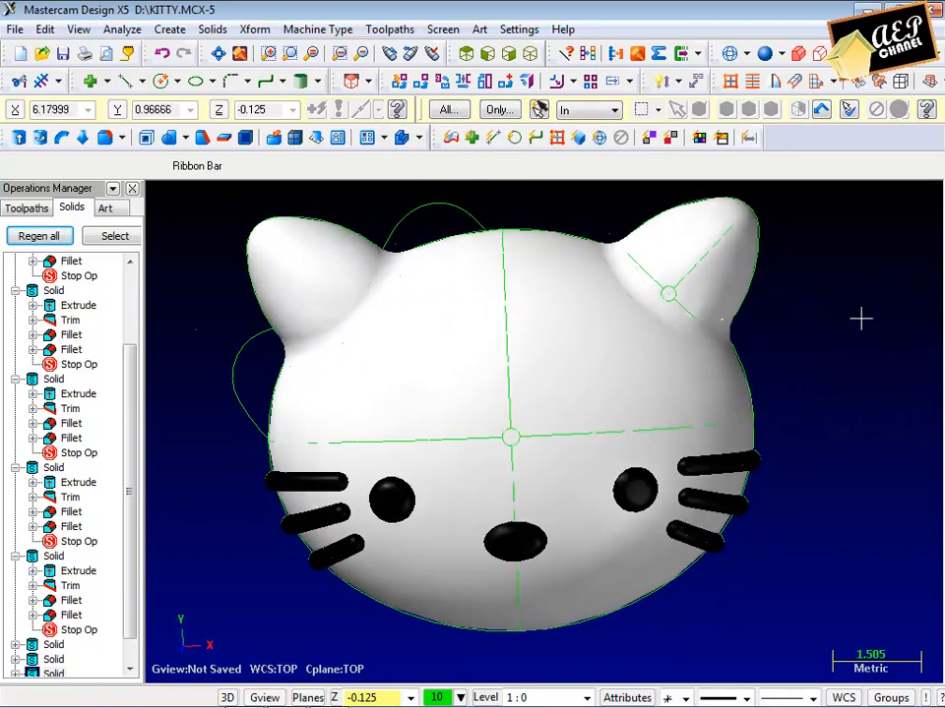
right_click(861, 318)
left_click(827, 446)
scroll(408, 546, "up", 2)
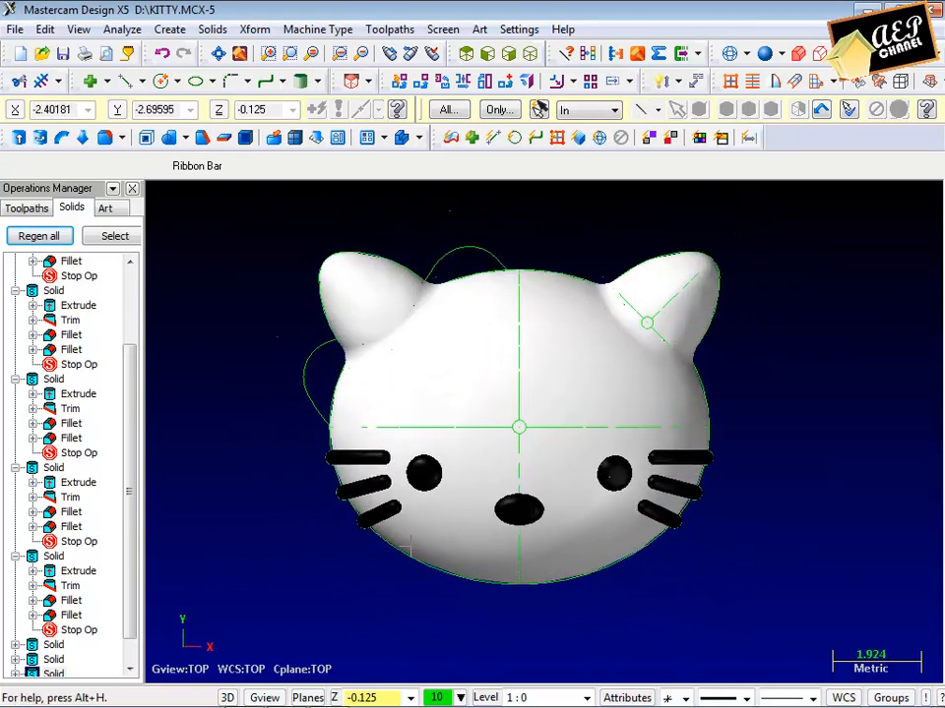
scroll(435, 352, "up", 1)
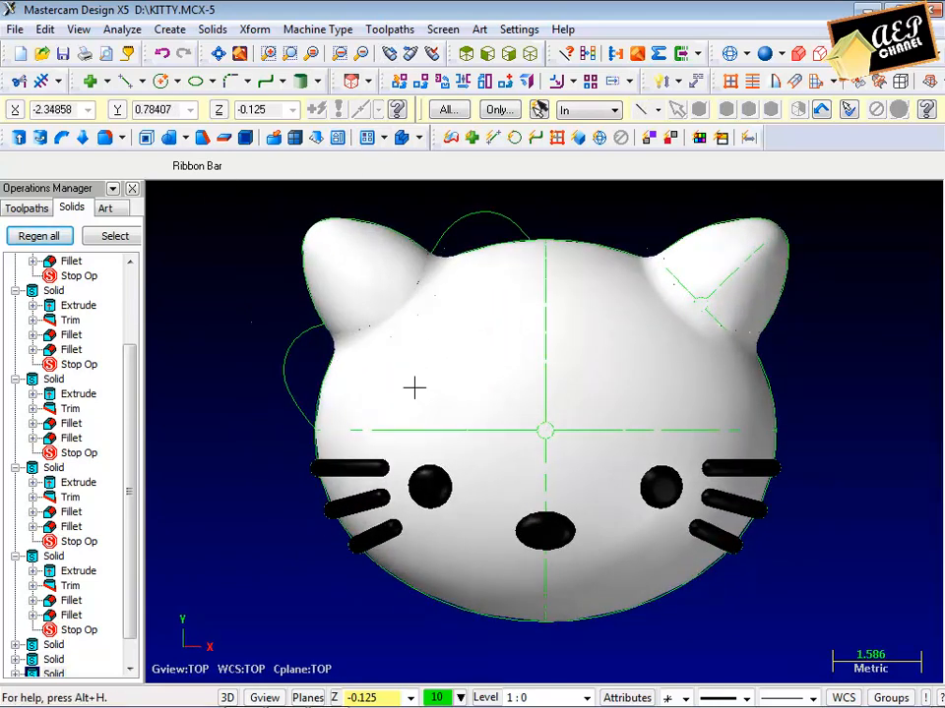
middle_click_drag(414, 388, 417, 350)
key("alt+s")
scroll(352, 398, "up", 1)
Step: Extrude the two bow lobes and their central circle near the left ear upward by 5.0 as new solid bodies
left_click(213, 31)
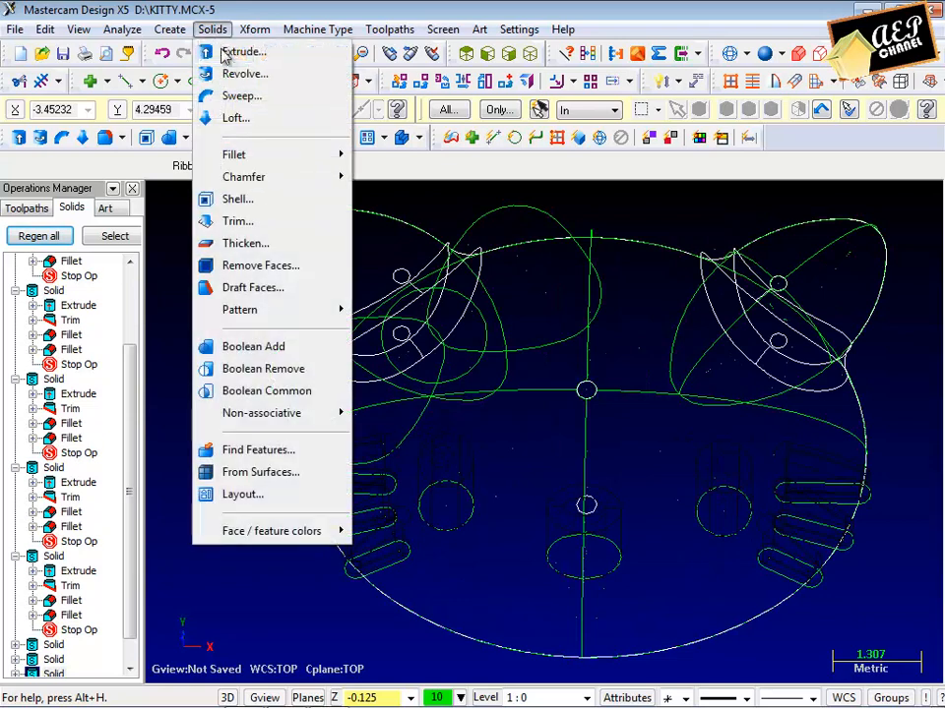
left_click(236, 52)
left_click(291, 337)
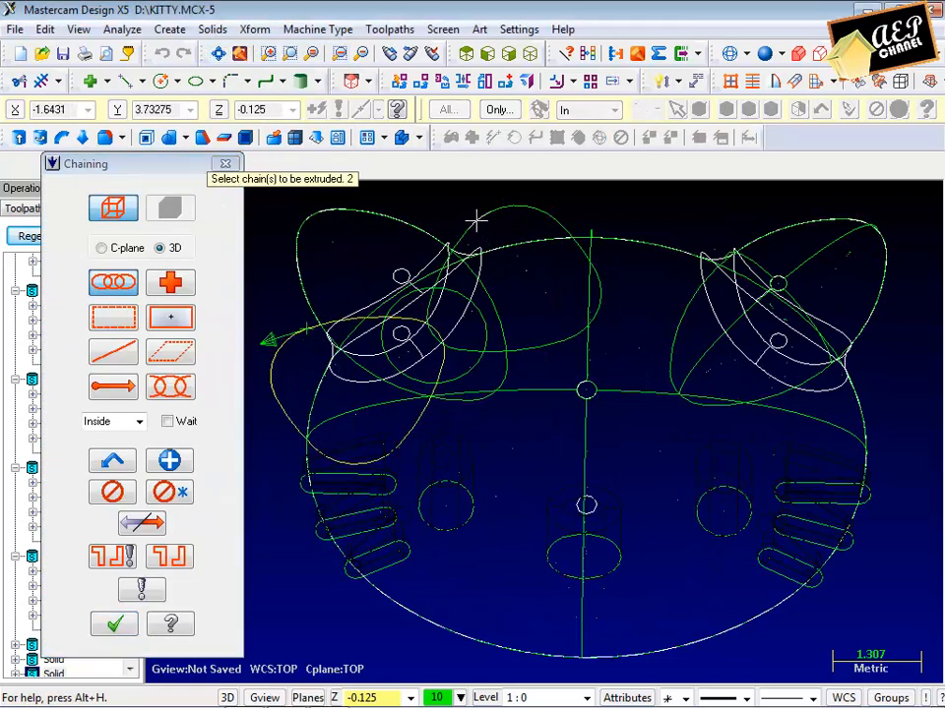
scroll(422, 374, "up", 1)
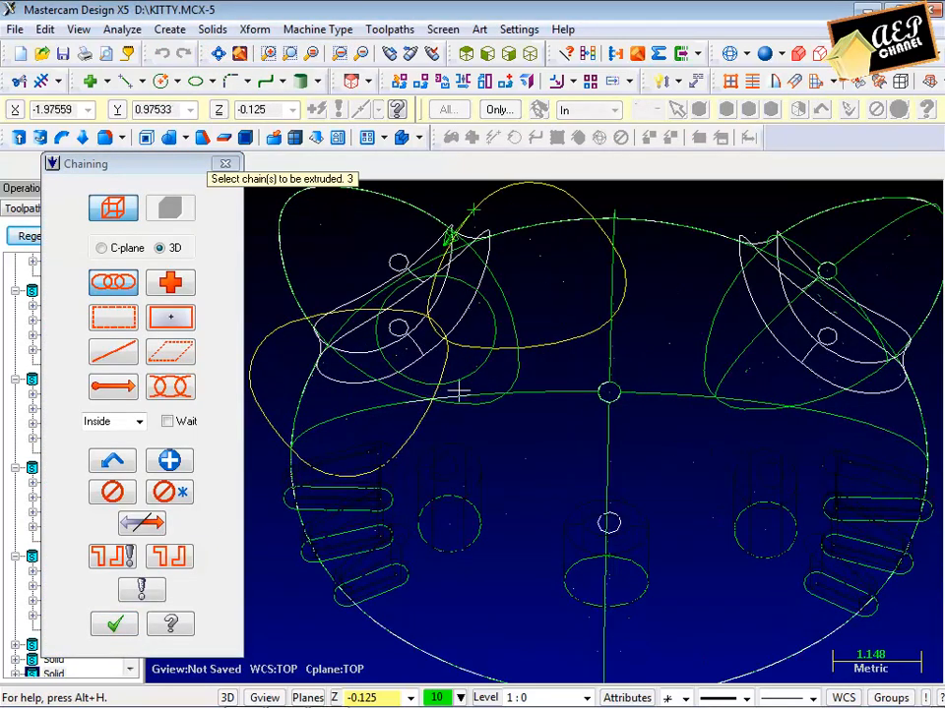
left_click(163, 532)
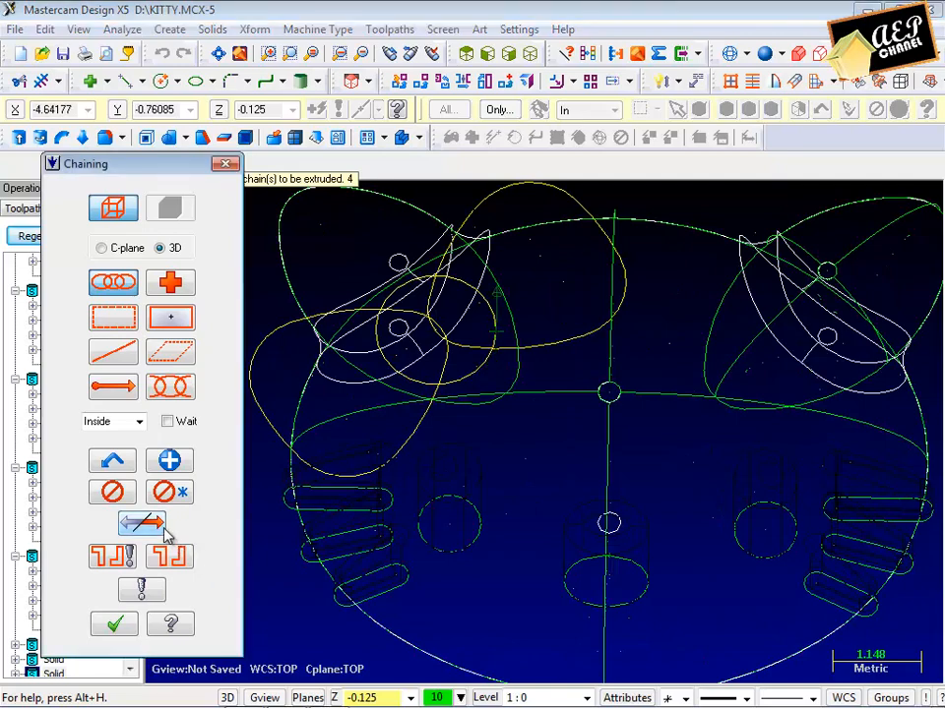
left_click(112, 624)
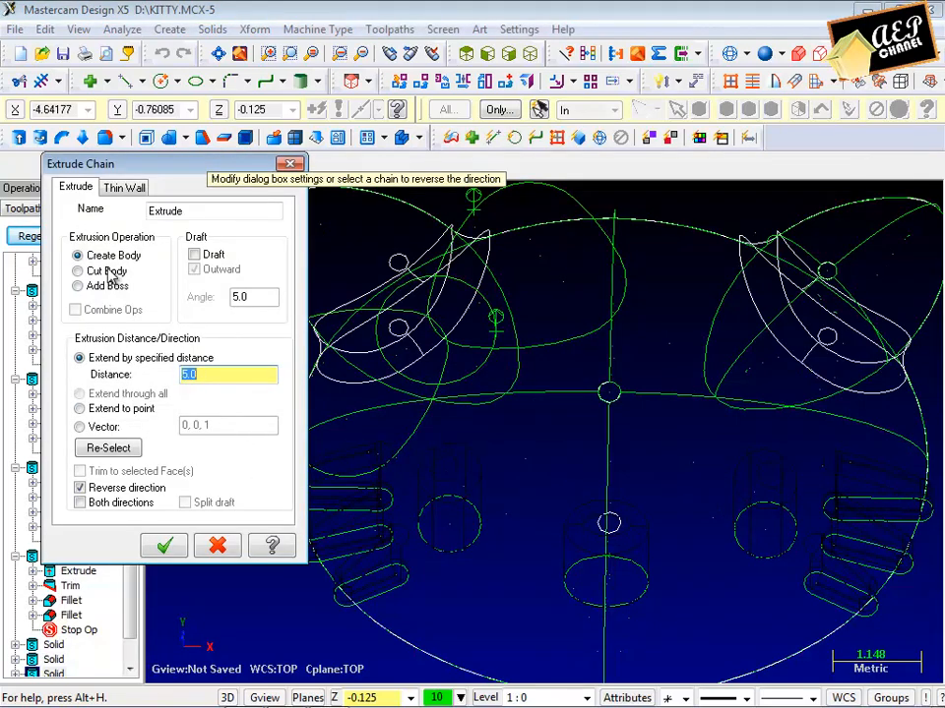
left_click(163, 546)
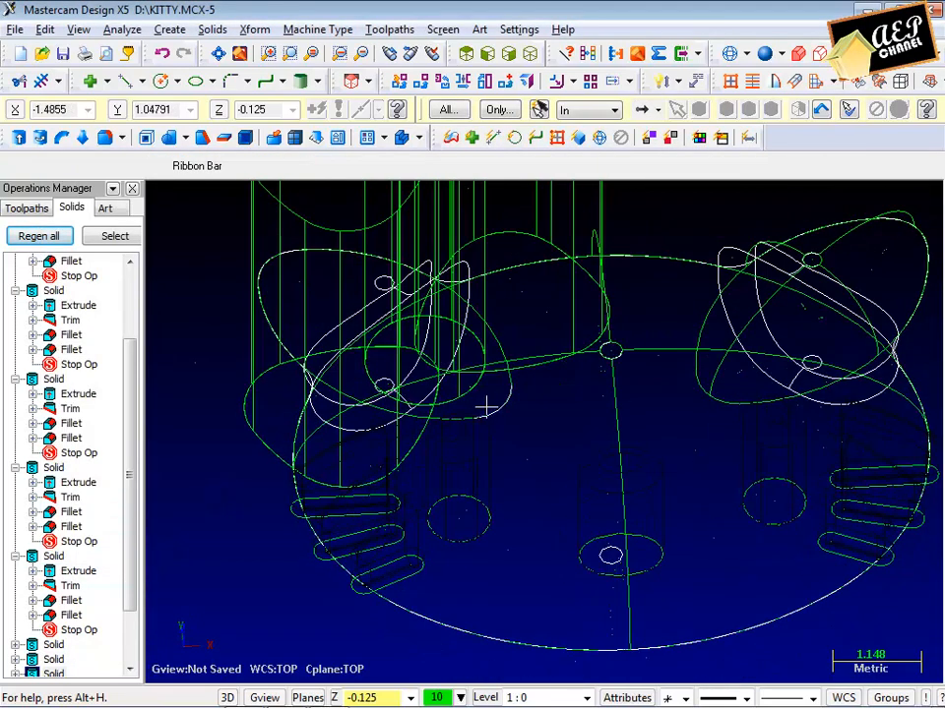
Step: Unblank the large dome sheet over the head and bow columns and display the model in wireframe
left_click(439, 29)
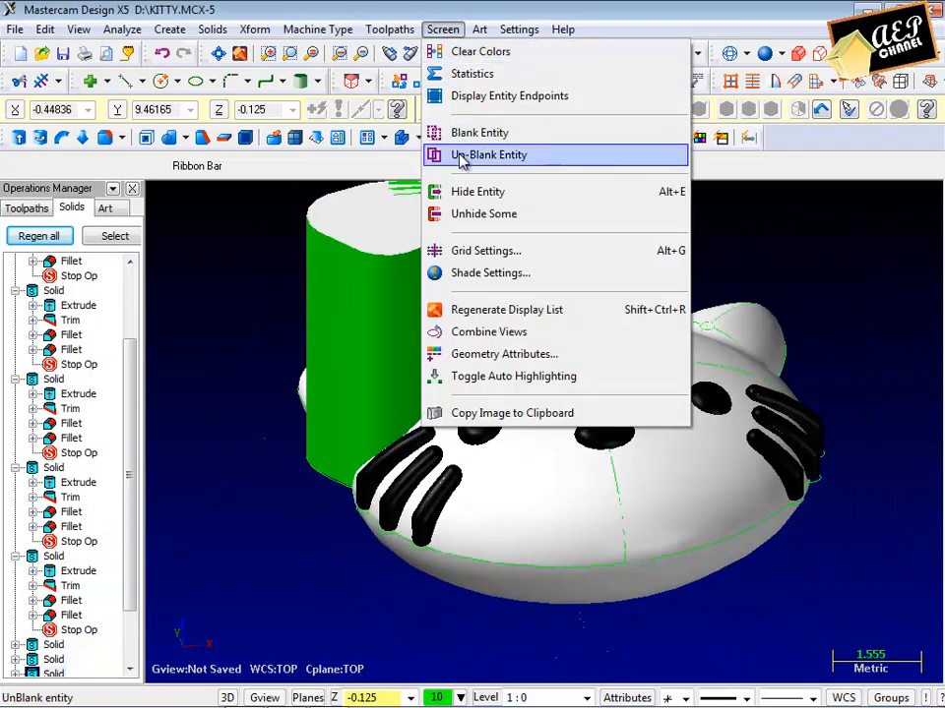
left_click(464, 158)
left_click(535, 342)
middle_click_drag(535, 342, 539, 317)
left_click(540, 325)
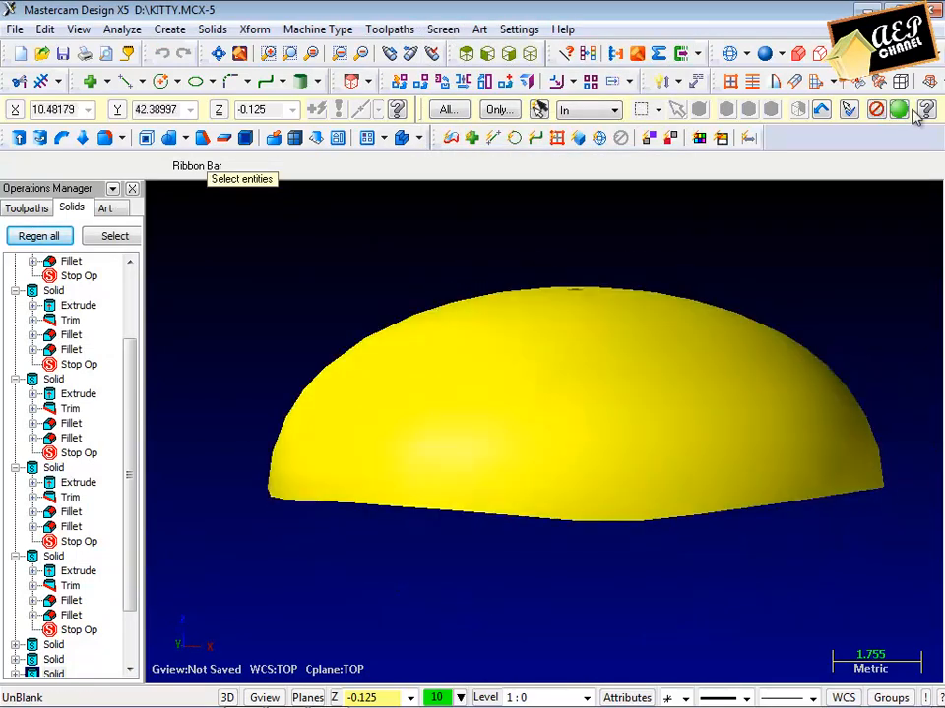
left_click(901, 111)
middle_click_drag(579, 282, 549, 326)
key("alt+s")
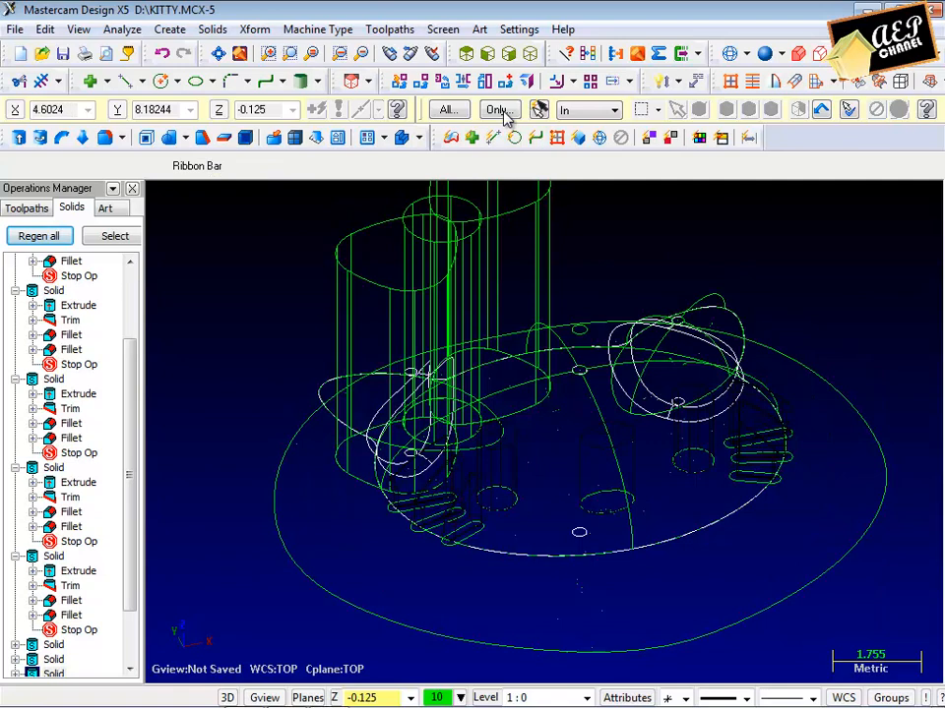
Step: Trim the two bow lobes and their central circle body to the large dome sheet
left_click(222, 30)
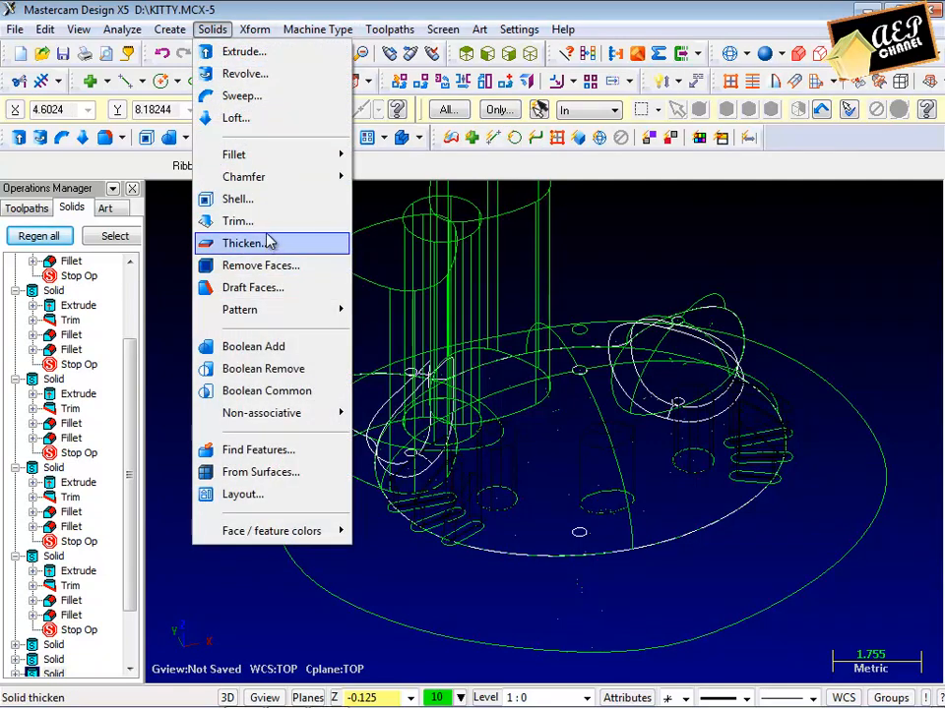
left_click(267, 225)
scroll(422, 331, "down", 1)
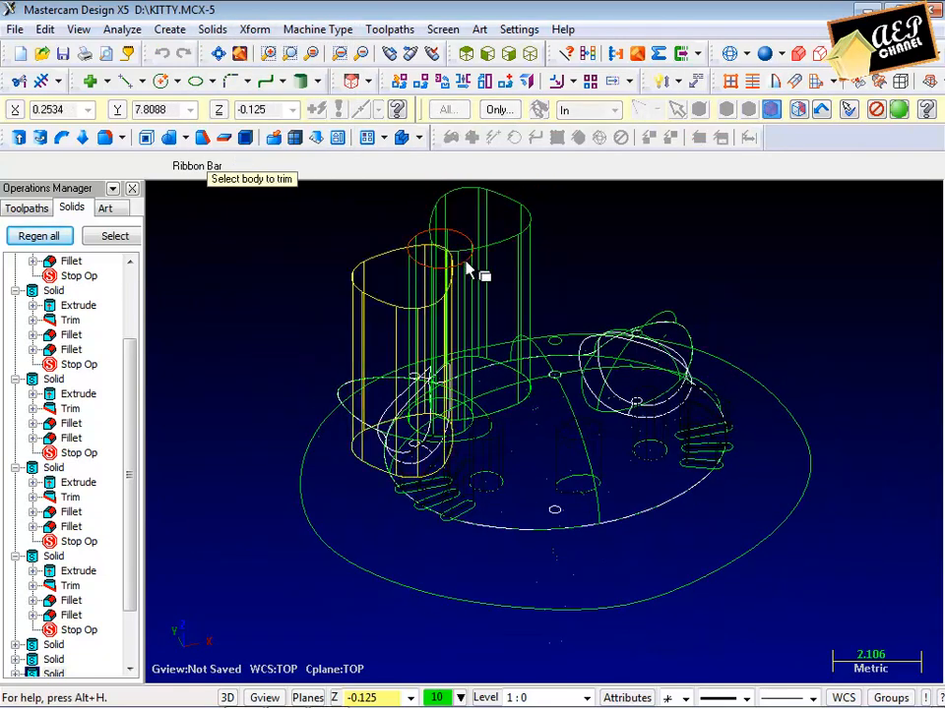
left_click(507, 229)
left_click(898, 111)
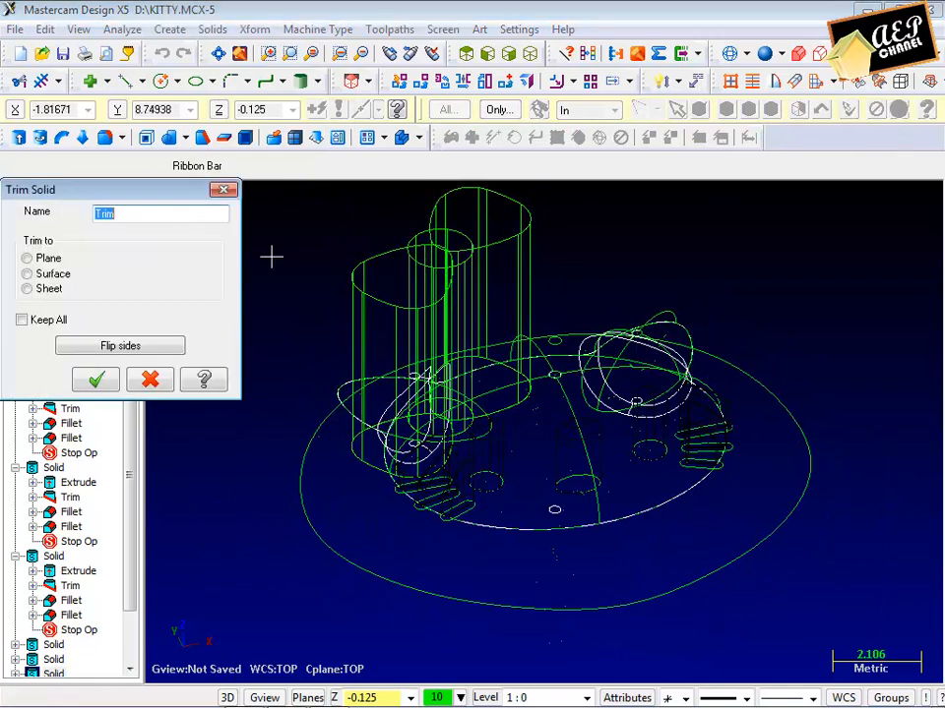
left_click(53, 291)
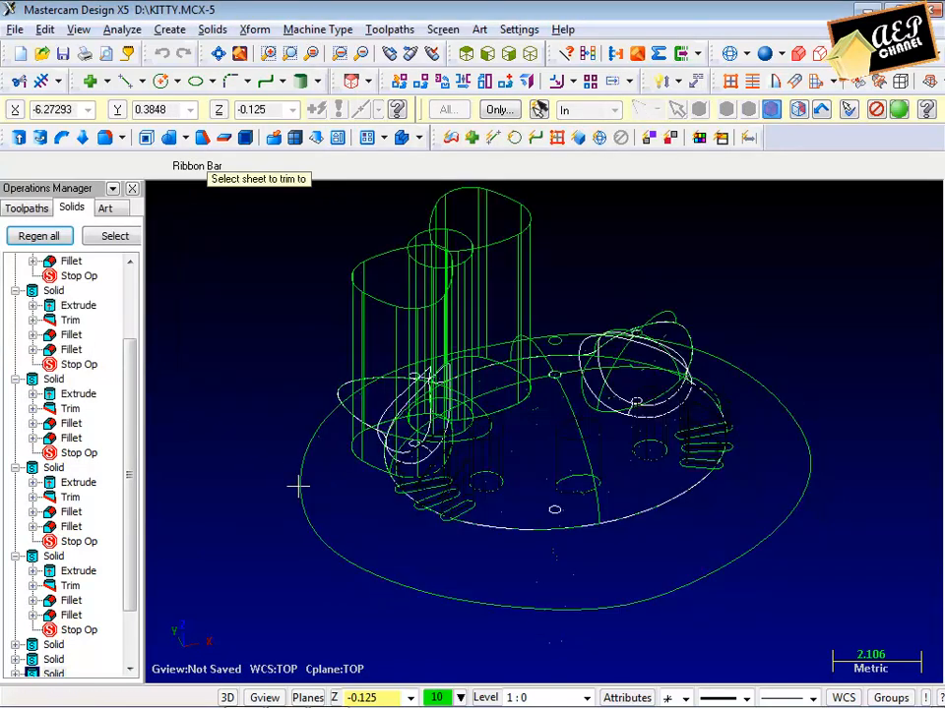
left_click(307, 495)
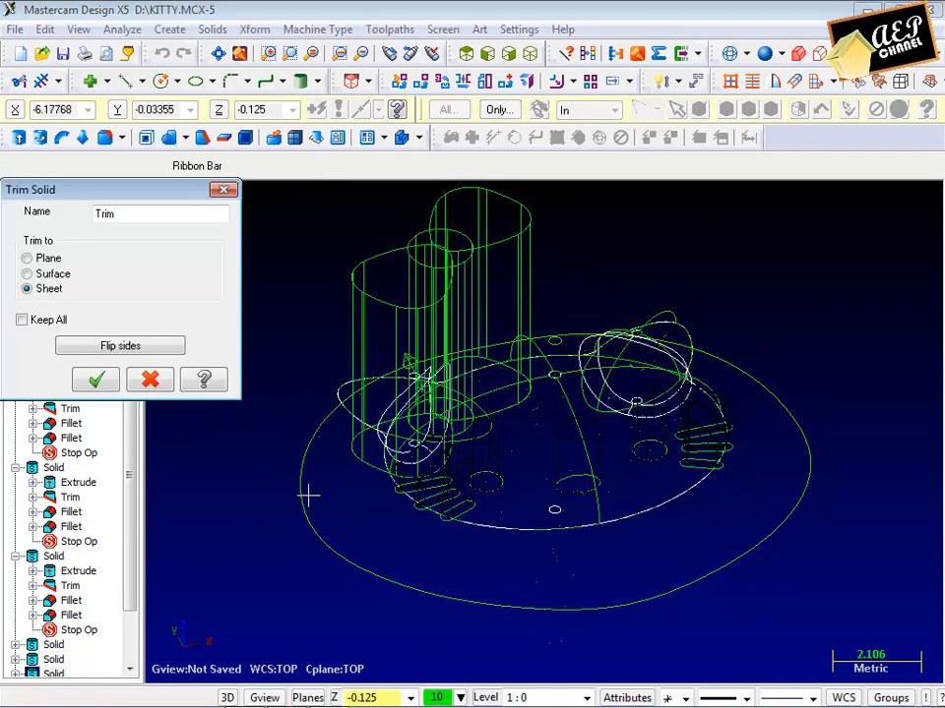
left_click(111, 384)
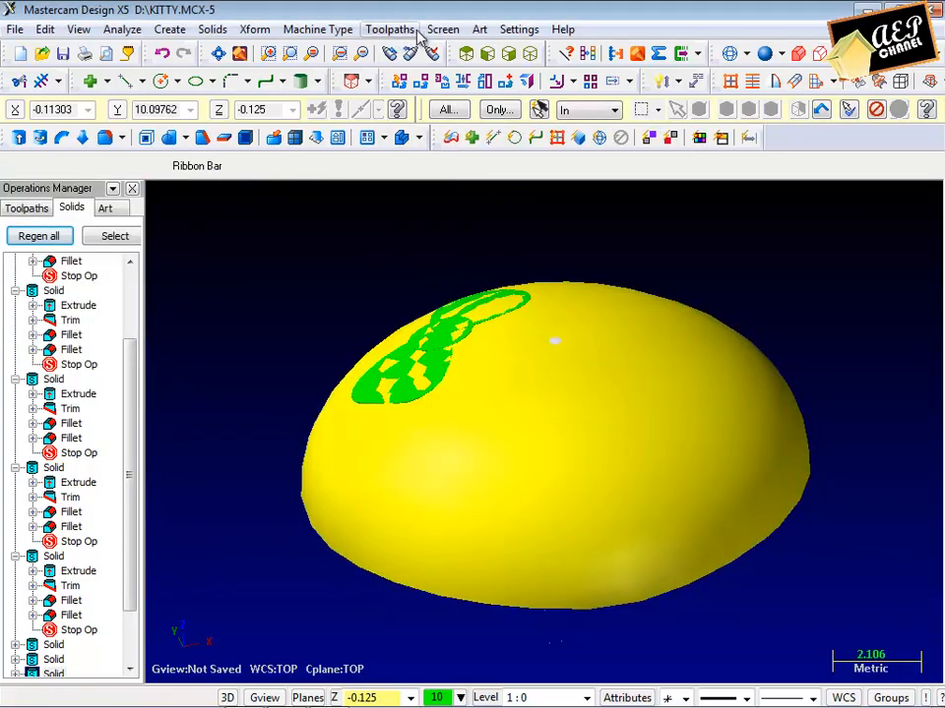
Step: Blank the large dome sheet to expose the trimmed bow on the head
left_click(442, 30)
left_click(459, 133)
middle_click_drag(413, 349, 463, 314)
Step: Unblank the large dome sheet and compare it with the trimmed bow in wireframe and shaded display
left_click(442, 30)
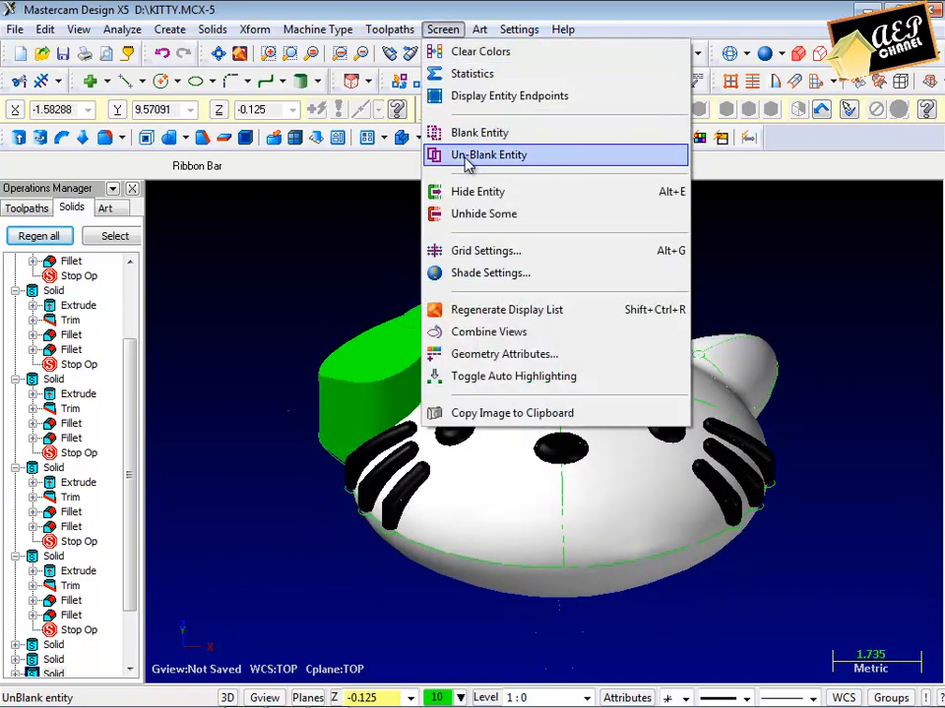
left_click(466, 160)
middle_click_drag(537, 384, 551, 421)
left_click(555, 279)
left_click(898, 115)
scroll(432, 395, "up", 2)
key("alt+s")
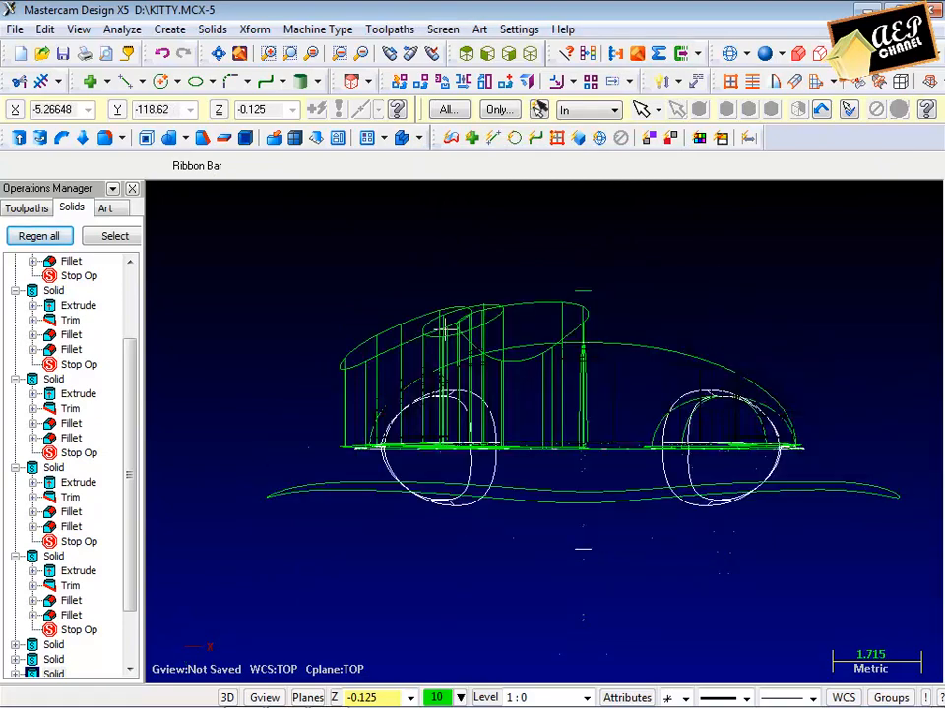
middle_click_drag(446, 331, 458, 358)
key("alt+s")
scroll(479, 382, "down", 1)
scroll(487, 397, "up", 1)
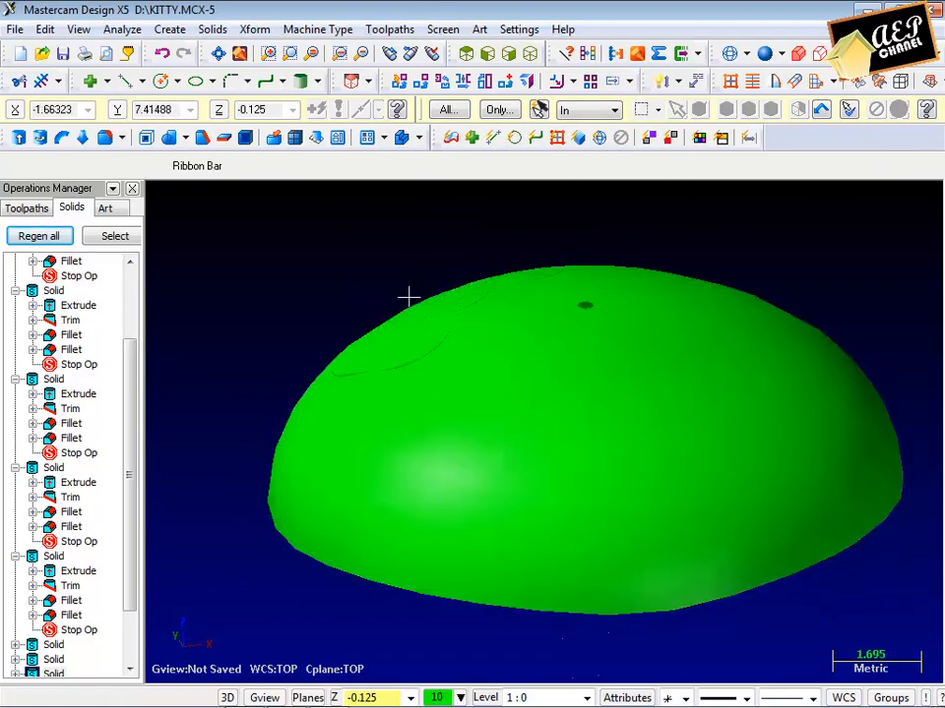
Step: Blank the dome sheet again, delete the Trim operation of the bow lobe nearest the whiskers and regenerate the solids
left_click(527, 397)
left_click(443, 28)
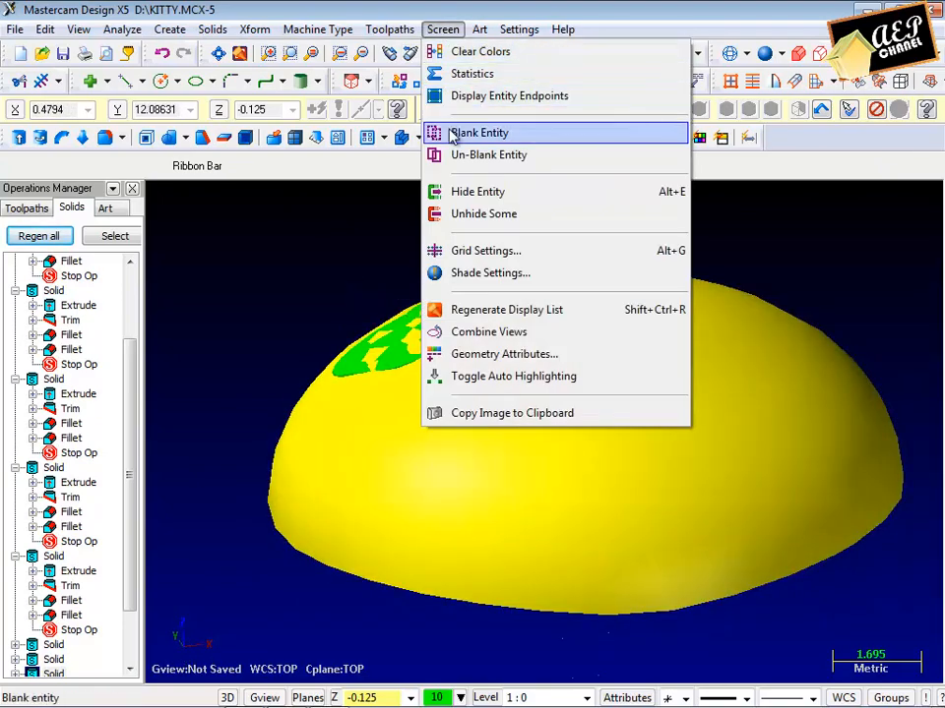
left_click(453, 136)
left_click(104, 237)
left_click(390, 358)
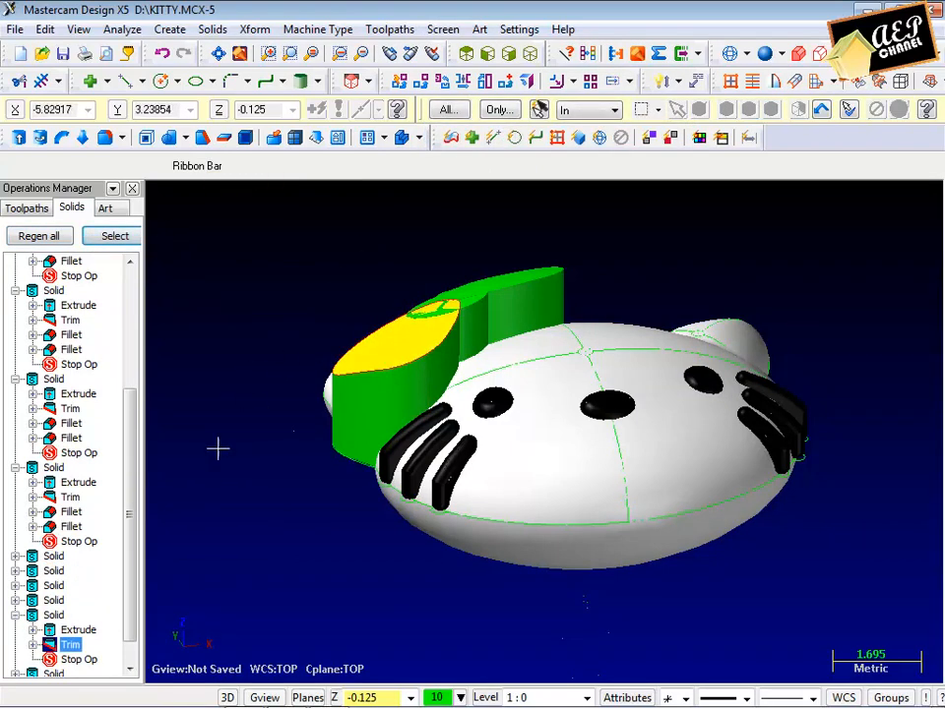
key("Delete")
left_click(39, 236)
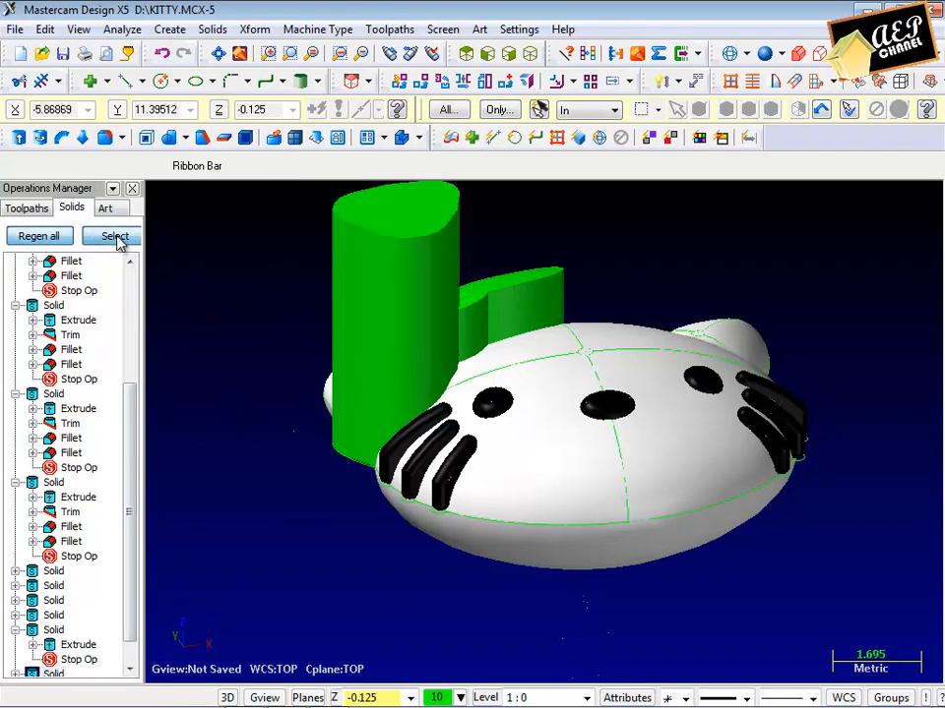
Step: Delete the Trim operations of the bow's central circle and its other lobe, and regenerate all solids
left_click(115, 236)
left_click(484, 317)
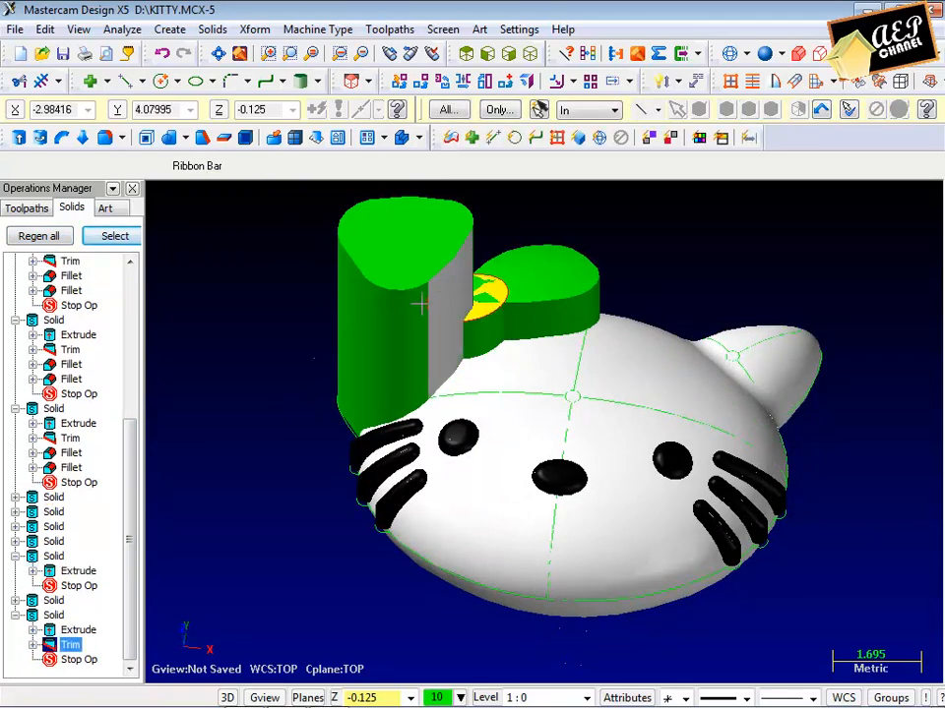
key("Delete")
left_click(126, 236)
left_click(556, 290)
key("Delete")
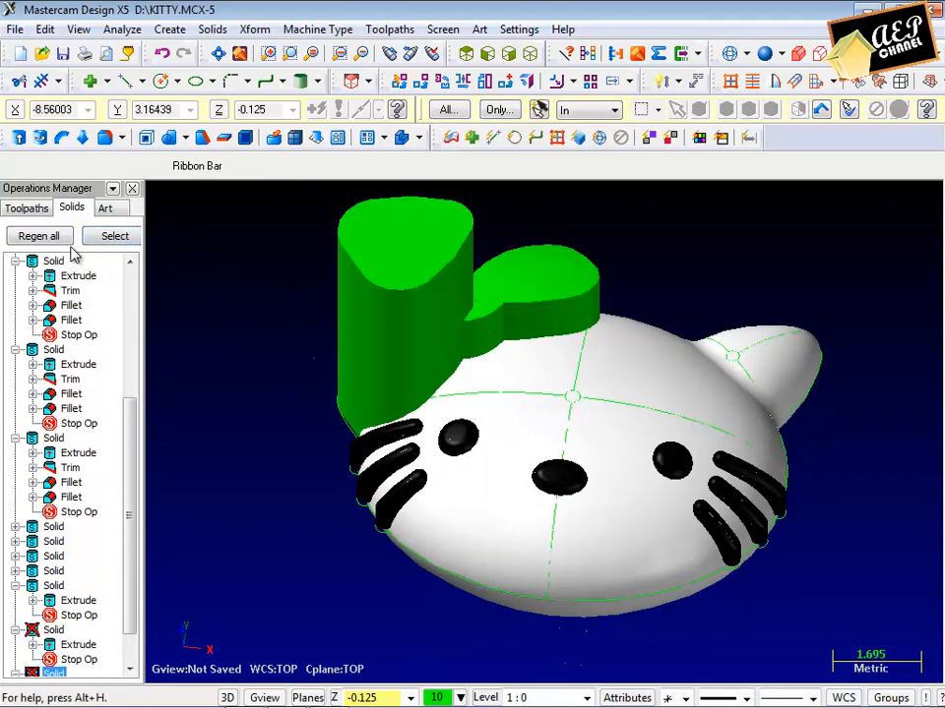
left_click(61, 239)
Step: Unblank the large dome sheet over the untrimmed bow columns
middle_click_drag(329, 295, 403, 260)
left_click(443, 28)
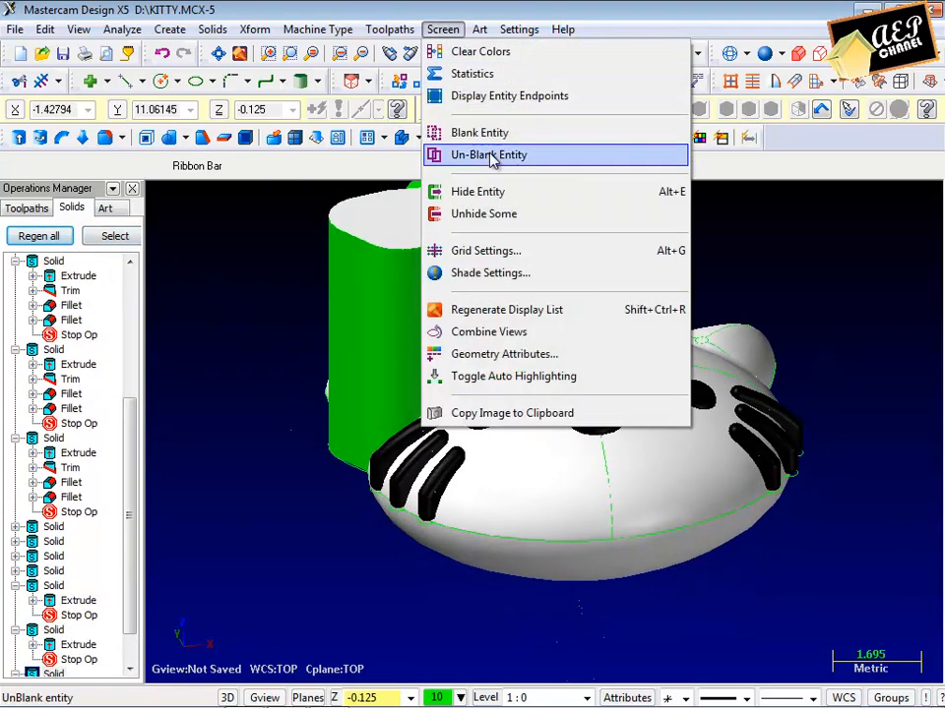
left_click(491, 159)
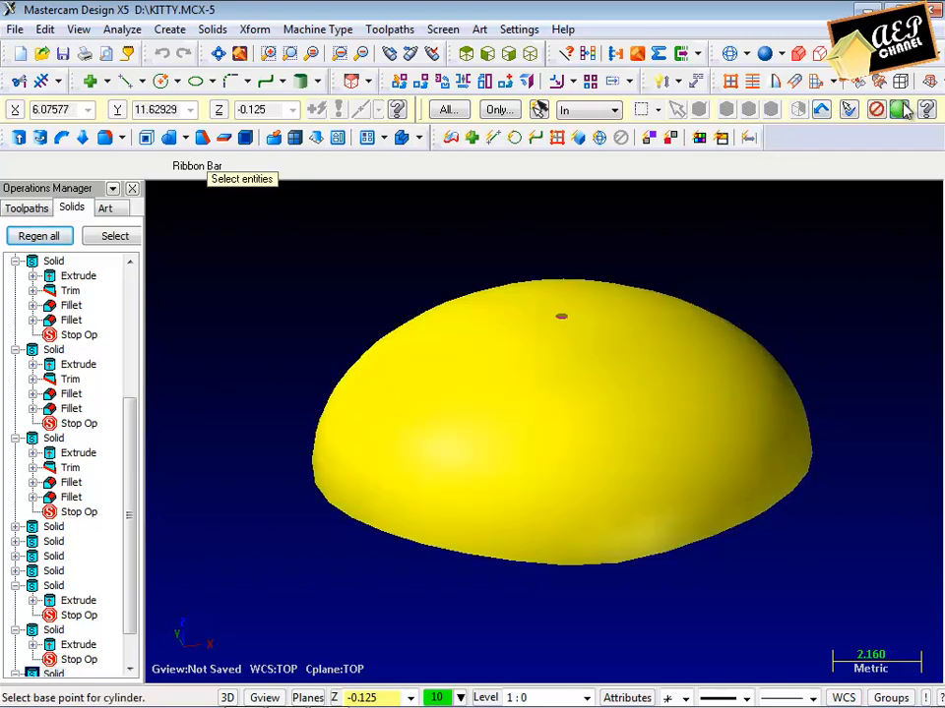
left_click(900, 109)
Step: Move the large dome sheet by -0.8 in Z with Translate
middle_click_drag(408, 251, 402, 187)
left_click(255, 29)
left_click(280, 52)
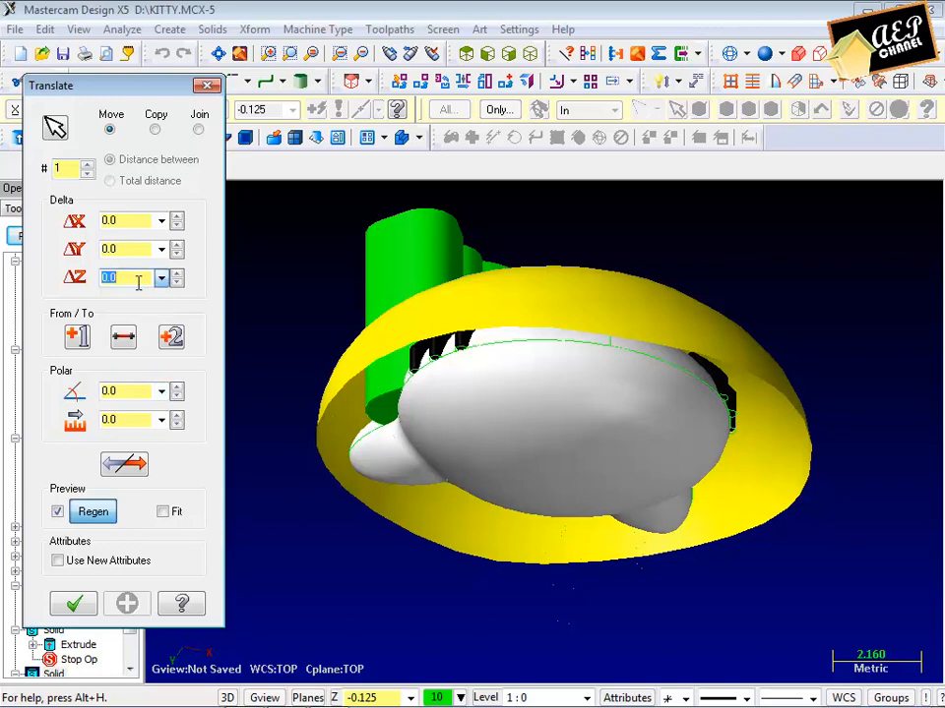
type("-0")
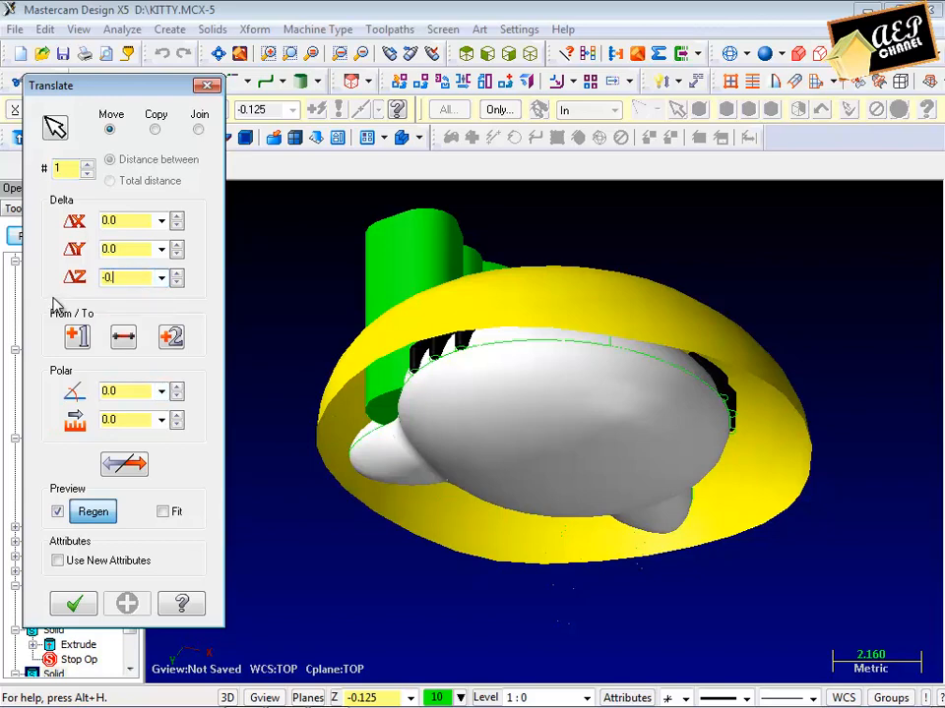
type(".8")
key("Return")
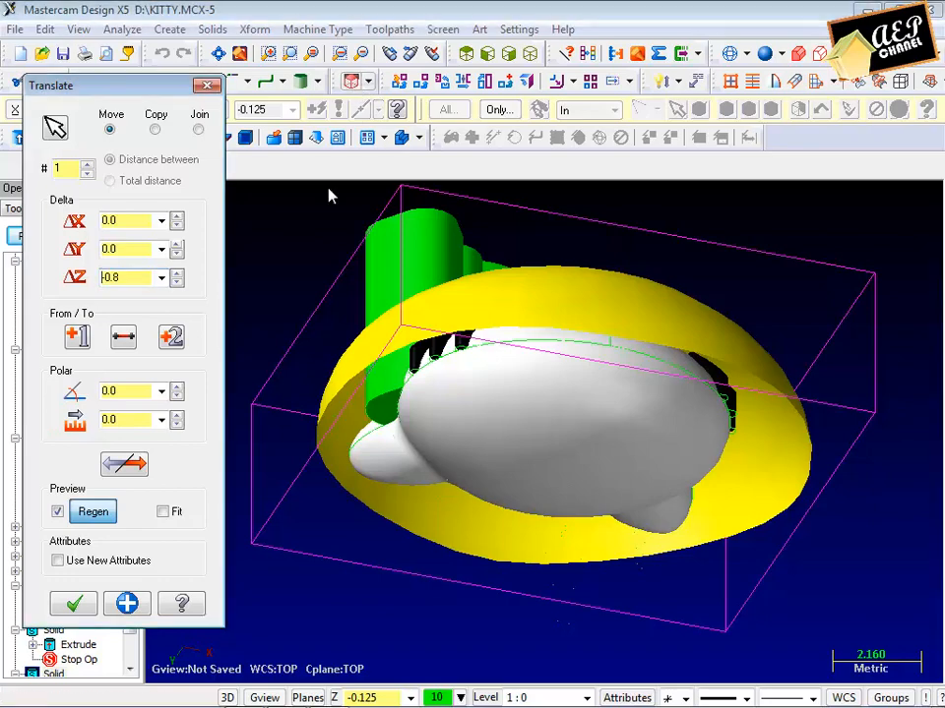
left_click(74, 604)
Step: Examine from below and from the side how the lowered dome sheet meets the head, ears and bow columns
mouse_move(441, 381)
middle_mouse_down()
mouse_move(485, 344)
mouse_move(536, 325)
mouse_move(398, 340)
mouse_move(423, 393)
mouse_move(491, 393)
mouse_move(492, 431)
mouse_move(367, 424)
mouse_move(555, 380)
mouse_move(574, 334)
mouse_move(504, 331)
mouse_move(667, 464)
mouse_move(803, 396)
mouse_move(838, 341)
middle_mouse_up()
key("alt+s")
scroll(492, 431, "up", 2)
key("alt+s")
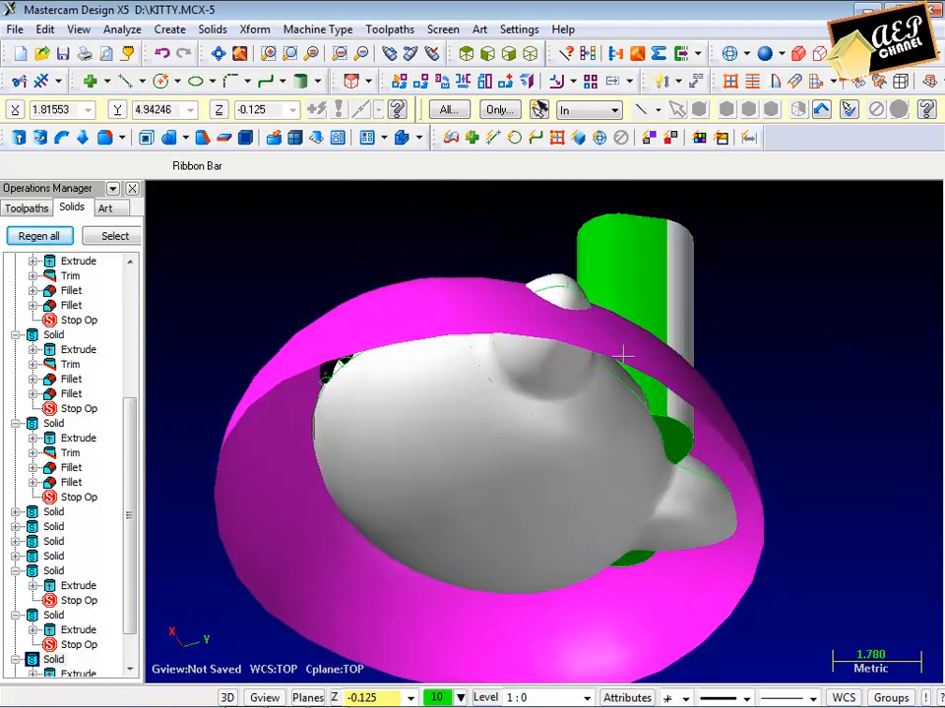
middle_click_drag(623, 356, 575, 334)
scroll(616, 348, "up", 6)
scroll(549, 357, "down", 2)
scroll(576, 334, "down", 3)
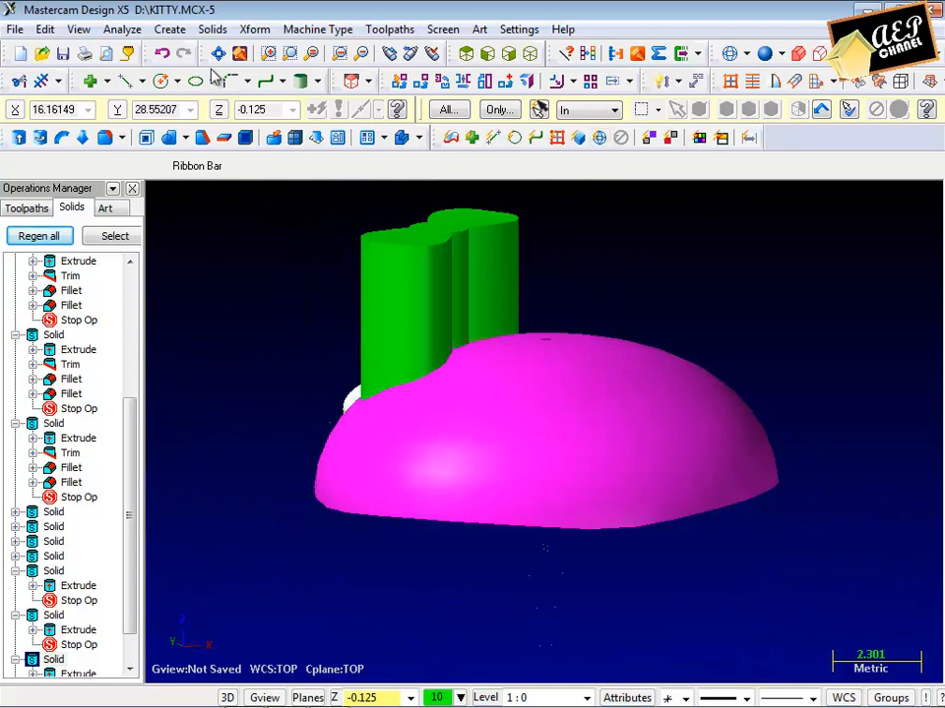
Step: Trim the two bow lobes and the central circle column to the lowered dome sheet
left_click(213, 29)
left_click(253, 220)
scroll(438, 321, "up", 2)
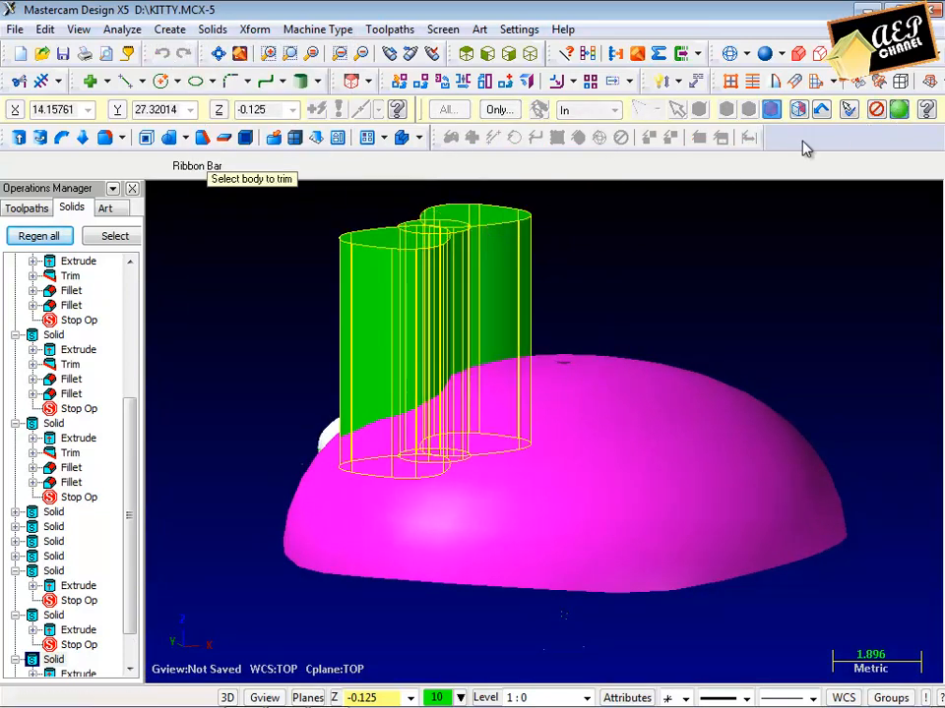
left_click(899, 109)
left_click(42, 288)
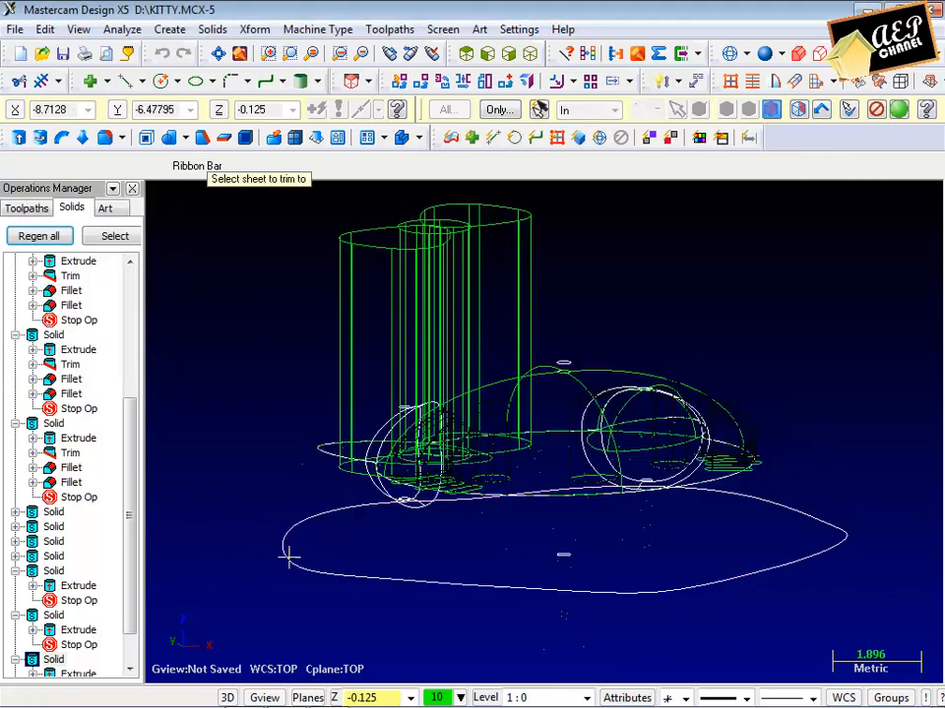
left_click(288, 558)
left_click(97, 380)
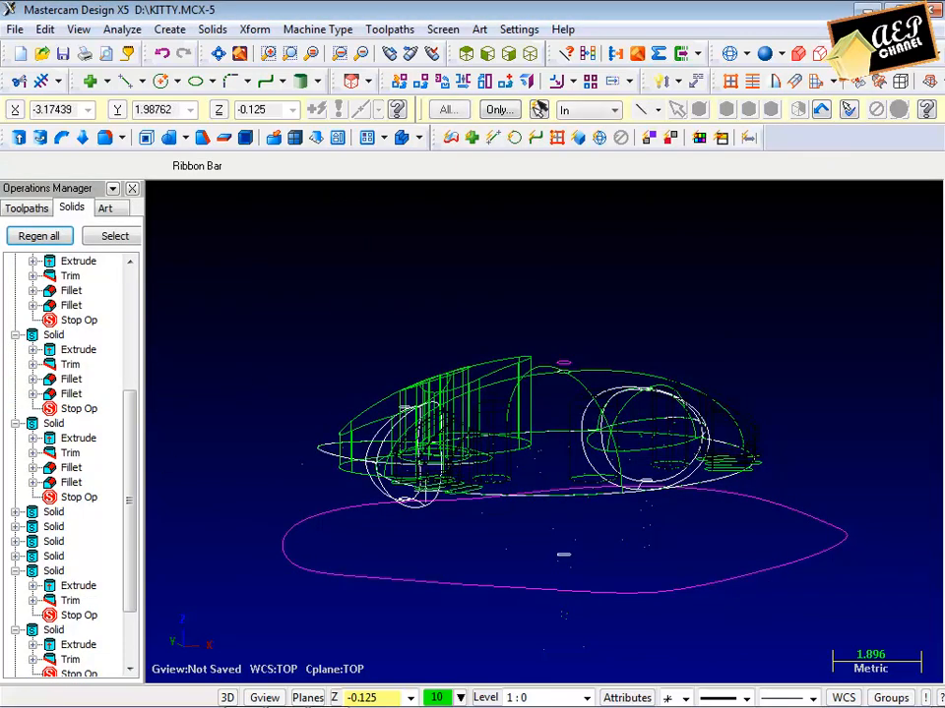
Step: Blank the lowered dome sheet so only the head and its trimmed bow are displayed
left_click(442, 30)
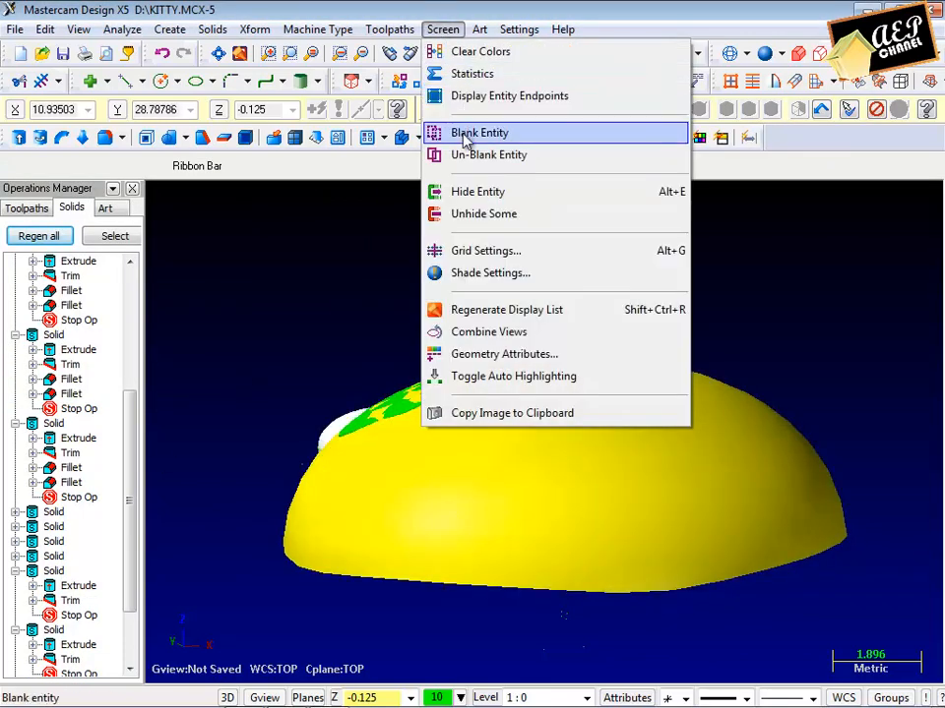
left_click(434, 131)
middle_click_drag(457, 262, 378, 236)
Step: Fillet the top faces of both bow lobes with a constant radius of 0.5
left_click(212, 29)
mouse_move(246, 155)
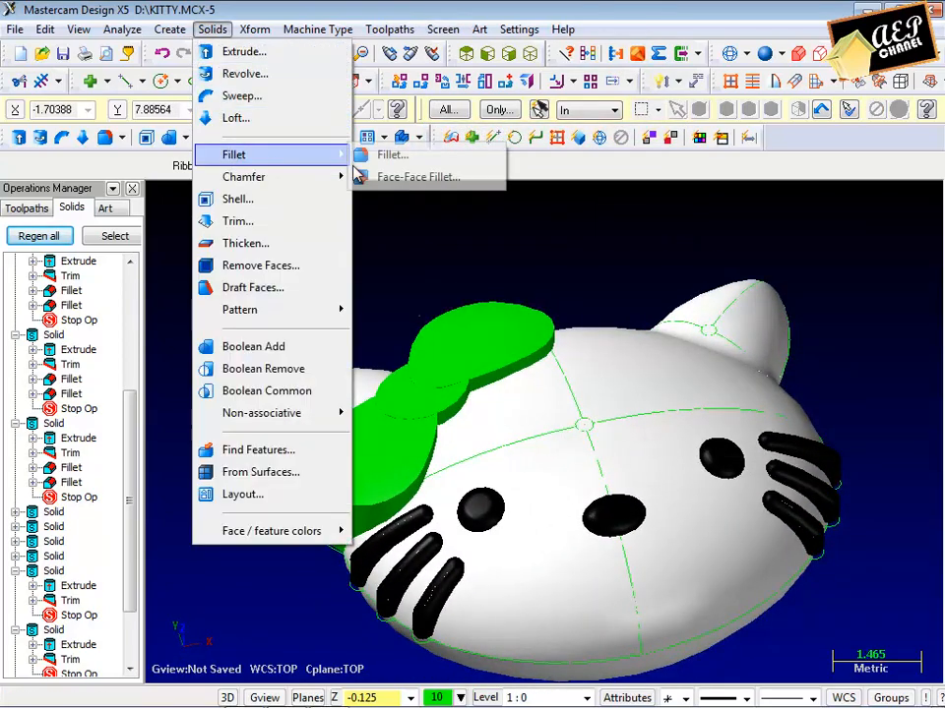
left_click(393, 154)
left_click(433, 418)
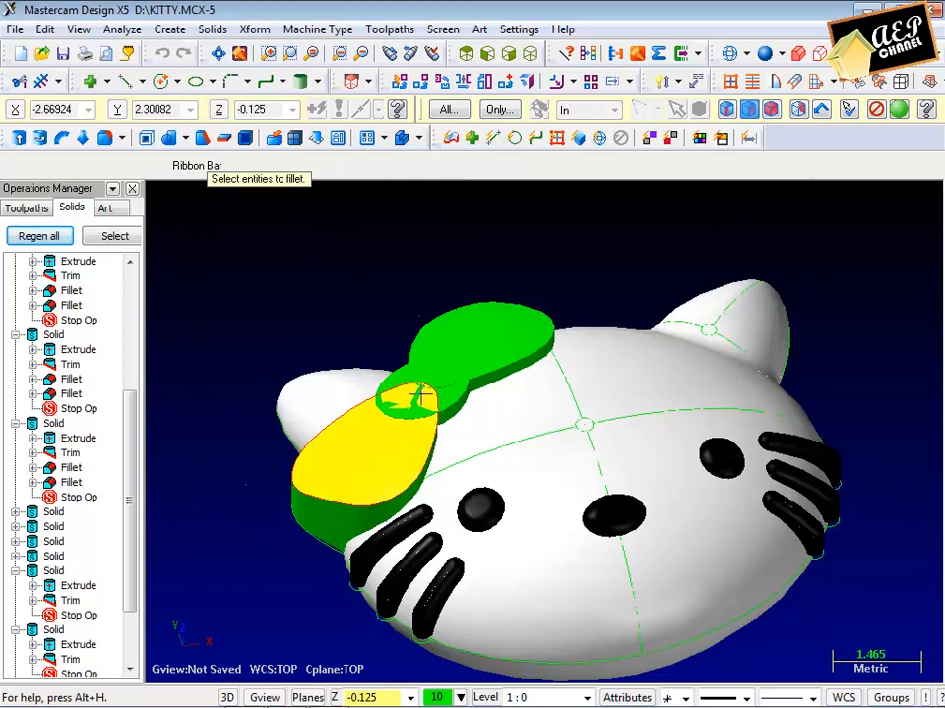
left_click(470, 349)
left_click(898, 111)
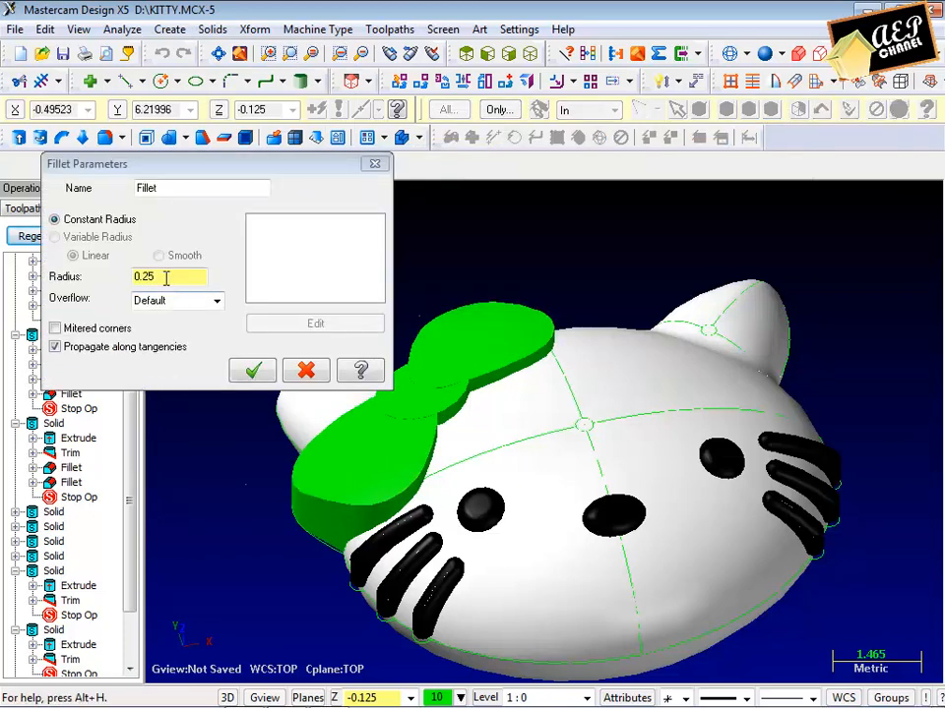
left_click_drag(167, 279, 65, 319)
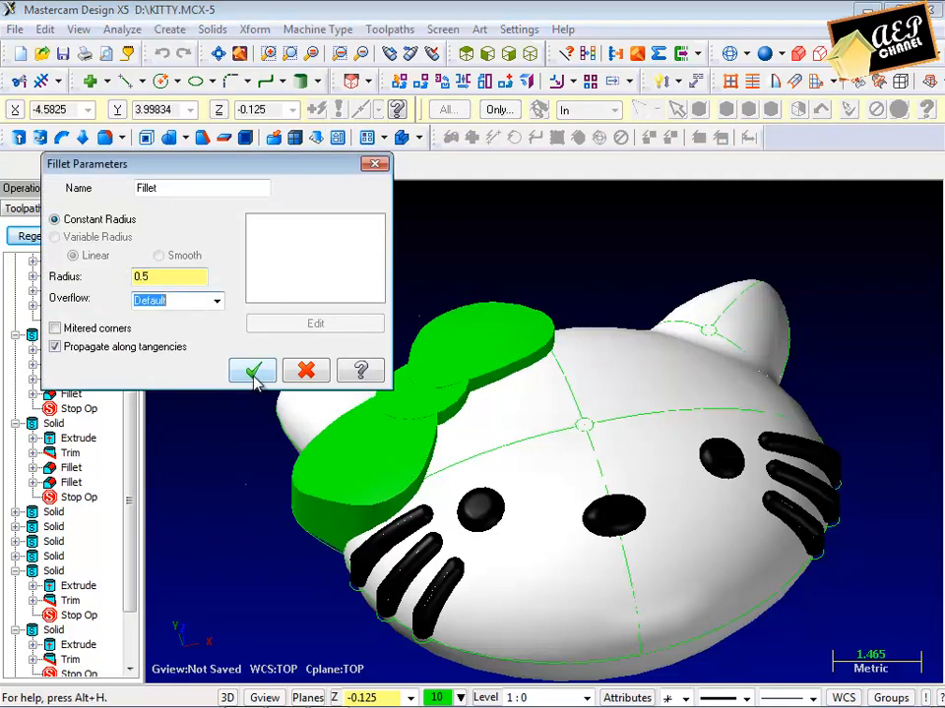
left_click(254, 379)
middle_click_drag(344, 389, 721, 187)
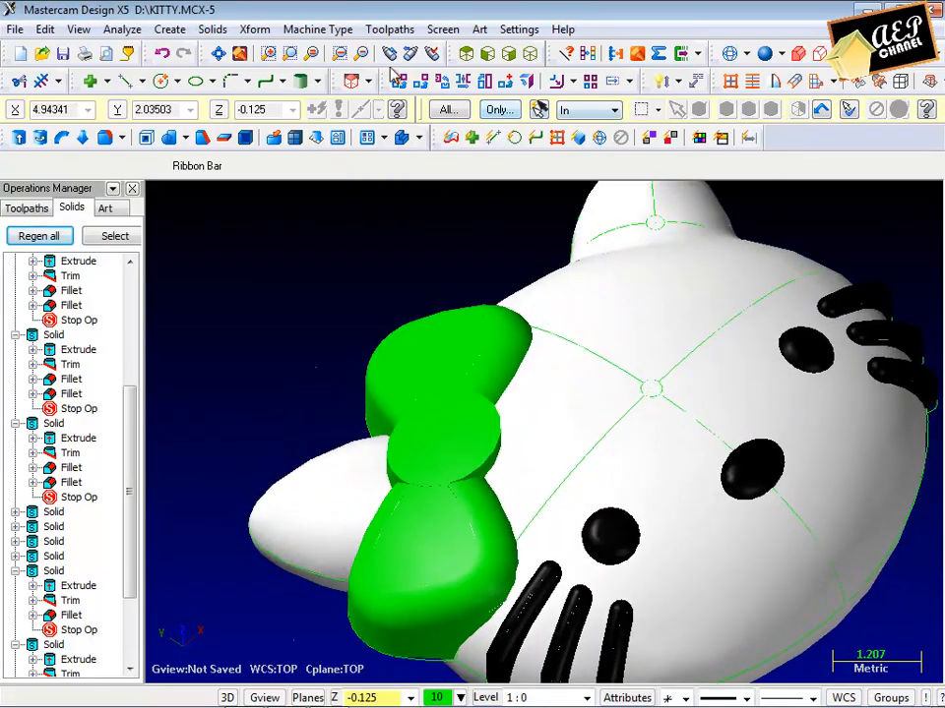
Step: Fillet the top face of the bow's central circle with a constant radius of 0.5
left_click(214, 29)
left_click(389, 155)
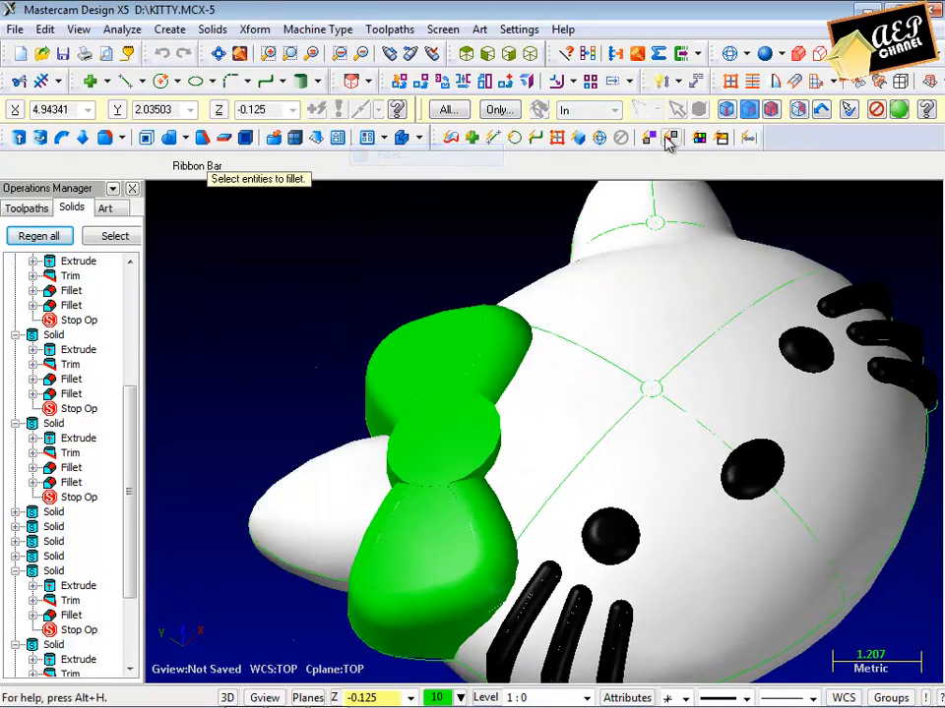
left_click(454, 428)
key("Return")
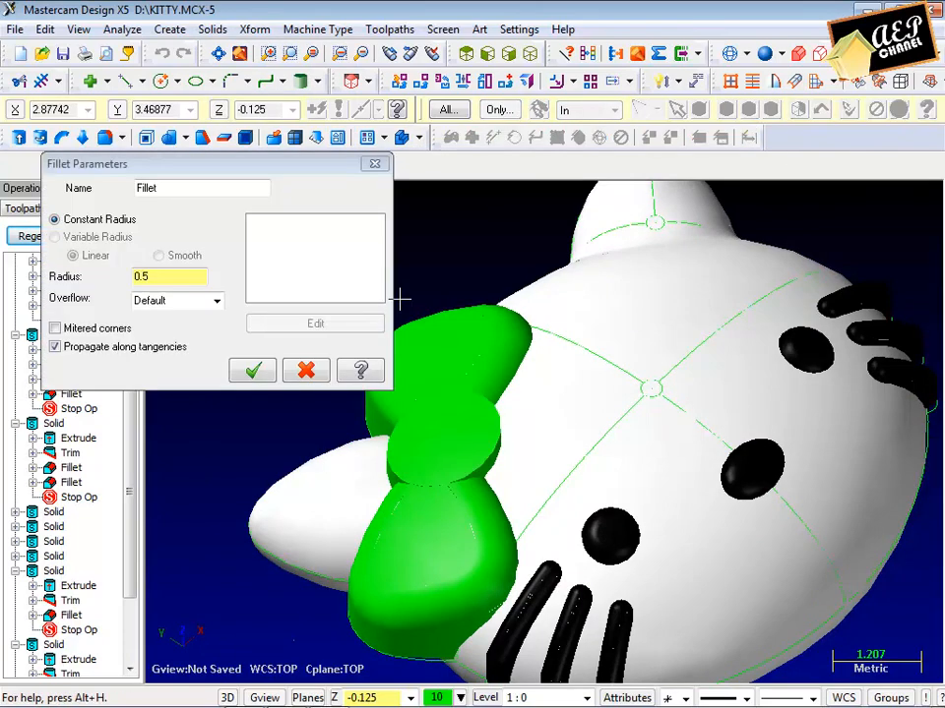
left_click(254, 371)
Step: Fillet the flat back faces of both bow lobes with a constant radius
middle_click_drag(460, 375, 413, 423)
left_click(212, 28)
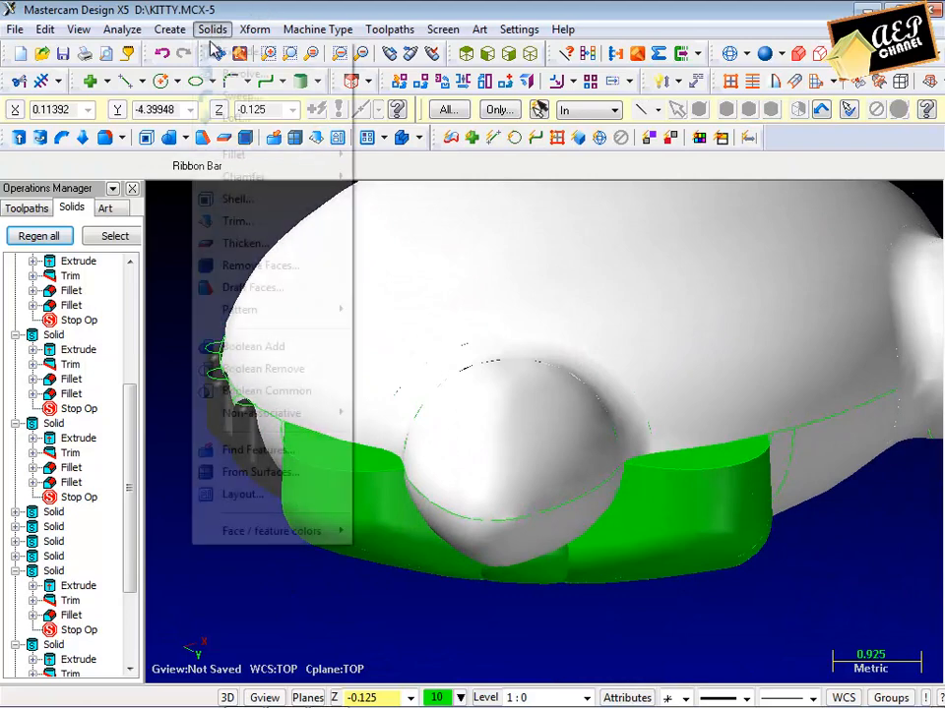
mouse_move(242, 155)
left_click(390, 154)
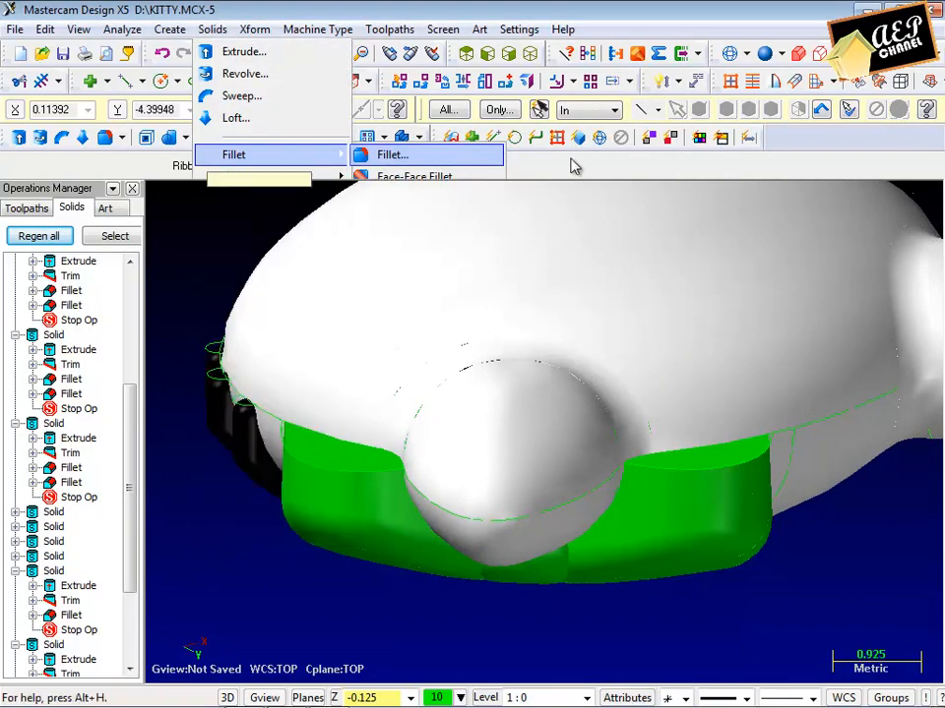
left_click(365, 472)
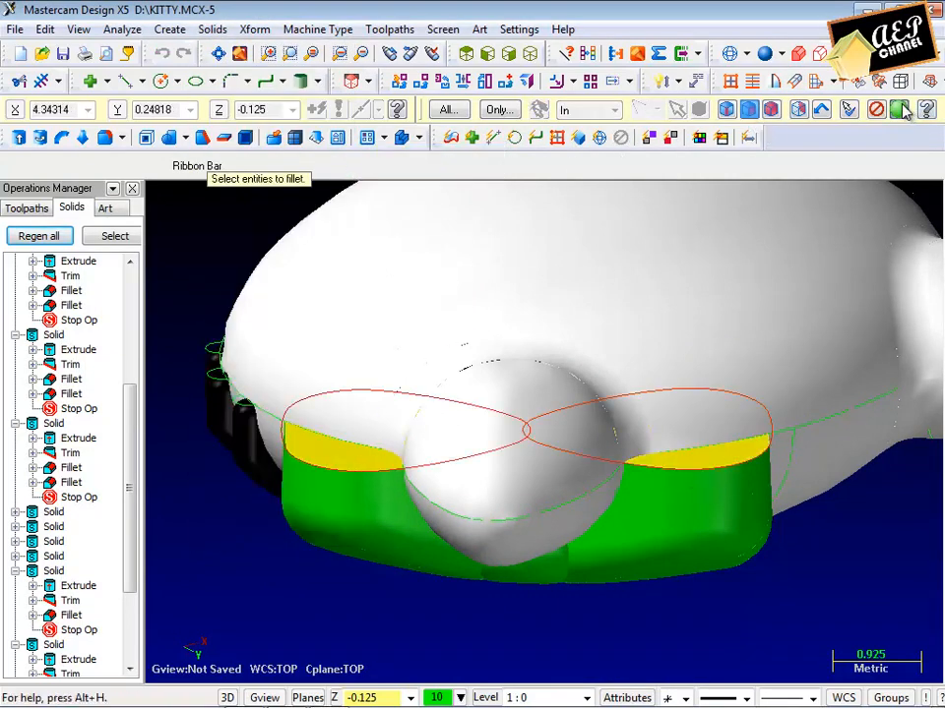
left_click(899, 108)
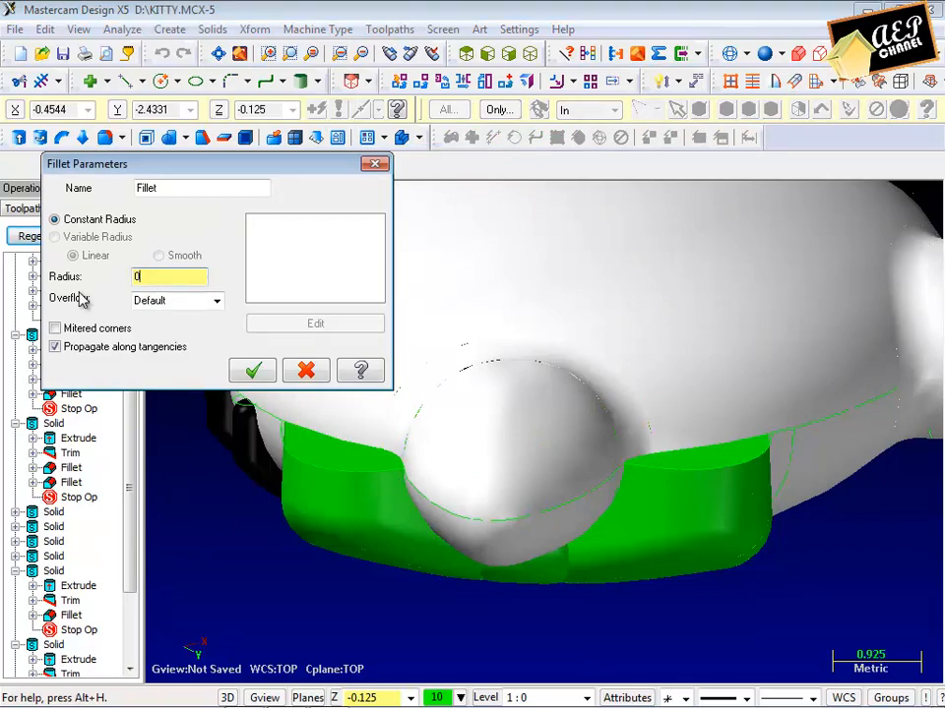
left_click(253, 374)
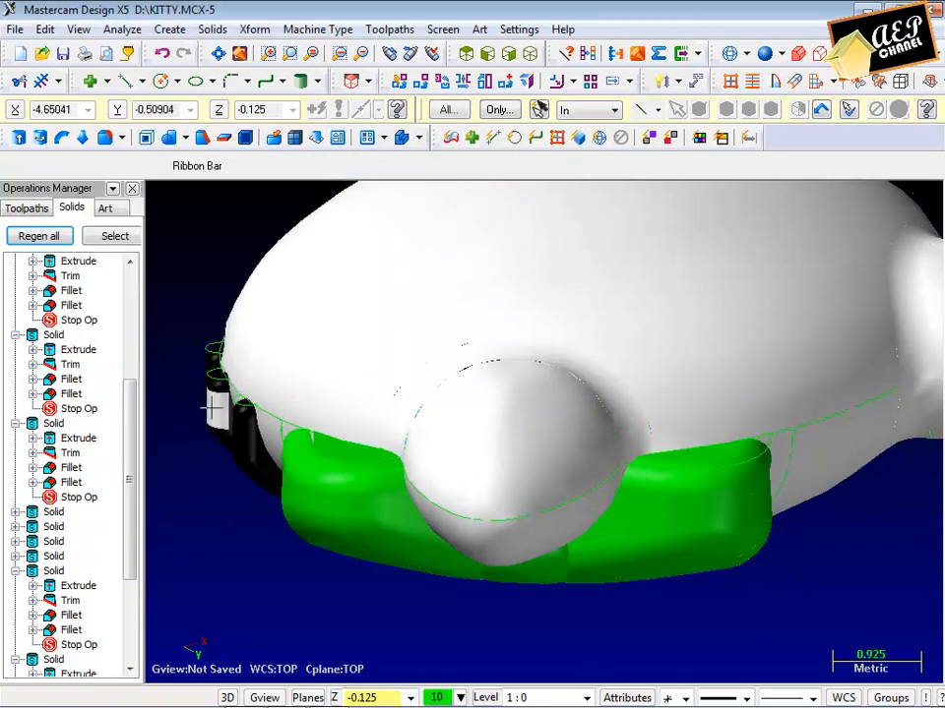
Step: Change the color of the bow's two lobe solids and central circle solid to red, color 12
middle_click_drag(211, 404, 319, 373)
scroll(339, 380, "down", 4)
scroll(587, 378, "down", 3)
middle_click_drag(442, 472, 659, 268)
right_click(660, 268)
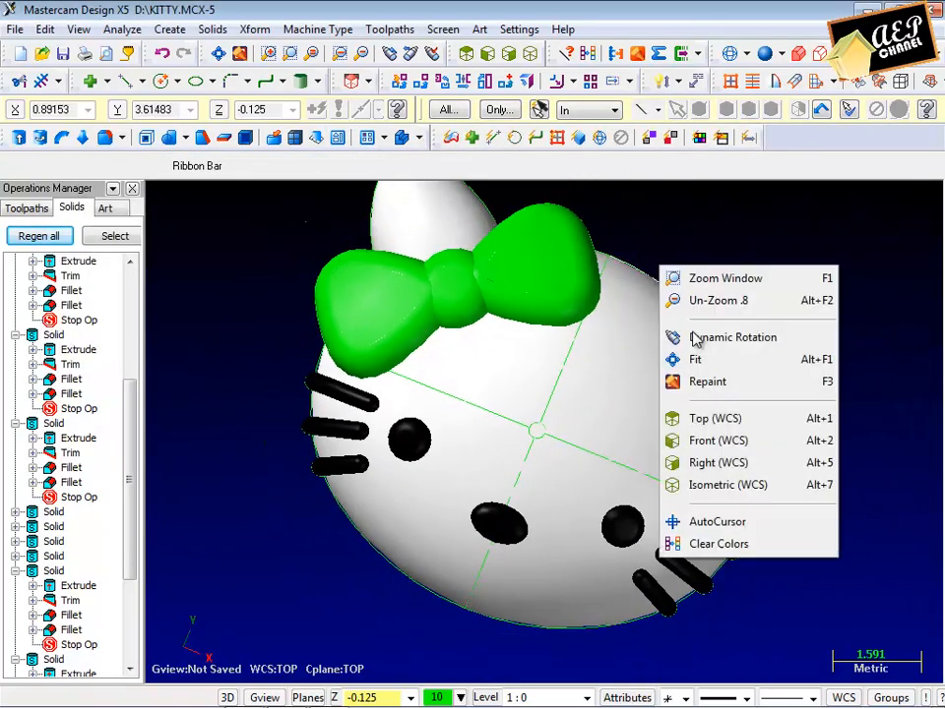
left_click(712, 418)
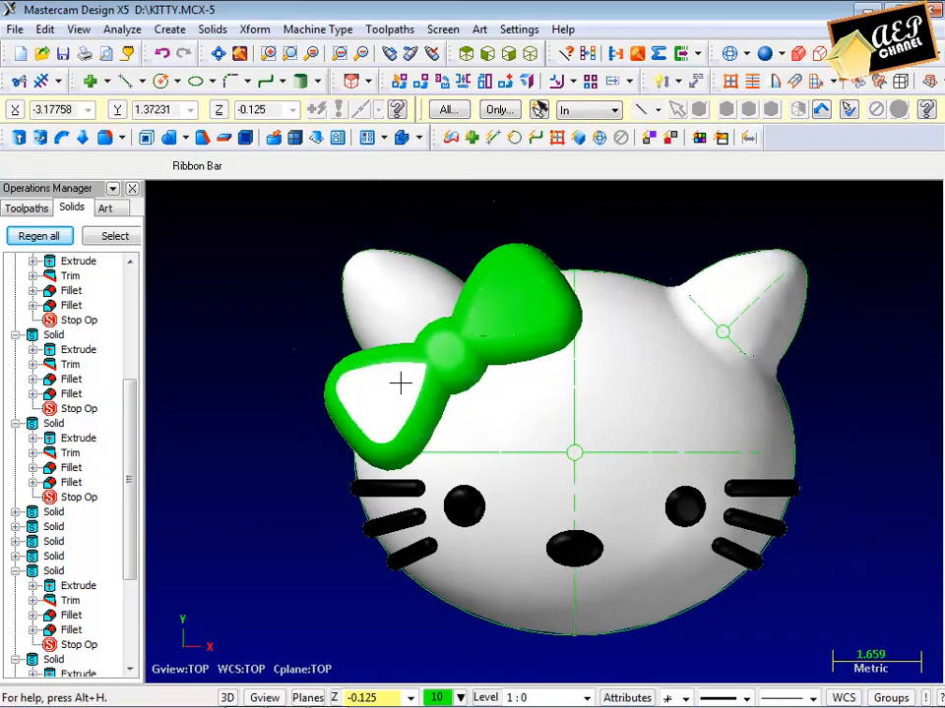
left_click(401, 382)
left_click(449, 354)
left_click(521, 323)
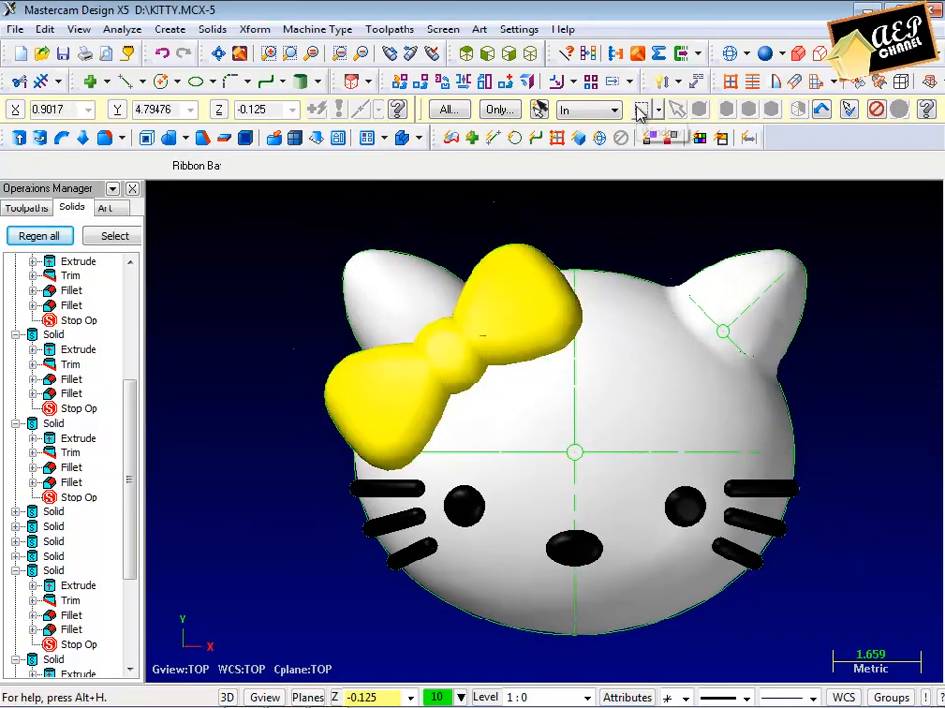
left_click(565, 59)
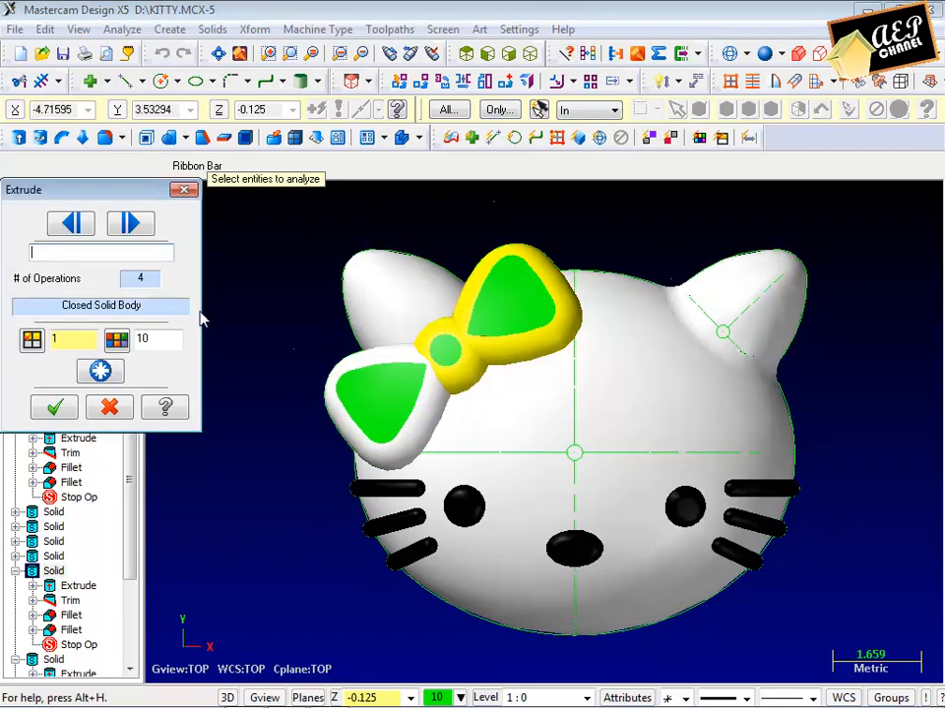
left_click(114, 338)
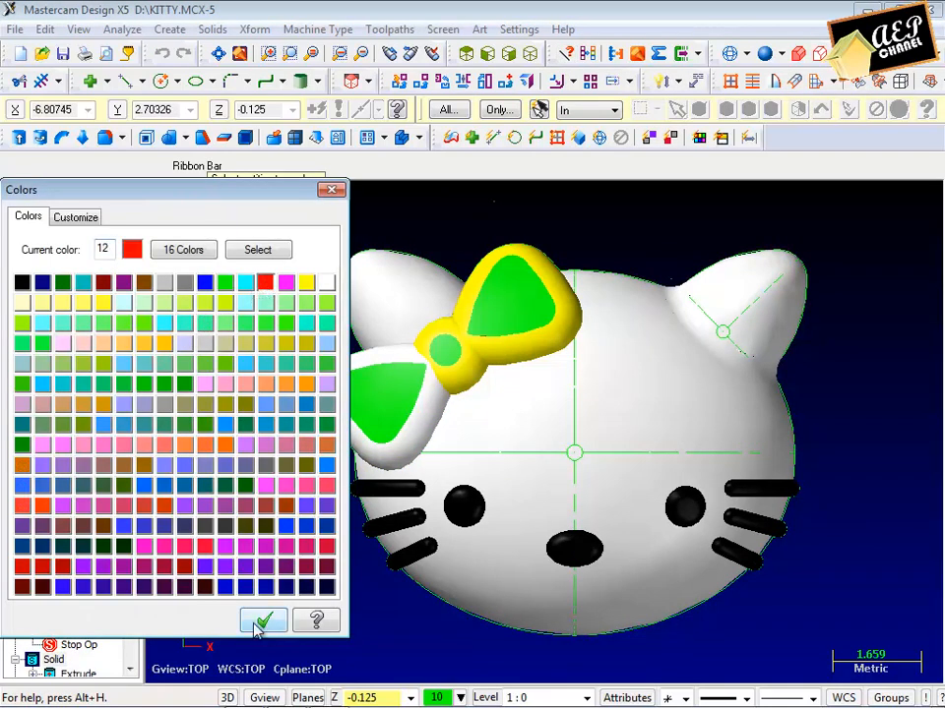
left_click(261, 623)
left_click(99, 372)
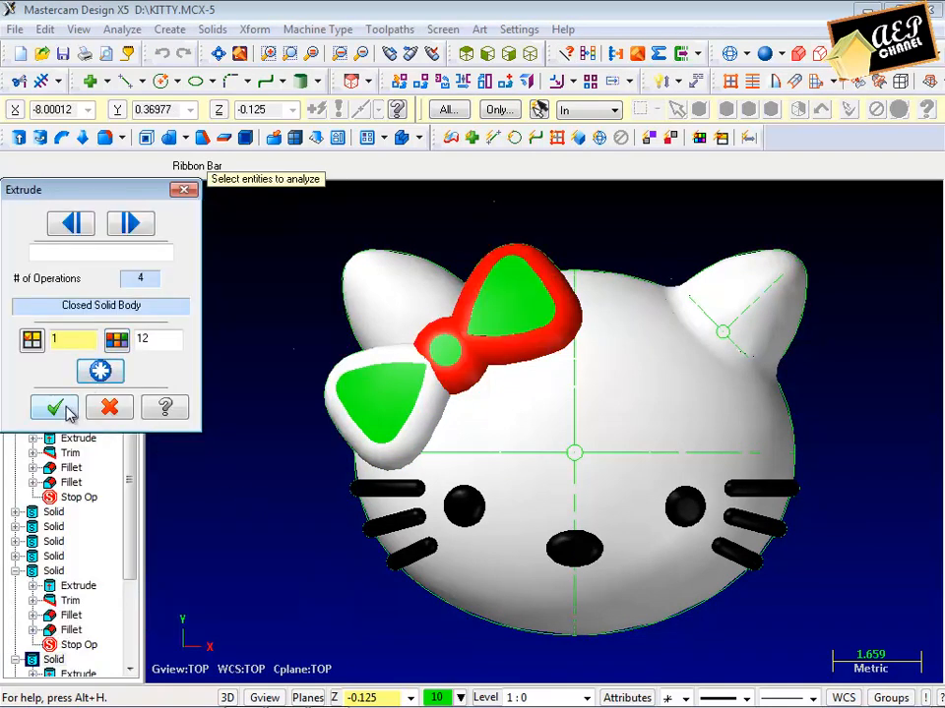
left_click(54, 406)
Step: Clear the remaining green face colors from both bow lobes and the central circle so each body takes its red color
scroll(498, 391, "up", 2)
left_click(408, 141)
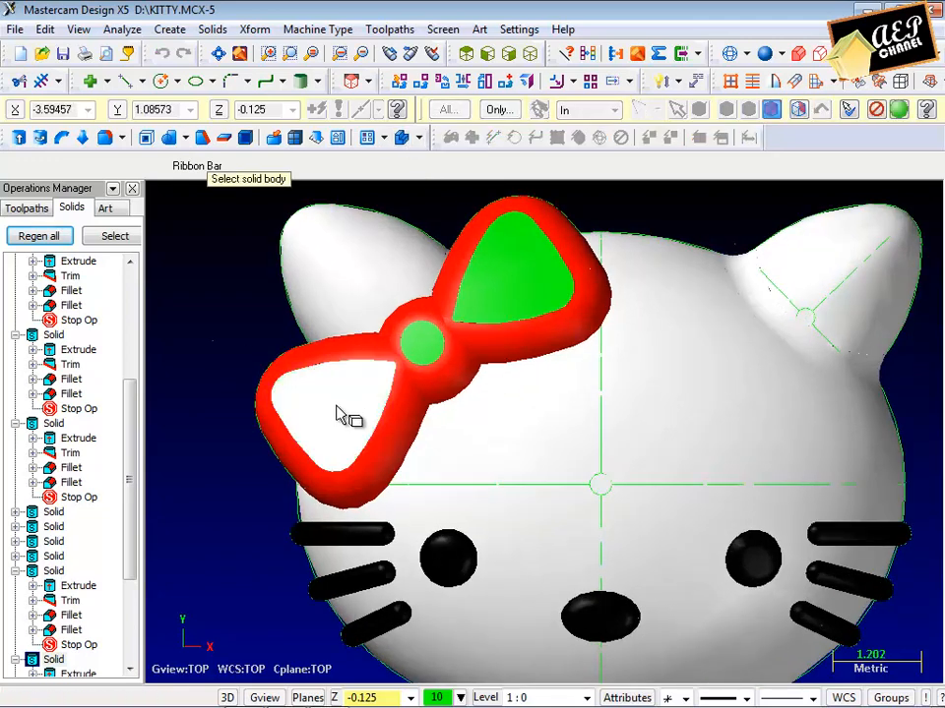
left_click(337, 407)
left_click(403, 140)
left_click(415, 338)
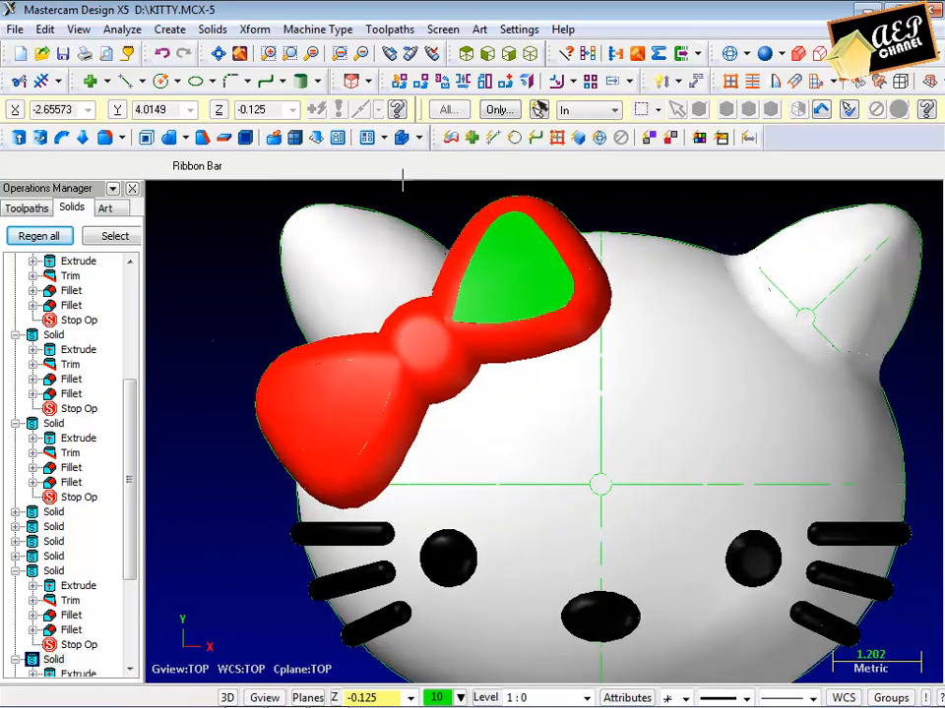
left_click(492, 217)
Step: Blank all wireframe entities, including points, lines, arcs and splines, so only the solid head is displayed
scroll(659, 318, "down", 3)
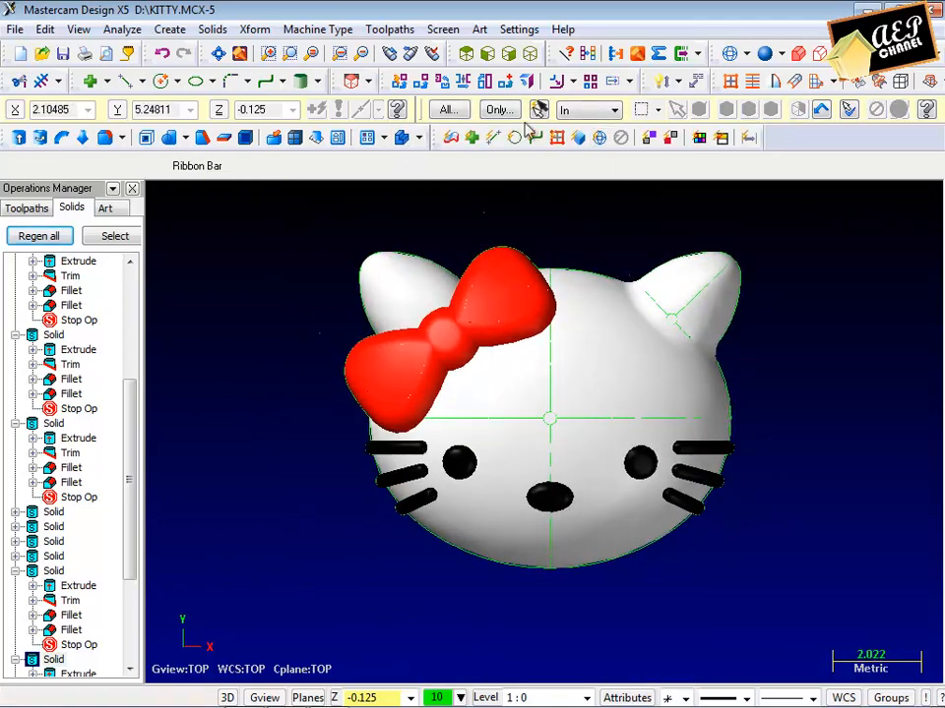
left_click(438, 30)
left_click(498, 134)
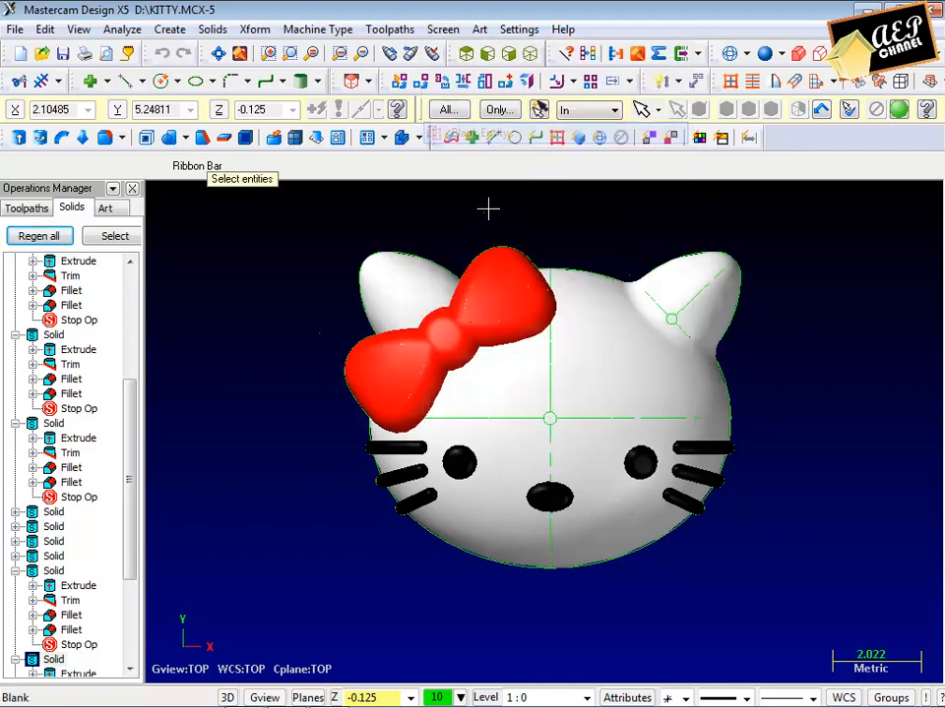
left_click(447, 110)
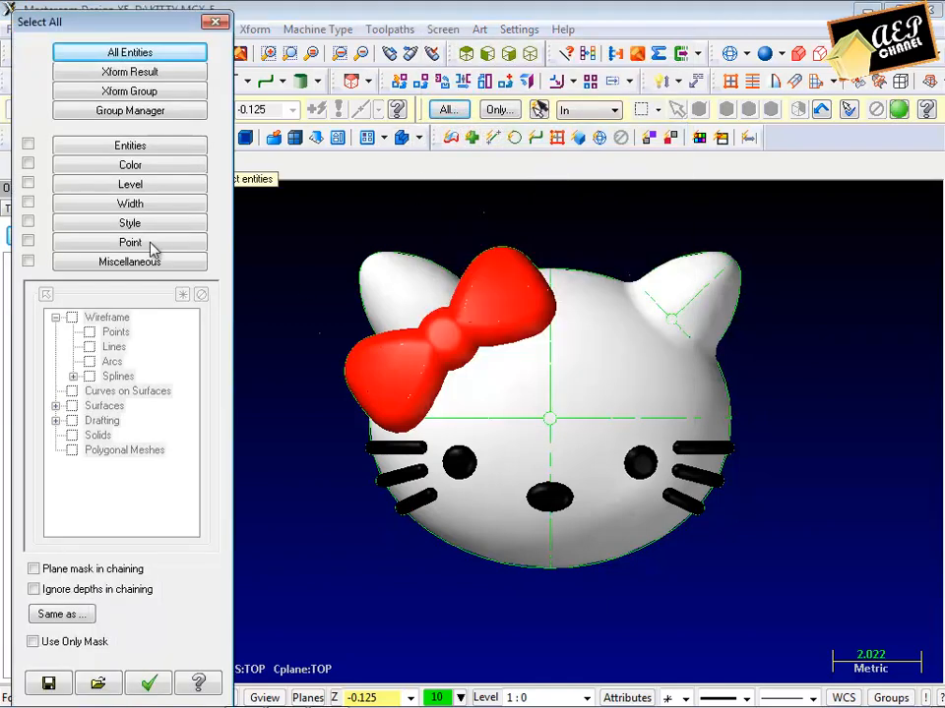
left_click(128, 148)
left_click(111, 318)
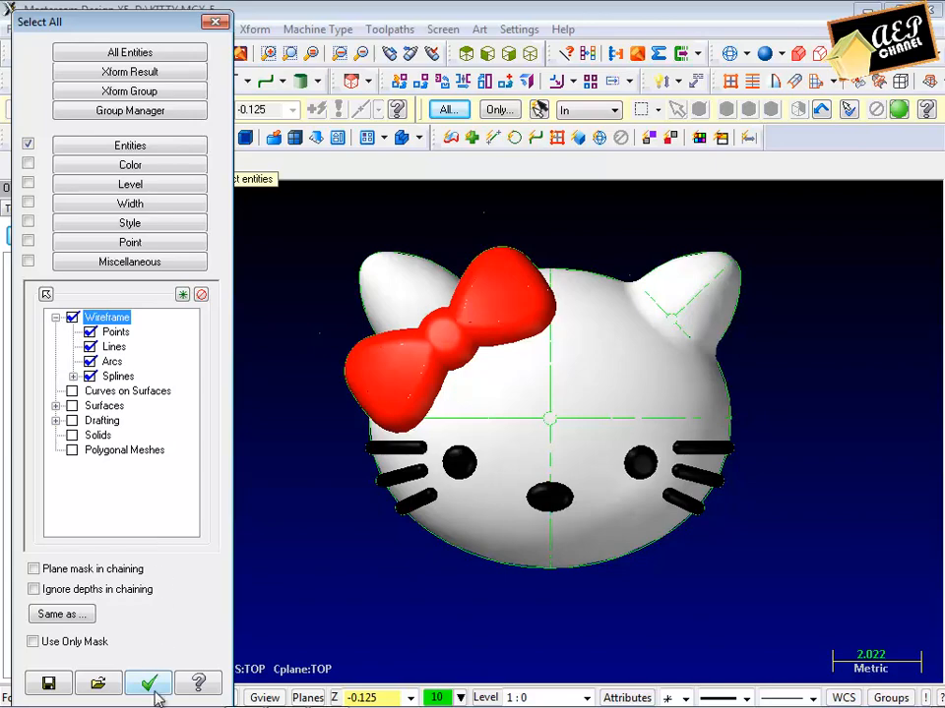
left_click(153, 688)
scroll(487, 384, "up", 2)
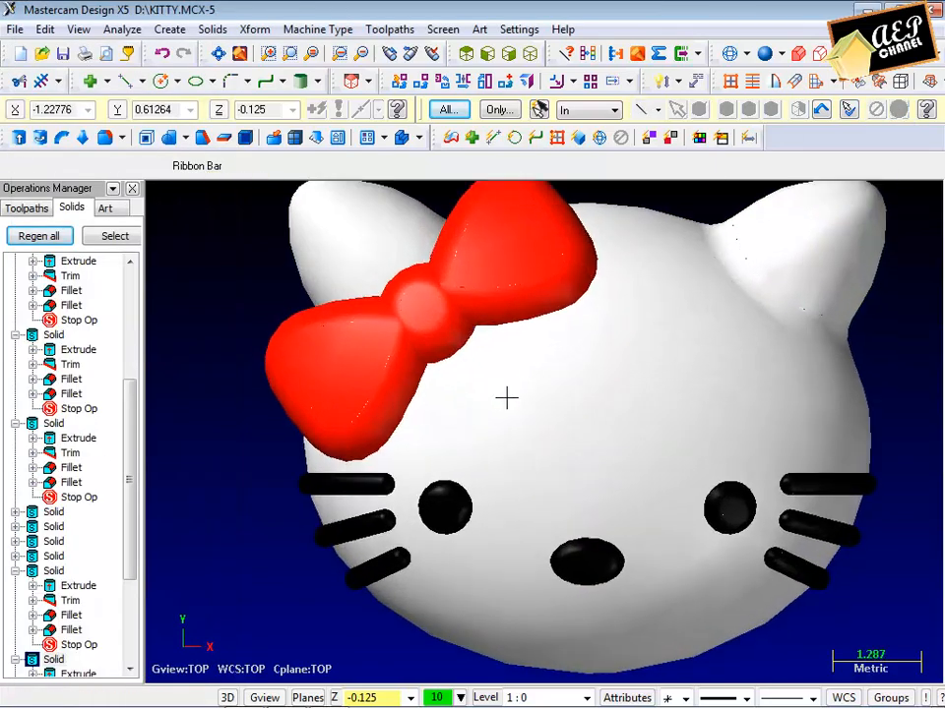
middle_click_drag(506, 397, 626, 335)
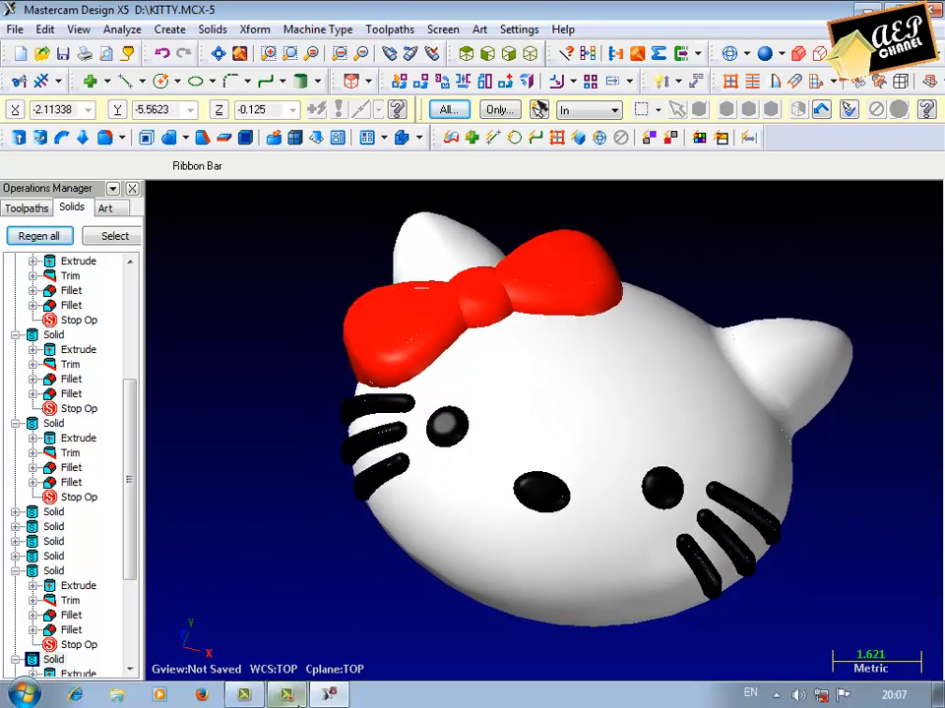
left_click(287, 696)
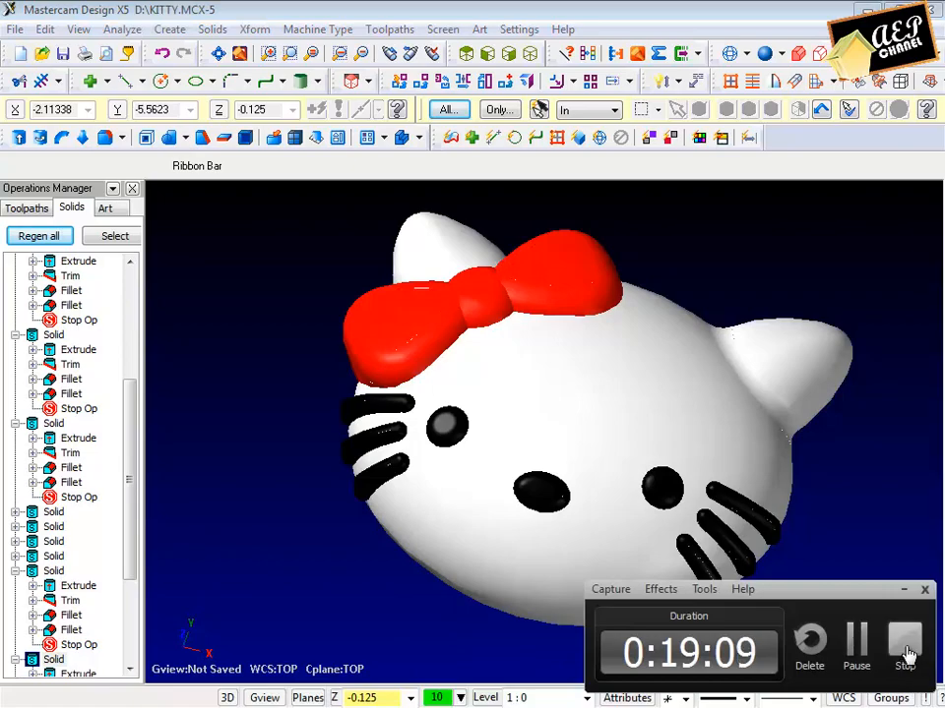